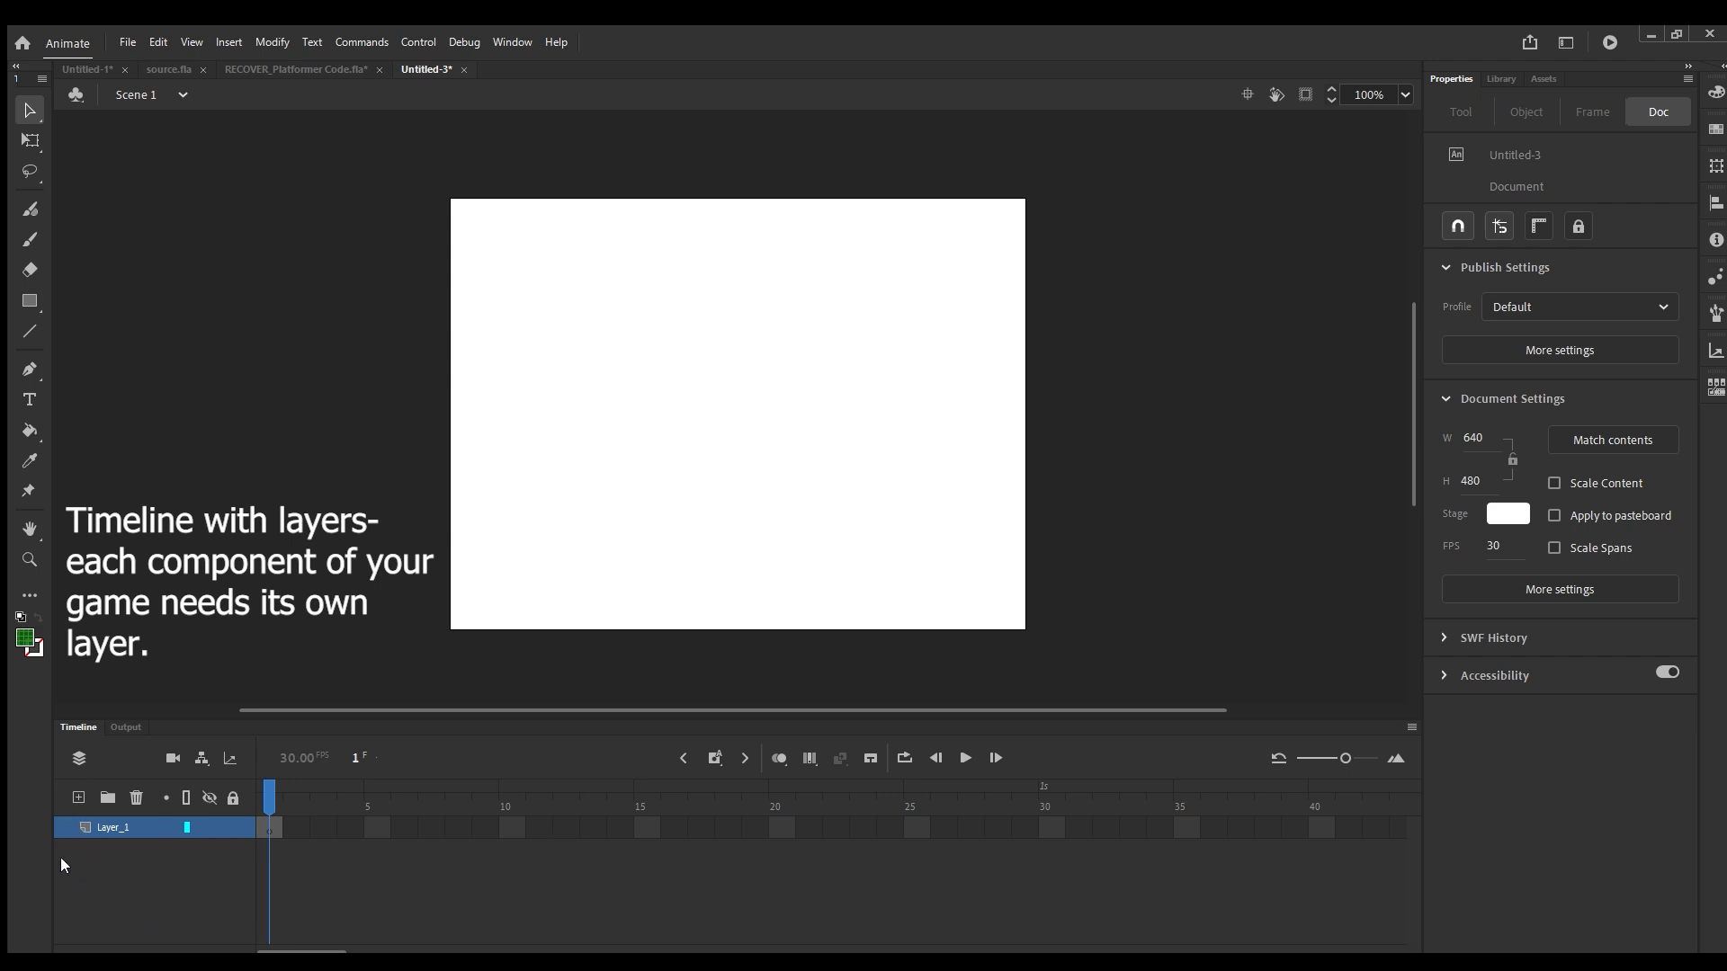
Add a new layer above Layer_1 and name it player_mc.
click(78, 798)
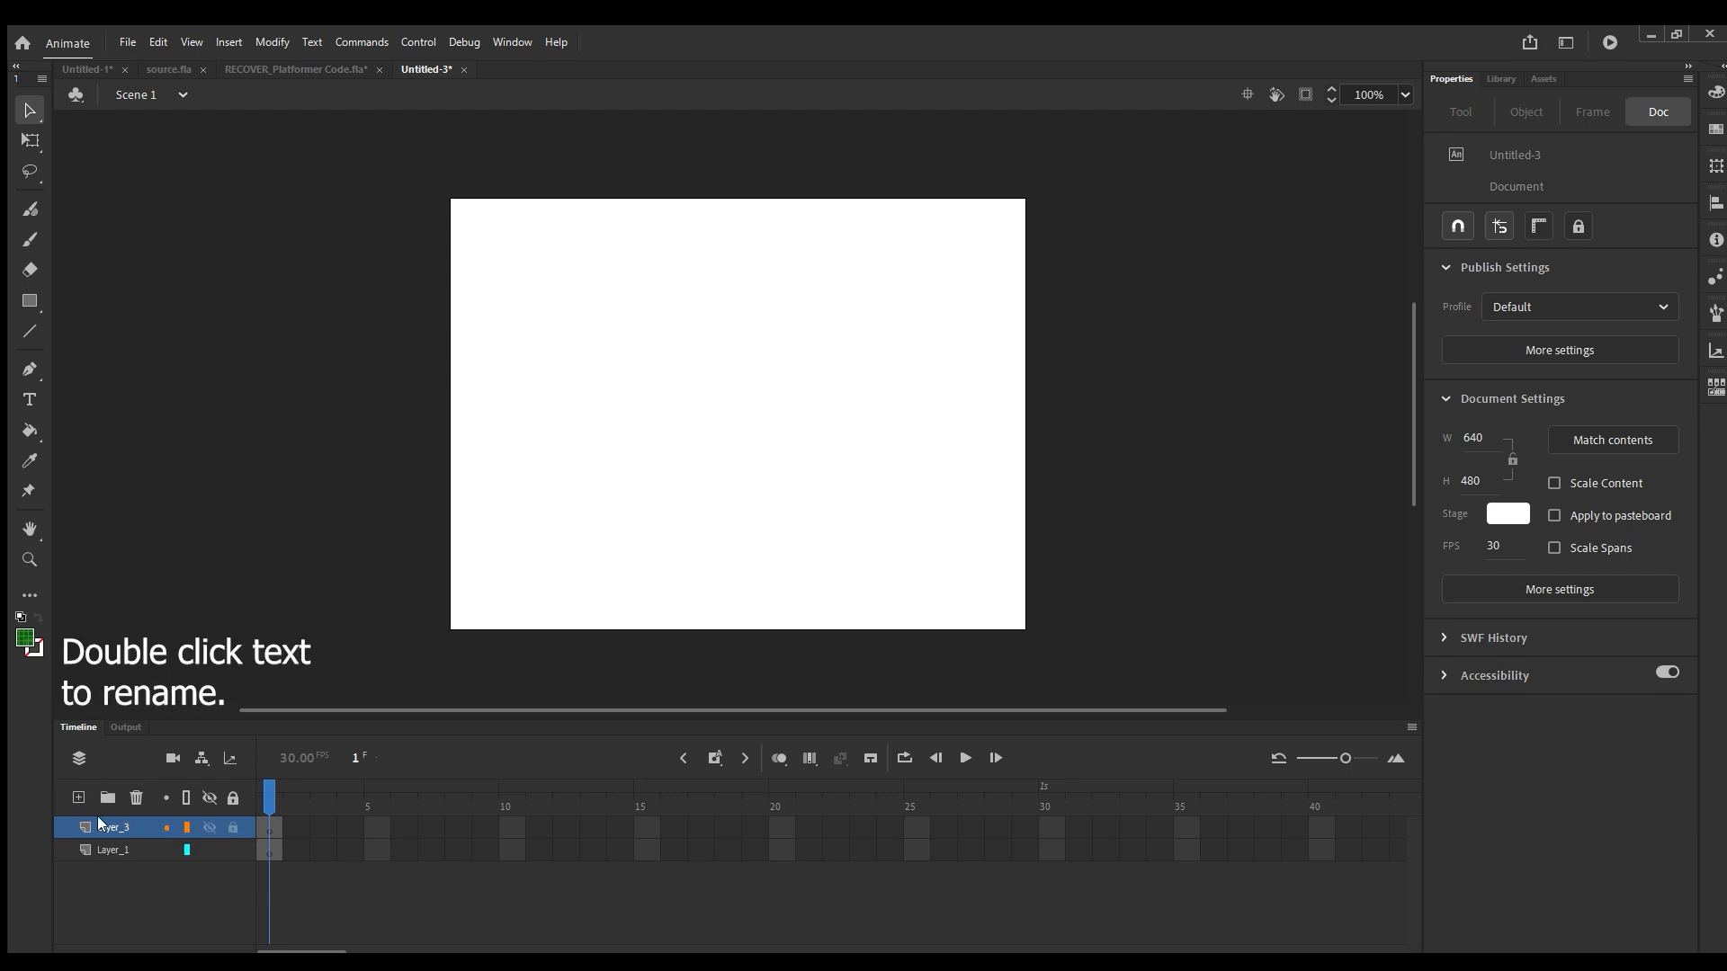
double_click(101, 824)
click(124, 880)
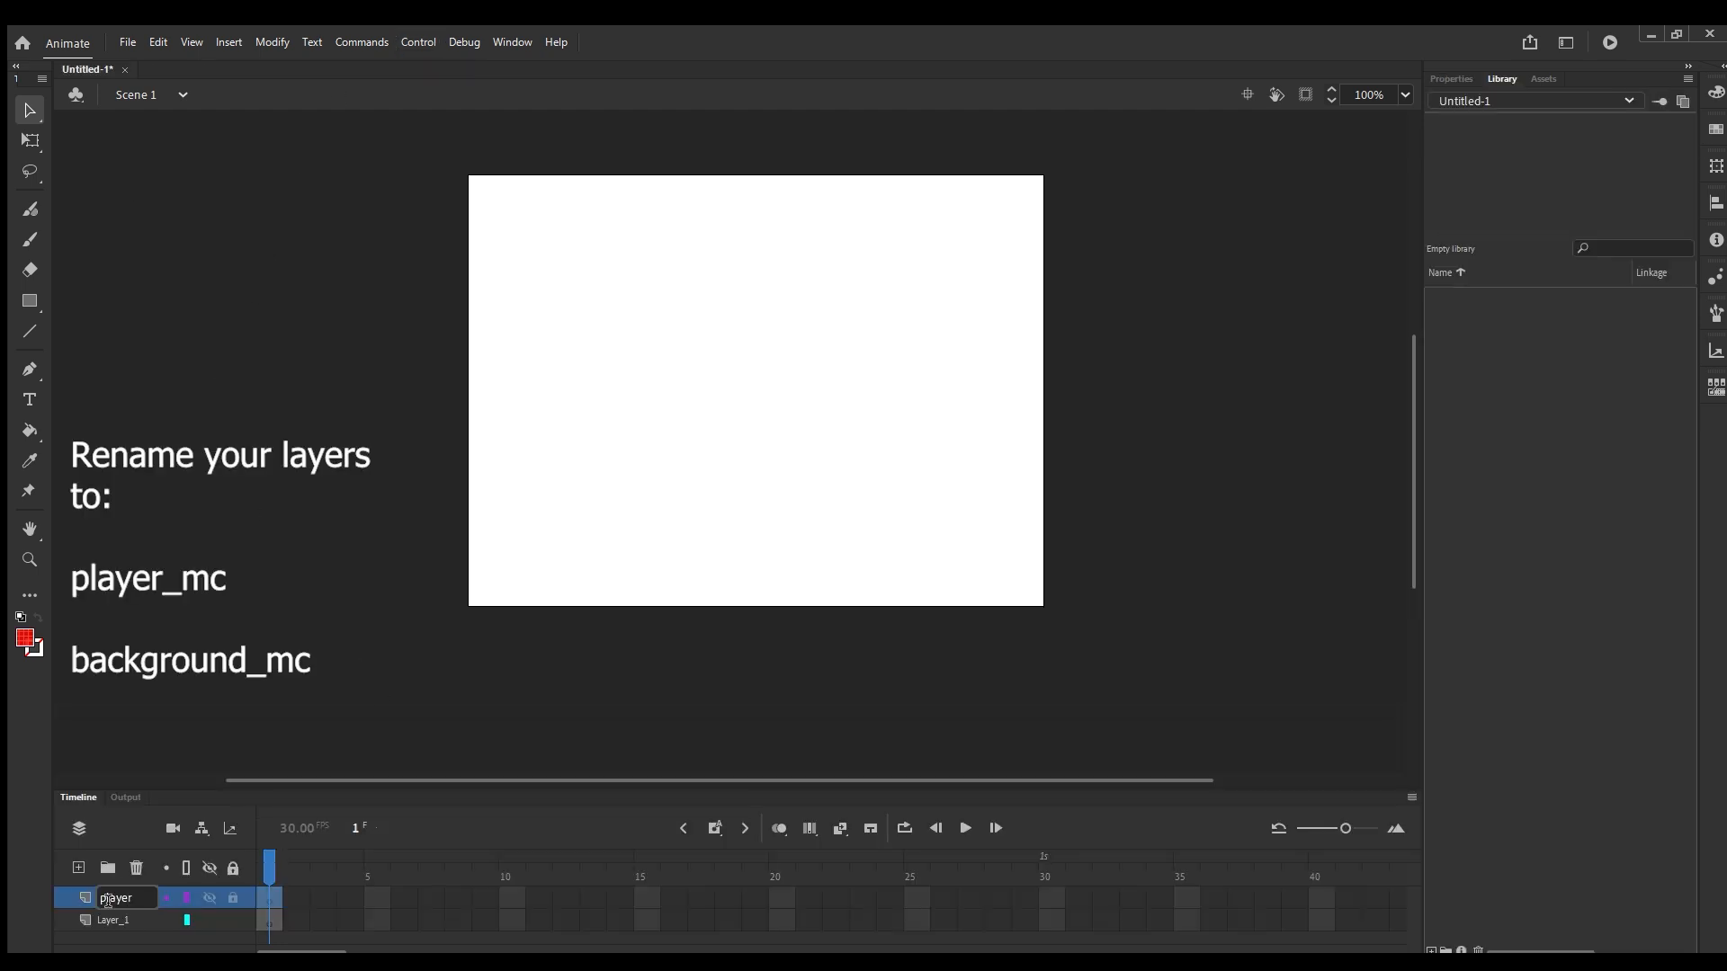
text(_mc)
key(Return)
Rename the lower layer, Layer_1, to background_mc.
click(119, 917)
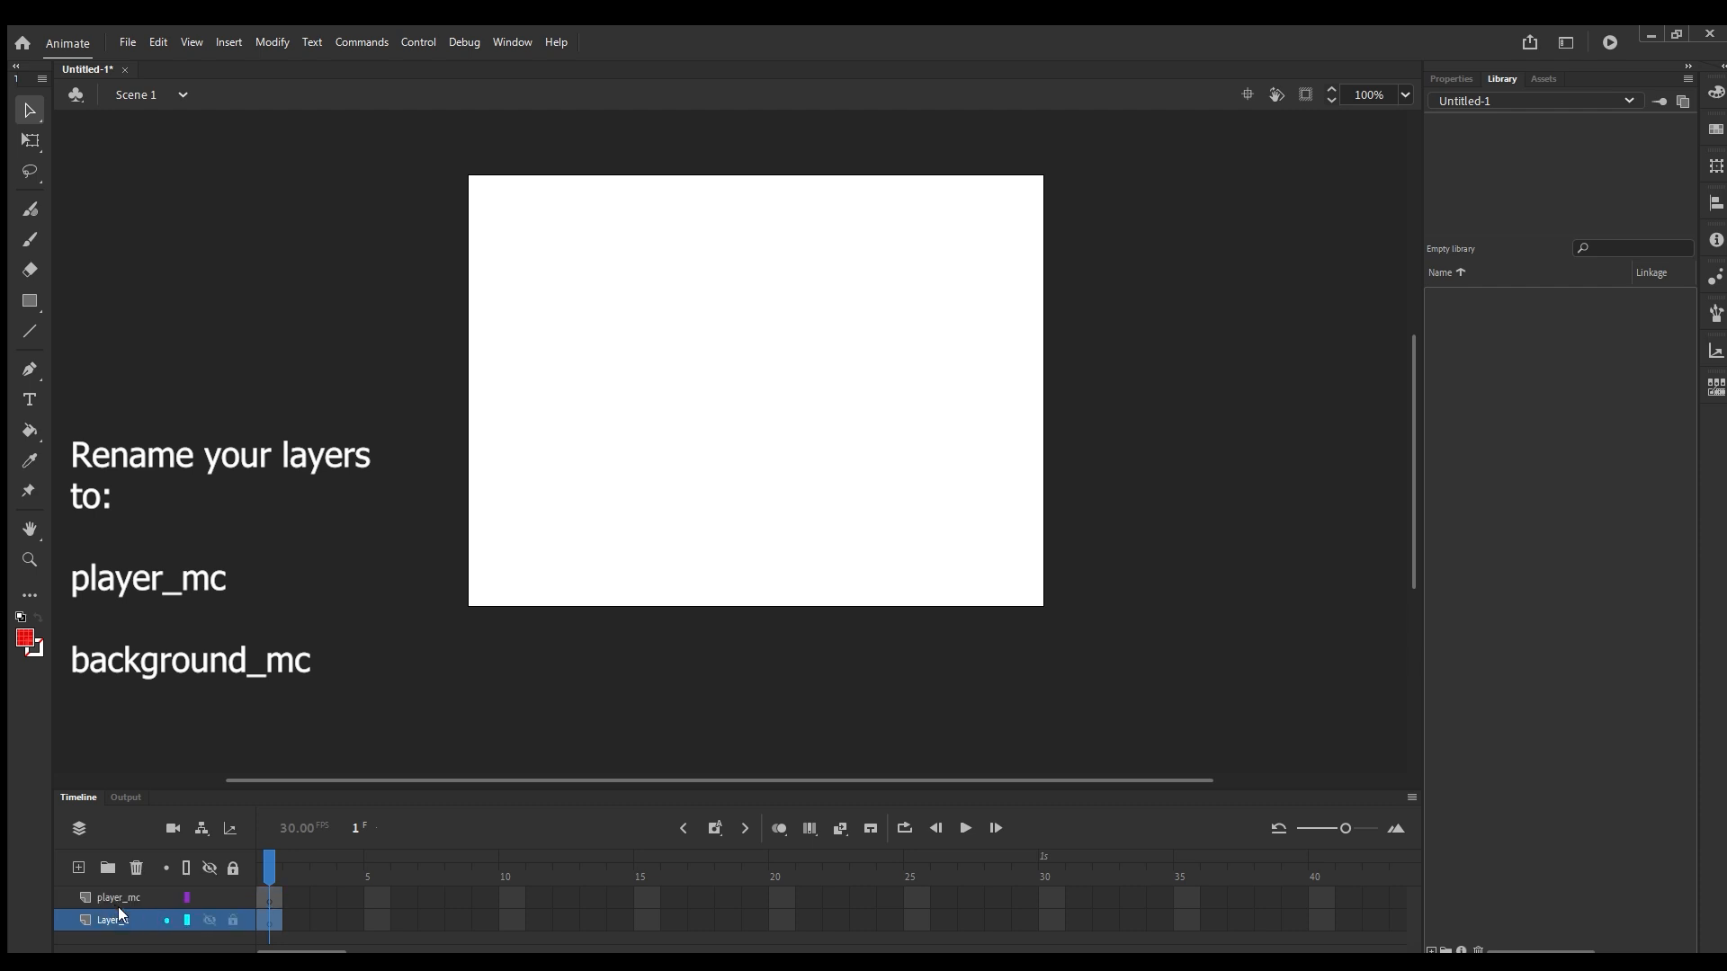
double_click(122, 918)
text(b)
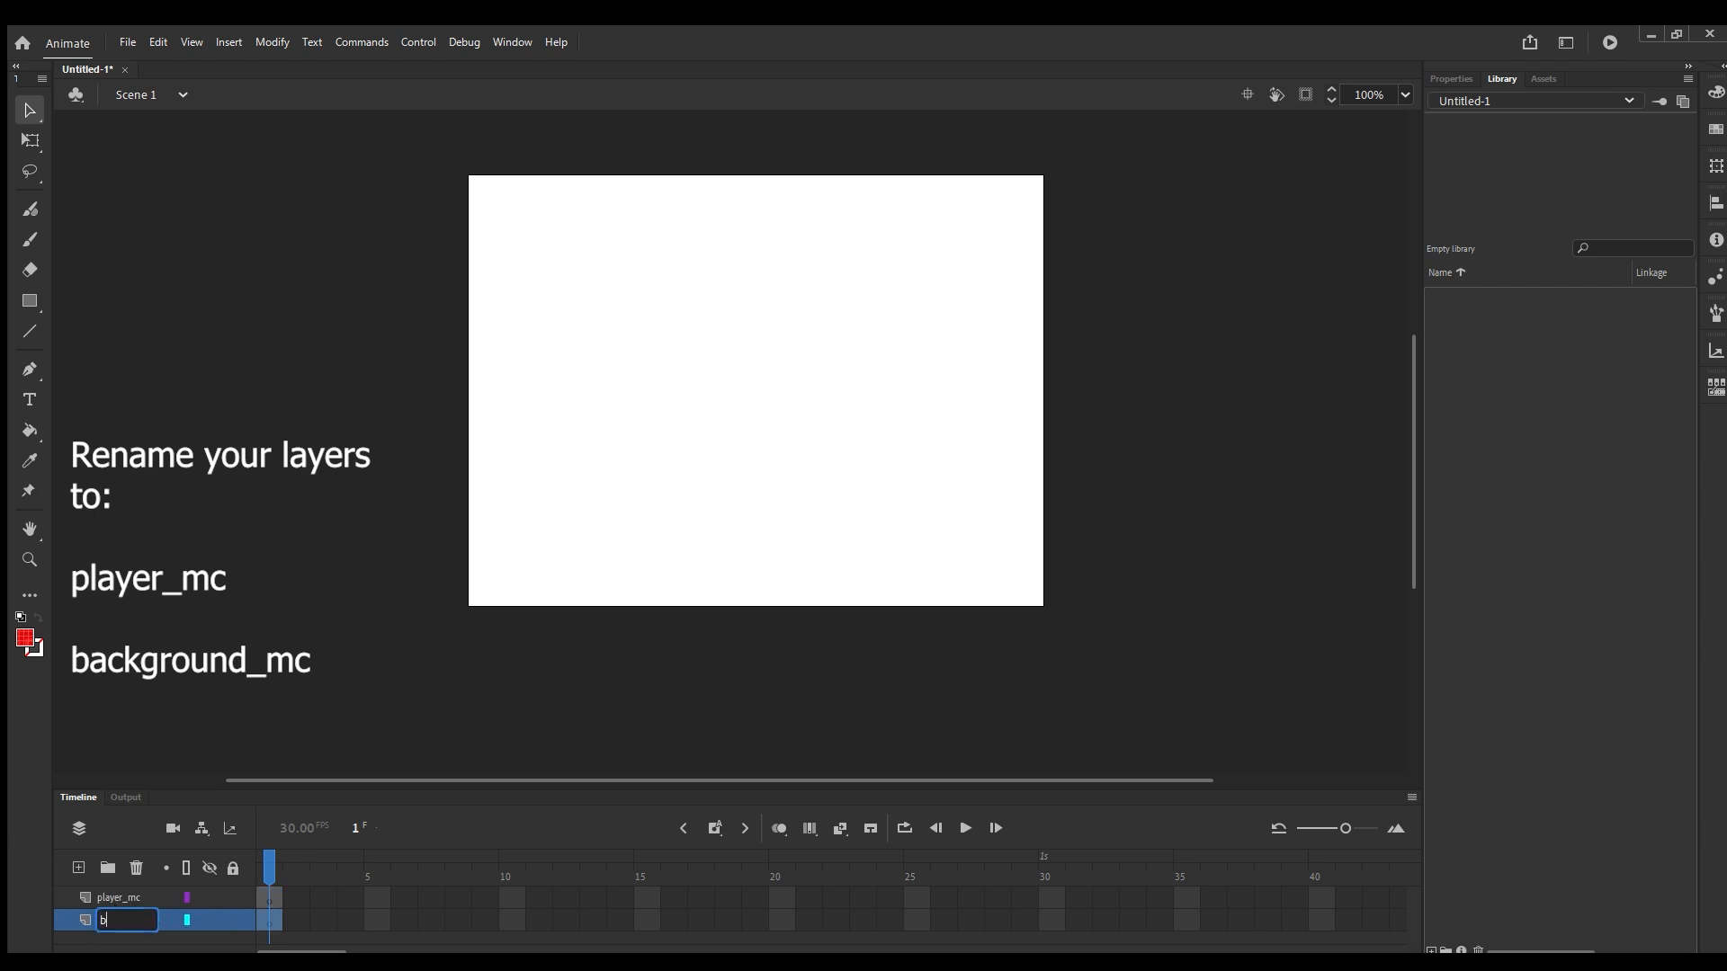
text(ackground_mc)
key(Return)
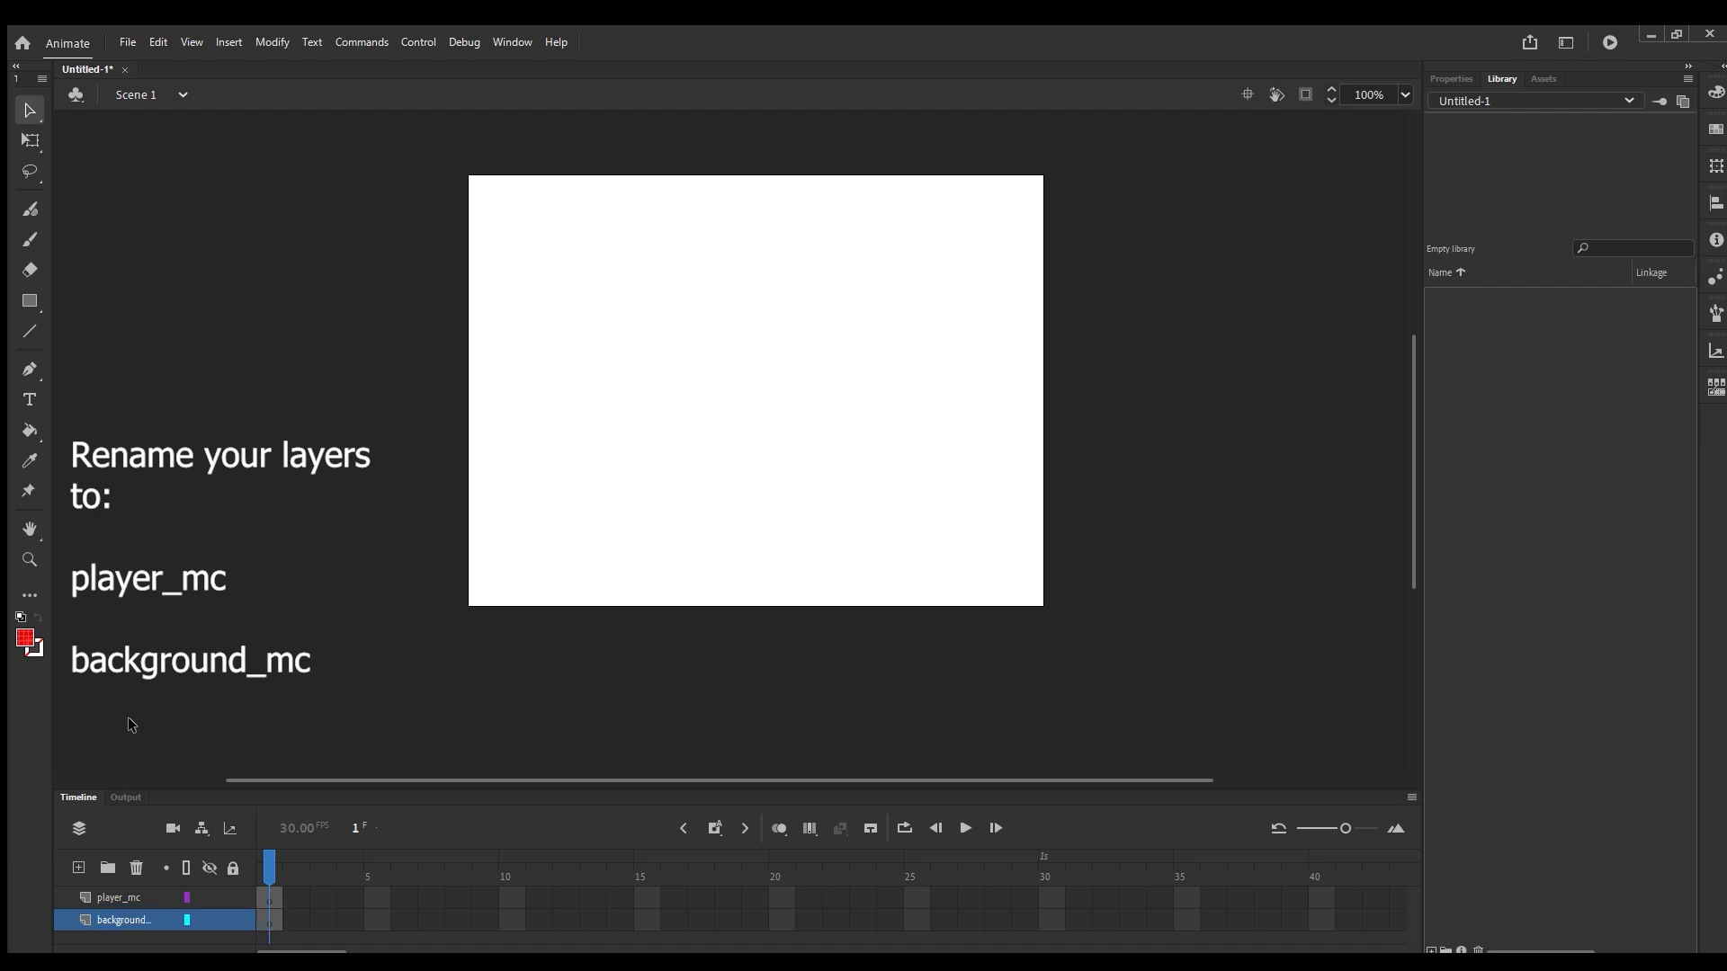
Draw a red circle about 72 px wide in the lower middle of the stage, on the player_mc layer.
click(267, 897)
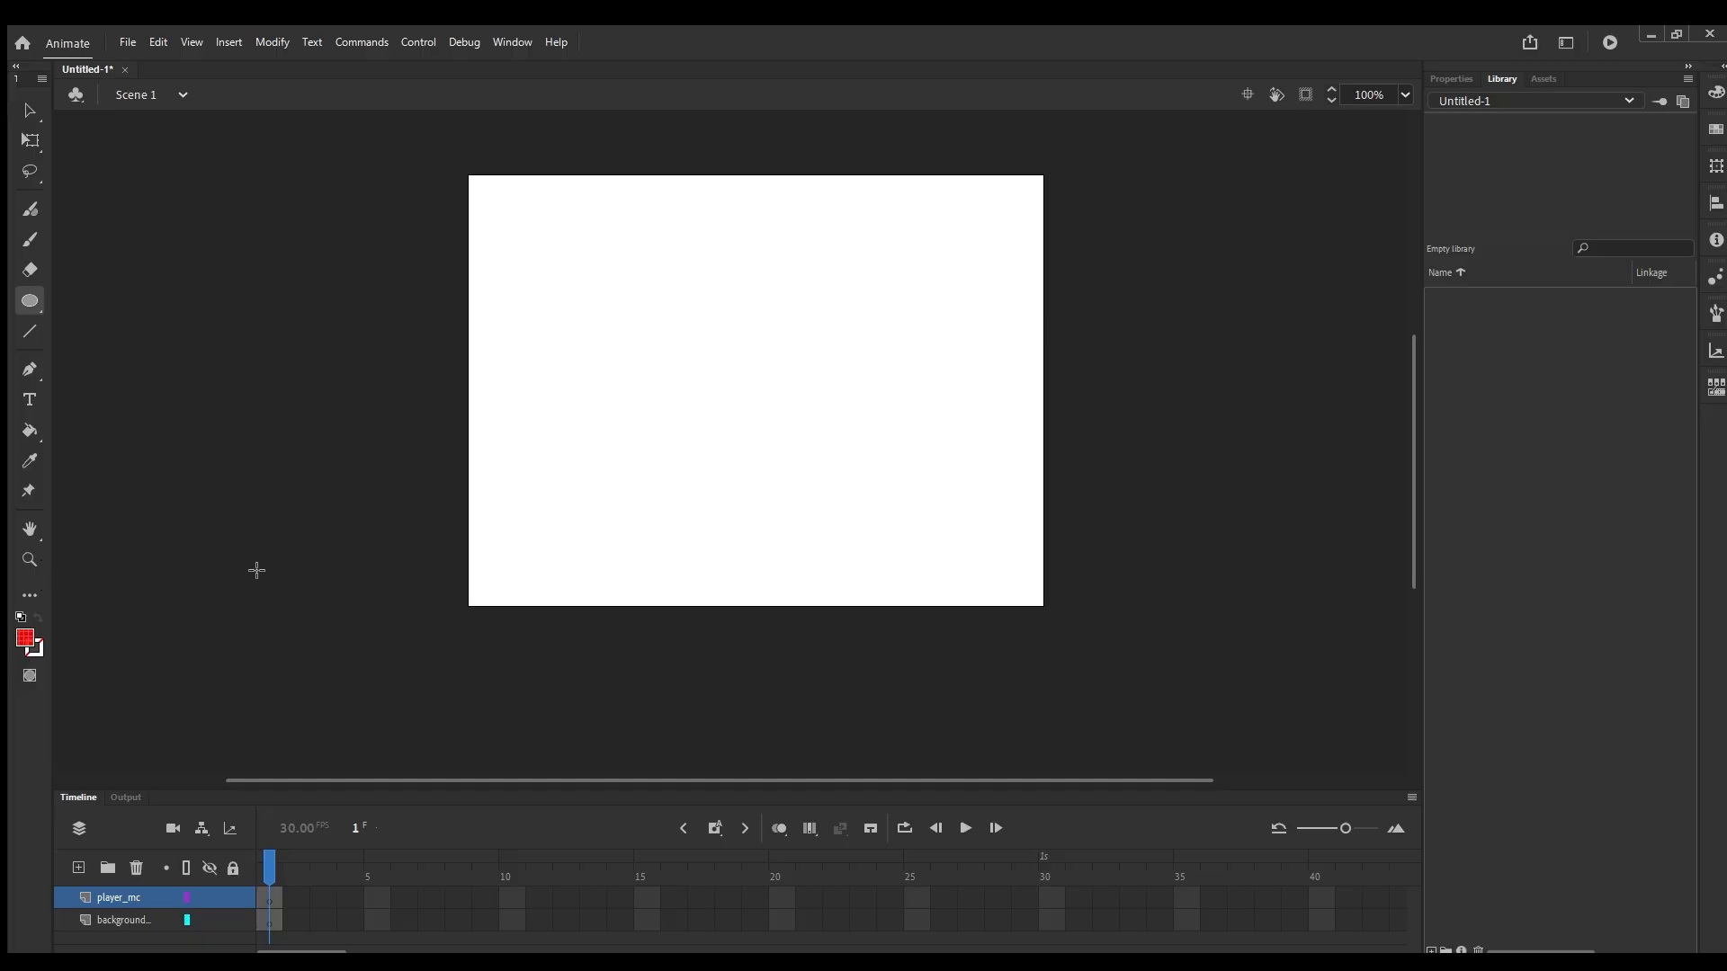
drag(723, 451, 781, 519)
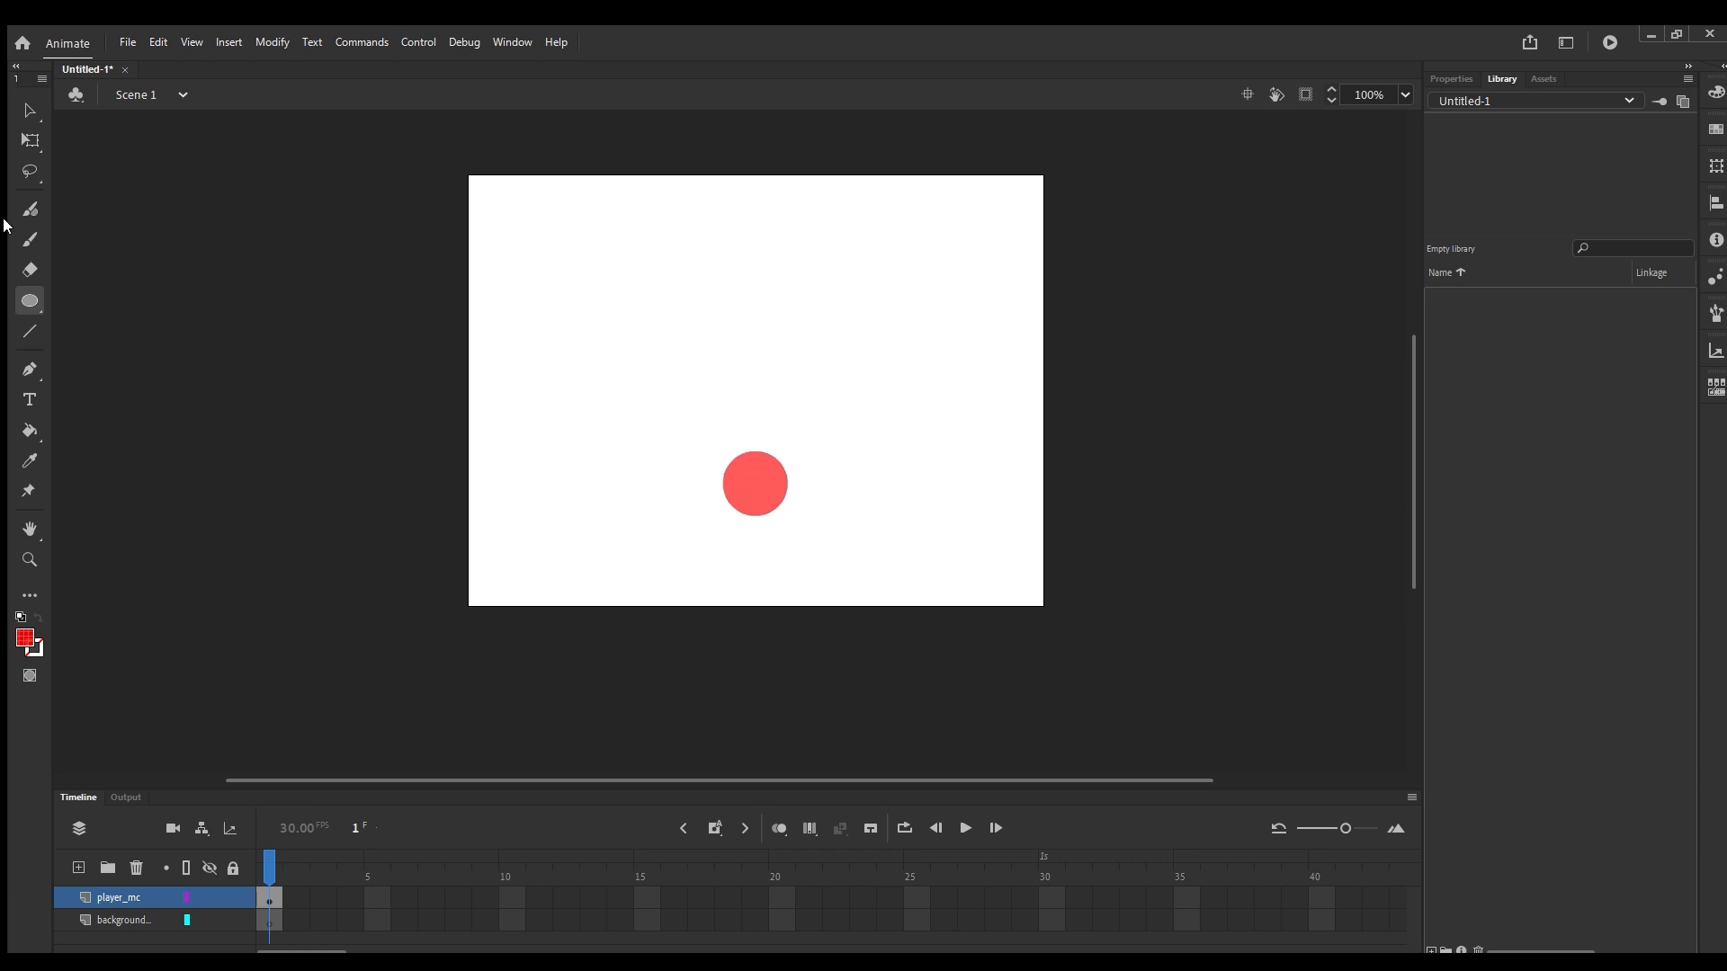
Try to resize the red circle with the Free Transform tool, then reselect the whole circle.
click(18, 114)
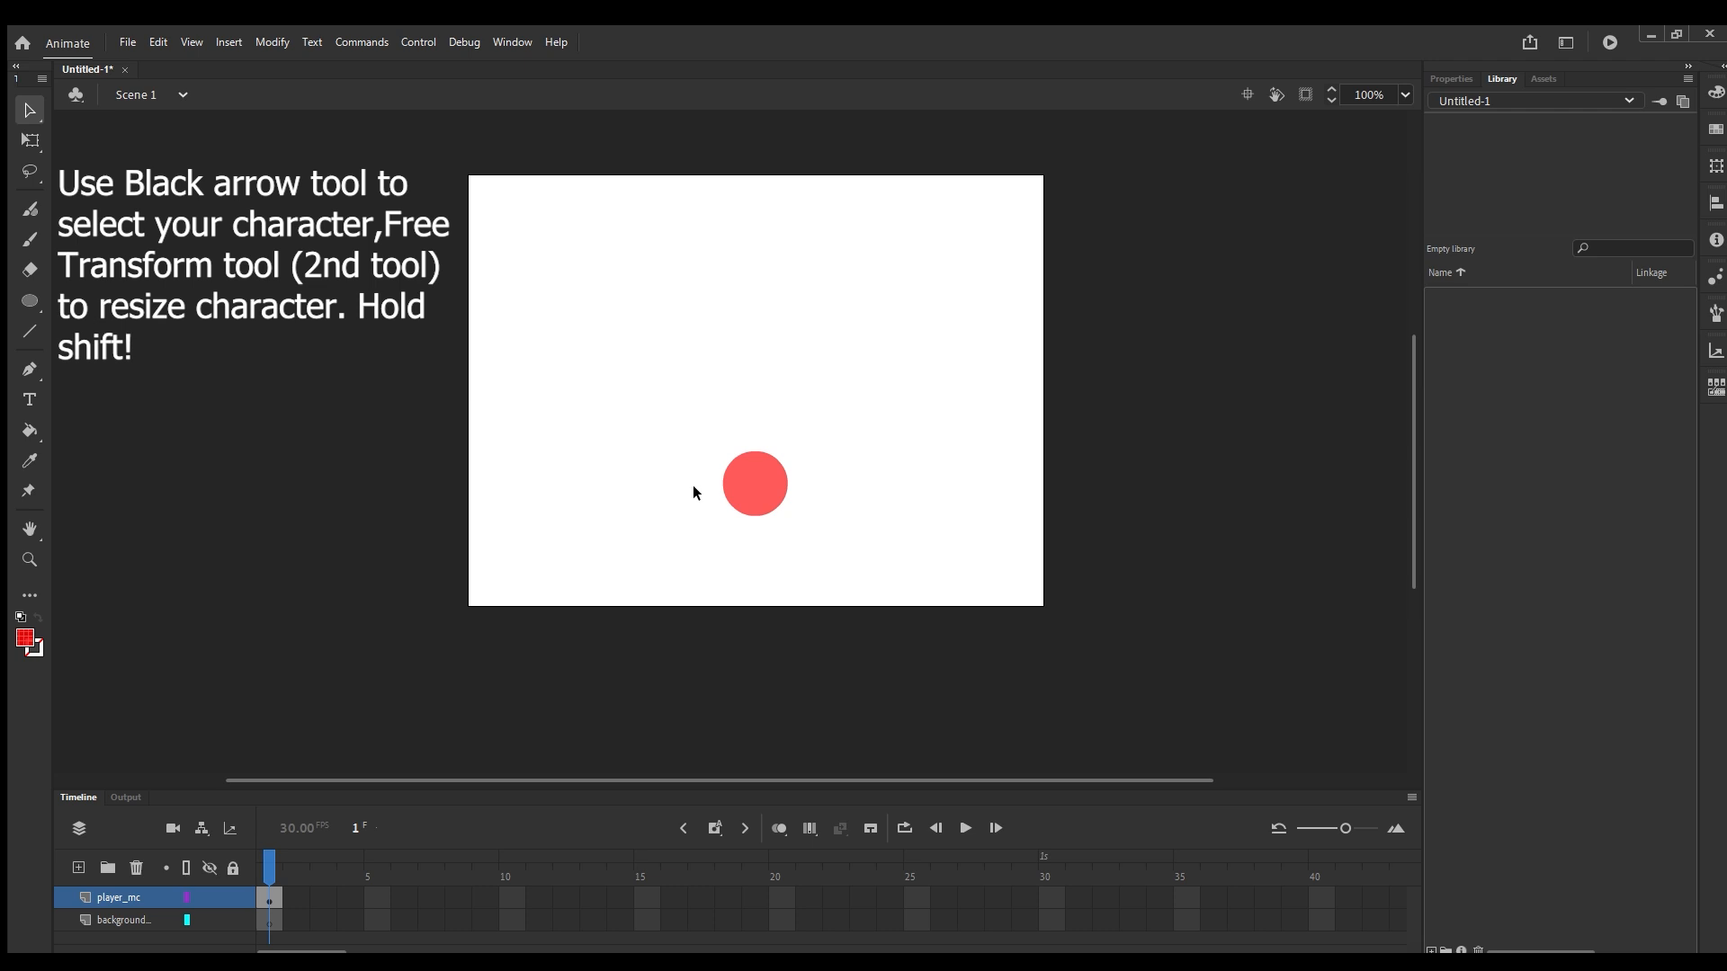
drag(680, 392, 890, 573)
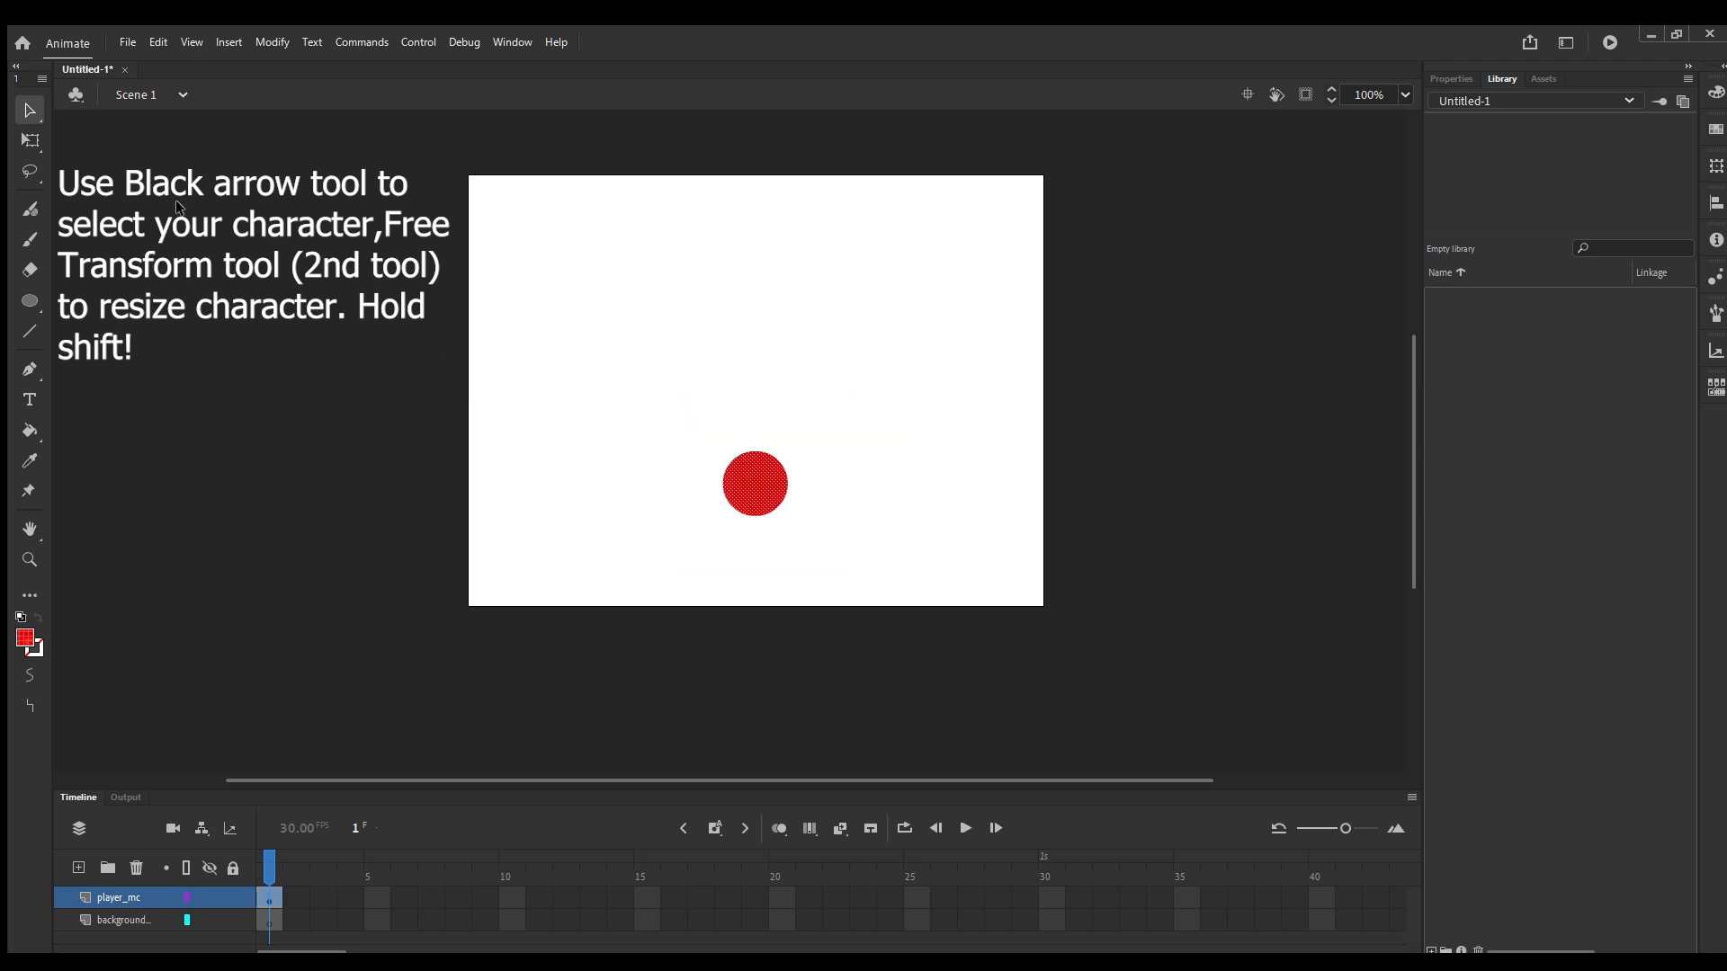
click(30, 140)
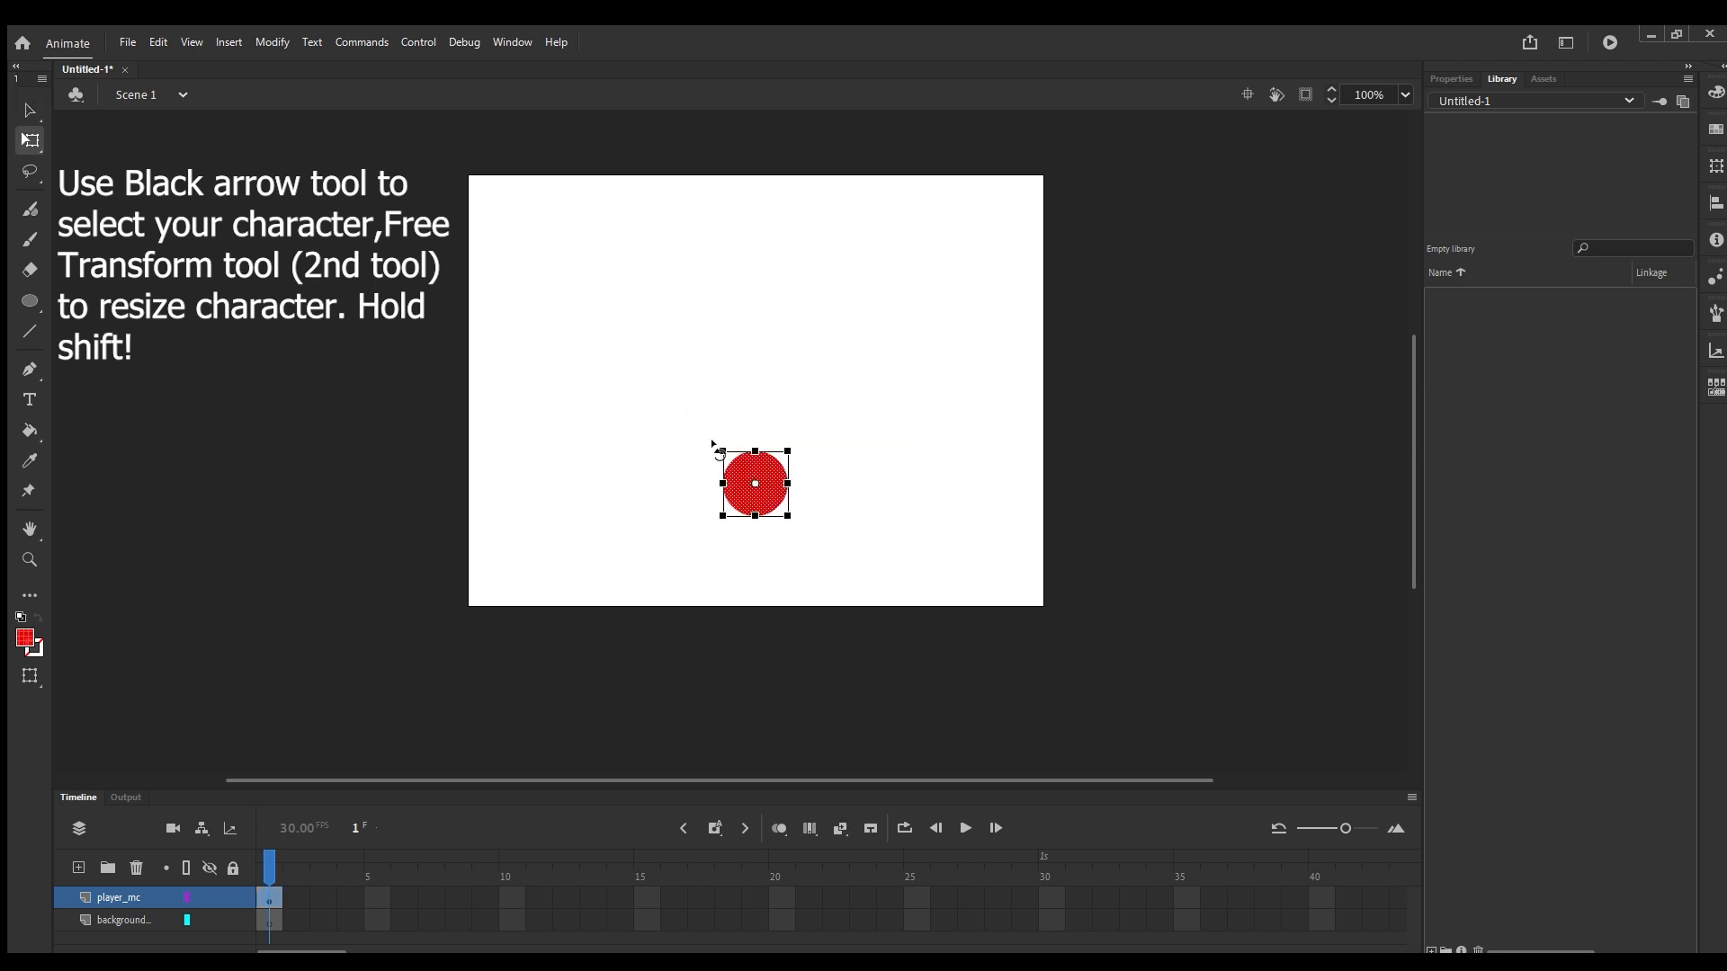
drag(722, 450, 716, 408)
click(30, 109)
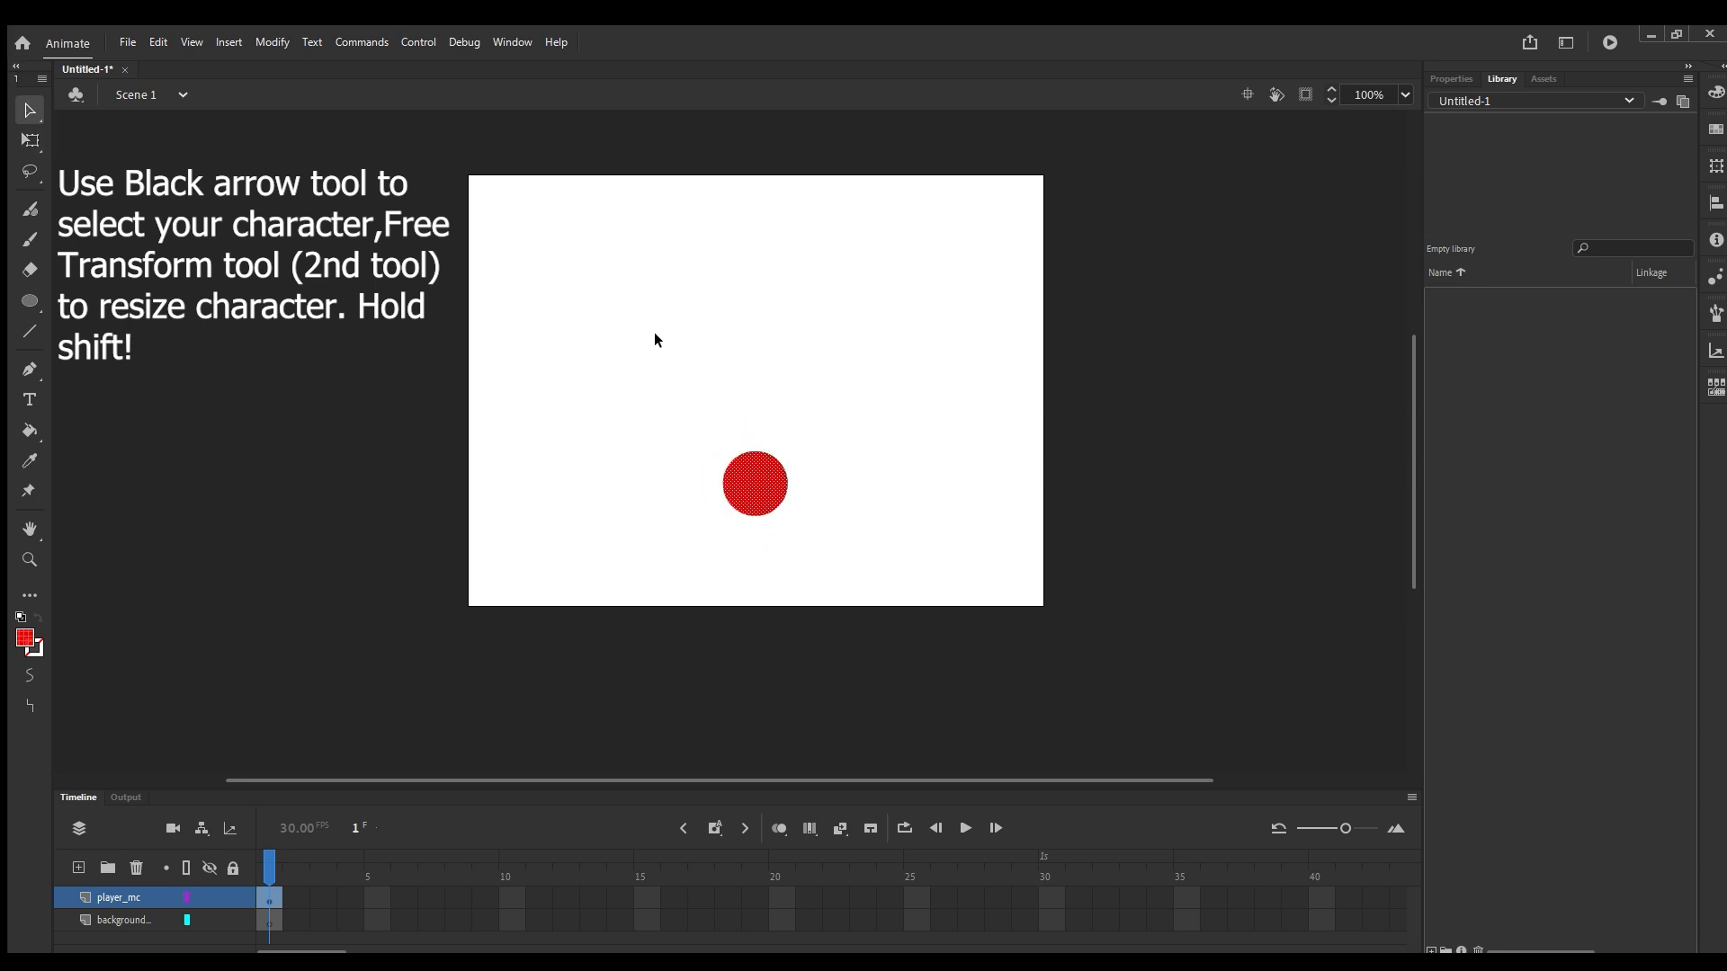
drag(659, 394, 833, 553)
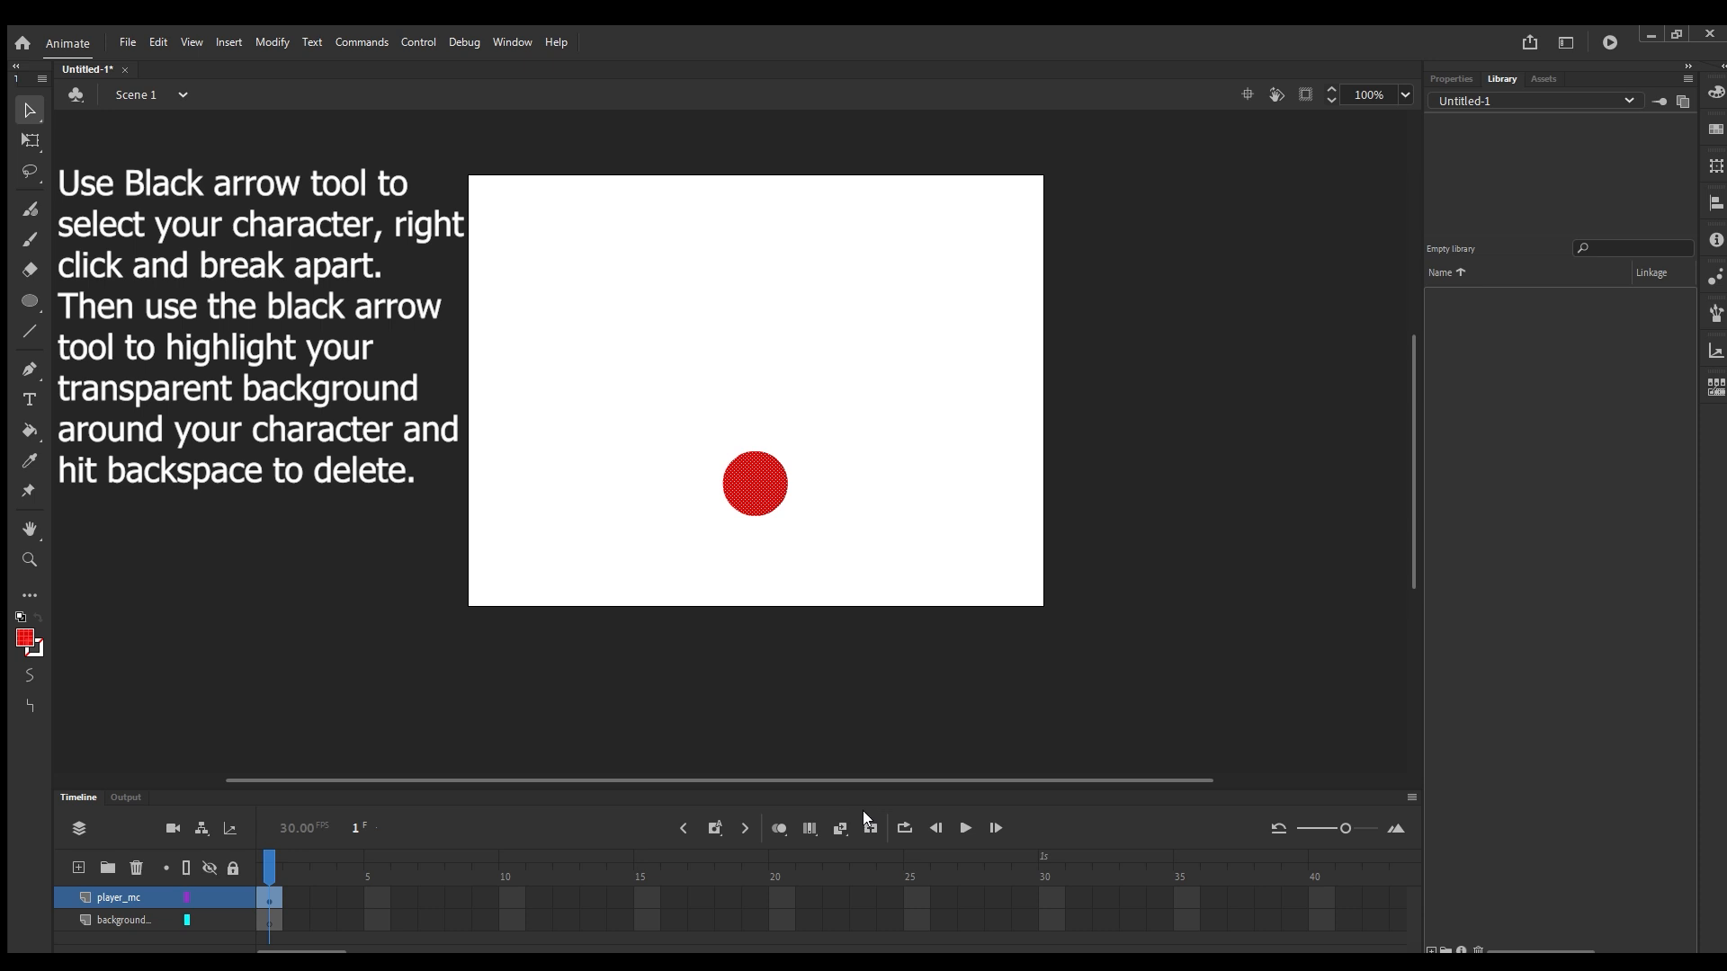
Select the entire red circle and convert it to a movie clip symbol named player_mc.
click(624, 473)
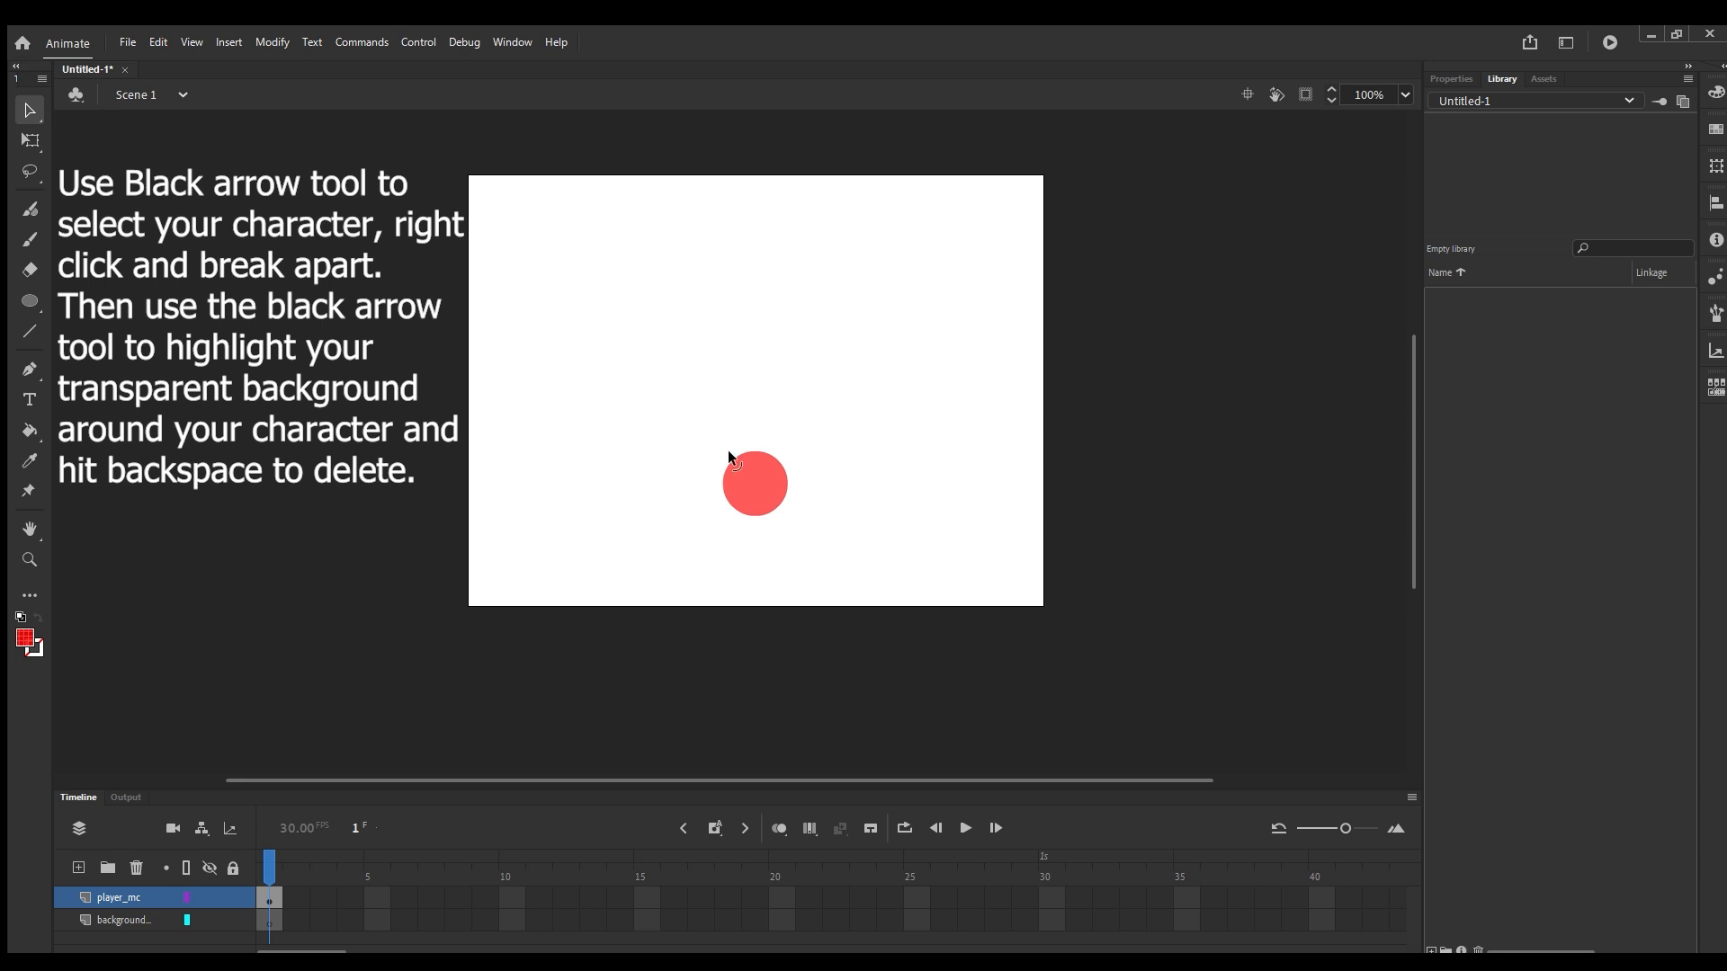
drag(678, 412, 744, 516)
click(751, 545)
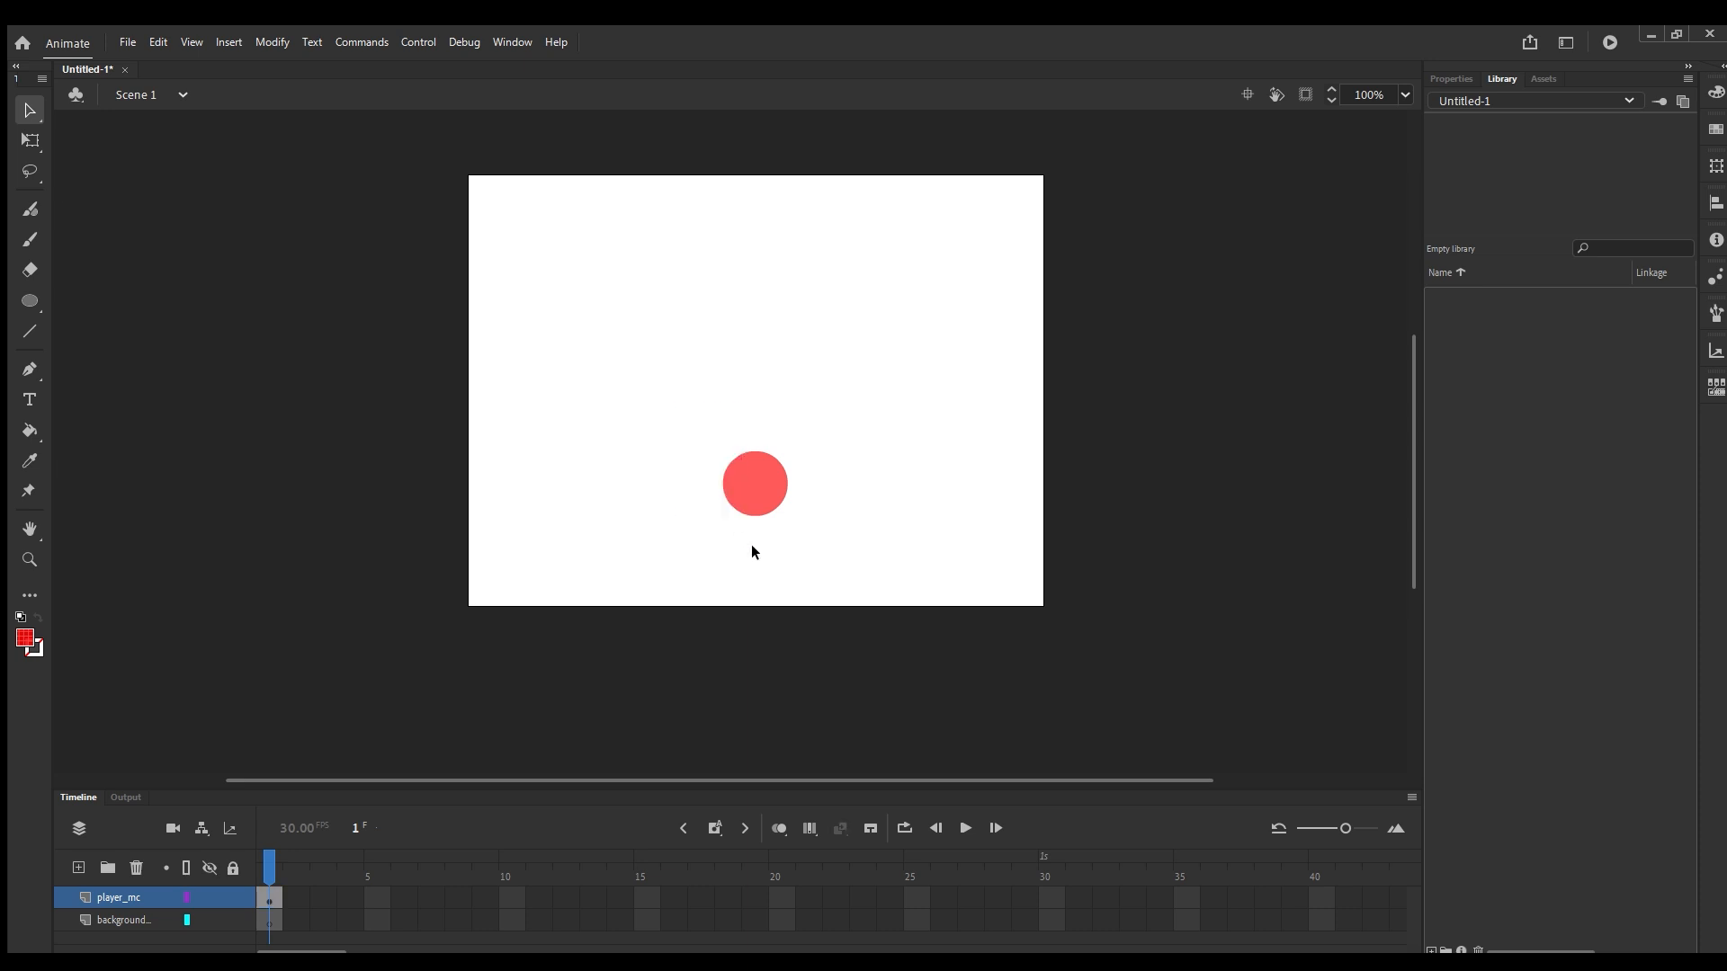
drag(642, 332, 845, 553)
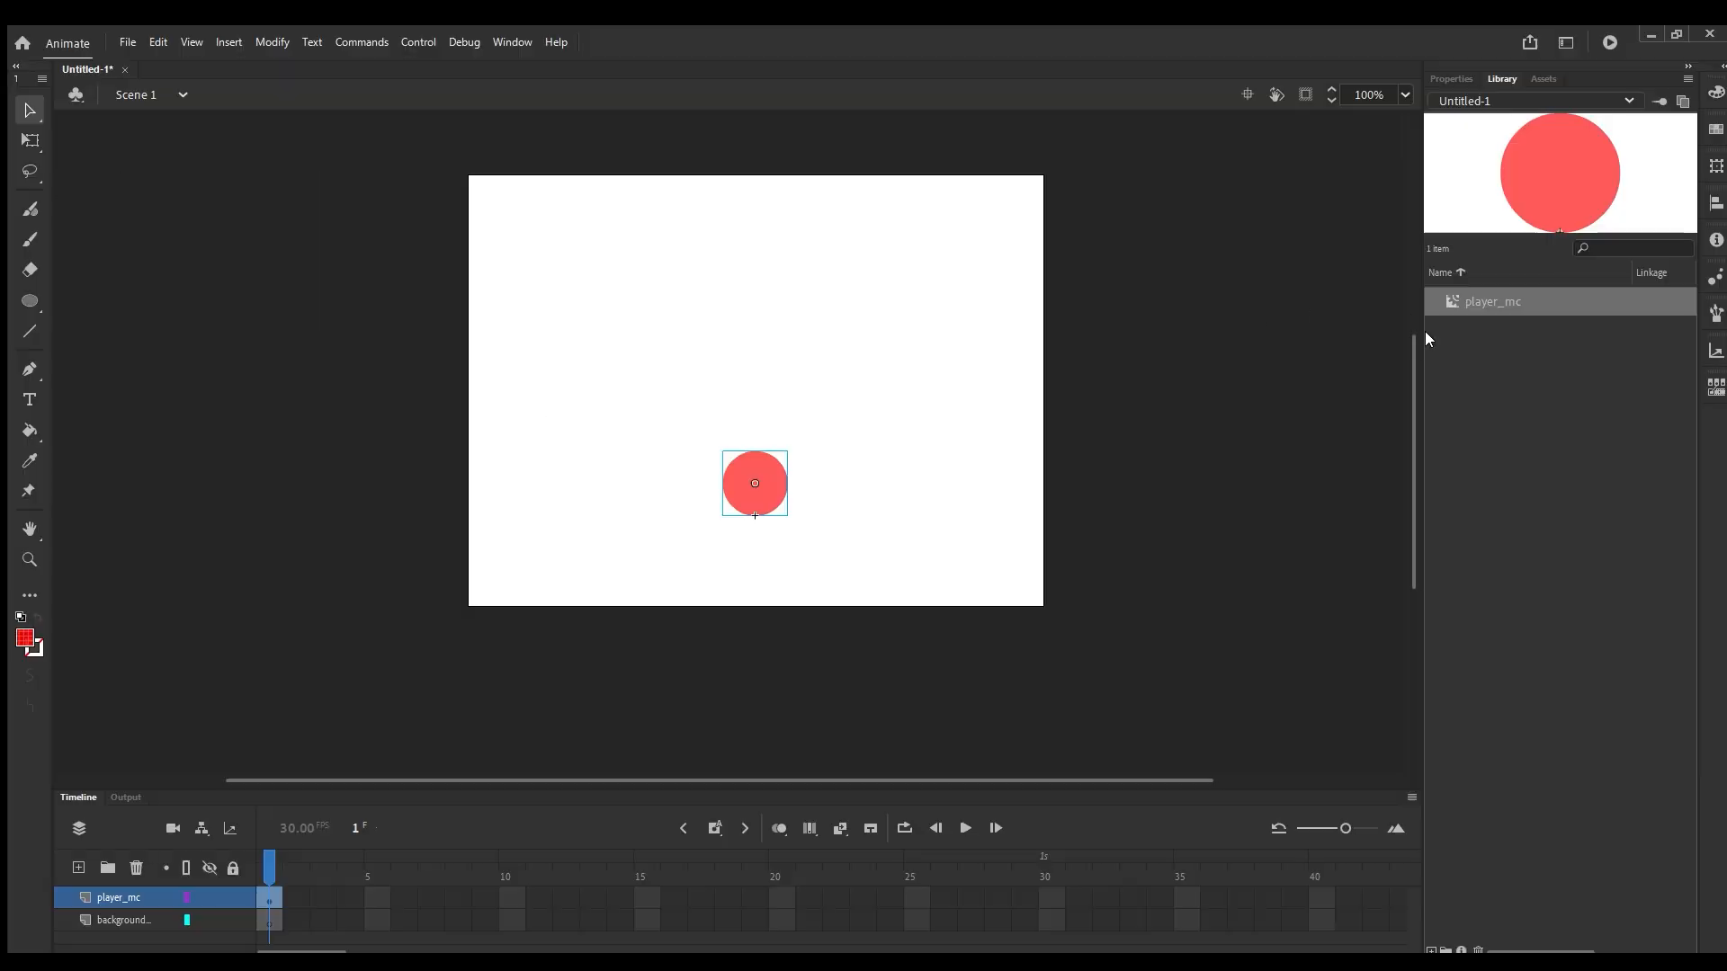
Set the instance name of the red circle's movie clip to player.
click(1461, 74)
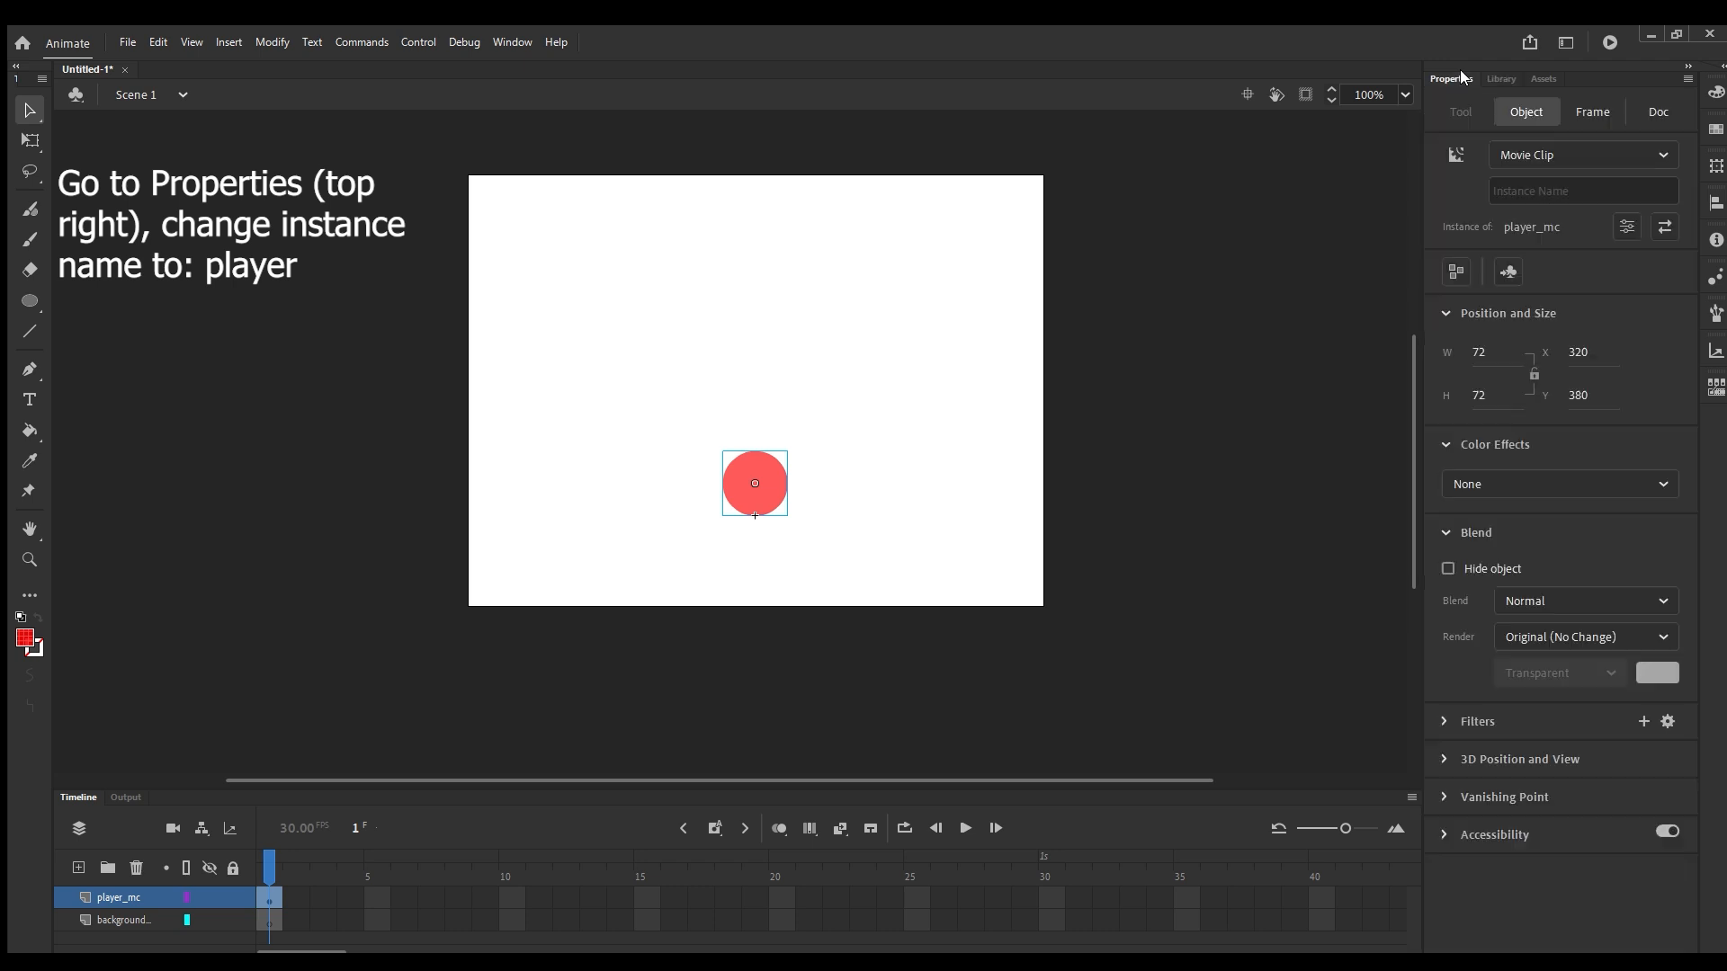
click(1570, 193)
text(player)
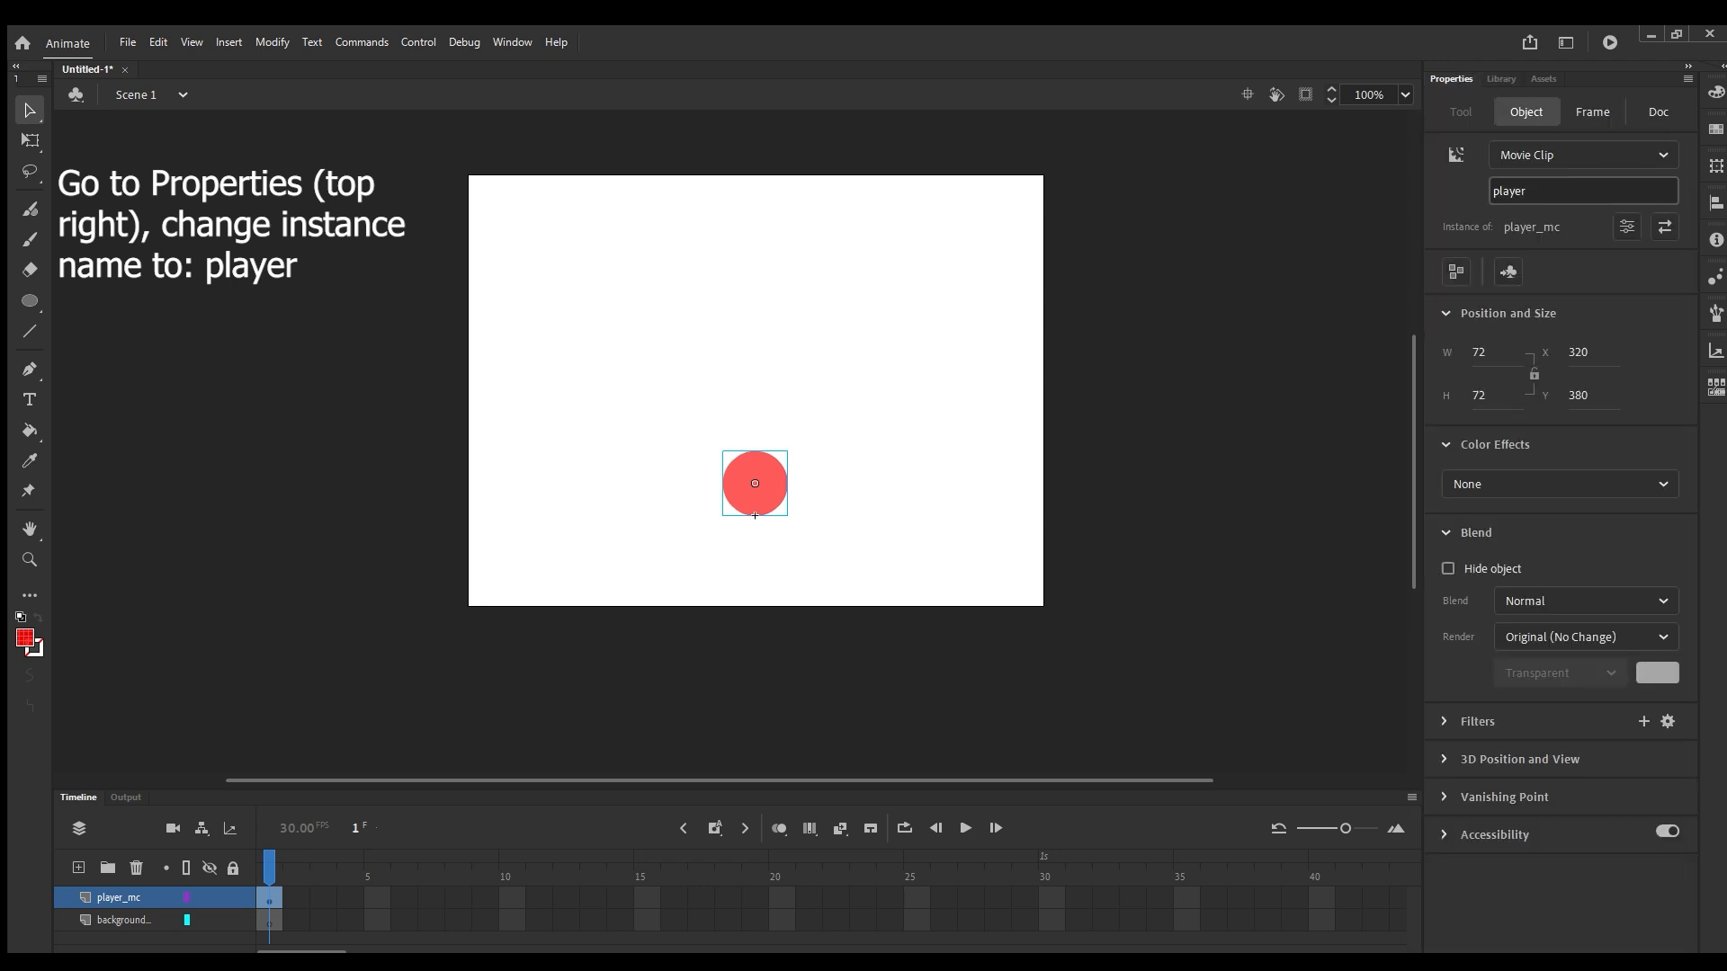
click(1312, 222)
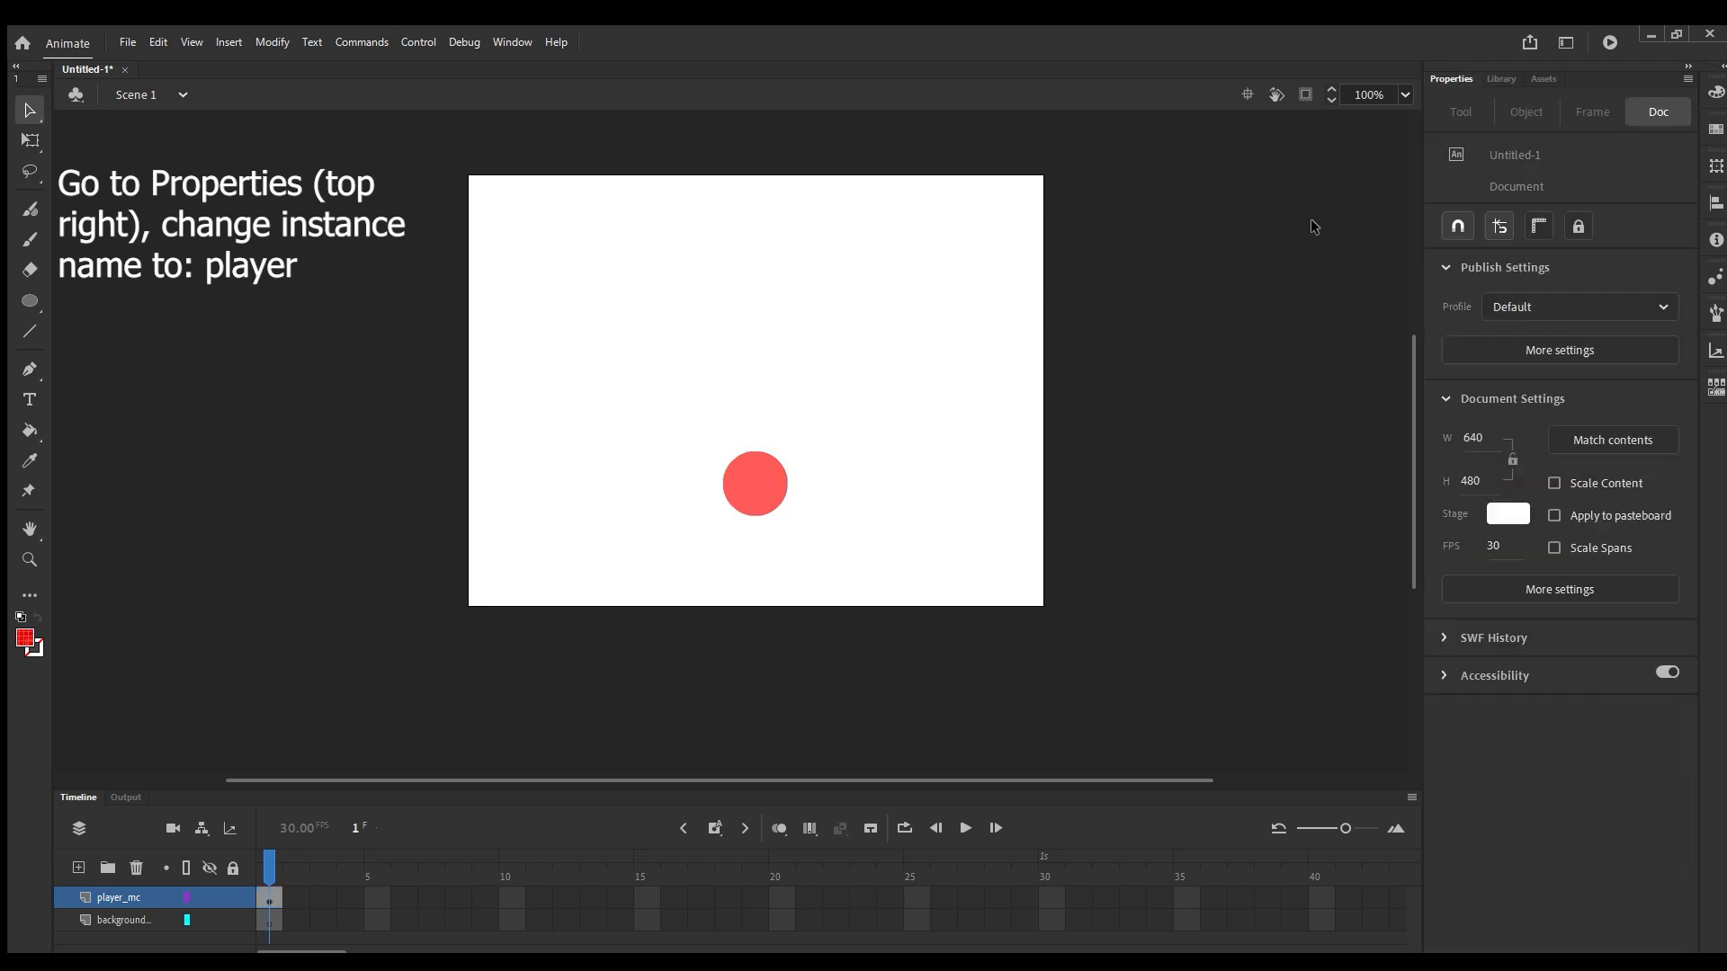
click(779, 463)
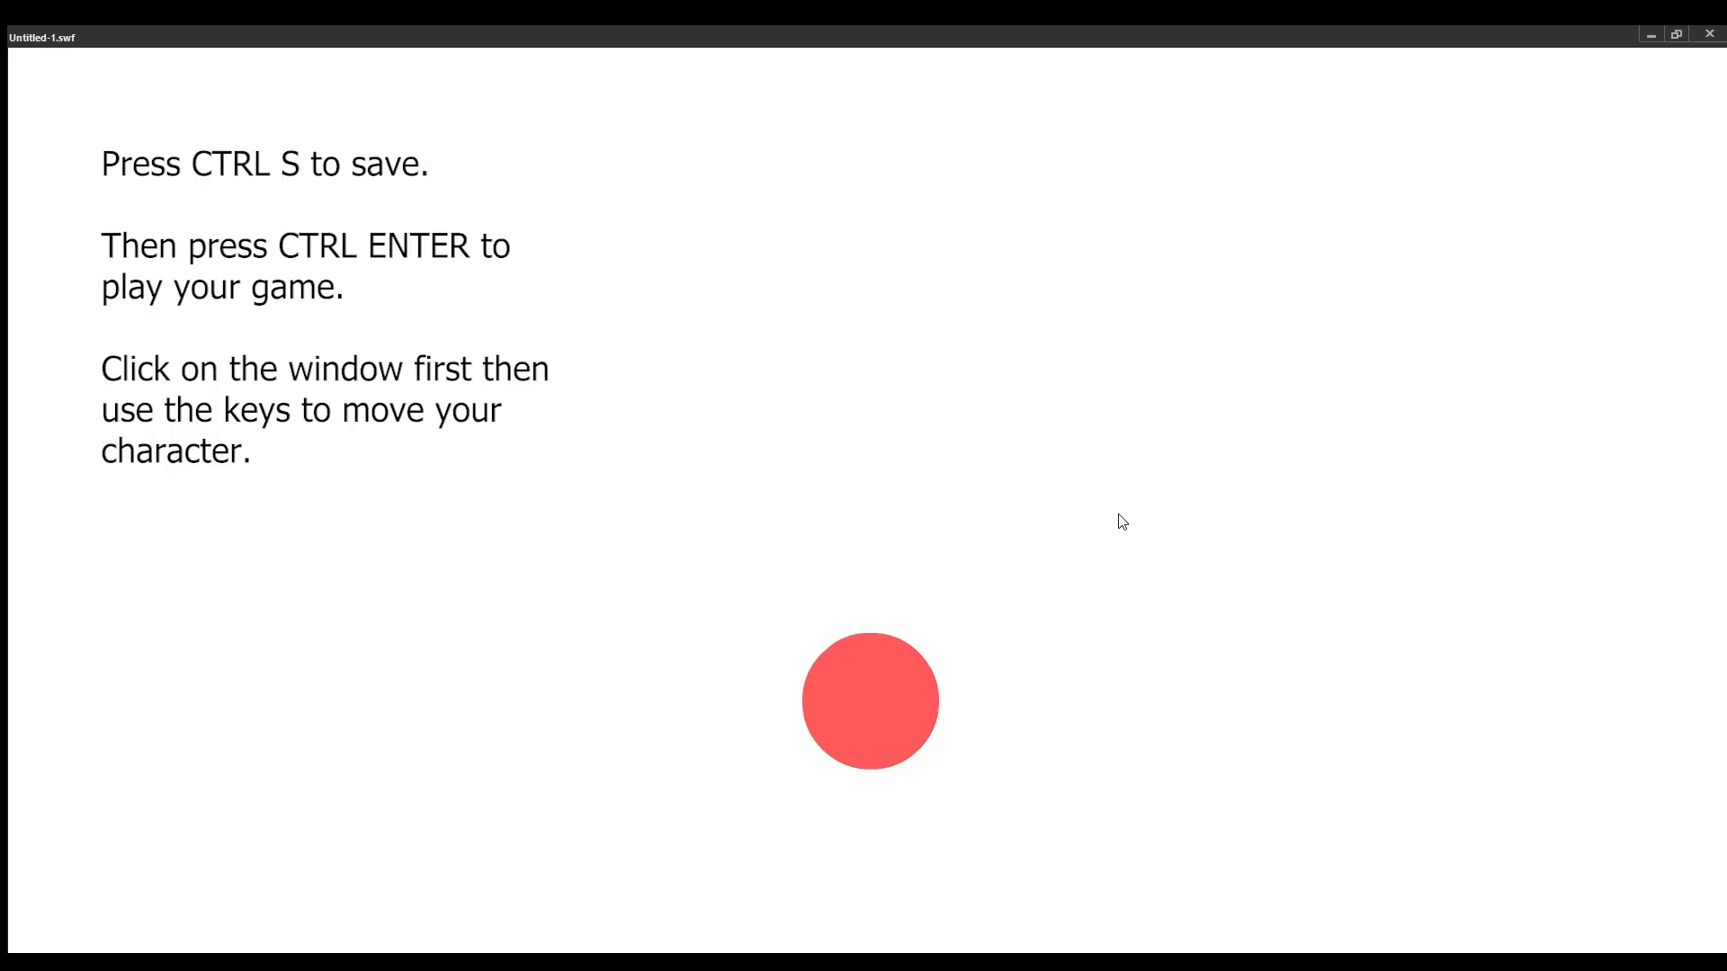
Test moving the player in all four directions in the running game, and close the test window.
key(Right)
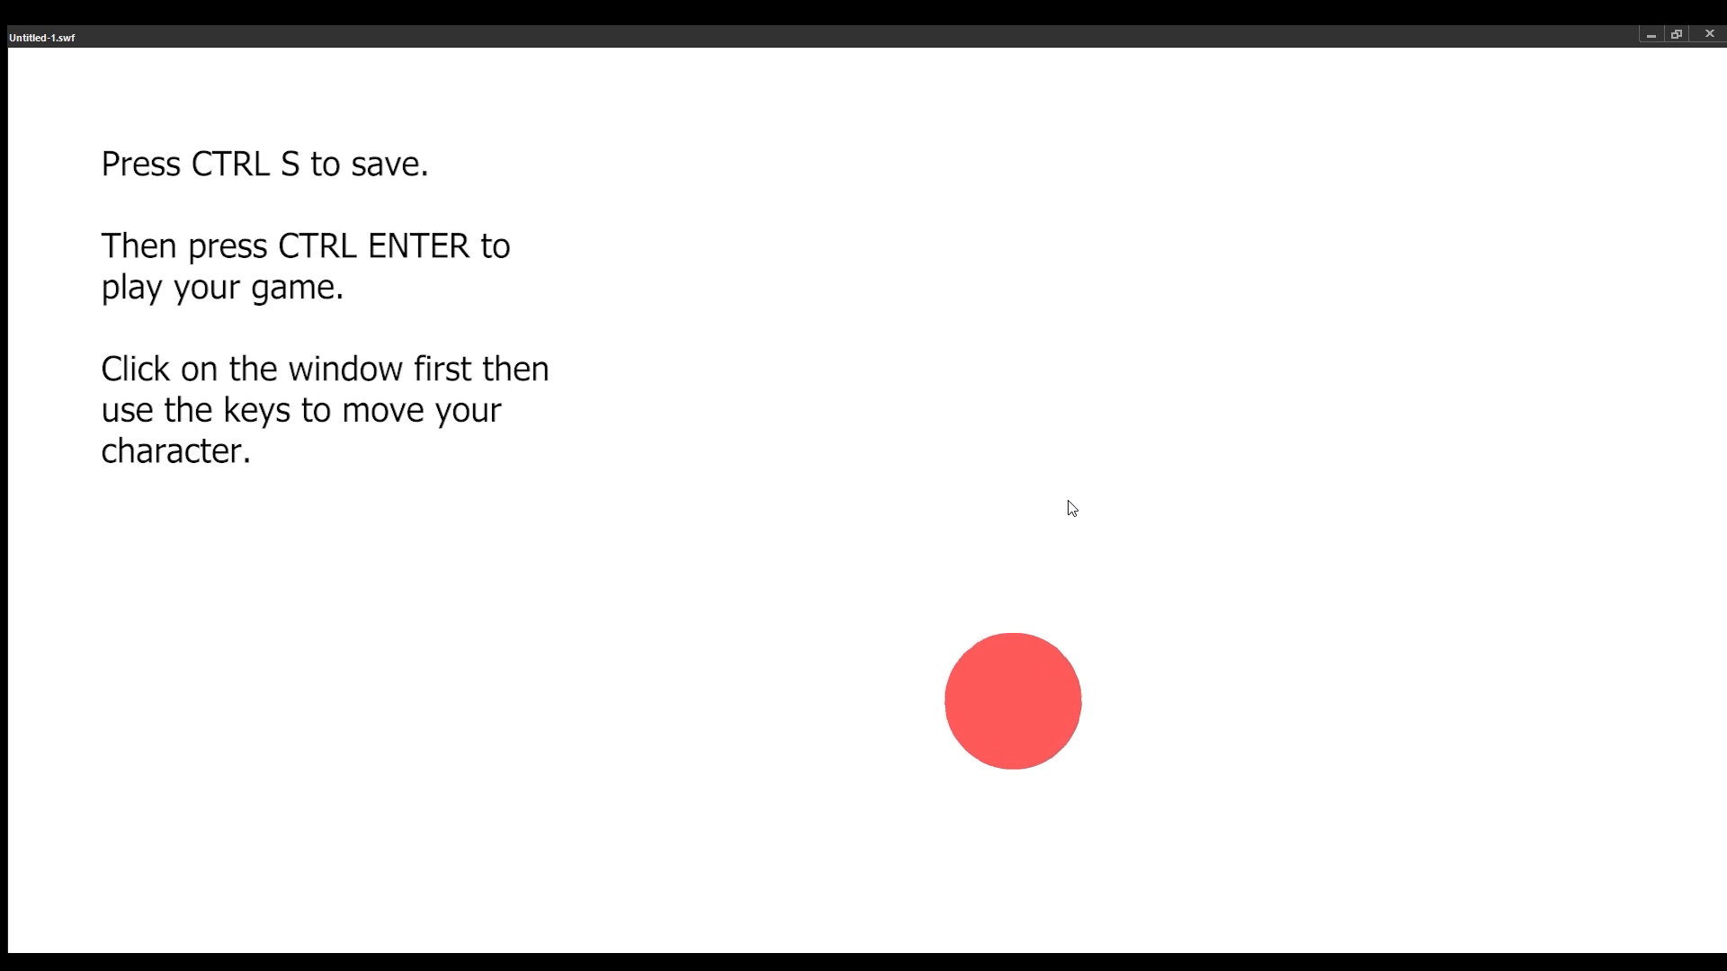
key(Left)
key(Up)
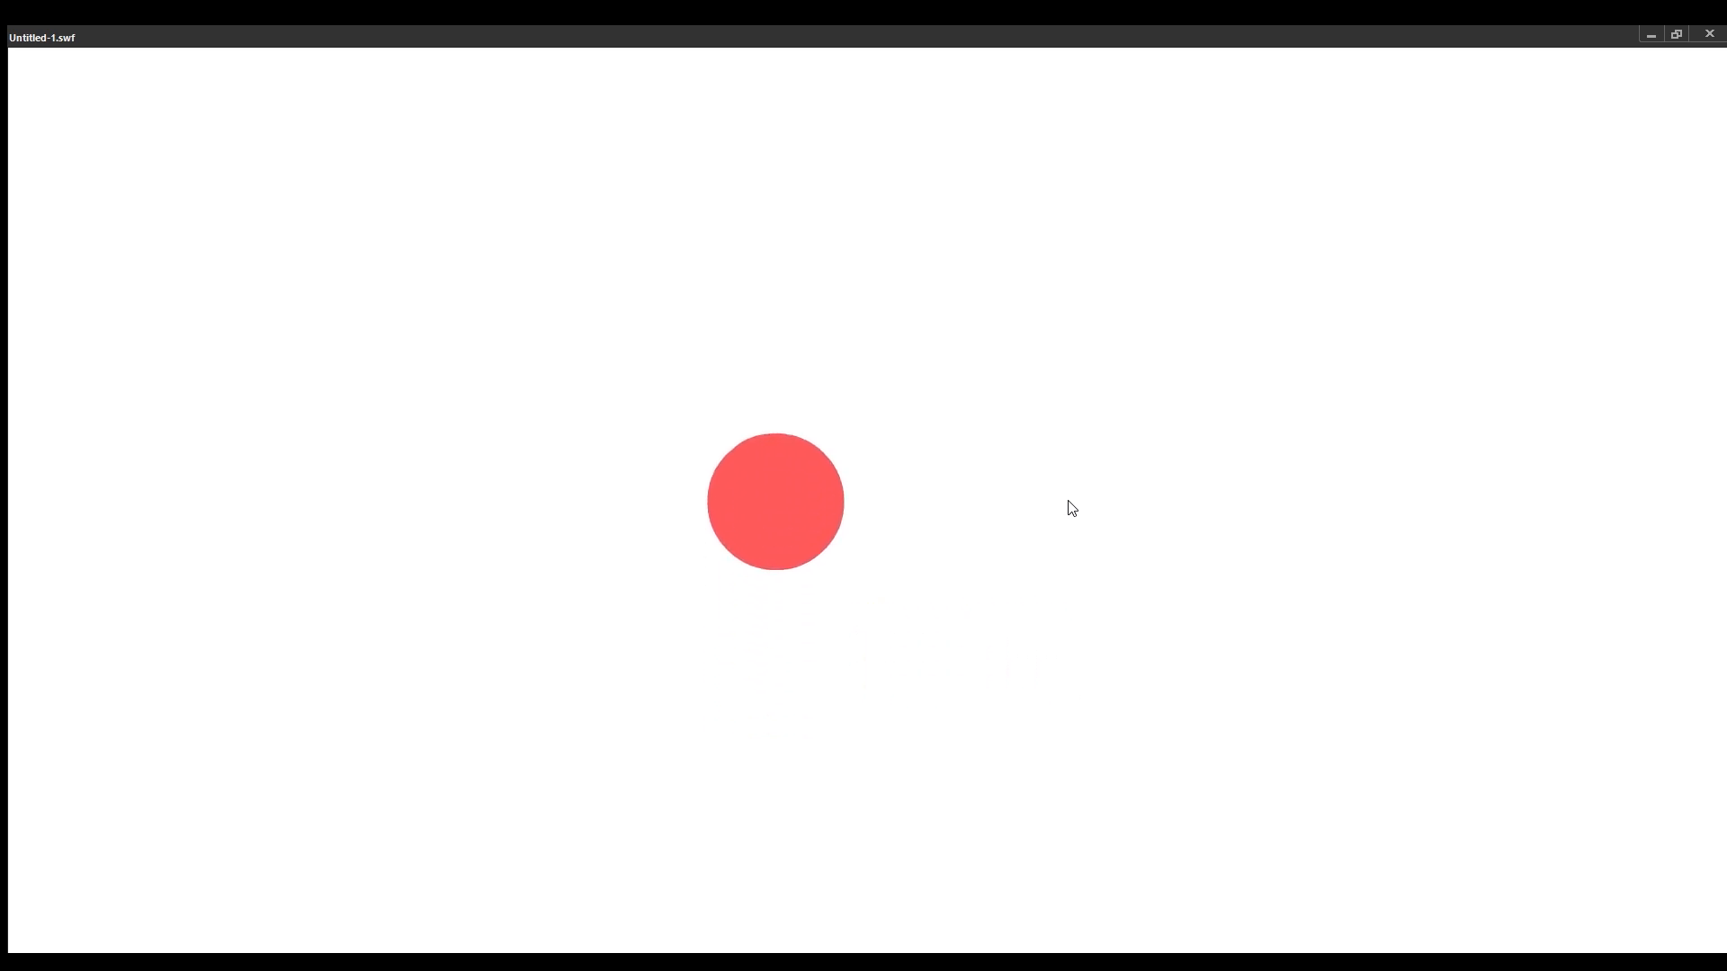
key(Right)
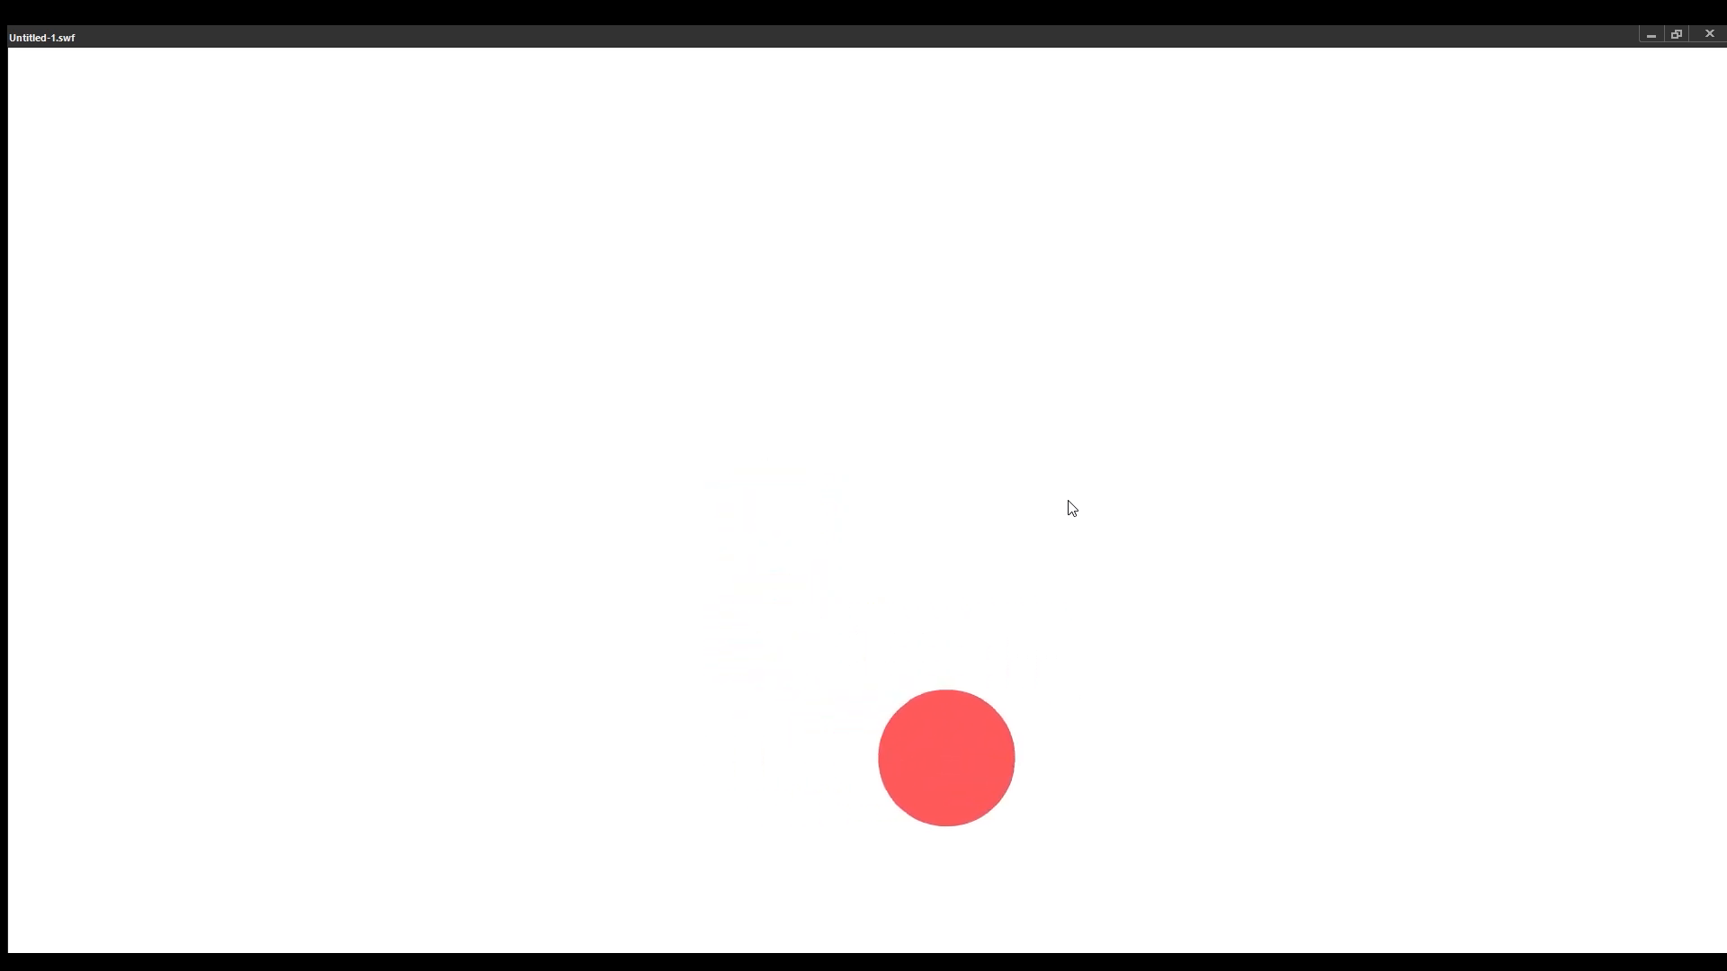
key(Left)
key(Up)
key(Down)
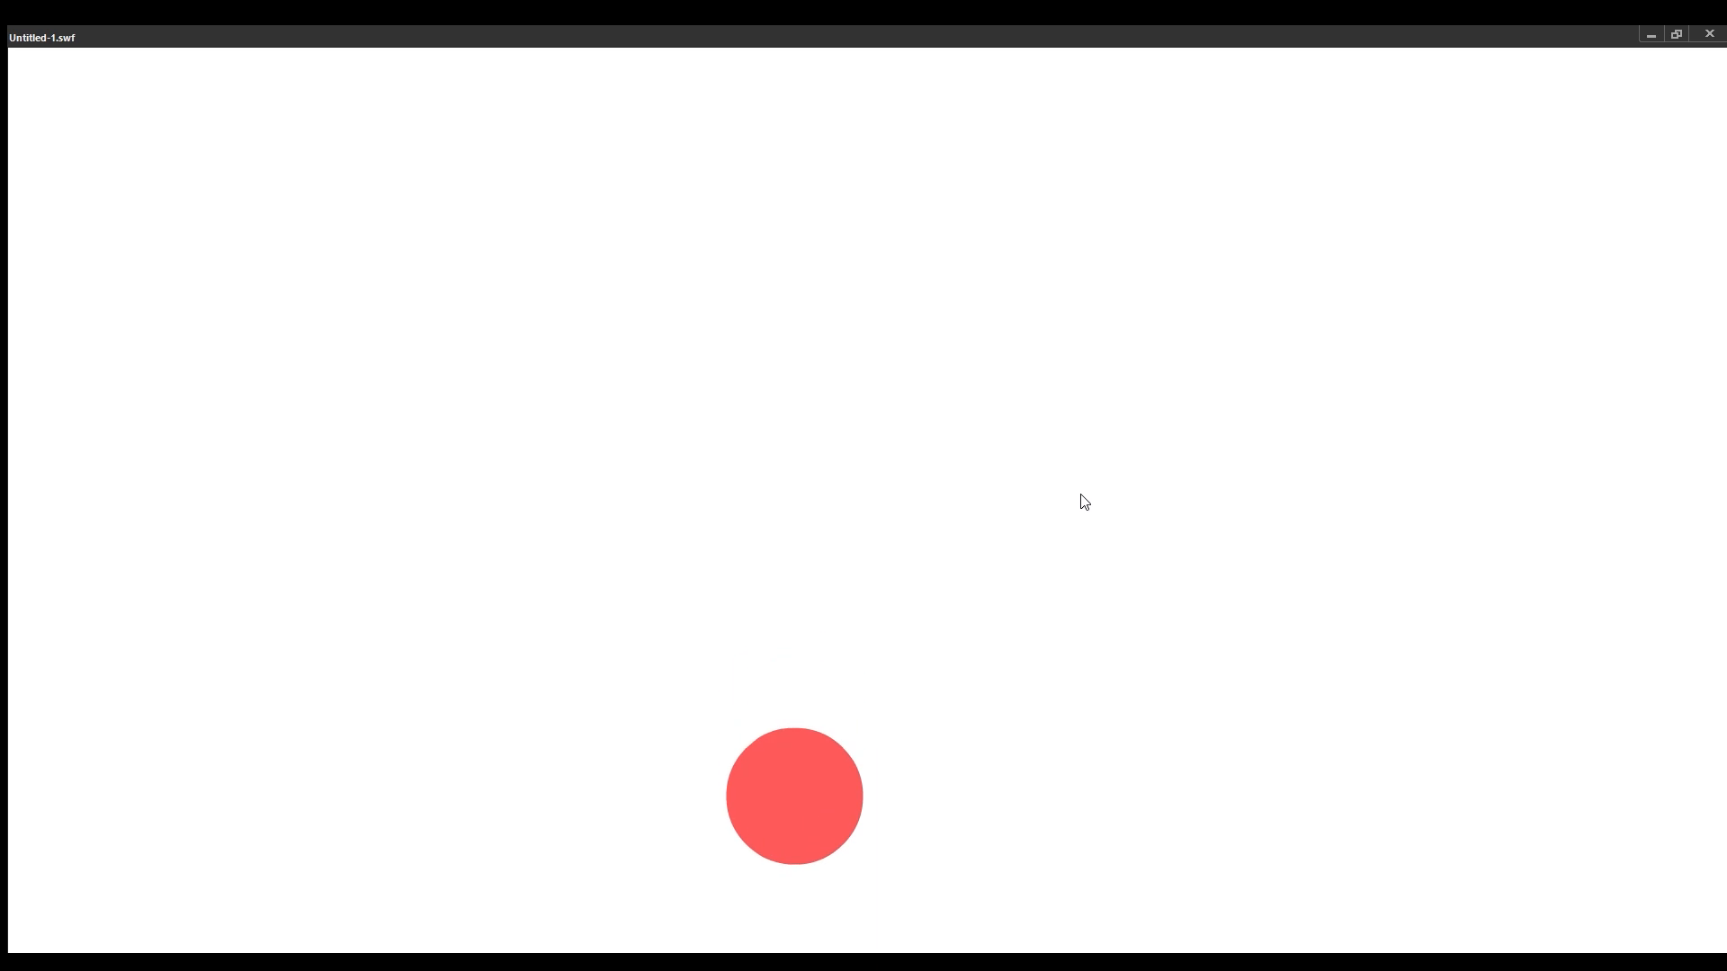
click(1709, 34)
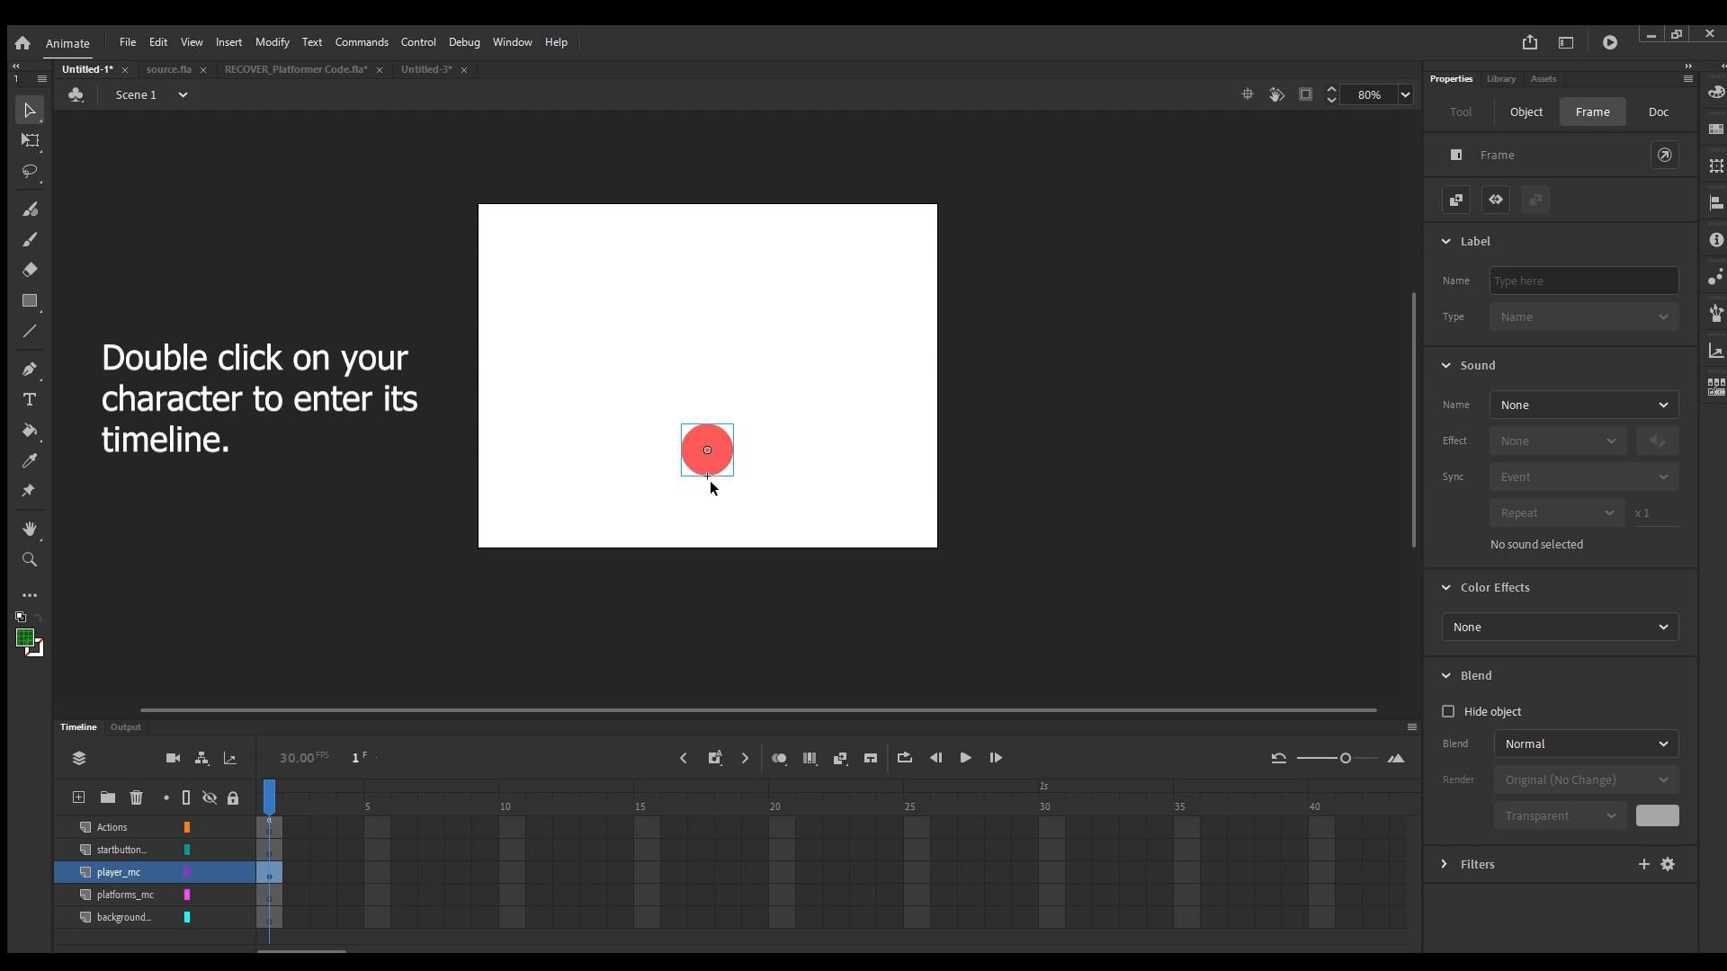
Enter the player_mc movie clip's own timeline and label its first frame idle.
double_click(720, 459)
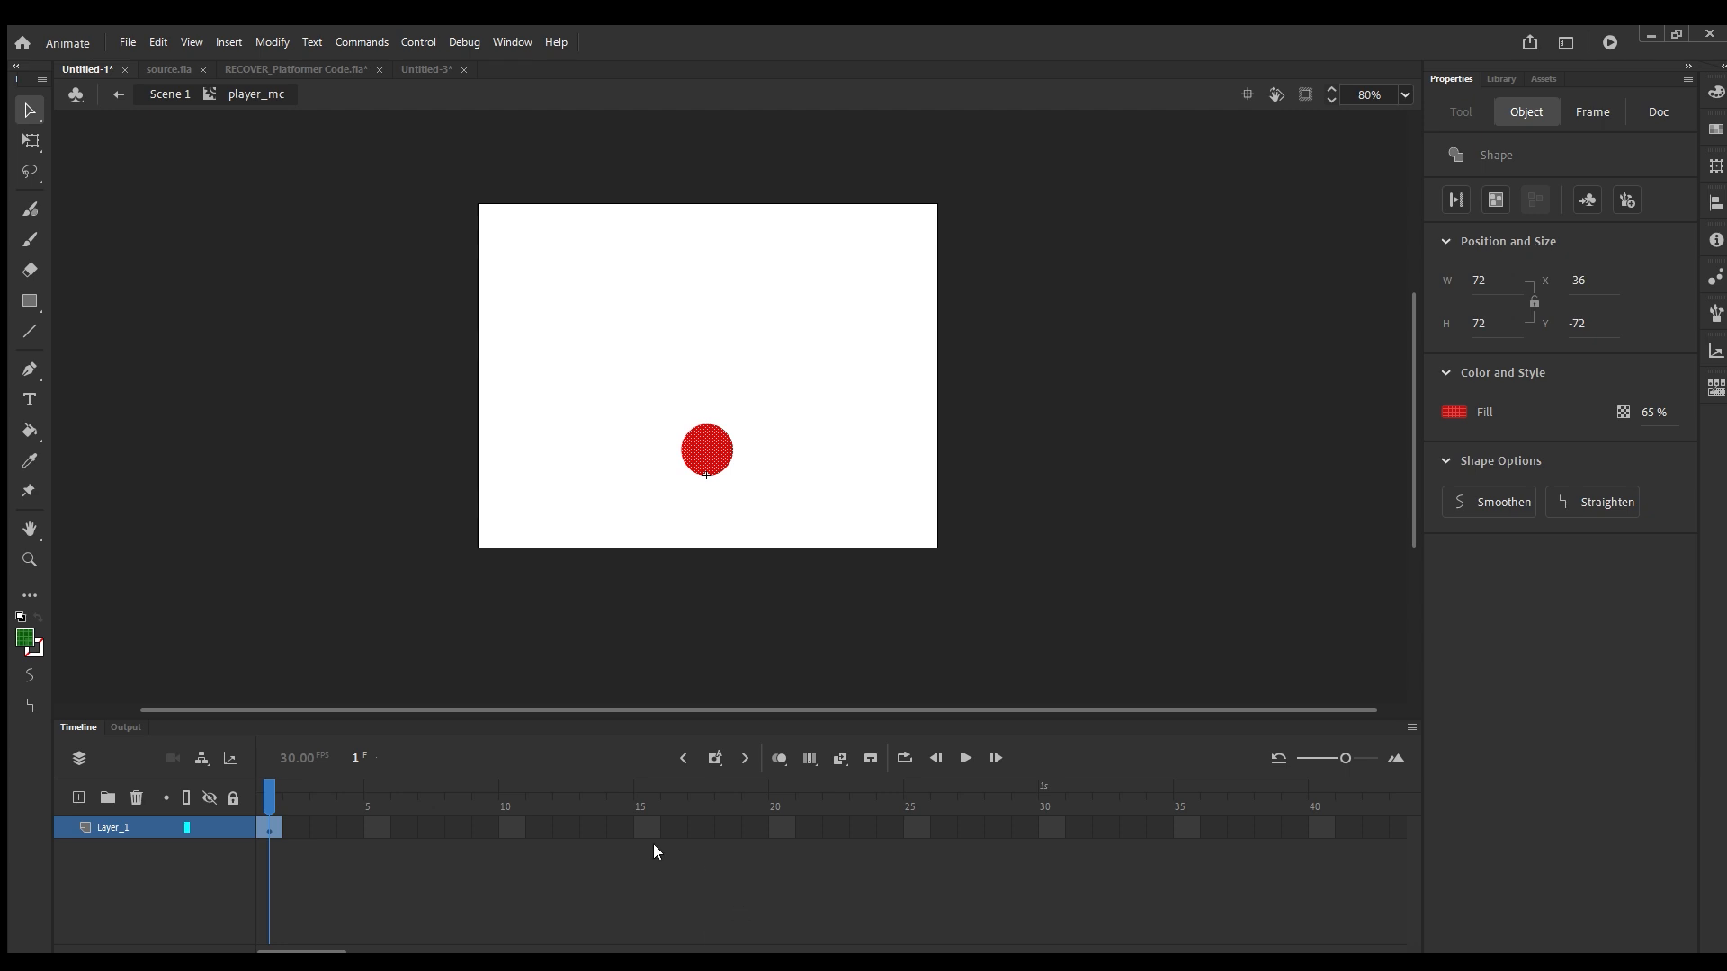
click(290, 828)
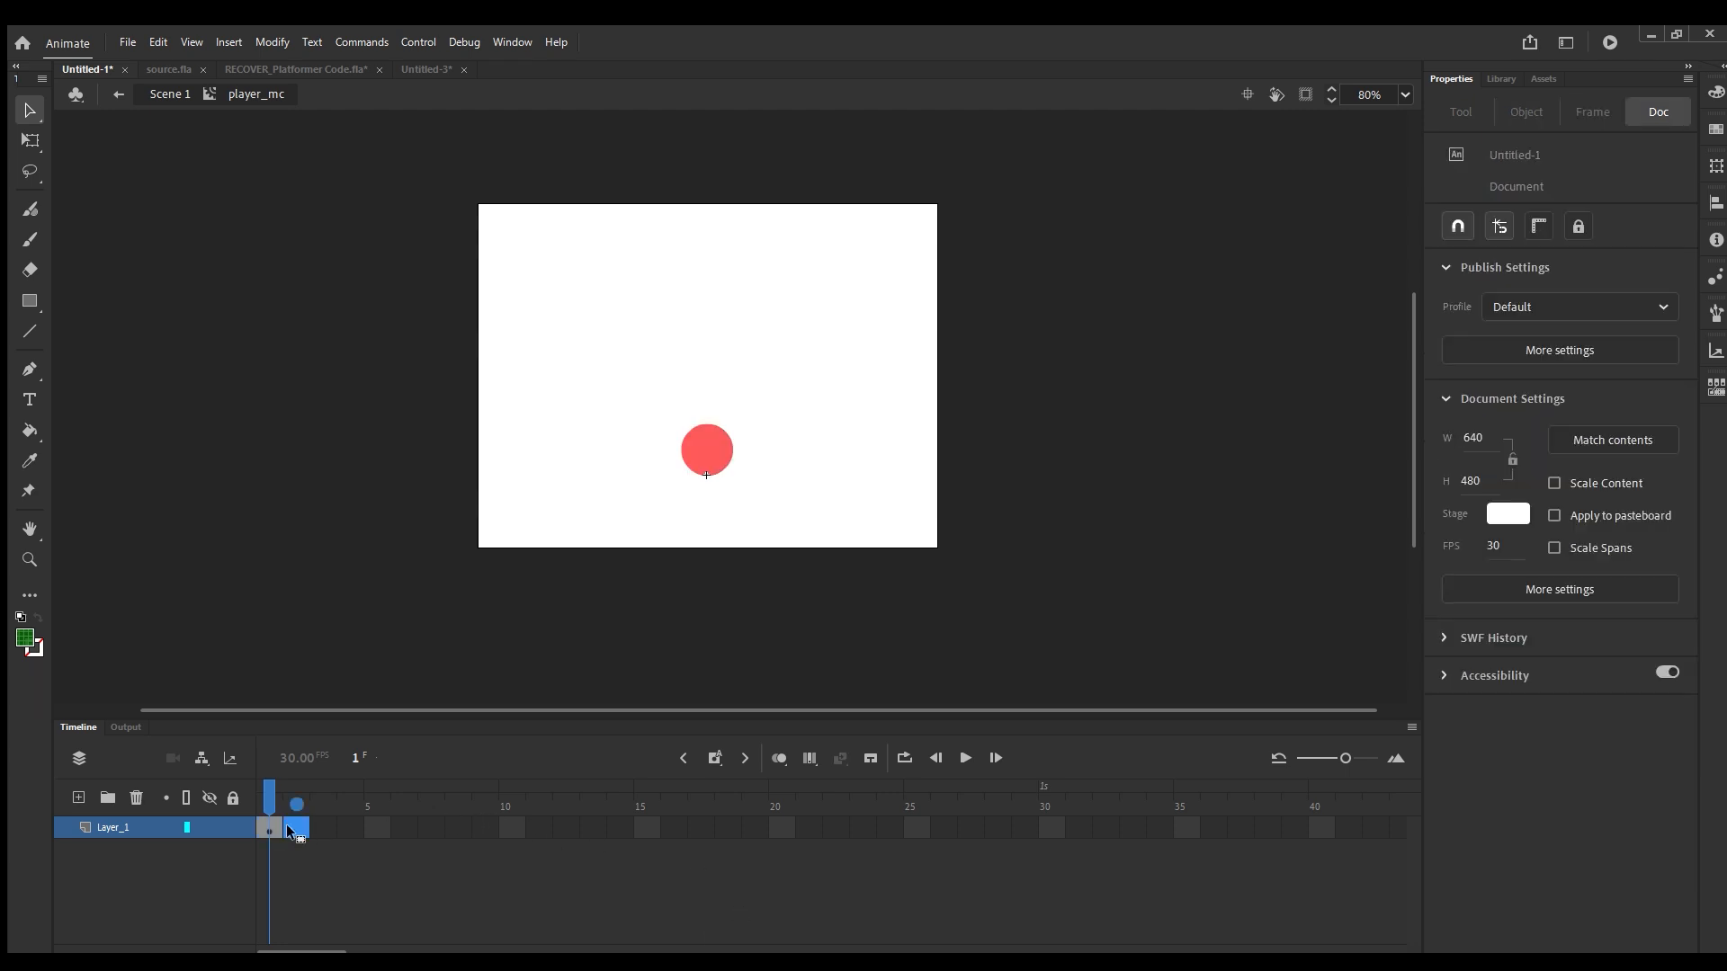
drag(312, 827, 365, 827)
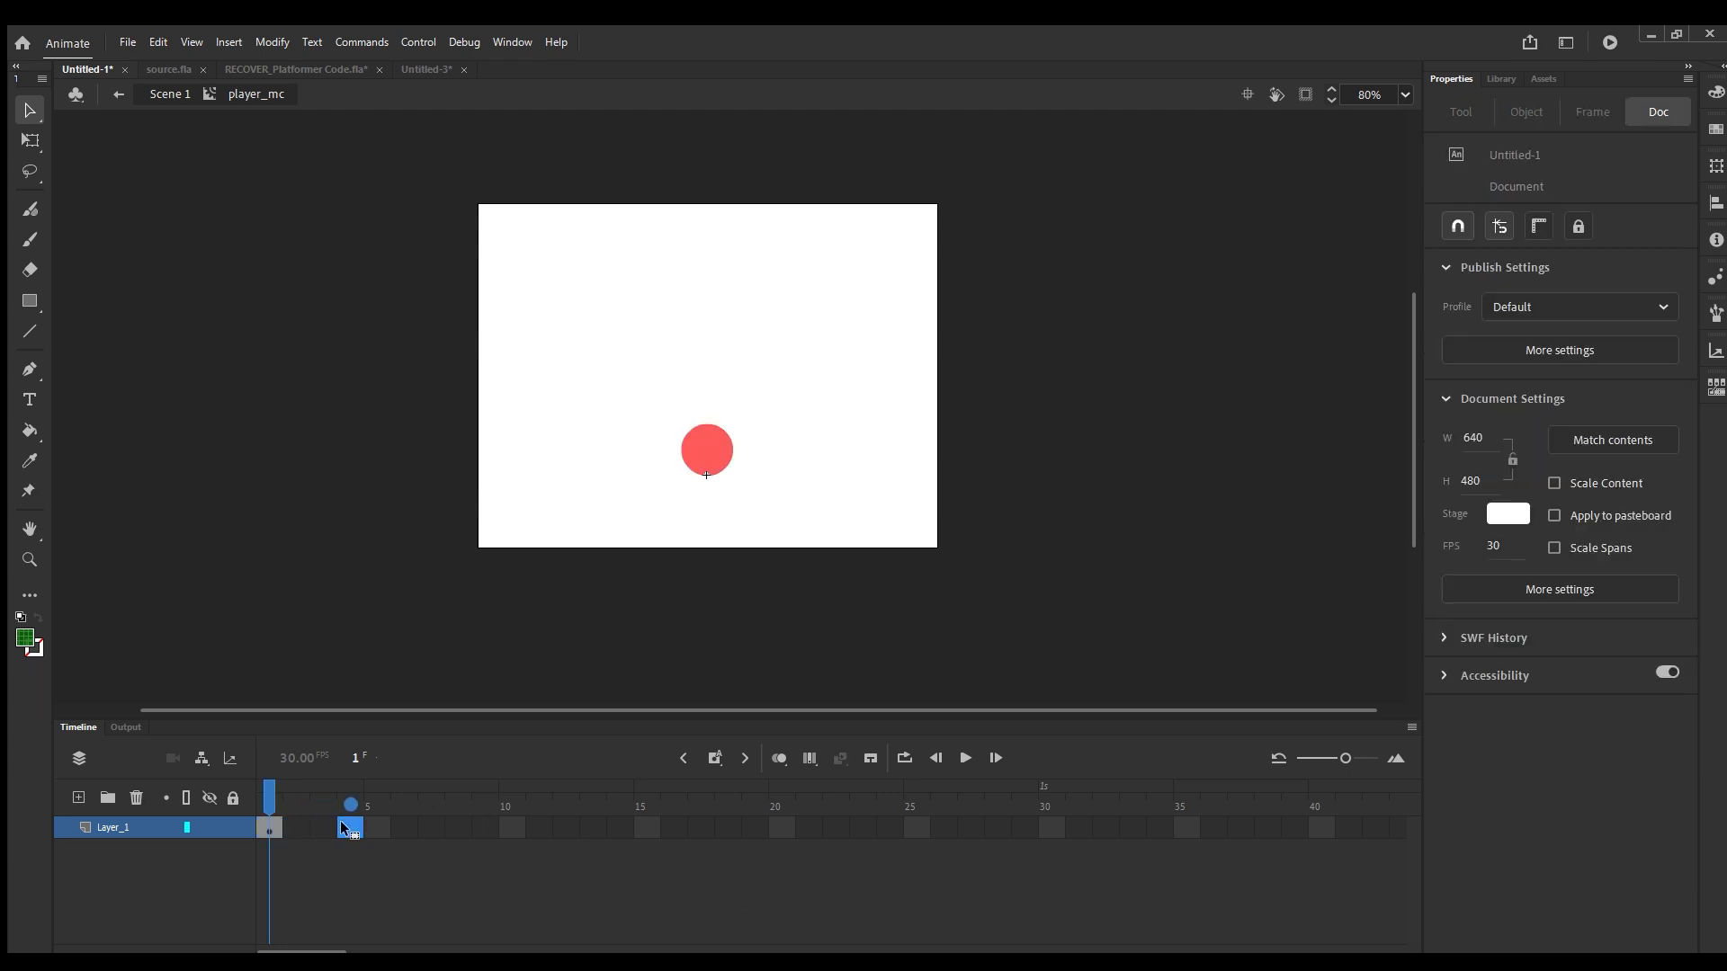
click(262, 828)
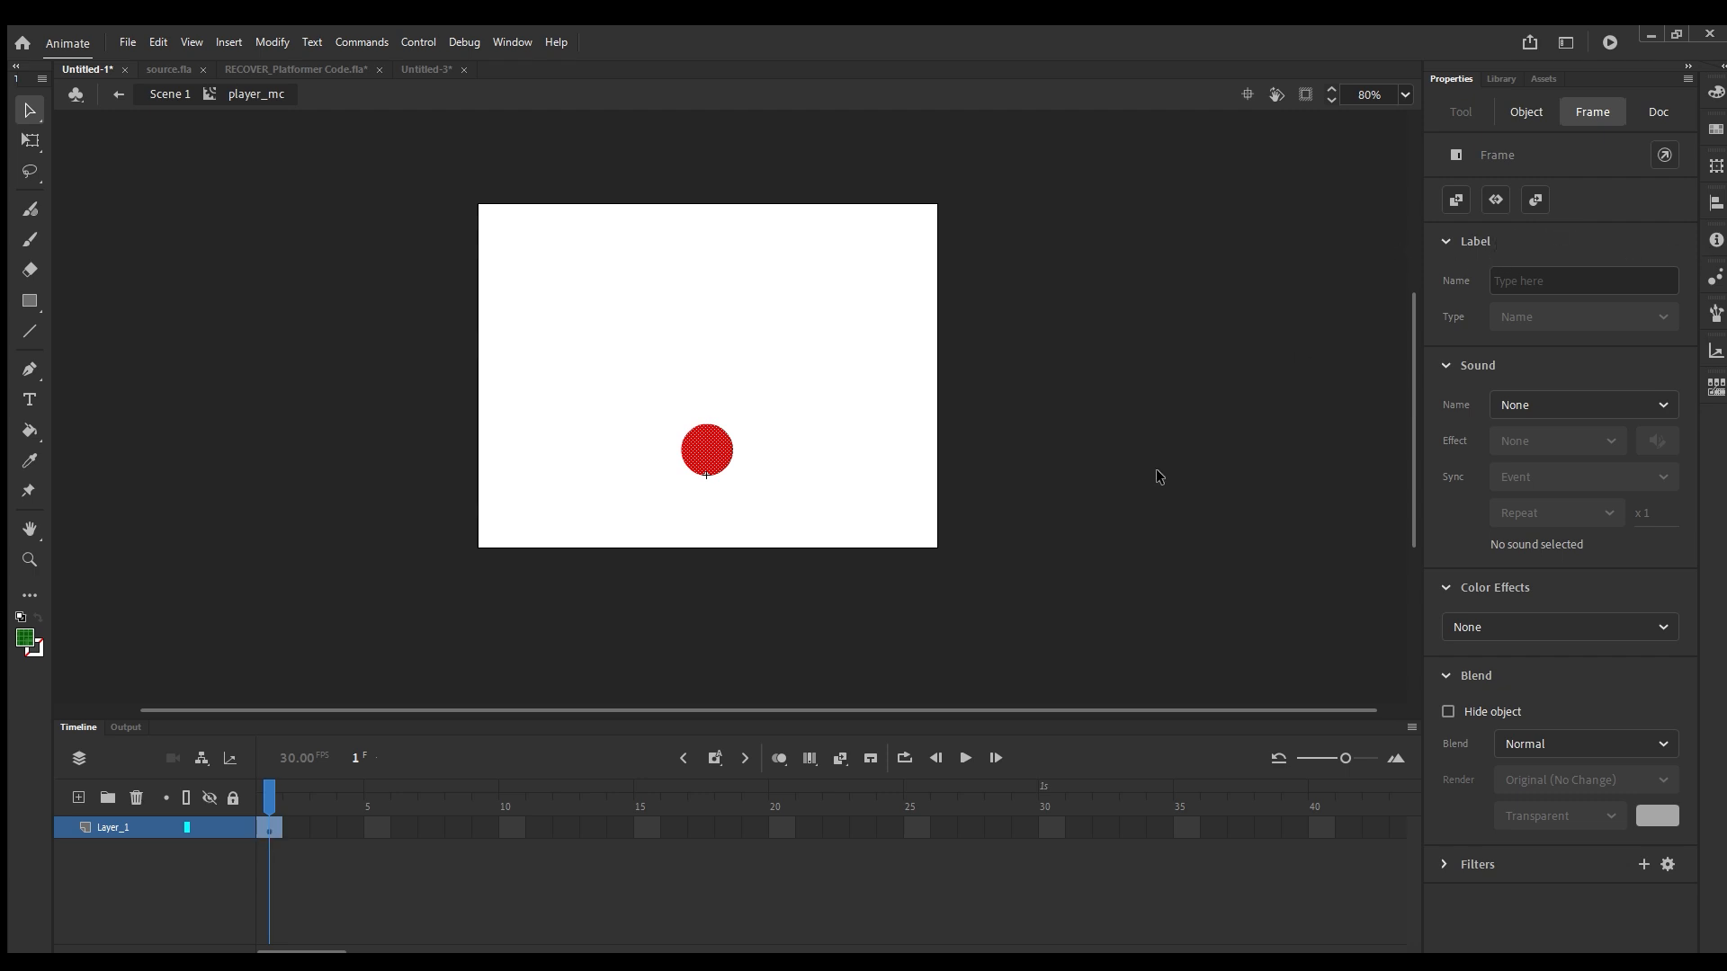
click(1501, 286)
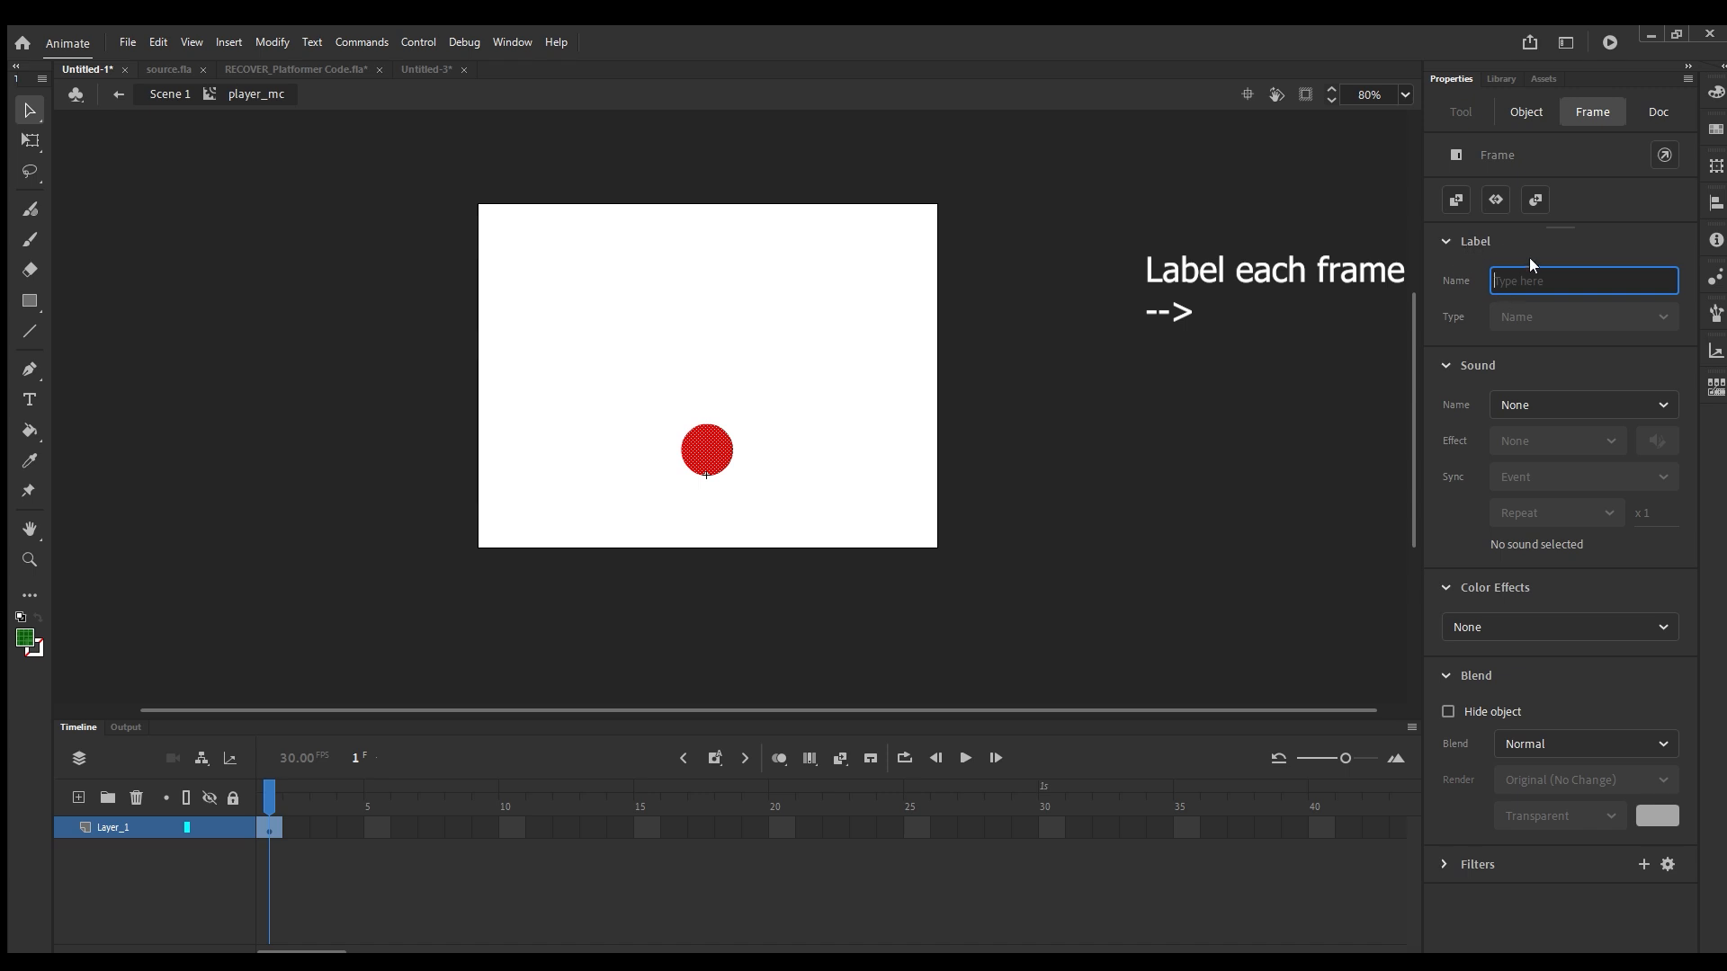
click(1530, 259)
text(idle)
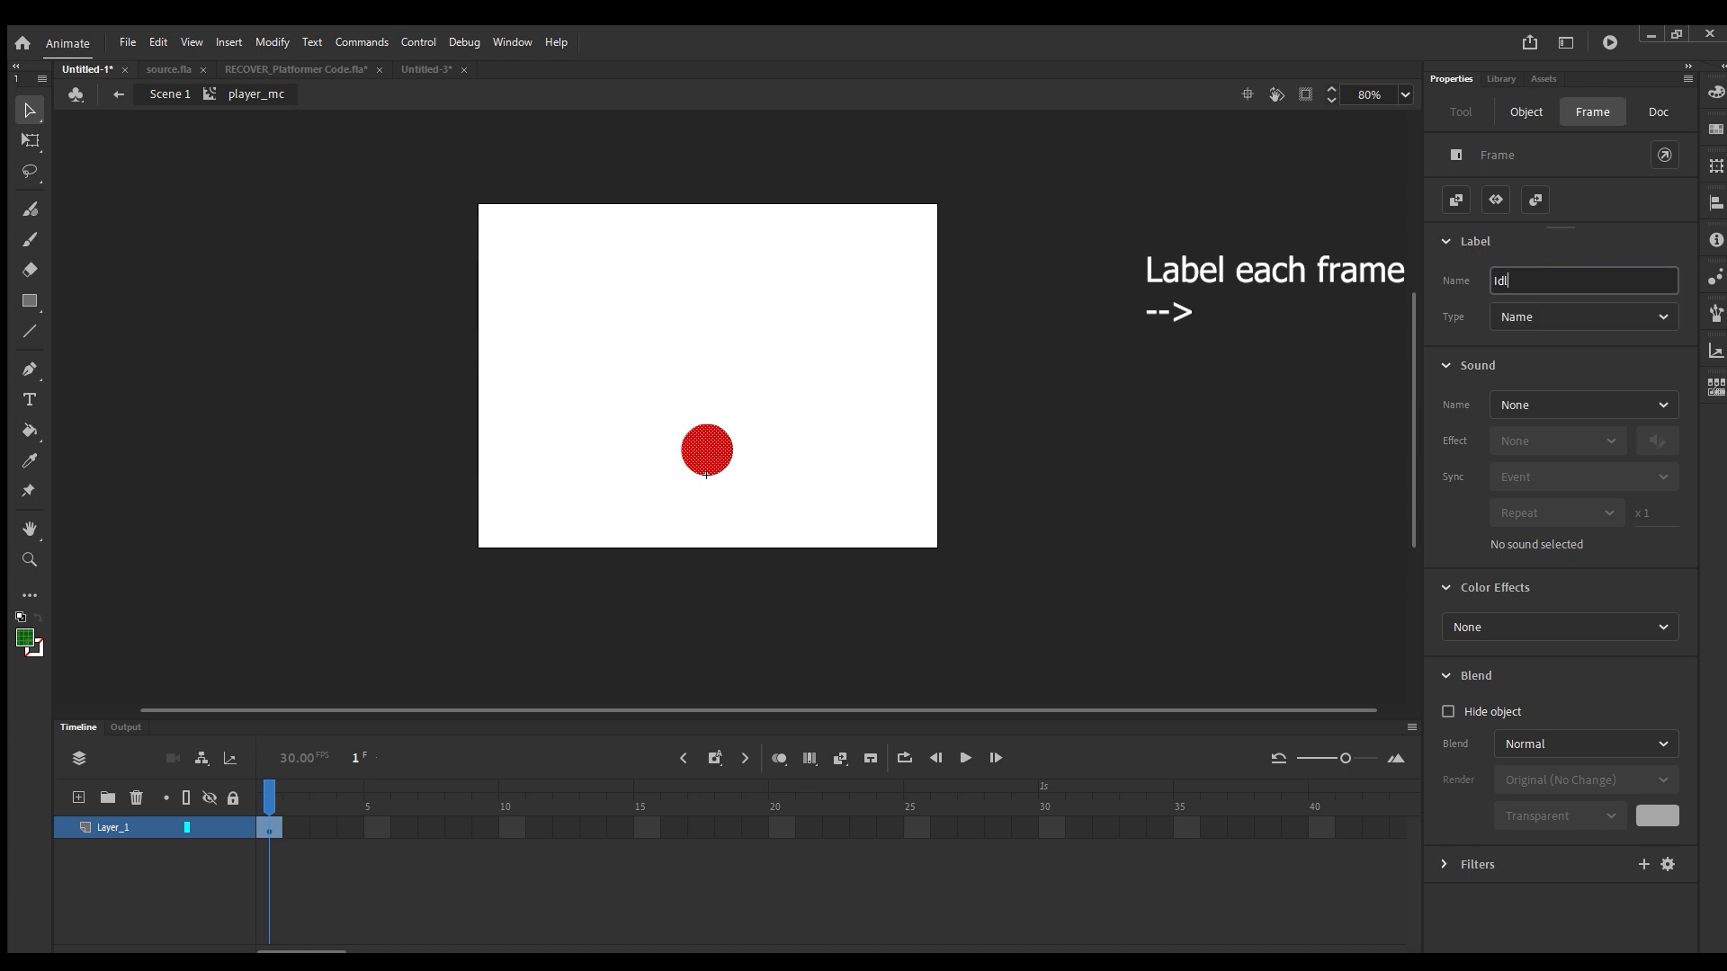
click(358, 891)
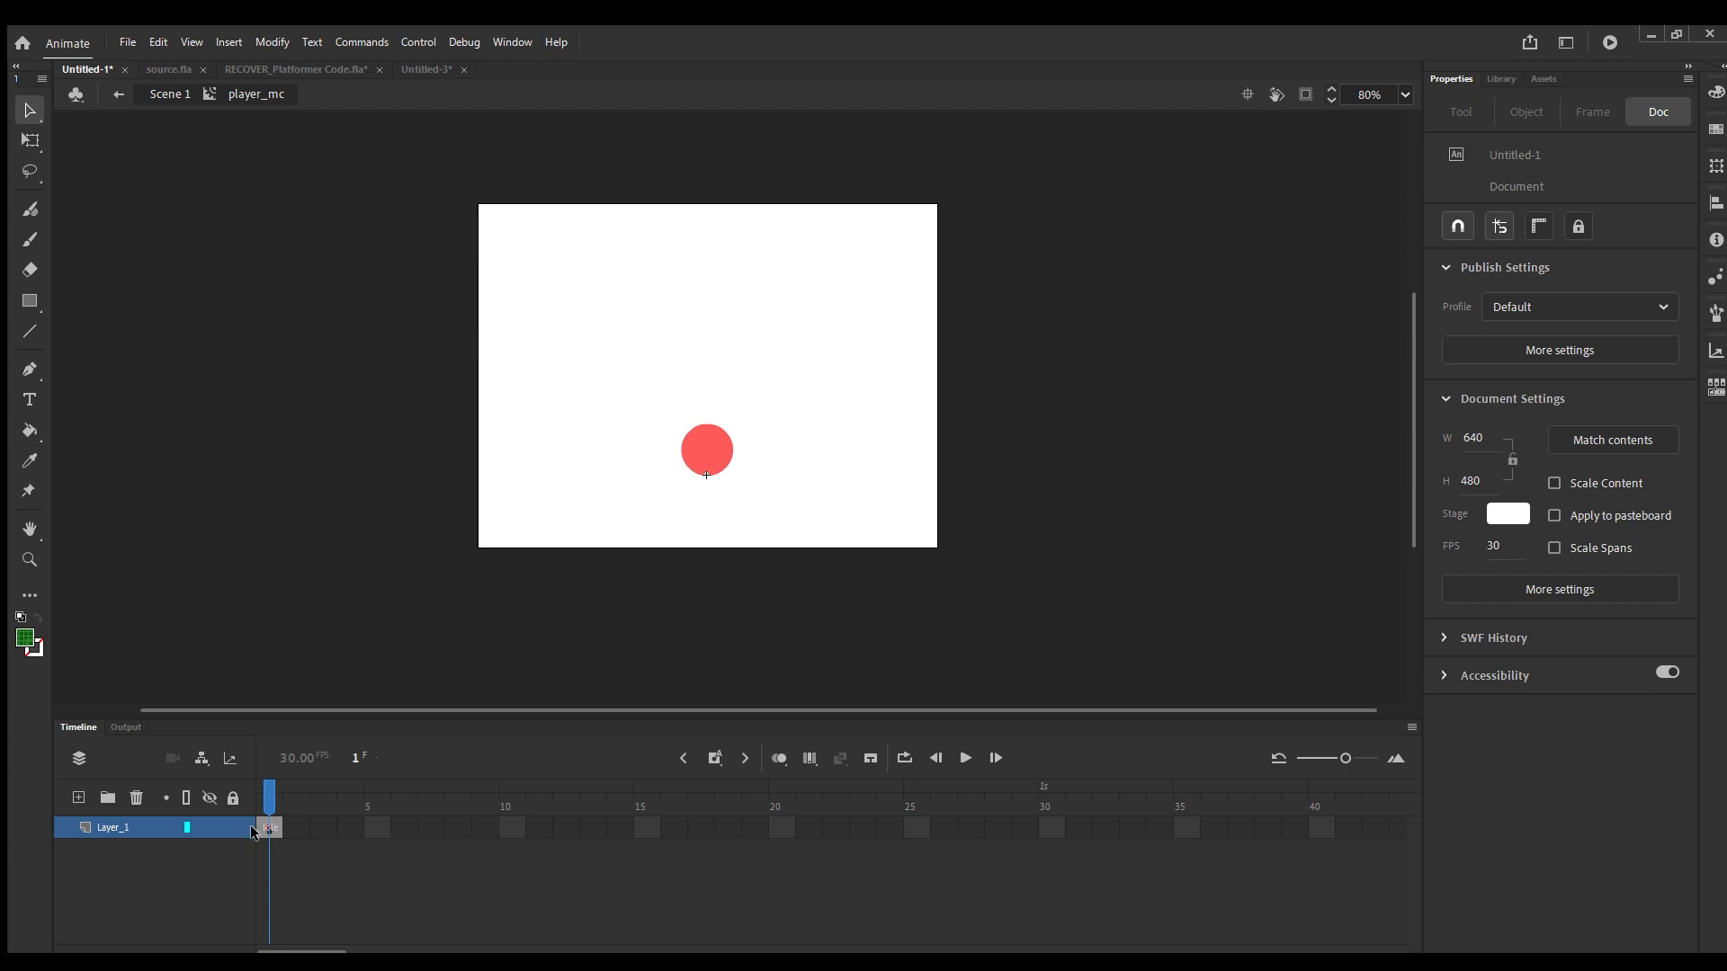
Insert a blank keyframe at frame 2 of the player_mc timeline and compare it with frame 1.
click(298, 828)
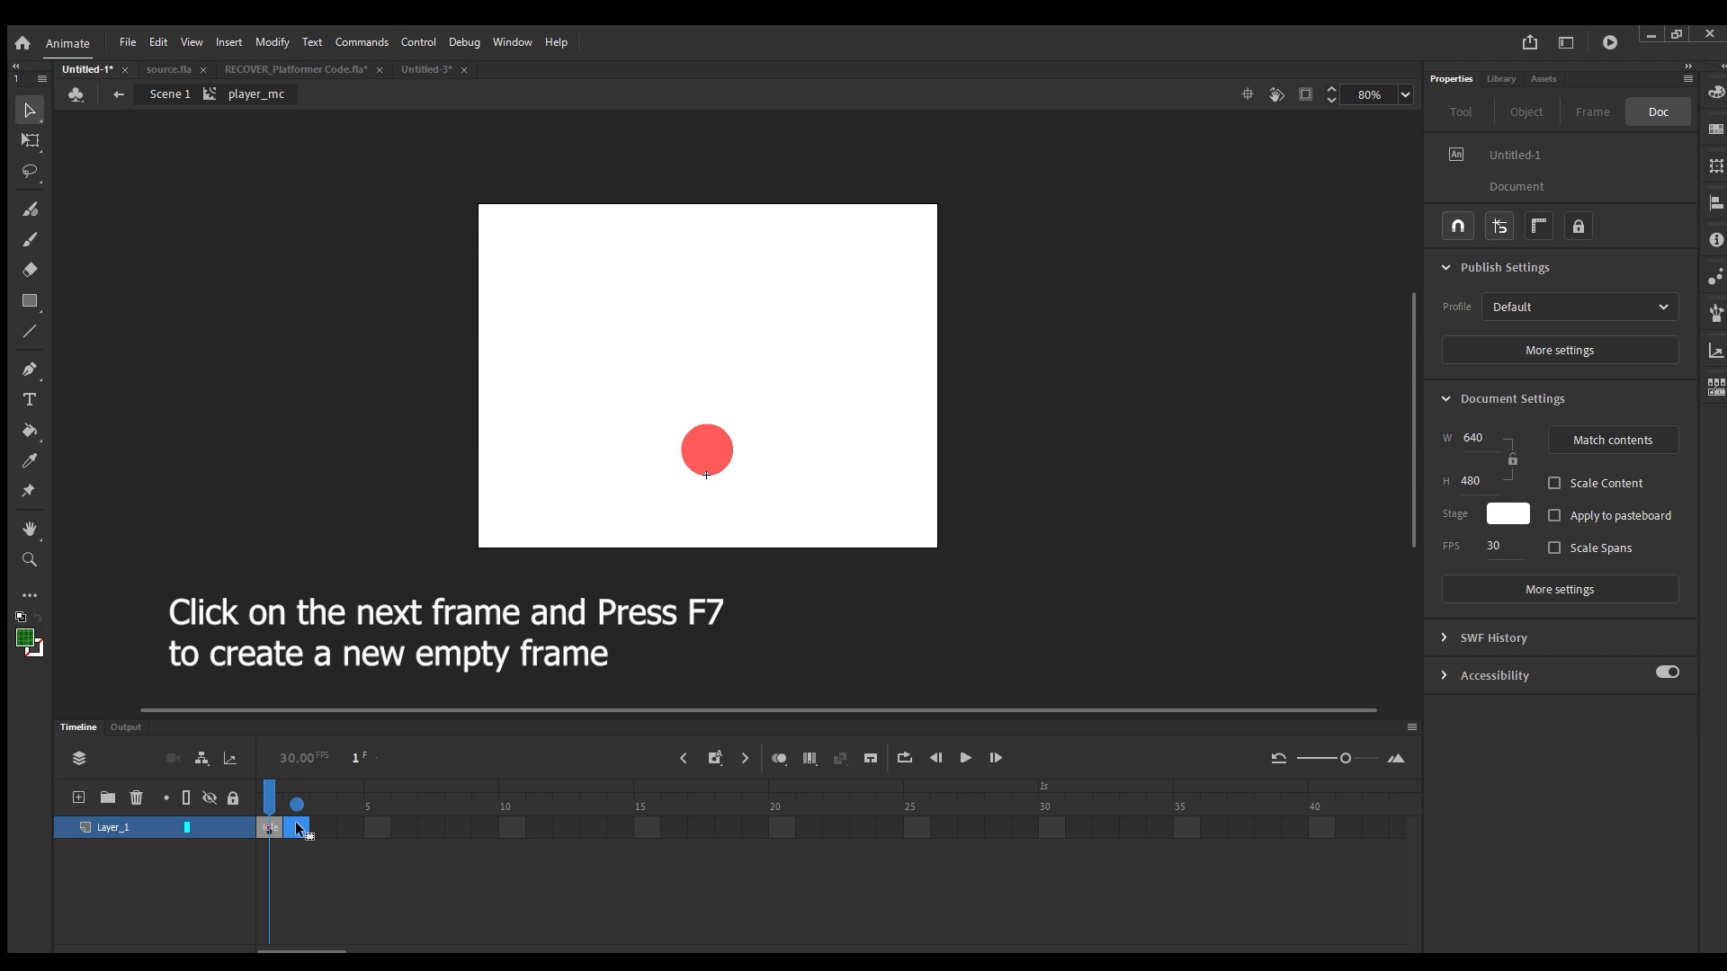
key(F7)
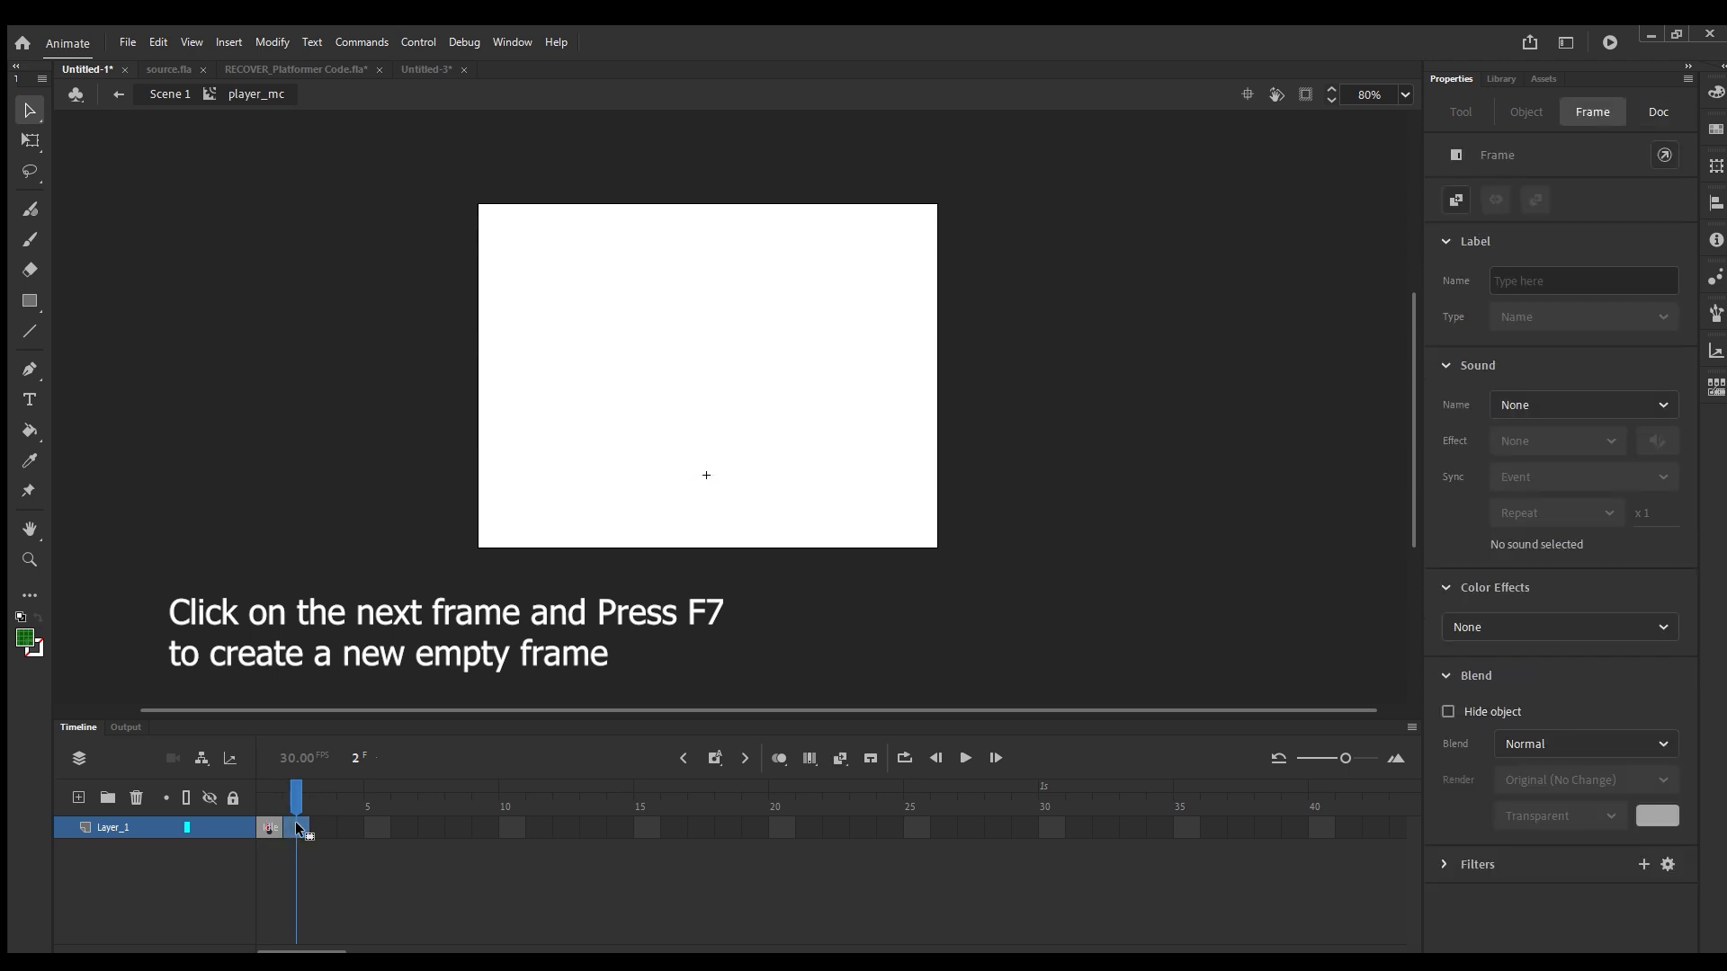
click(266, 800)
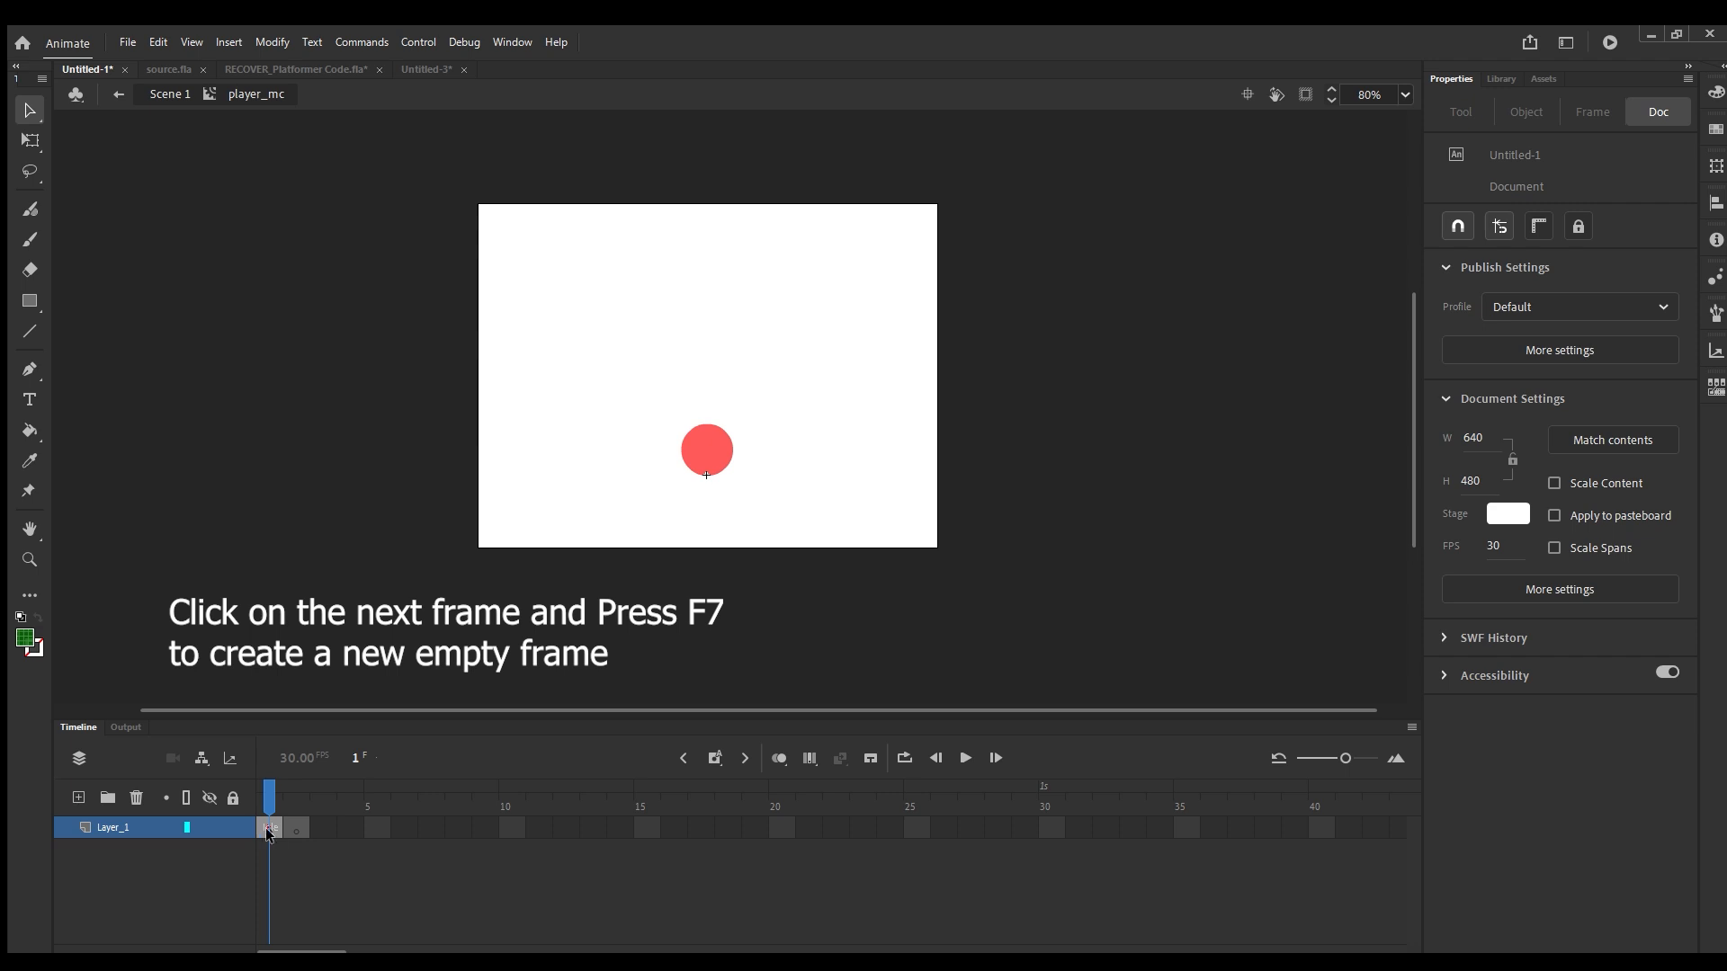
click(297, 828)
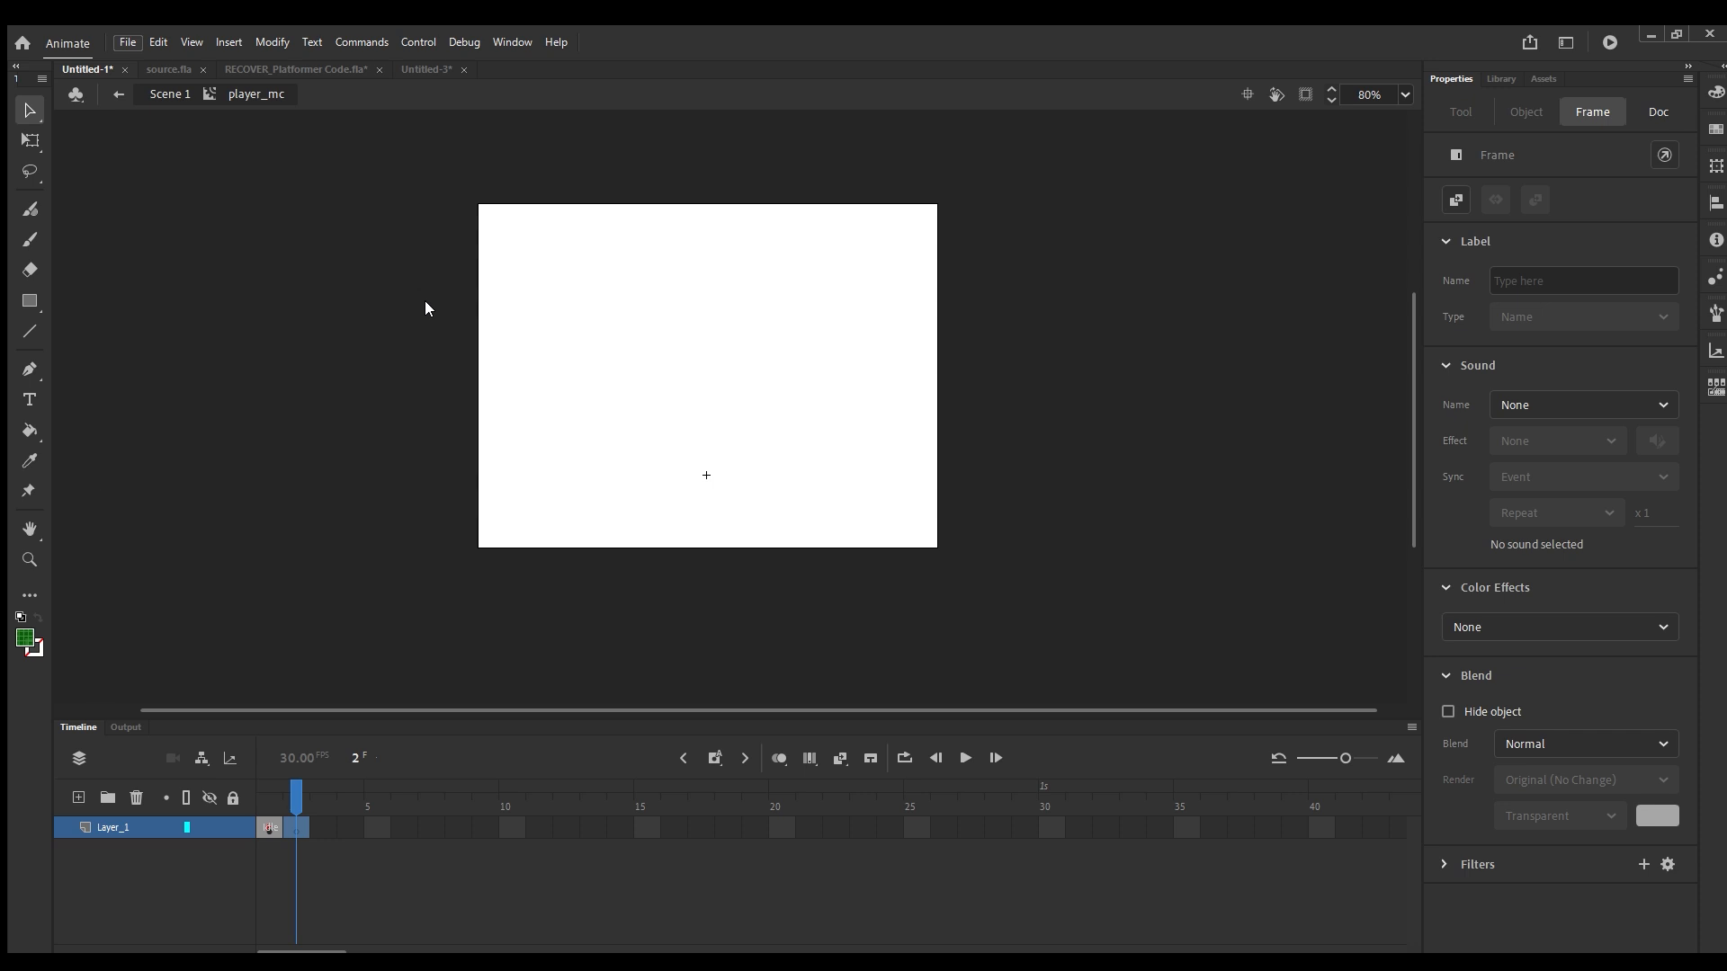
Draw a green circle about 69.5 px wide on frame 2, roughly where the red circle sits on frame 1.
click(441, 524)
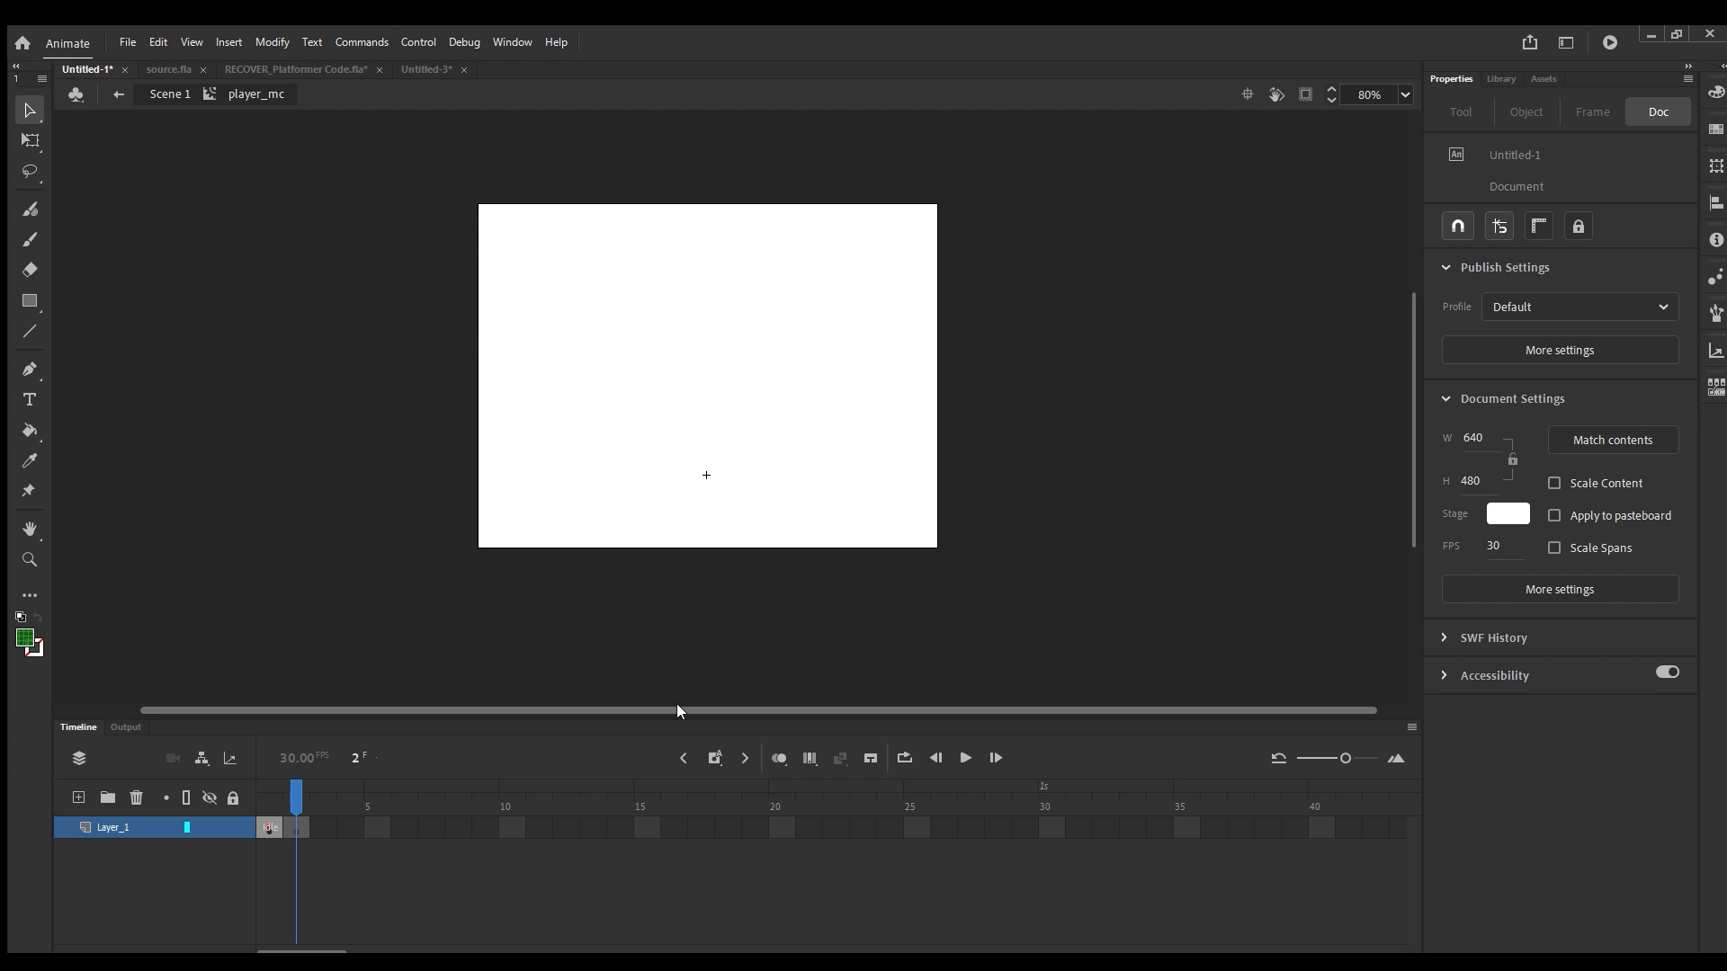
mouse_move(280, 782)
mouse_down()
mouse_move(261, 797)
mouse_move(297, 796)
mouse_move(259, 804)
mouse_move(286, 800)
mouse_up()
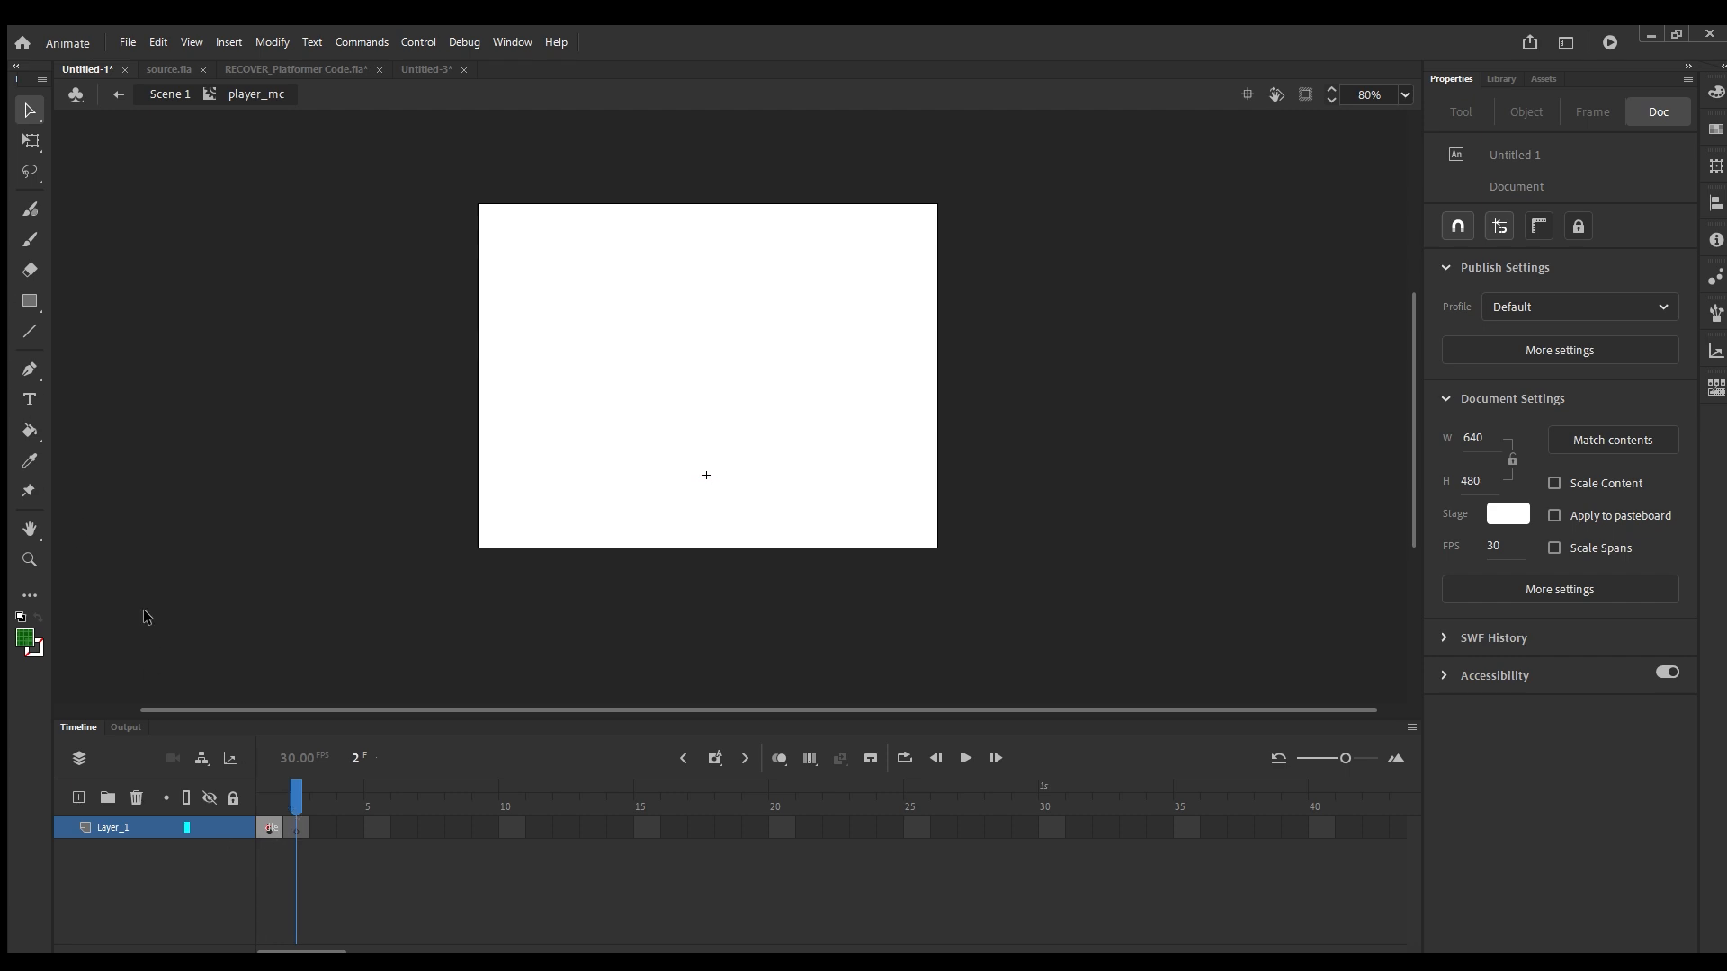
click(27, 303)
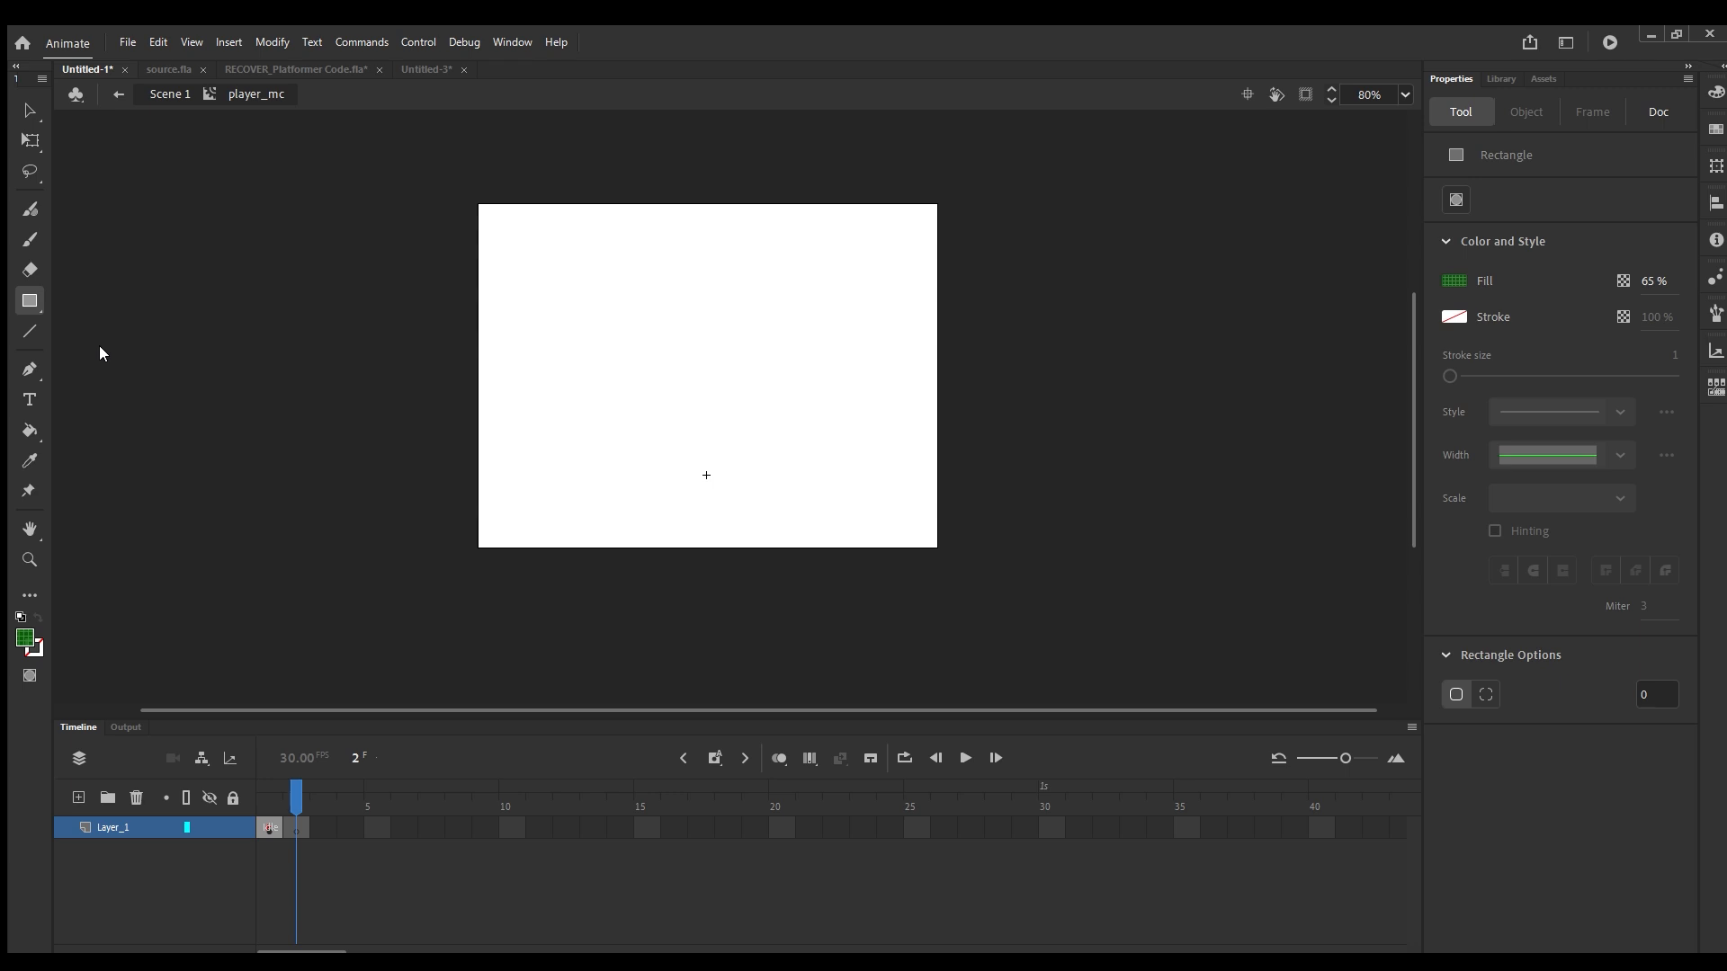
key(o)
drag(679, 433, 725, 477)
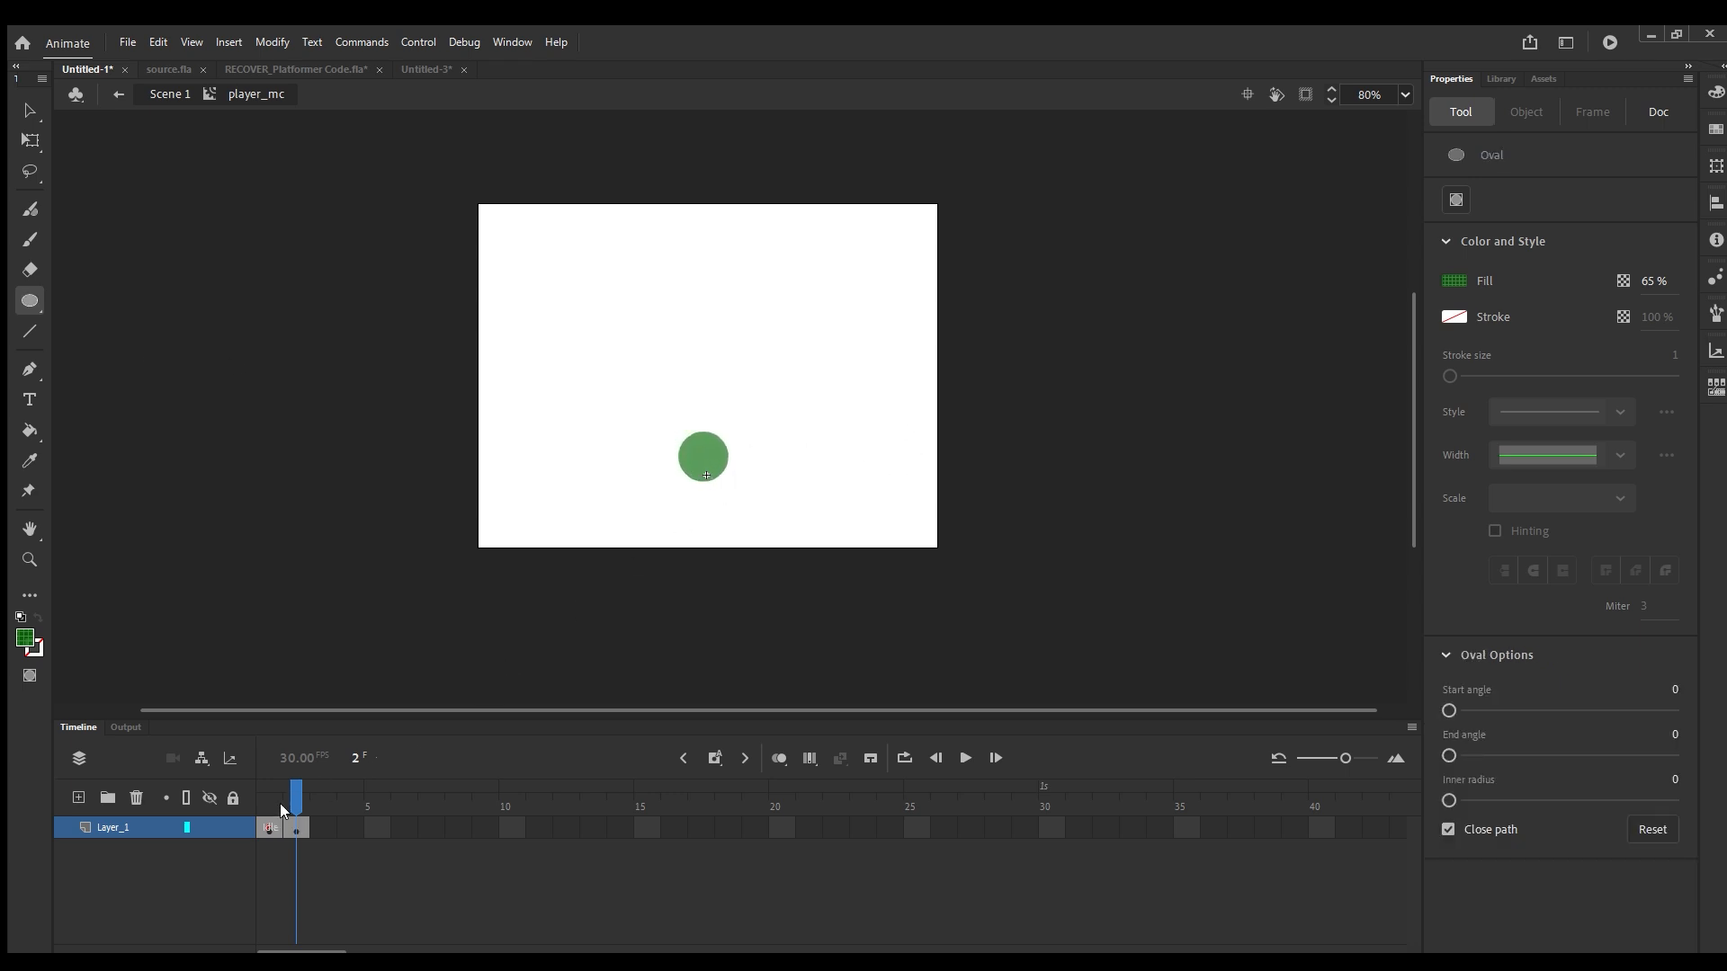
Move the green circle on frame 2 to X -35.05, Y -70.15, matching the red circle's position on frame 1.
drag(287, 800, 275, 802)
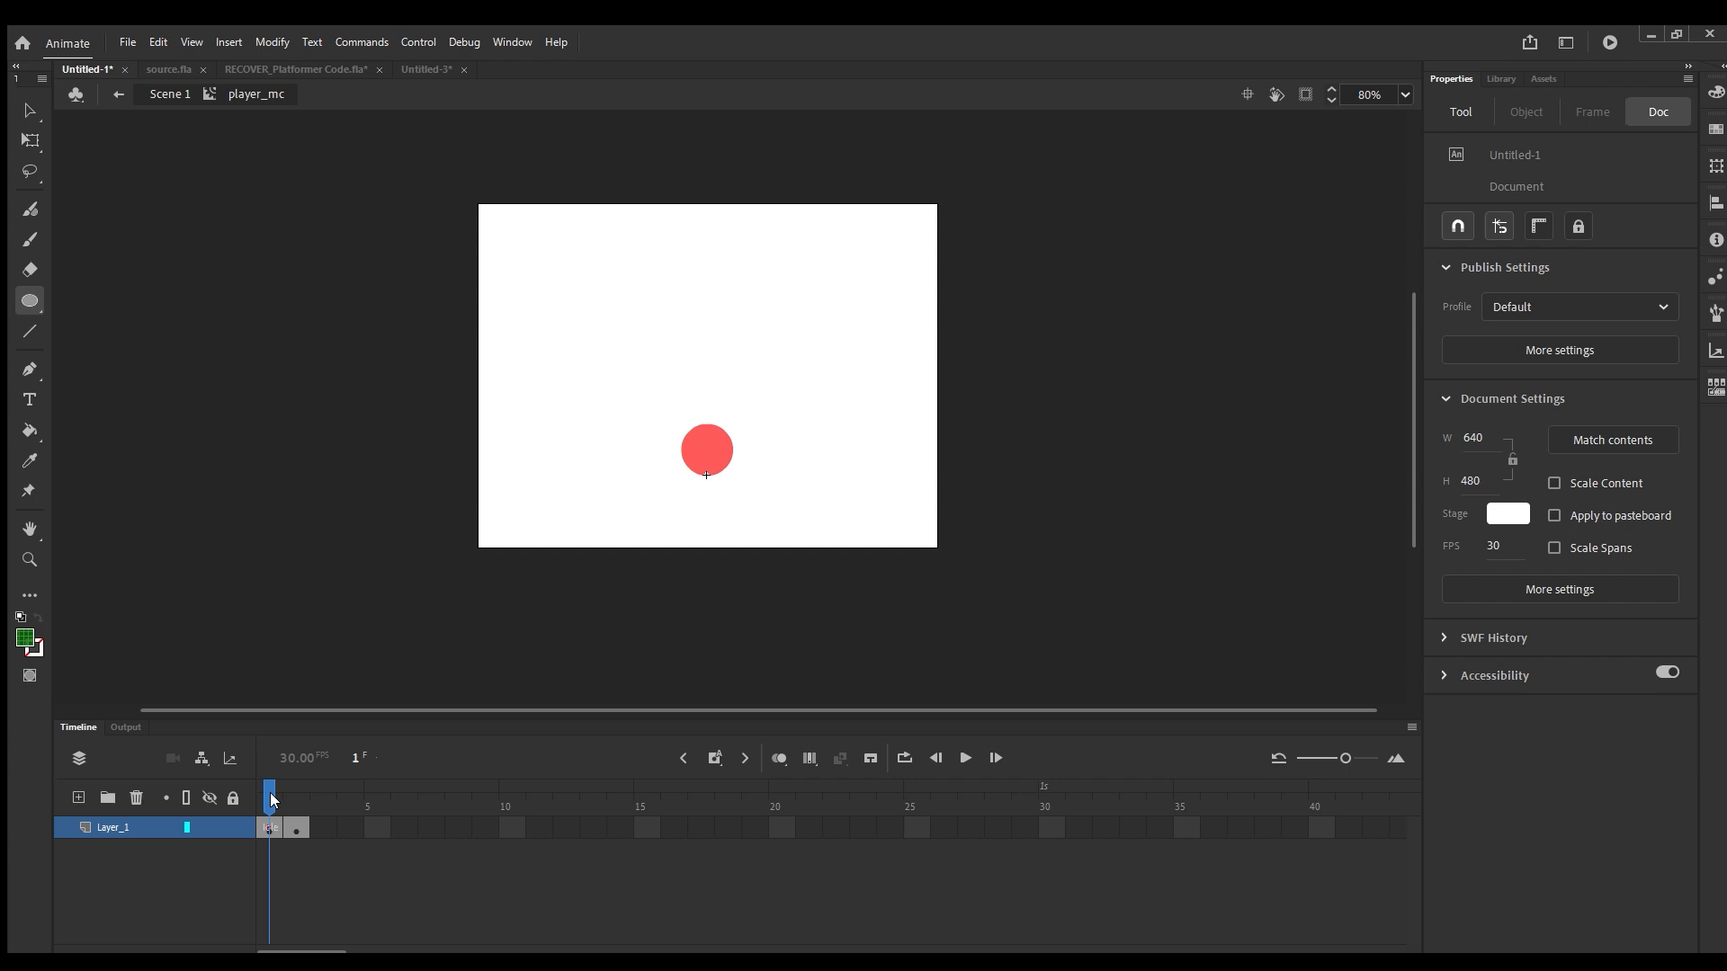
drag(273, 801, 292, 799)
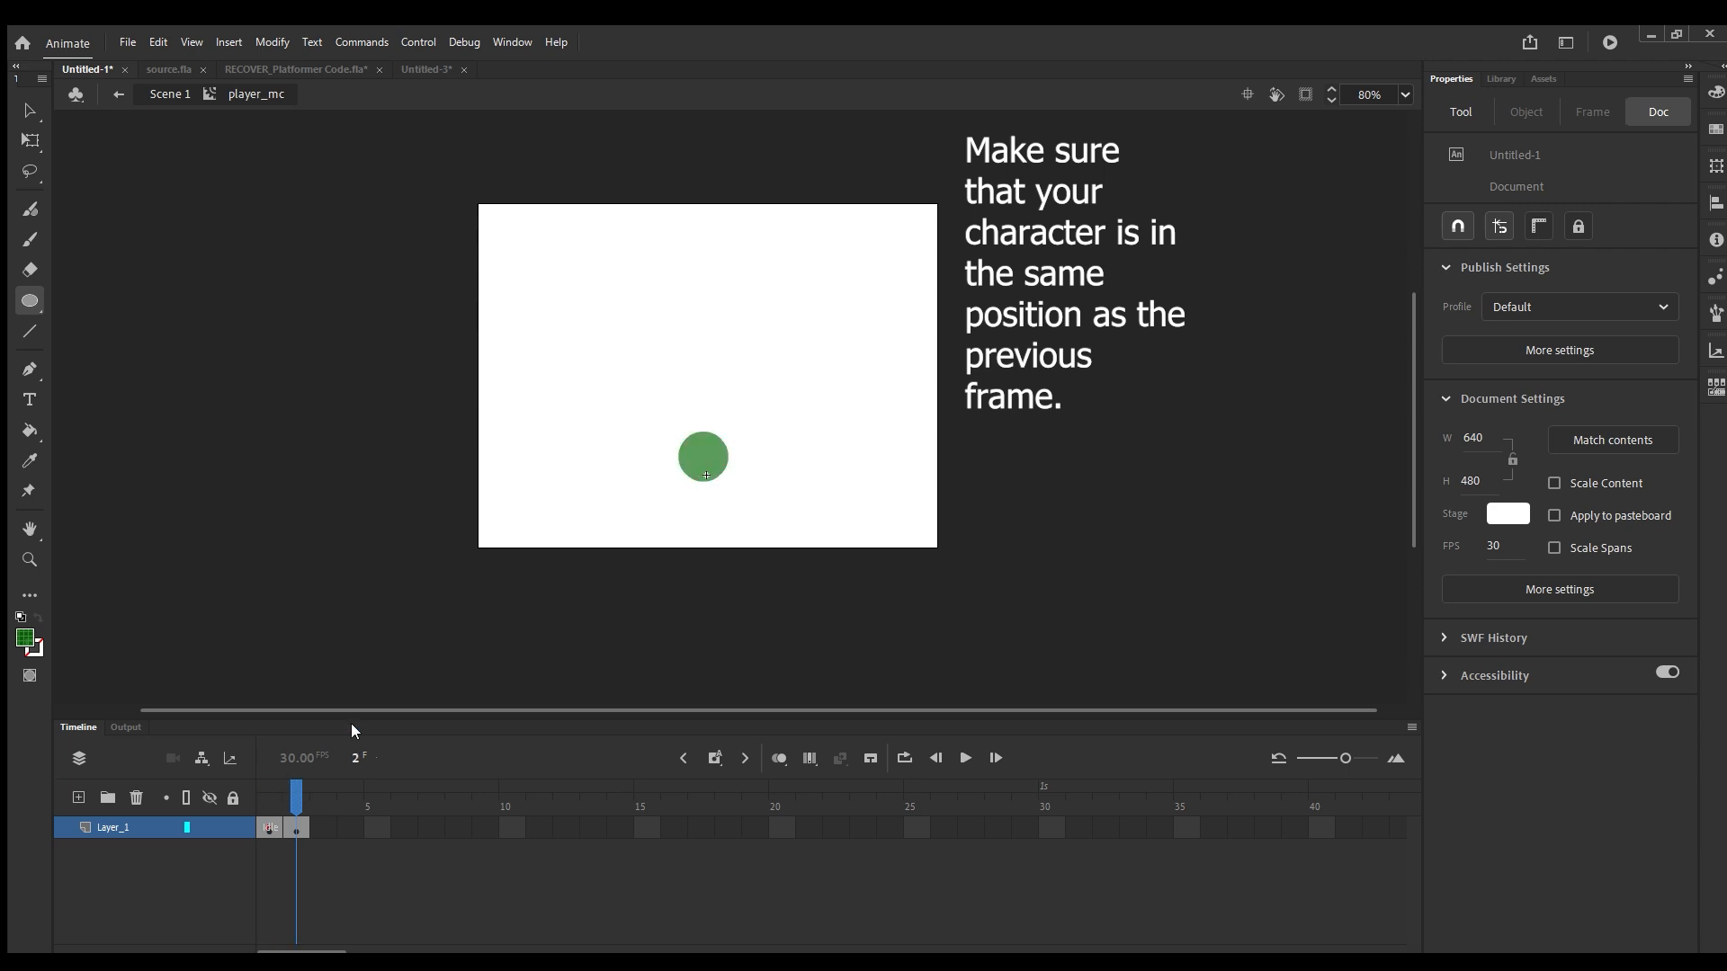
click(26, 109)
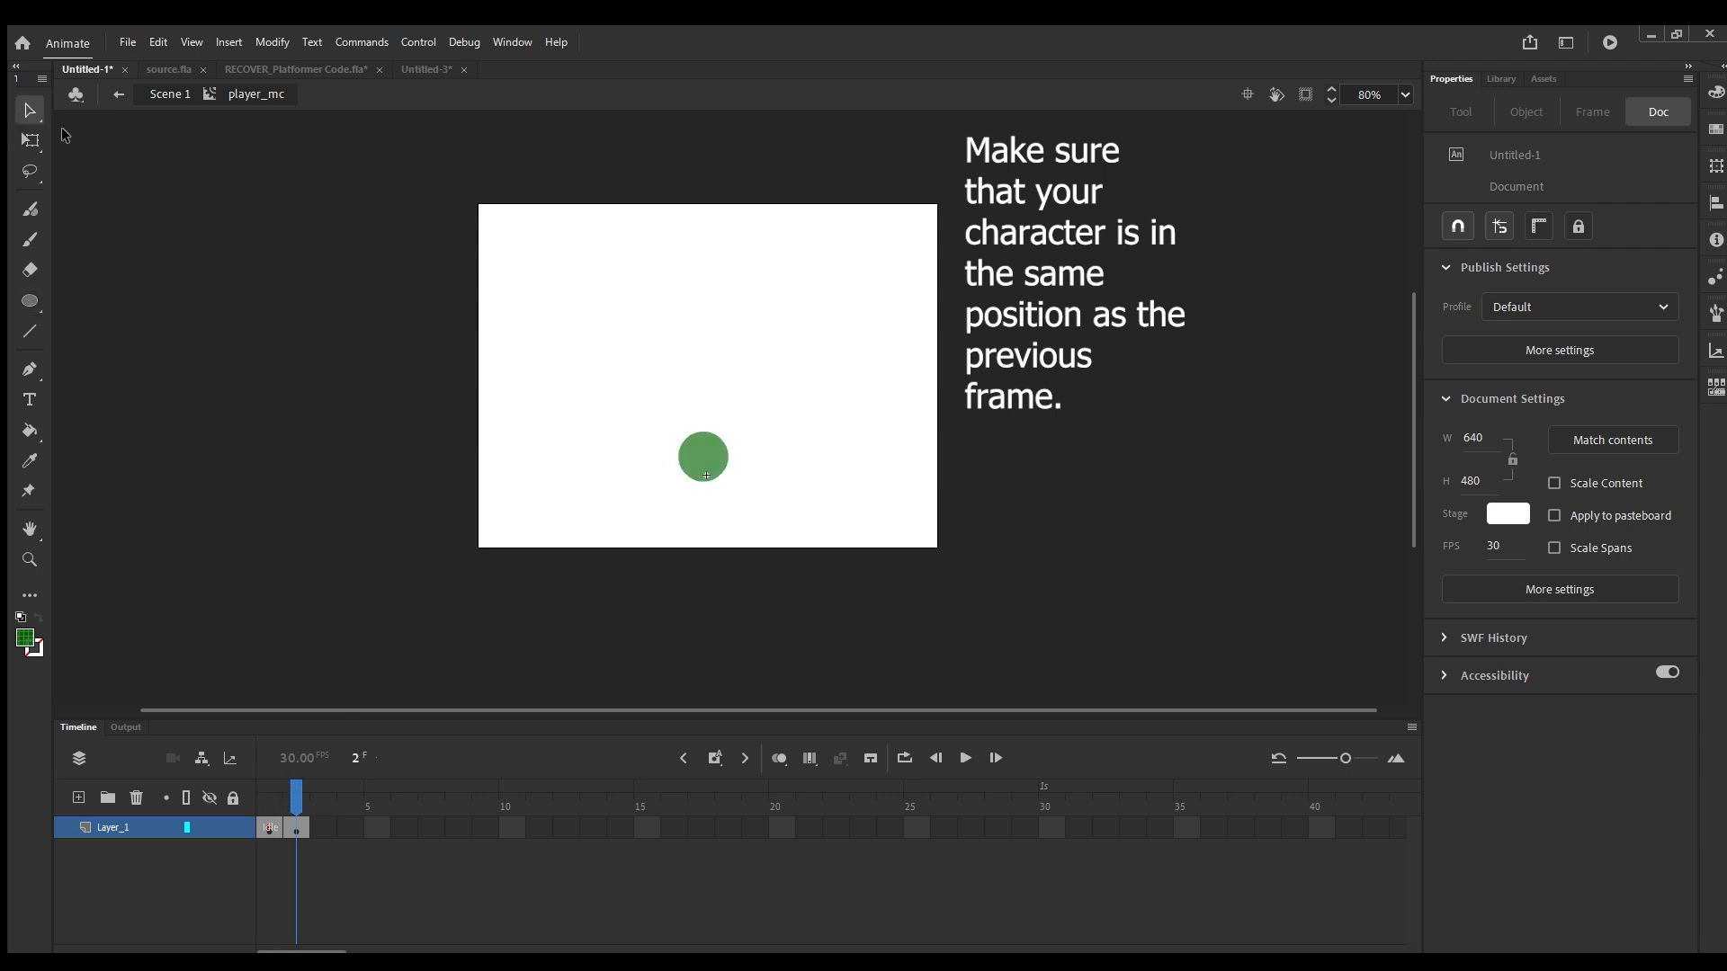
drag(705, 444, 712, 439)
key(Right)
key(Right)
key(Right)
key(Right)
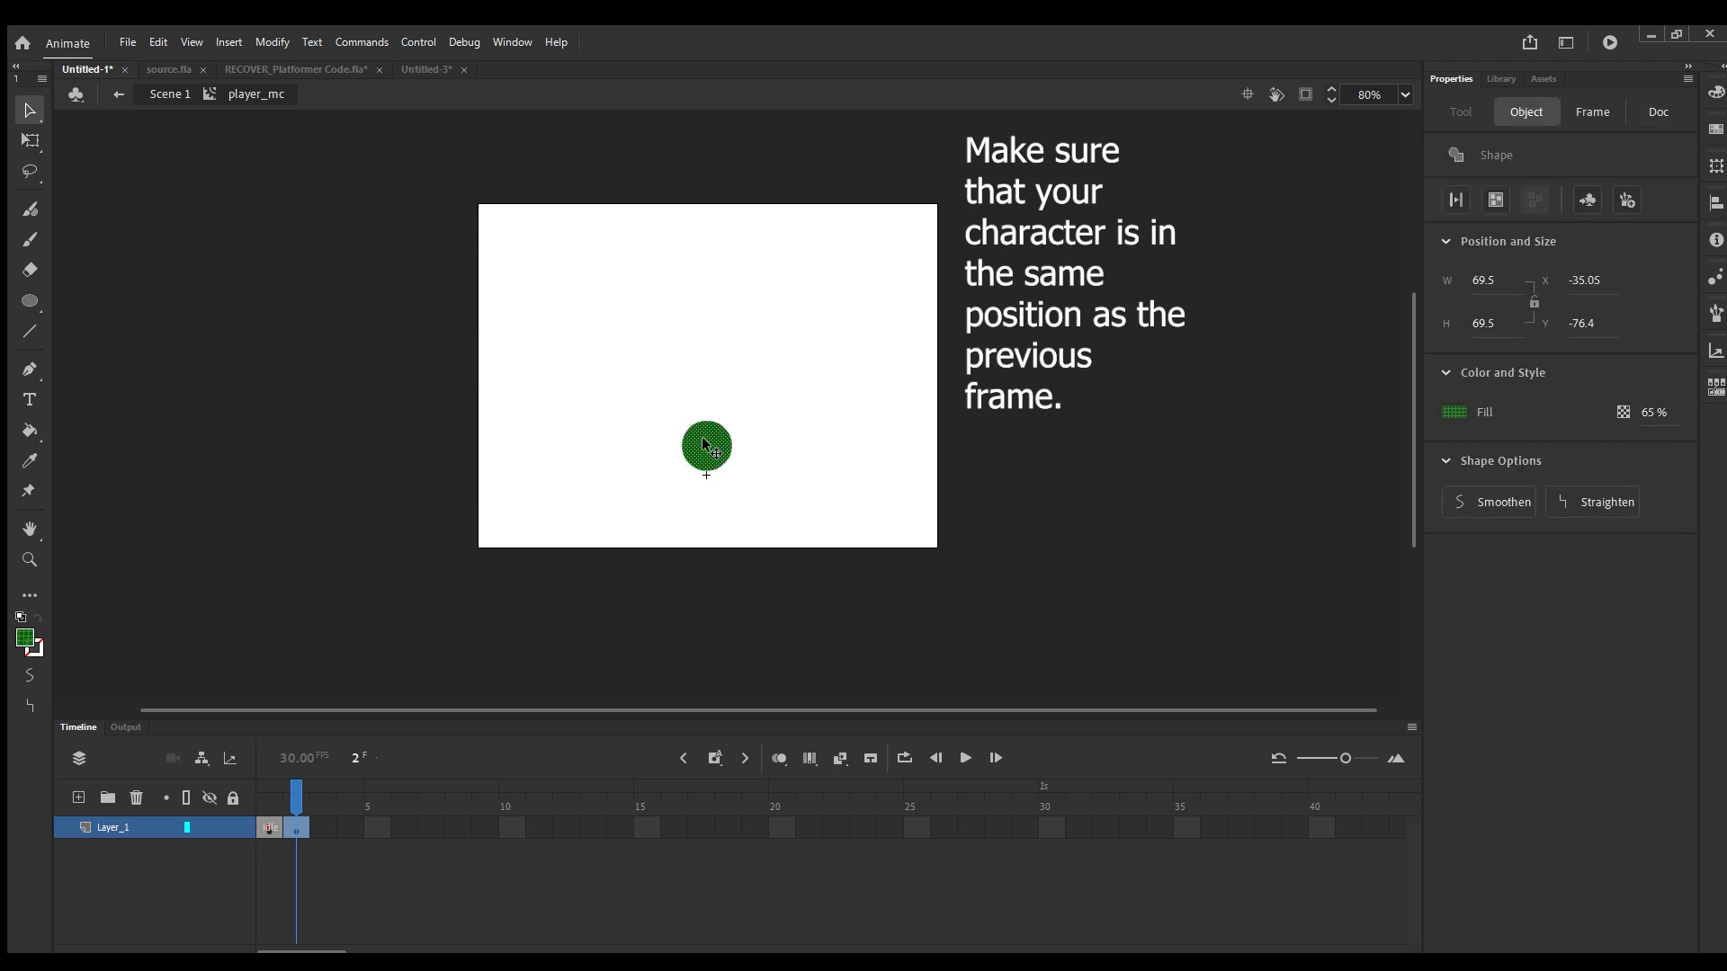
key(Down)
key(Down)
key(Down)
click(791, 423)
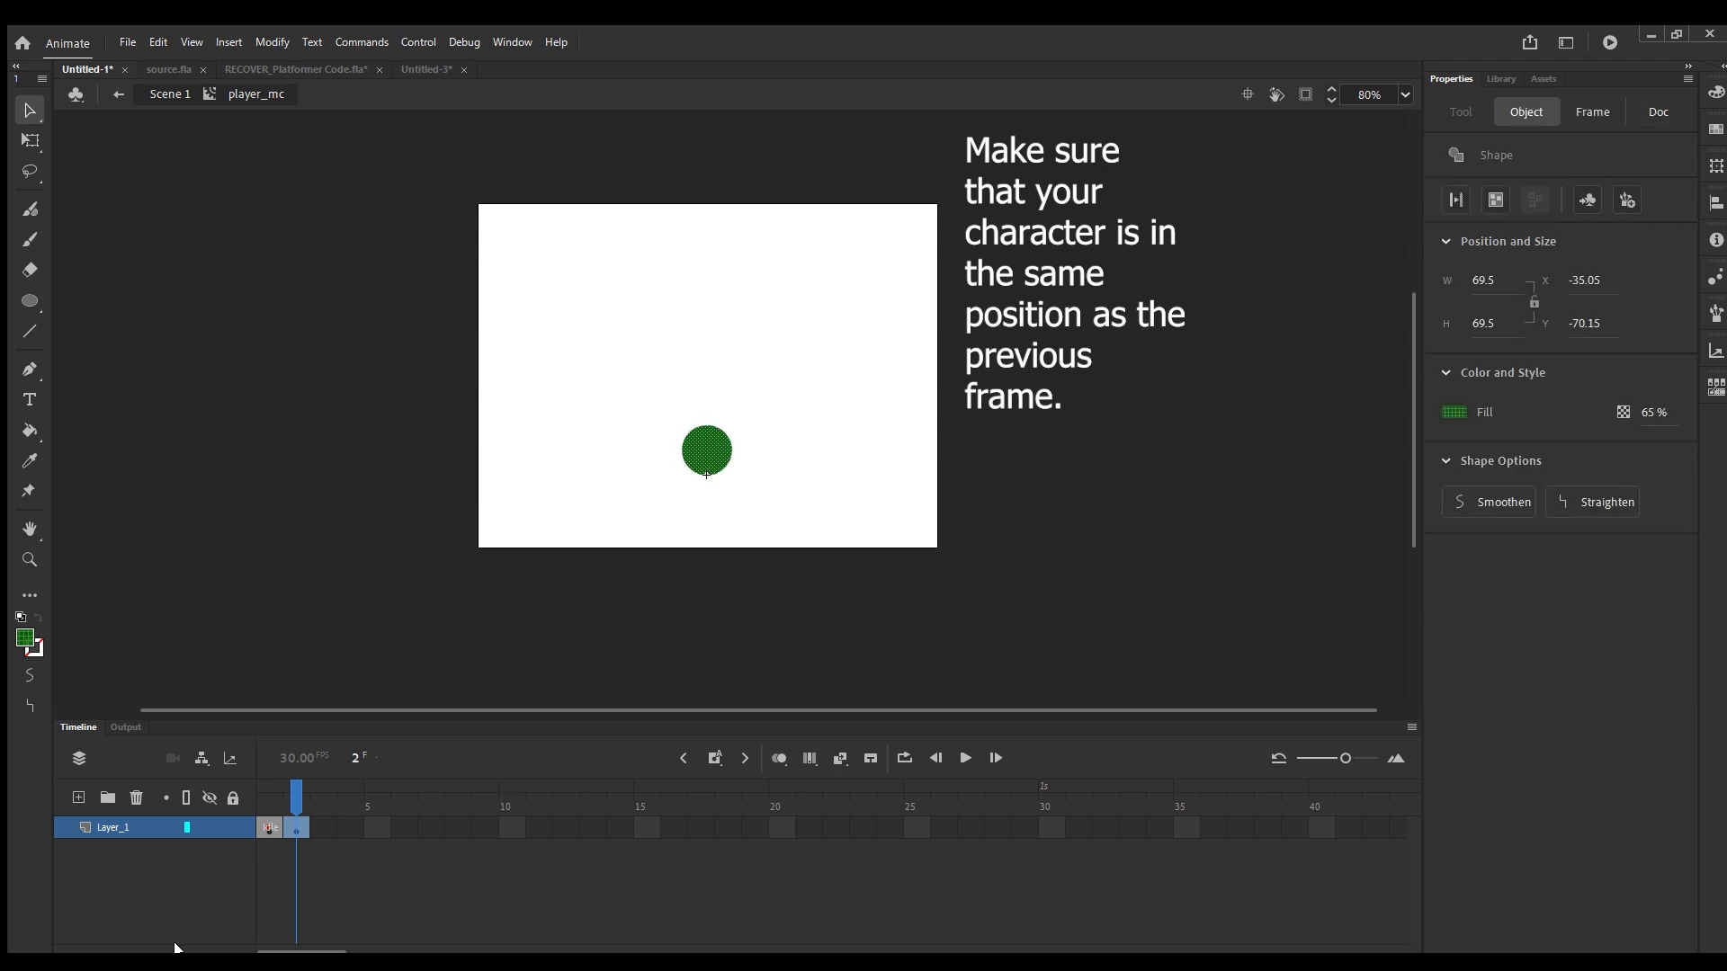
click(272, 791)
drag(275, 791, 295, 791)
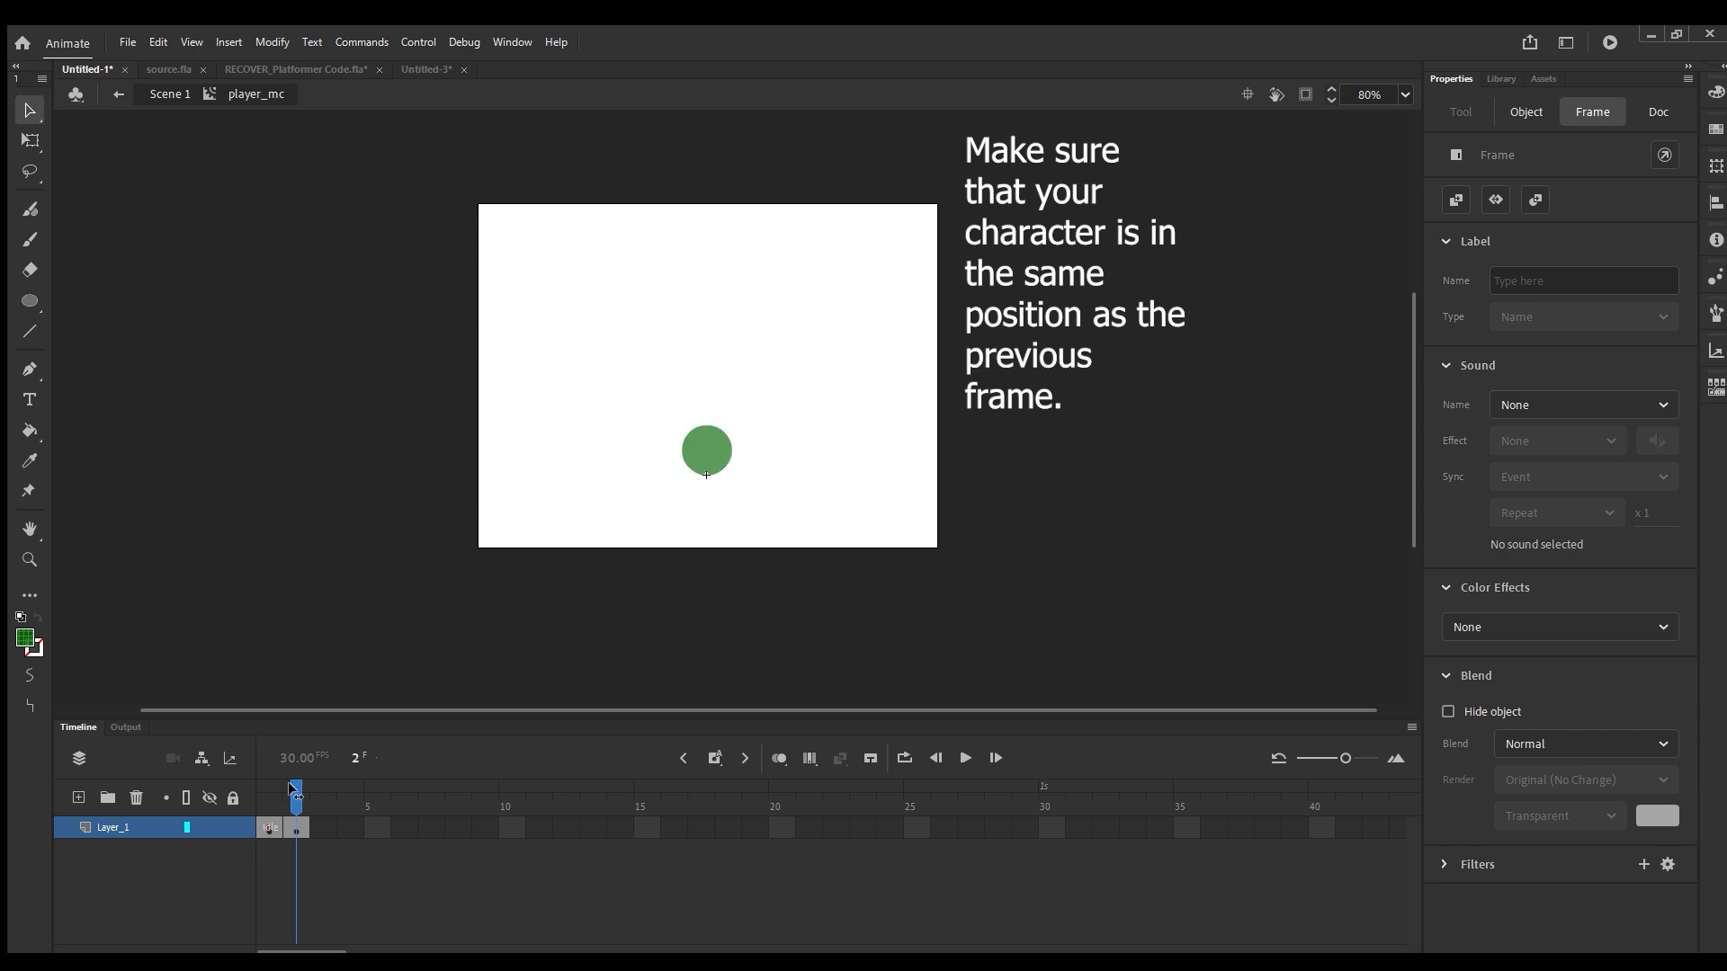
Label frame 2 of the player_mc timeline run.
click(297, 826)
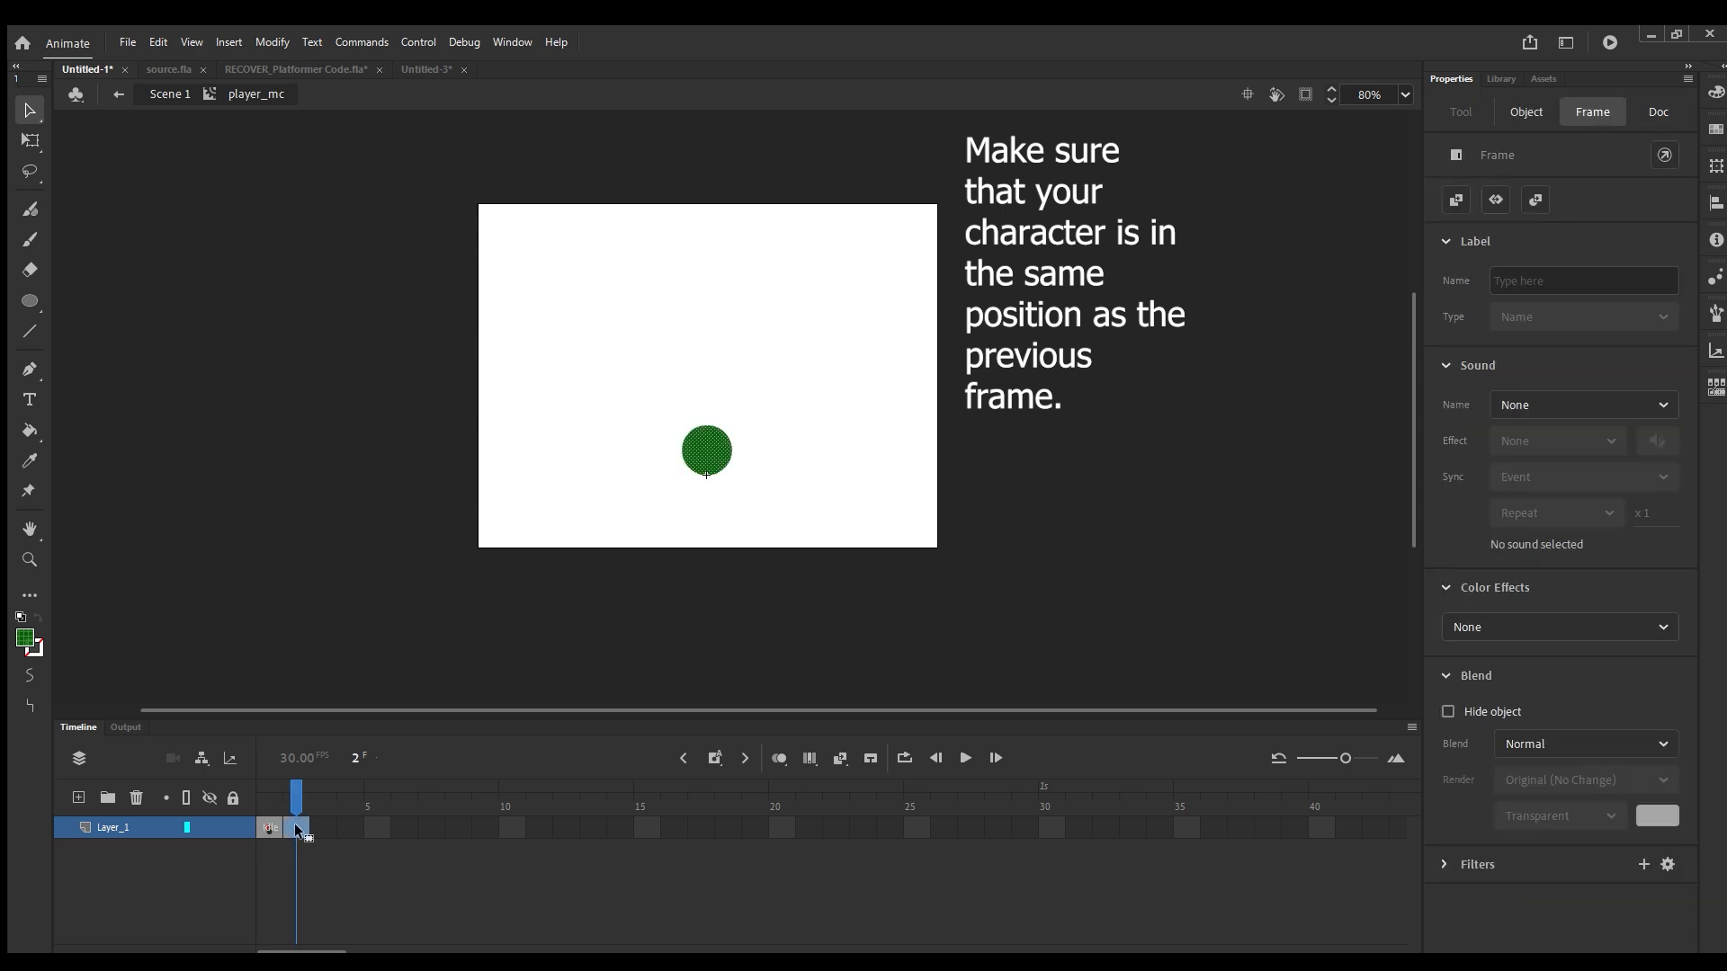
click(1592, 282)
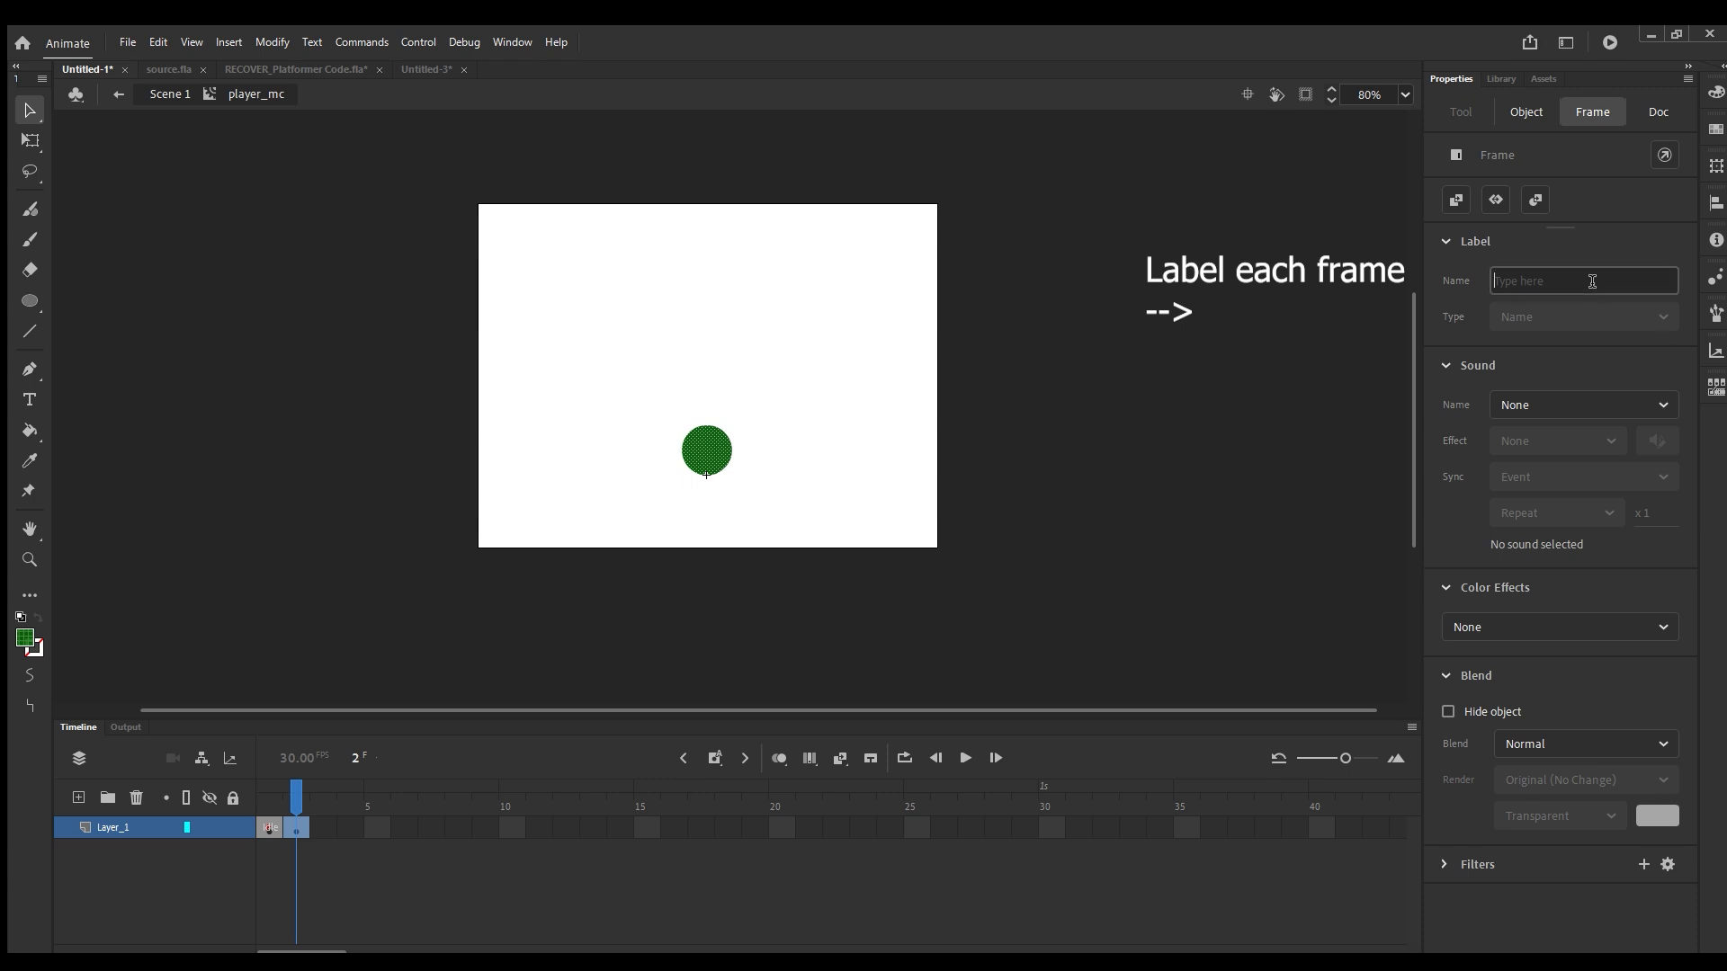
text(run)
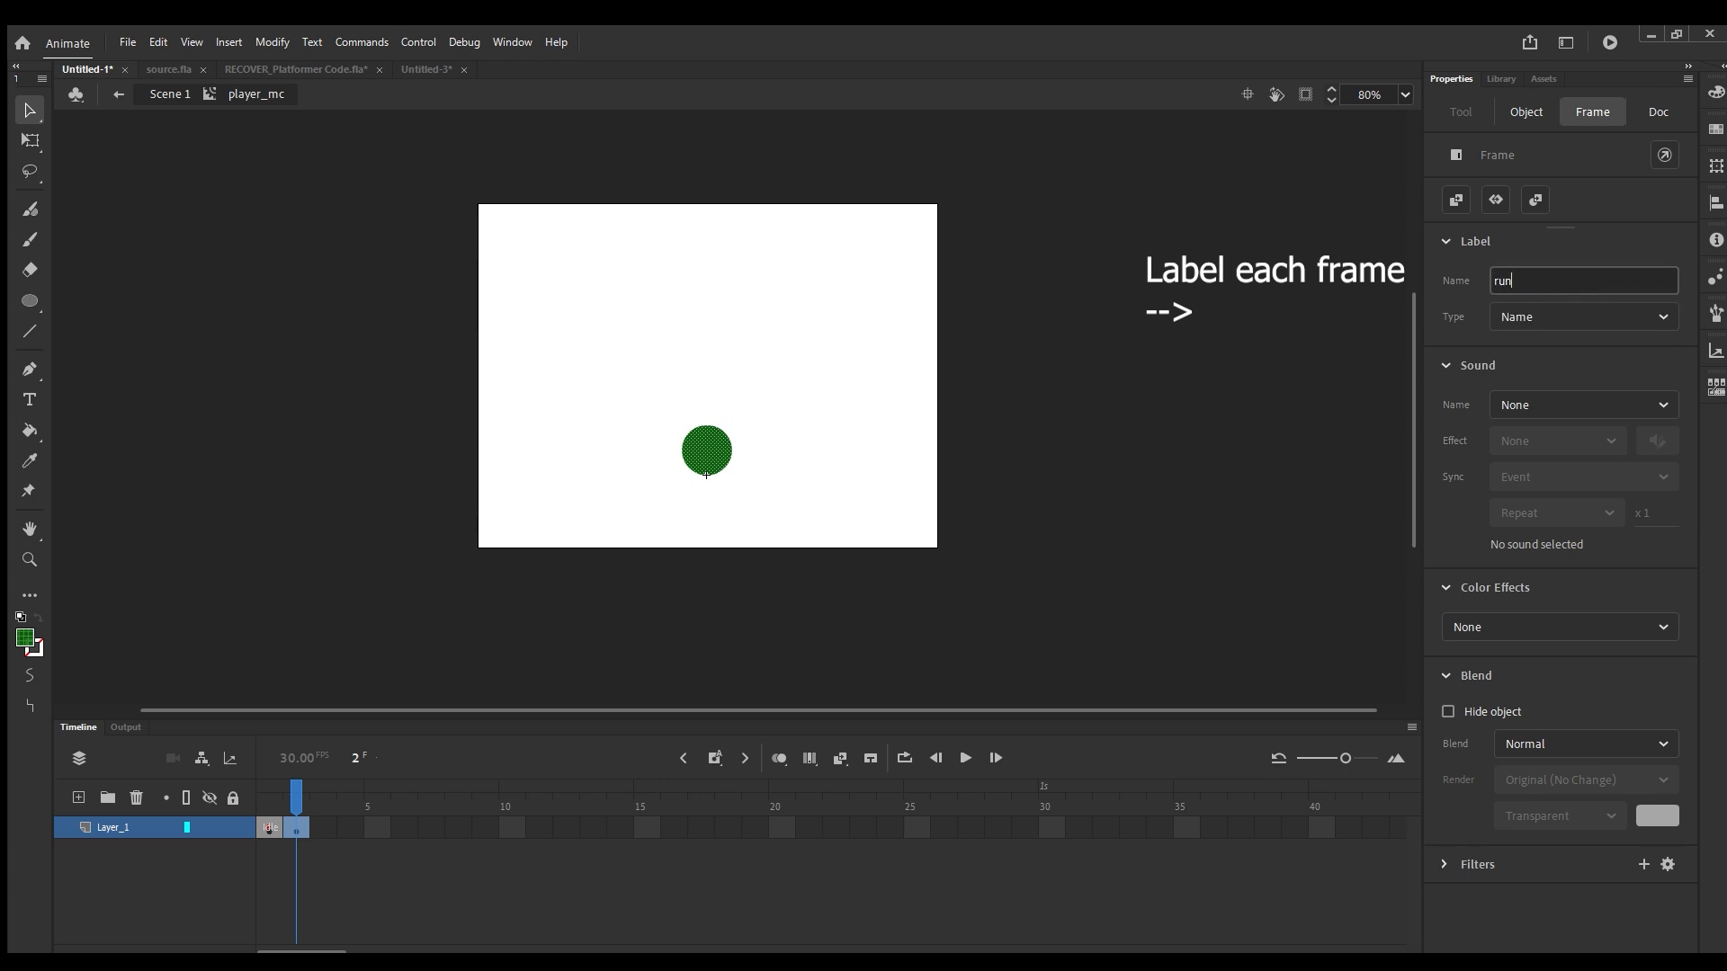
key(Return)
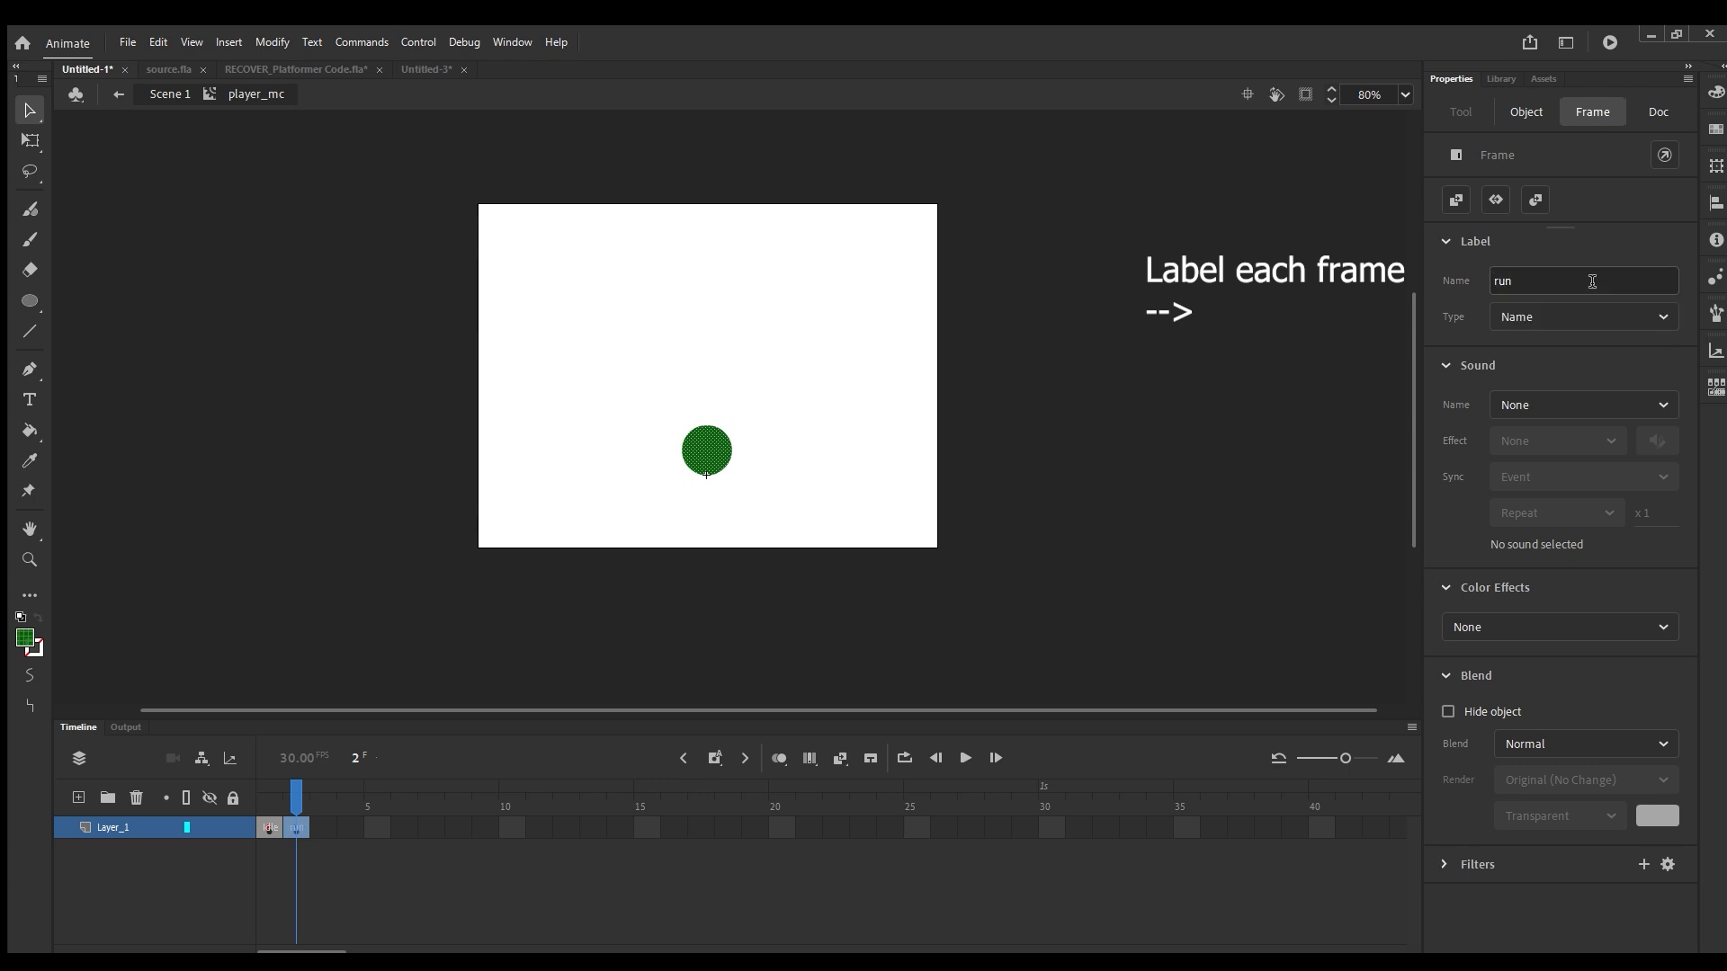
Insert a blank keyframe at frame 3 and draw an orange circle about 64 px wide at the character's position.
click(317, 826)
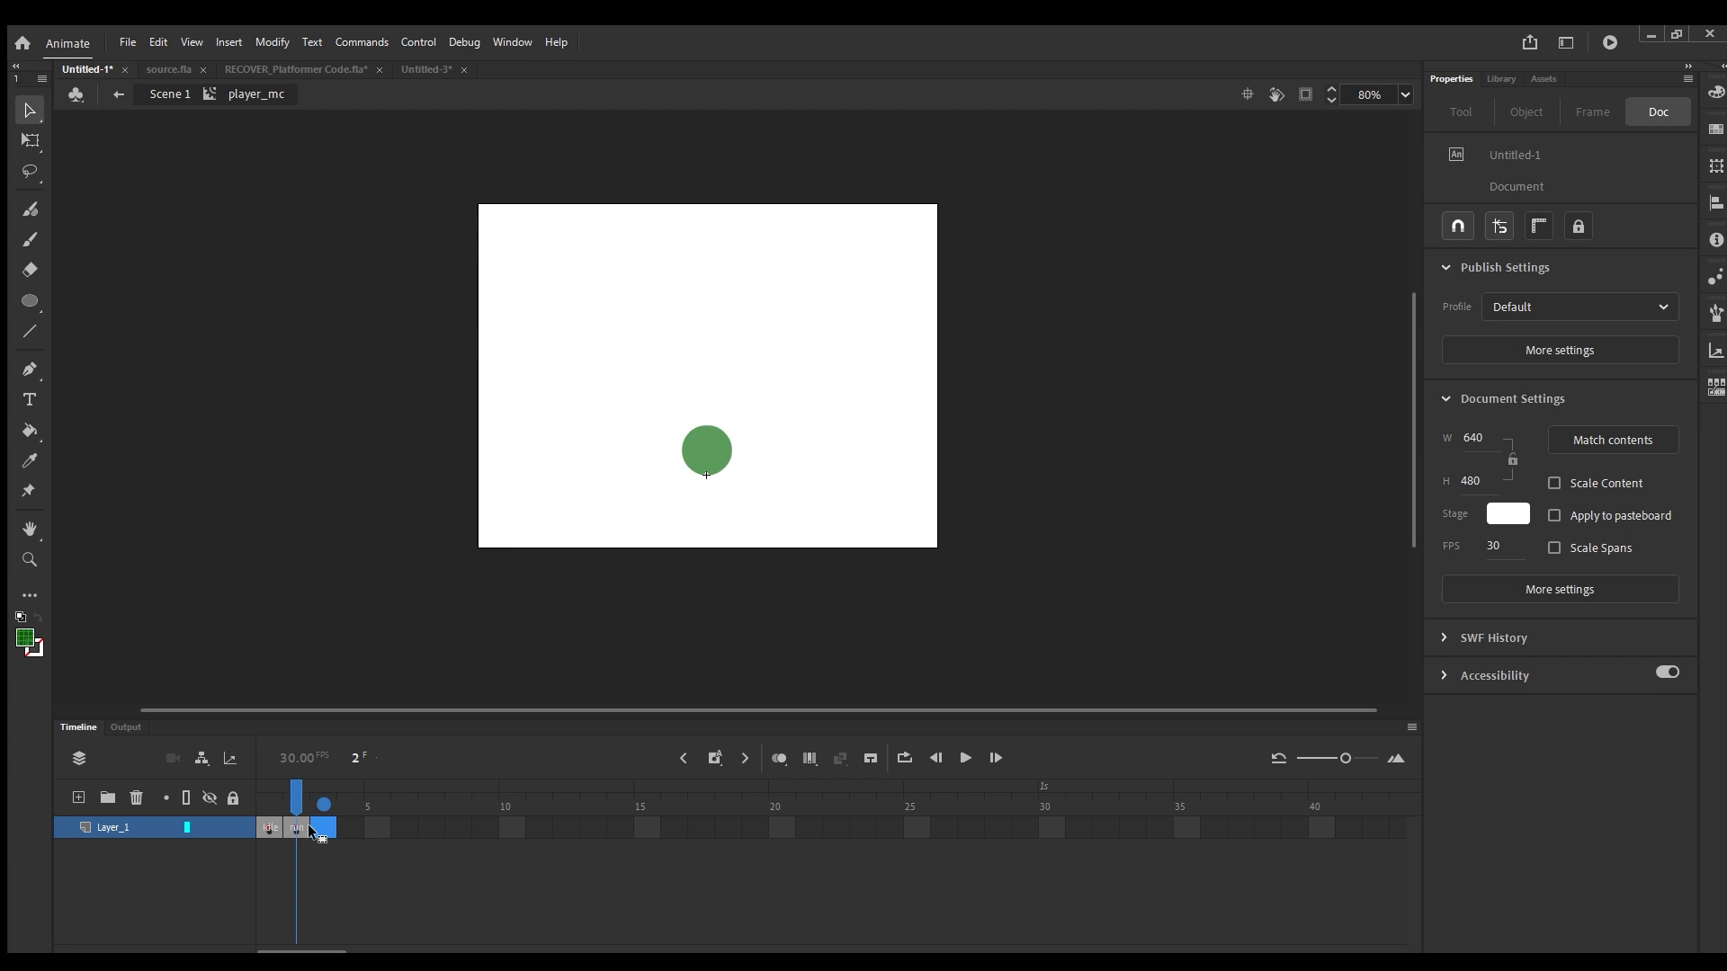
click(315, 827)
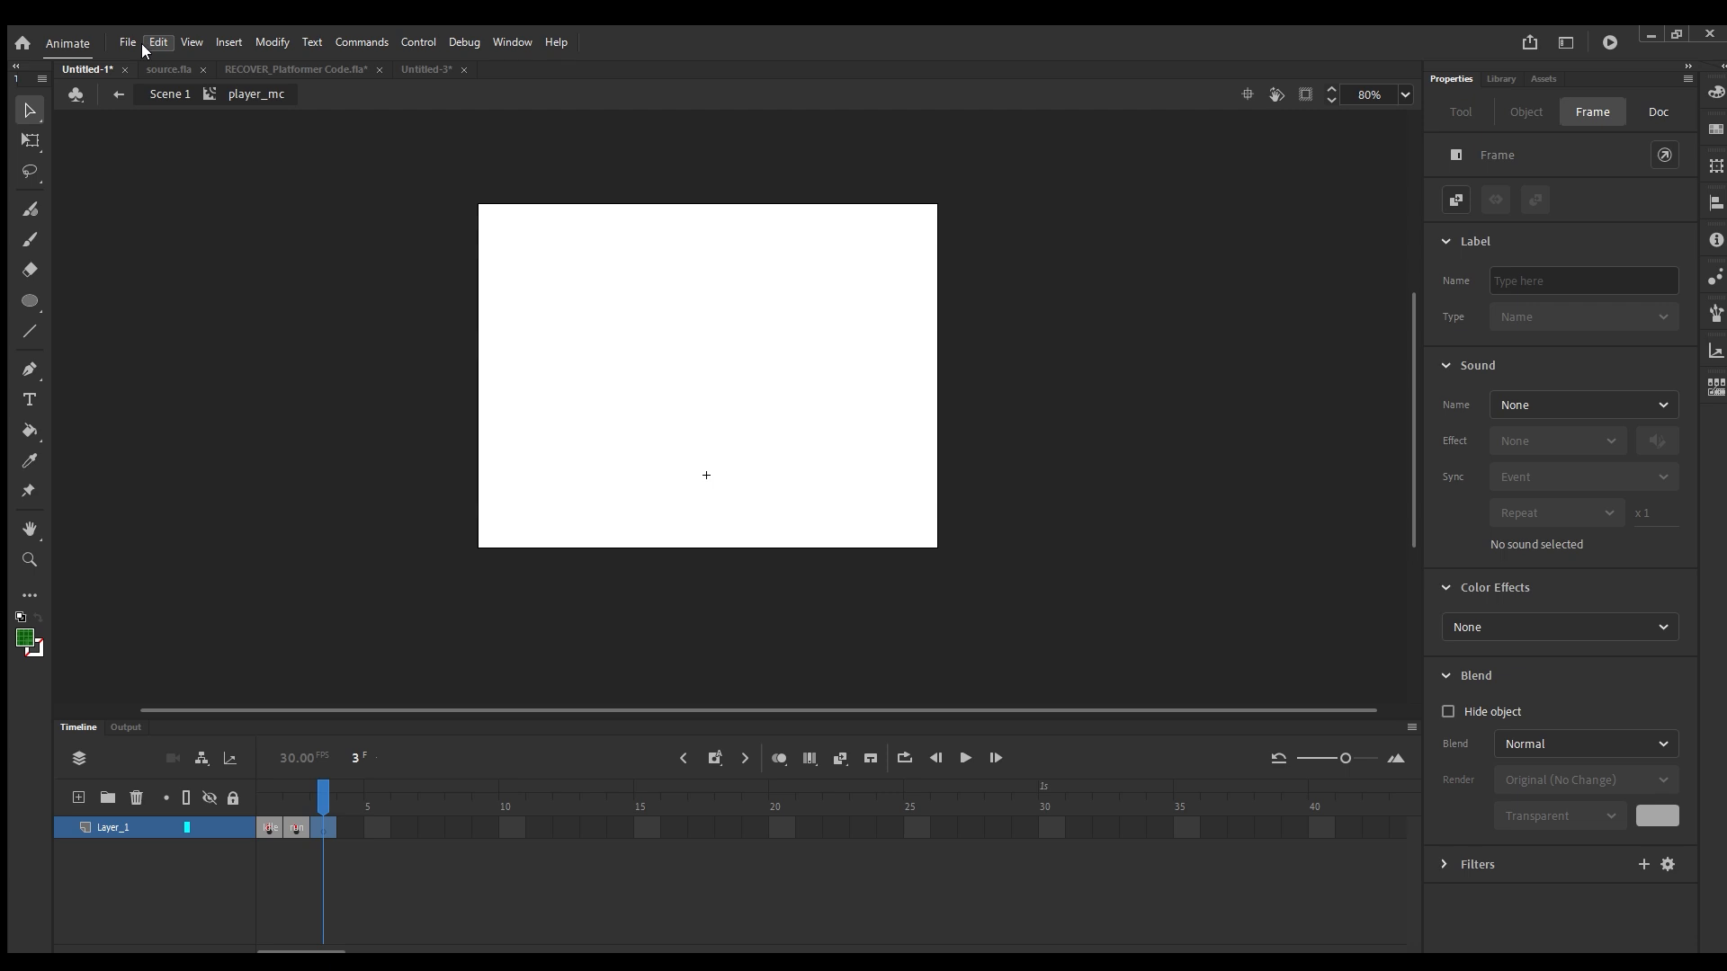
click(30, 299)
click(22, 632)
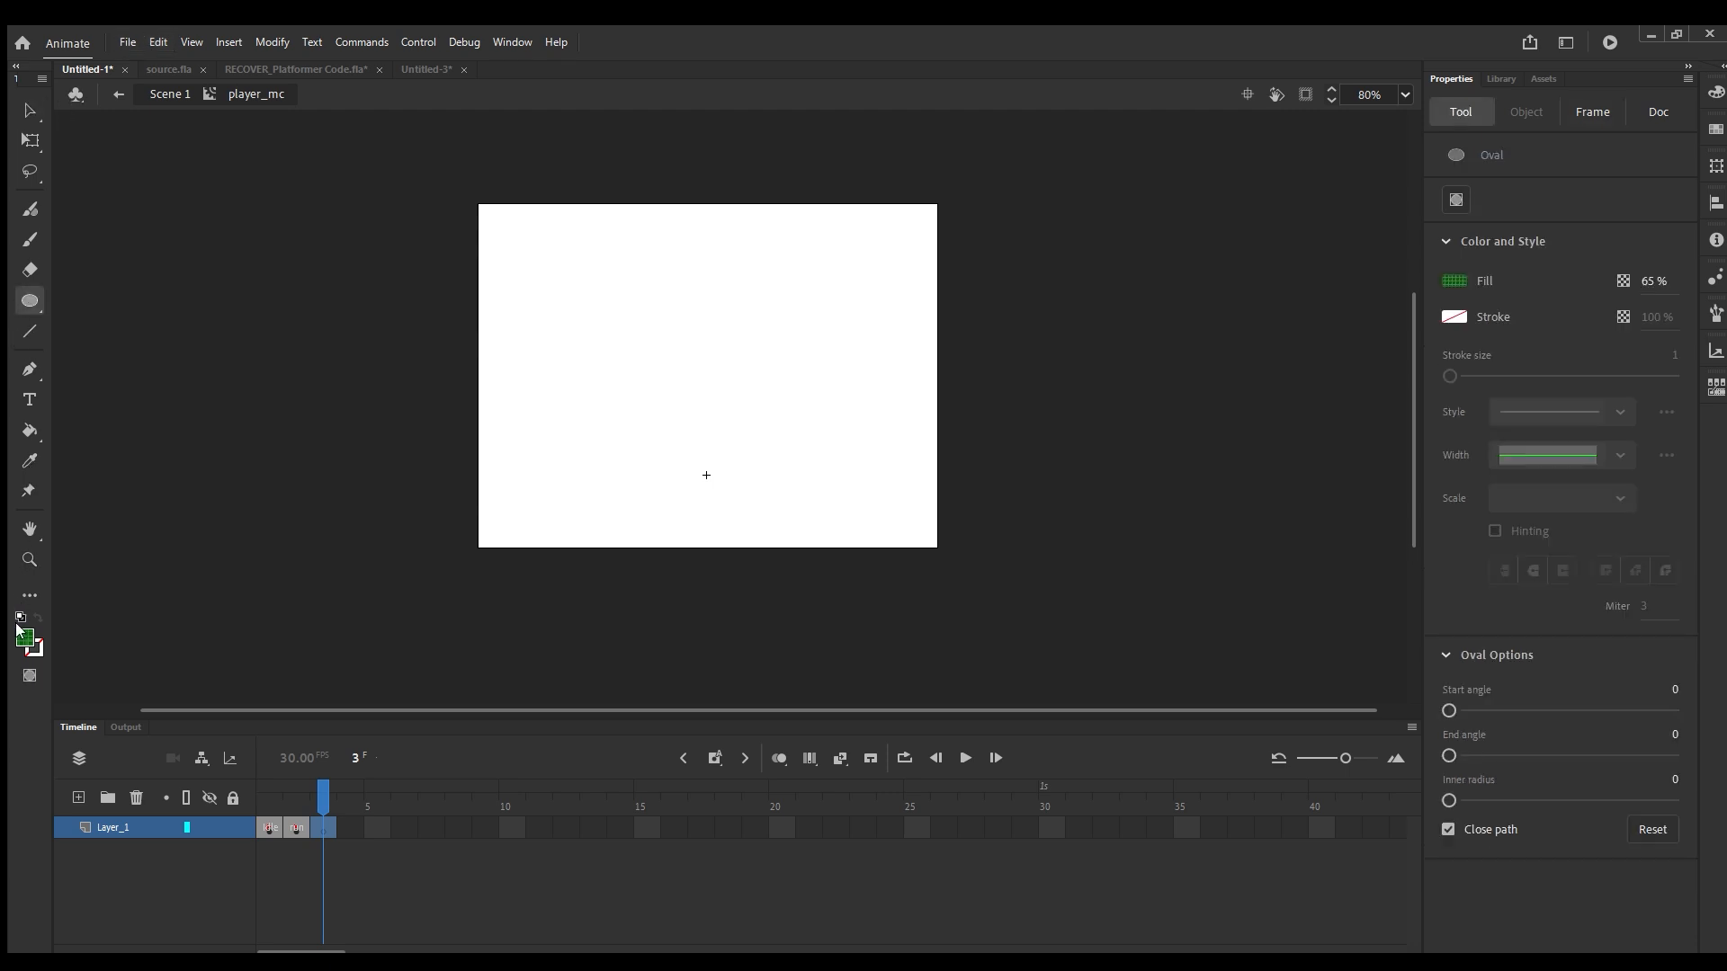
click(214, 784)
mouse_move(683, 440)
mouse_down()
mouse_move(728, 484)
mouse_move(718, 450)
mouse_up()
key(v)
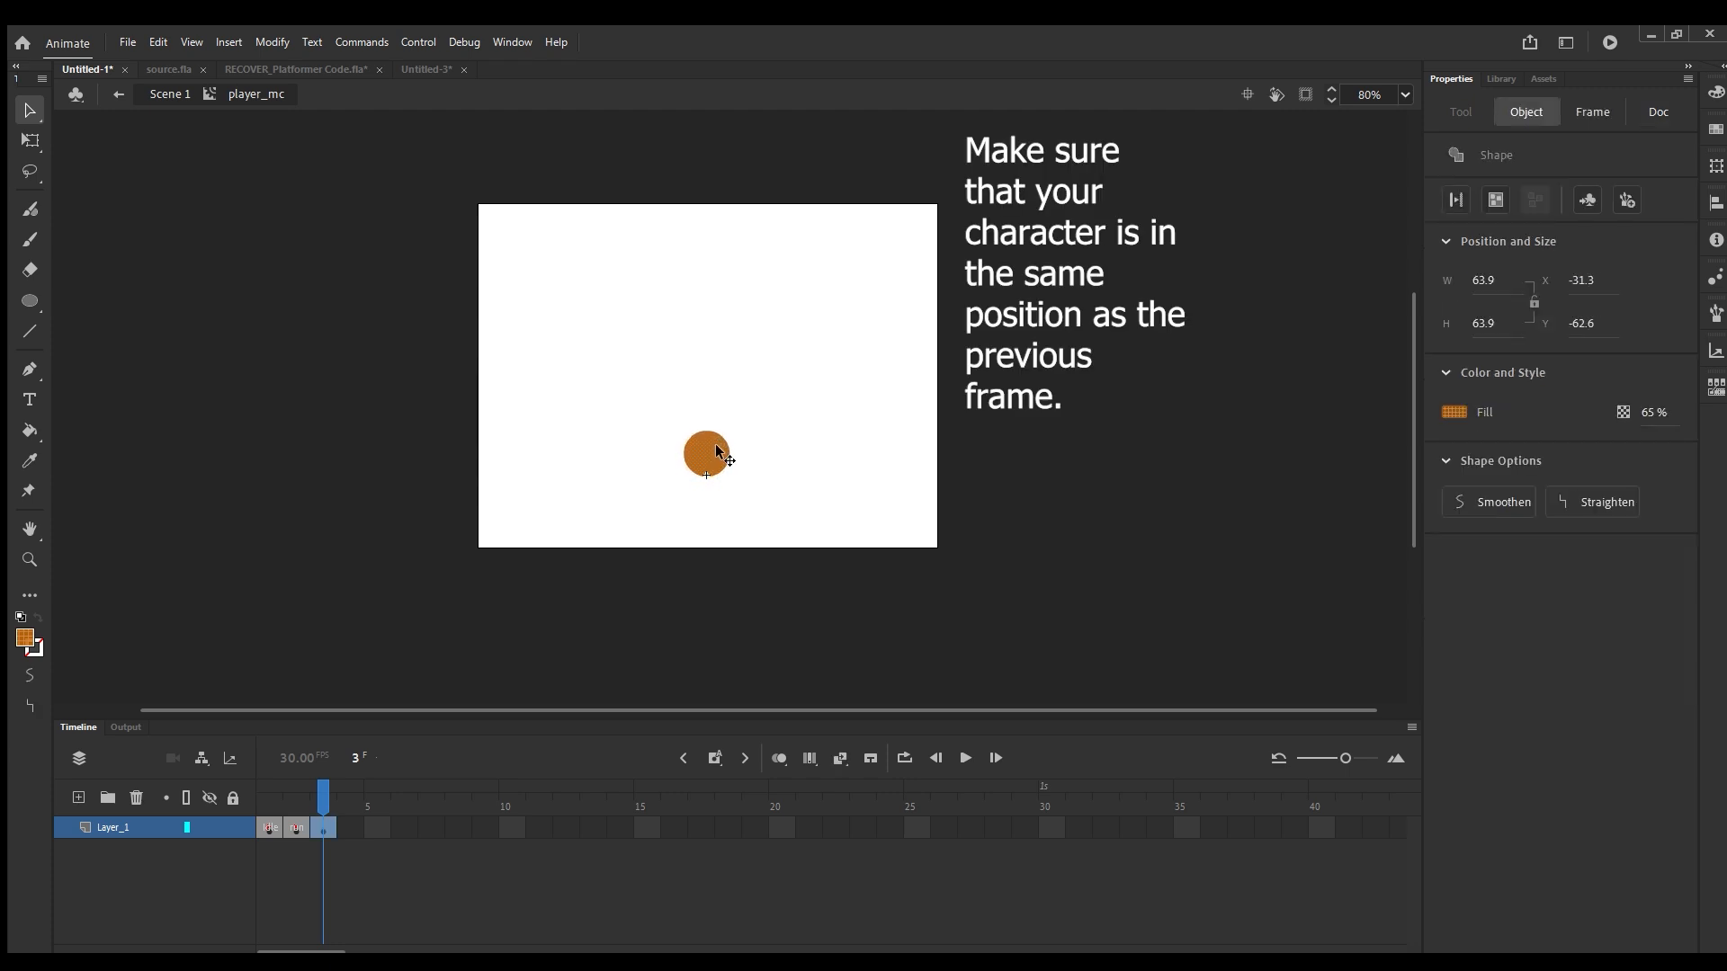
Compare the orange circle on frame 3 with the circle on frame 2, and select it with Free Transform.
click(322, 795)
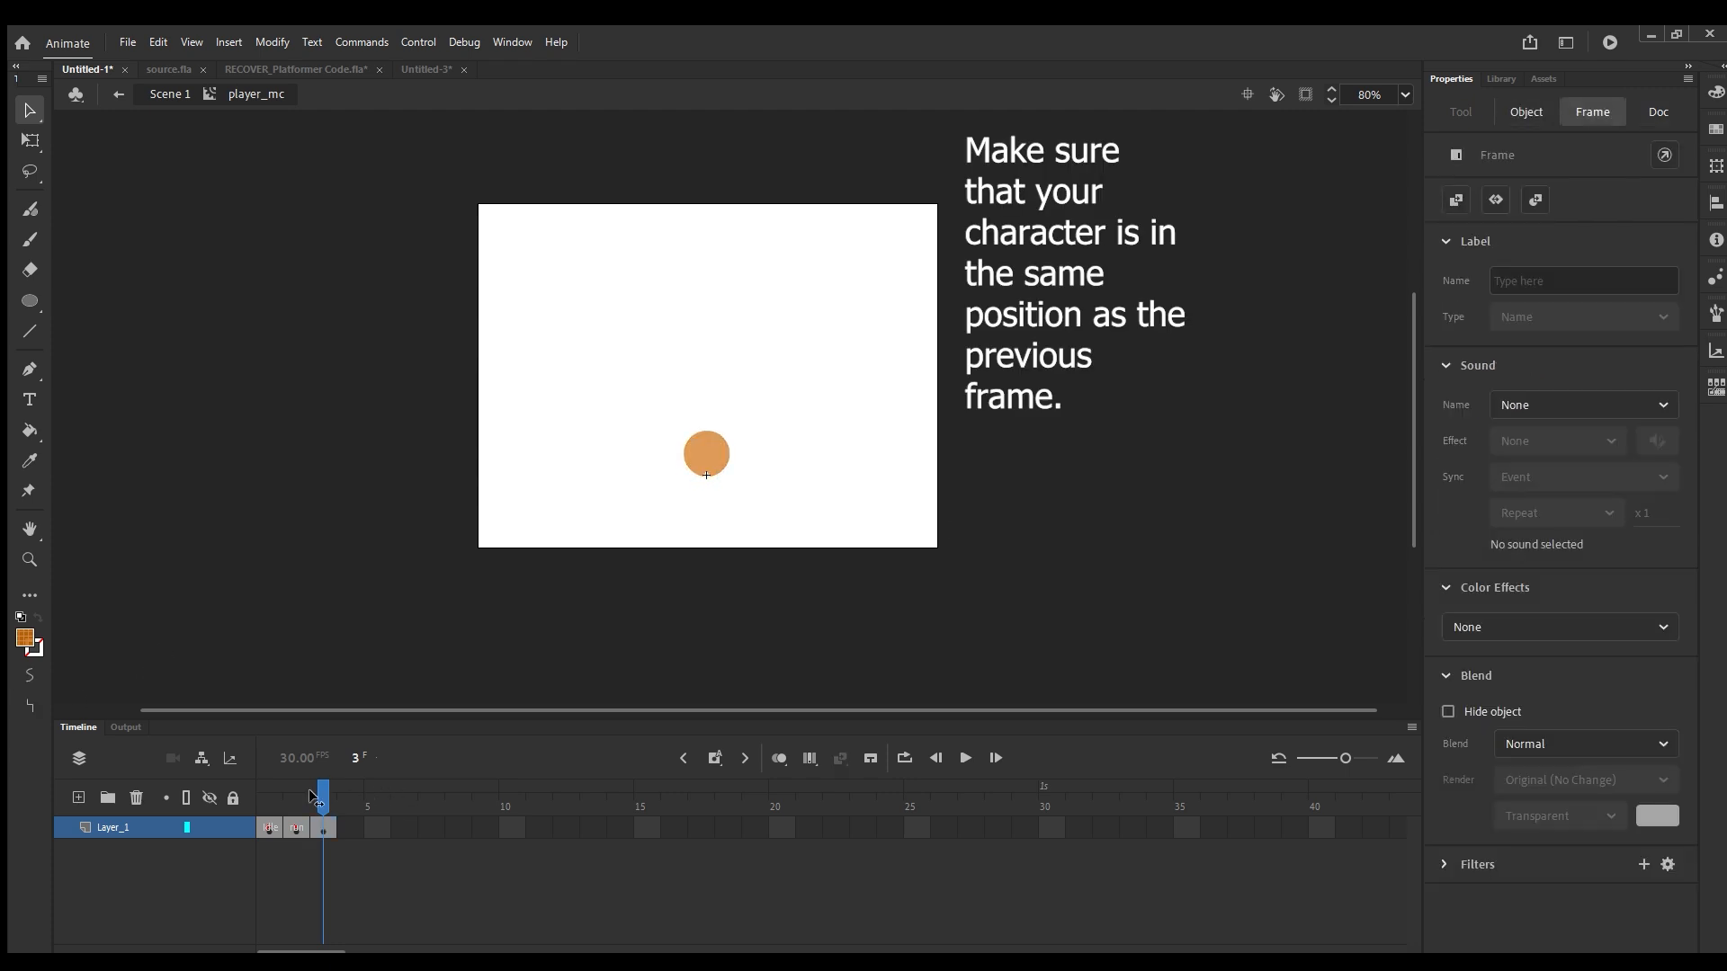
mouse_move(322, 795)
mouse_down()
mouse_move(295, 790)
mouse_move(309, 791)
mouse_up()
click(707, 450)
key(q)
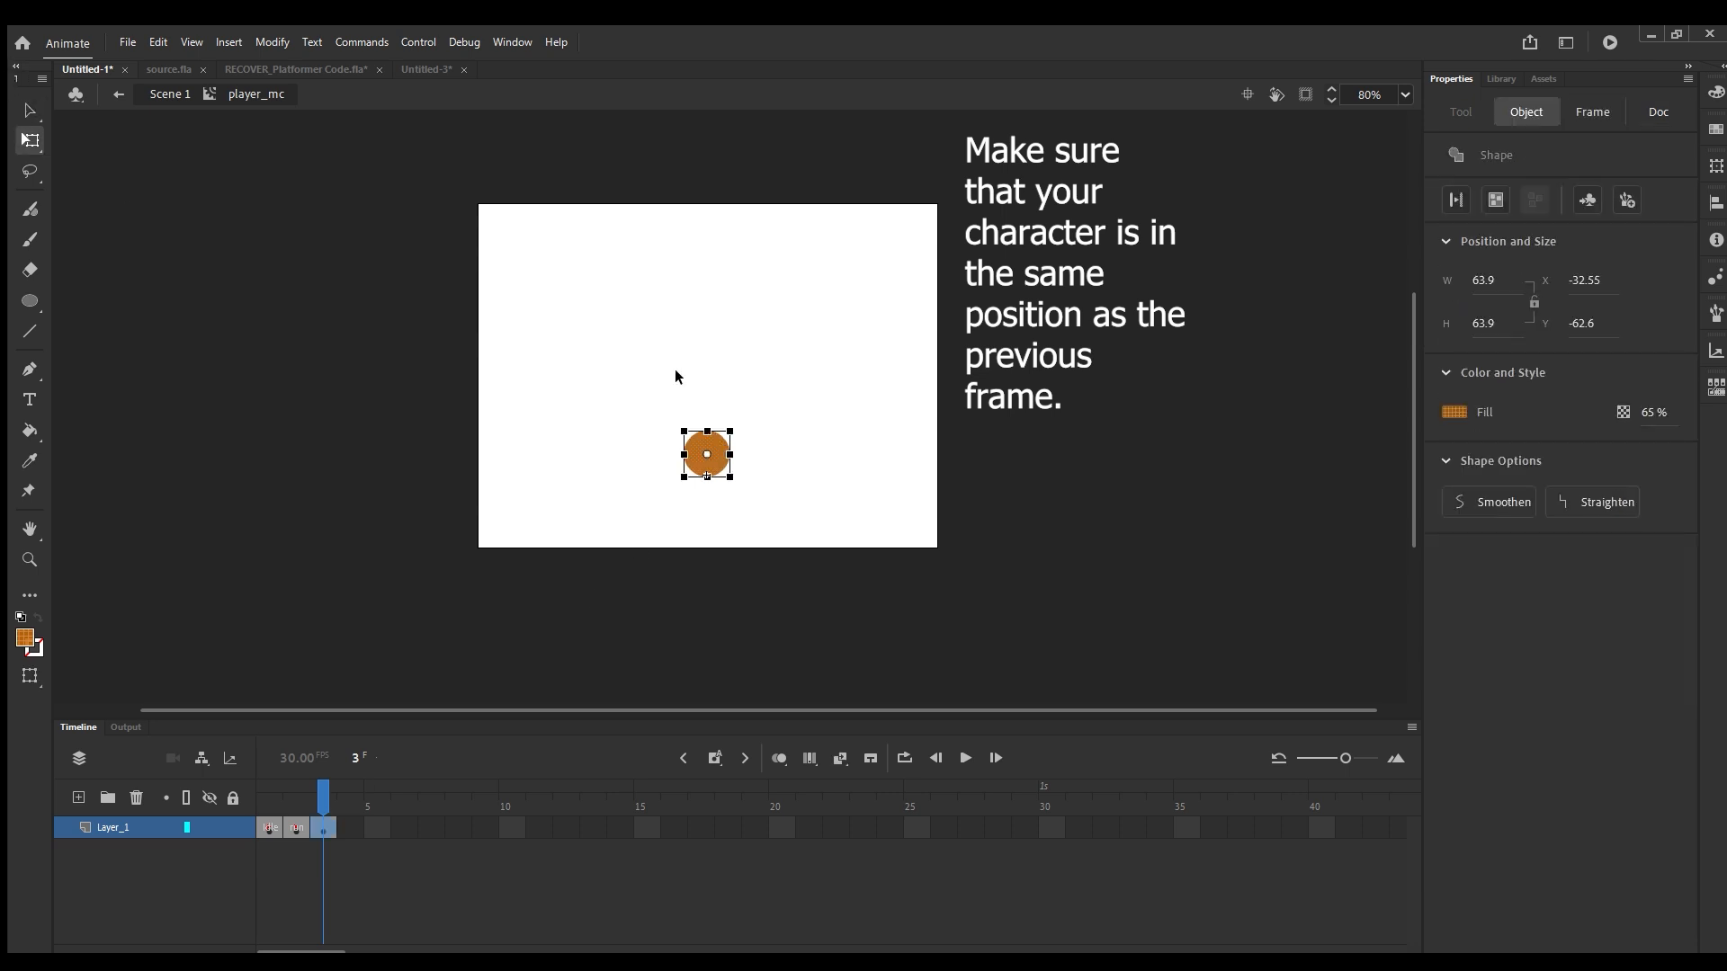
Try to enlarge the orange circle about its centre, and undo the scaling.
drag(687, 432, 676, 420)
key(ctrl+z)
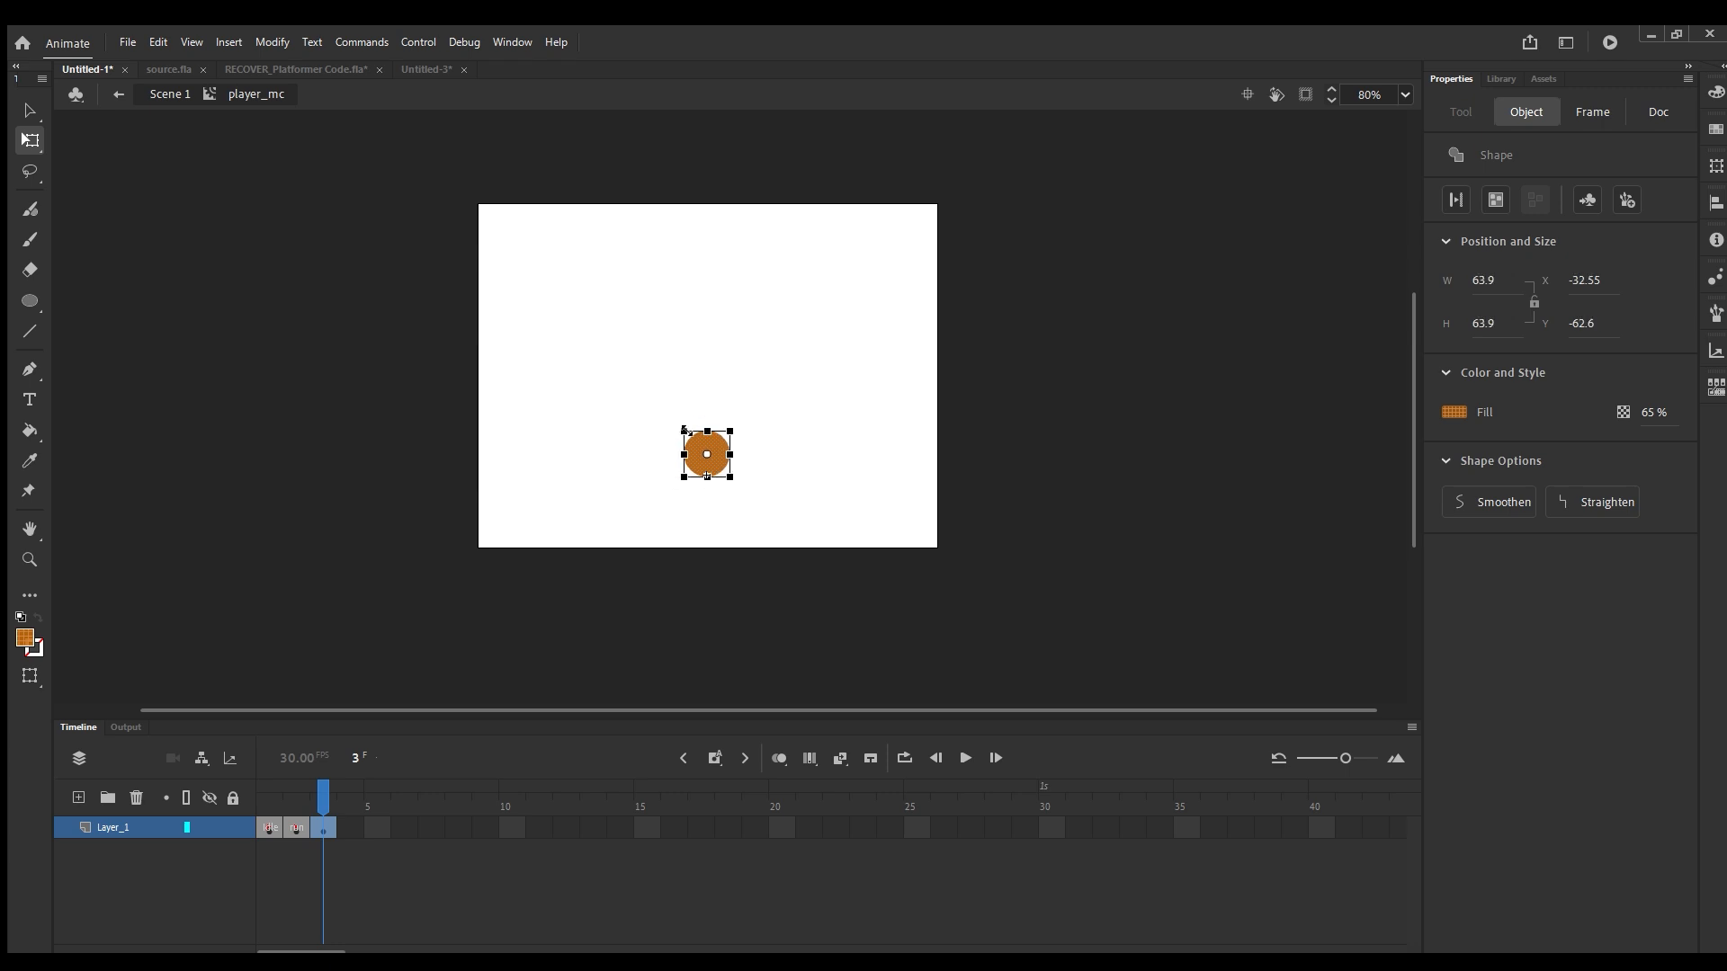
key(ctrl+y)
key(ctrl+z)
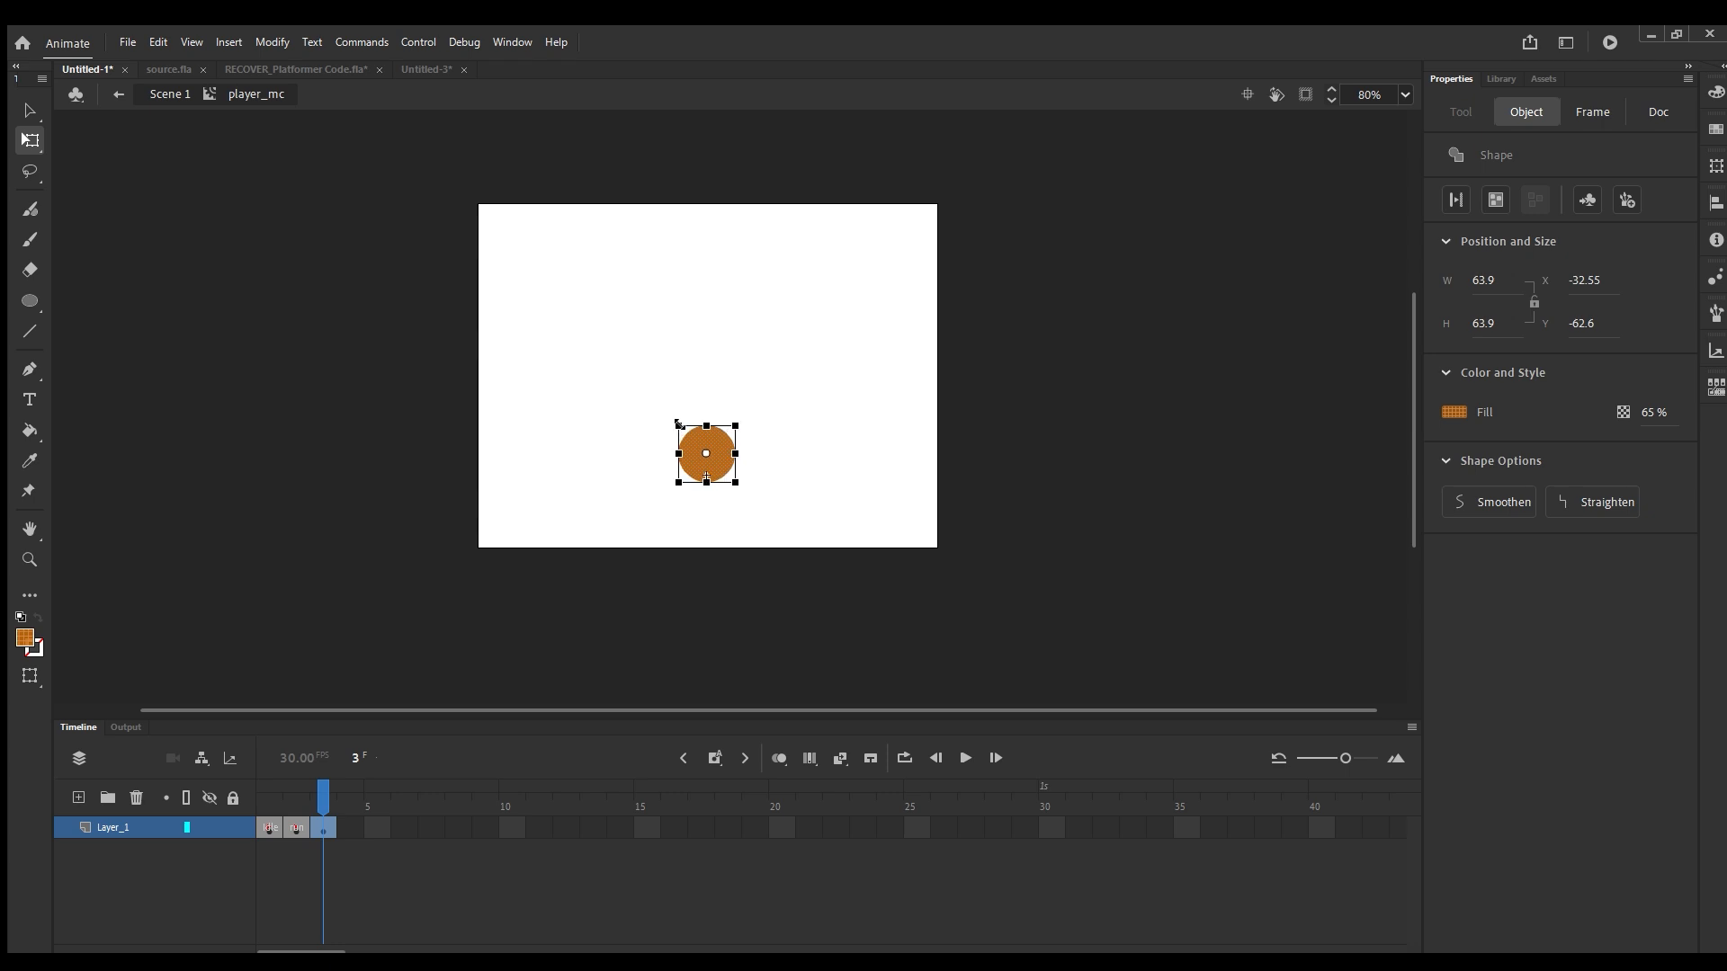
Scale the orange circle on frame 3 to about 71.5 px wide and high, checking it against frame 2.
drag(682, 424, 679, 419)
click(305, 821)
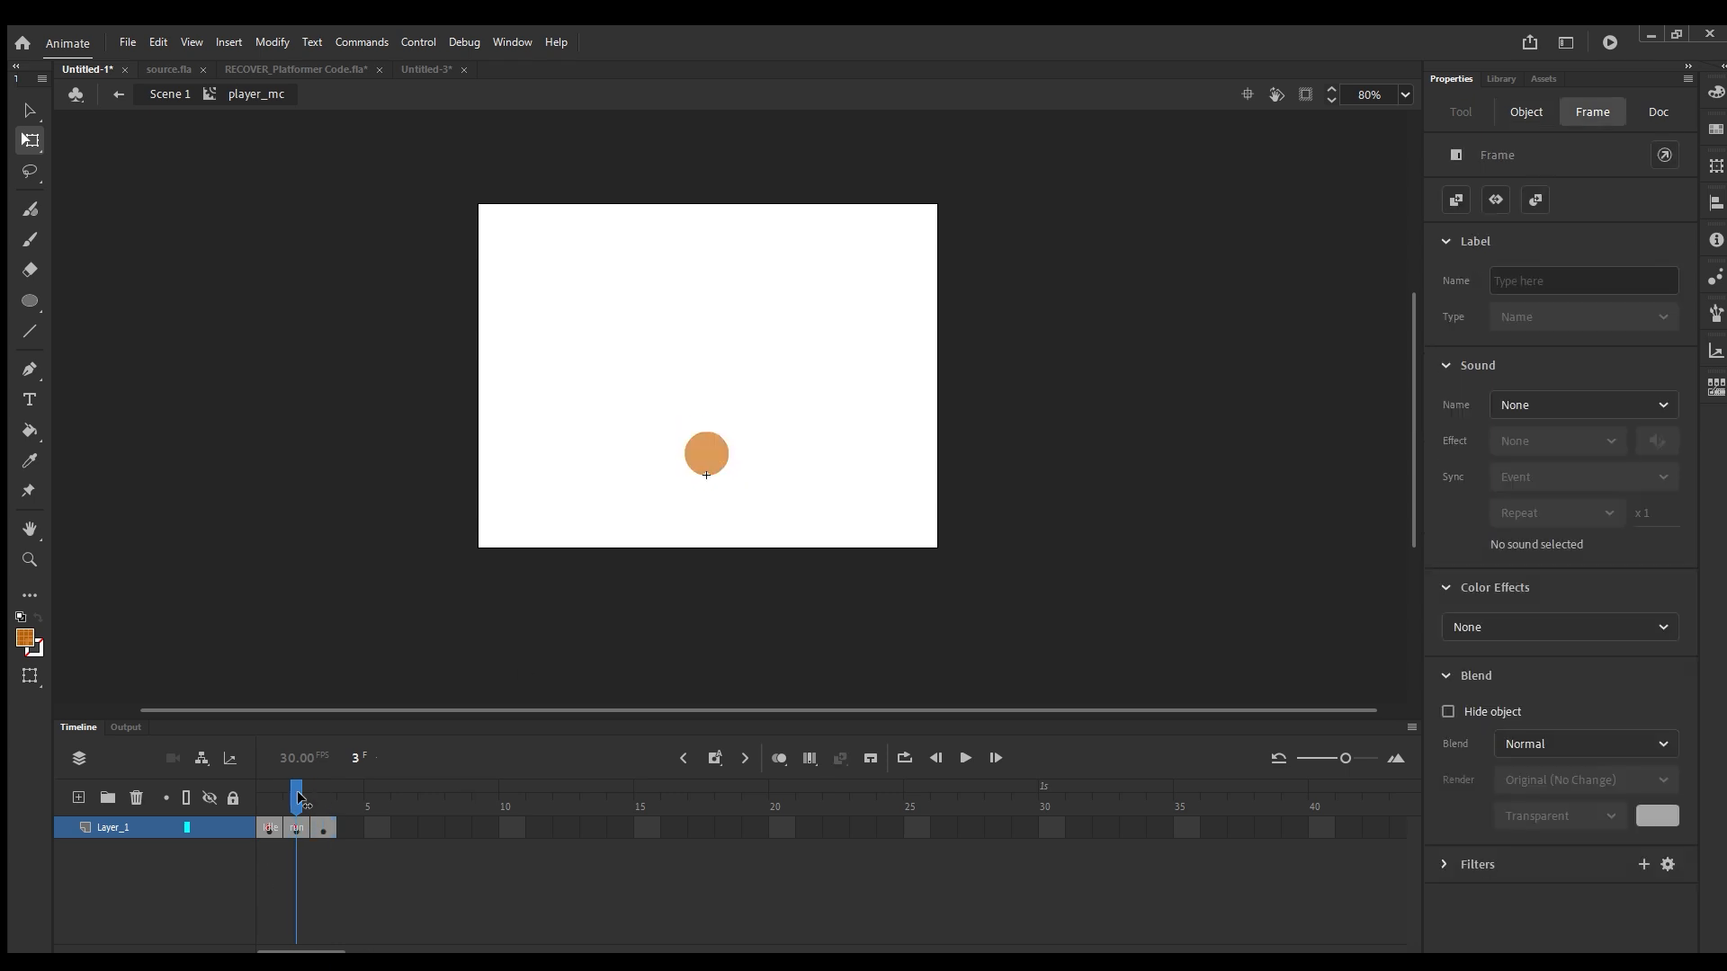
click(309, 791)
click(775, 469)
click(706, 450)
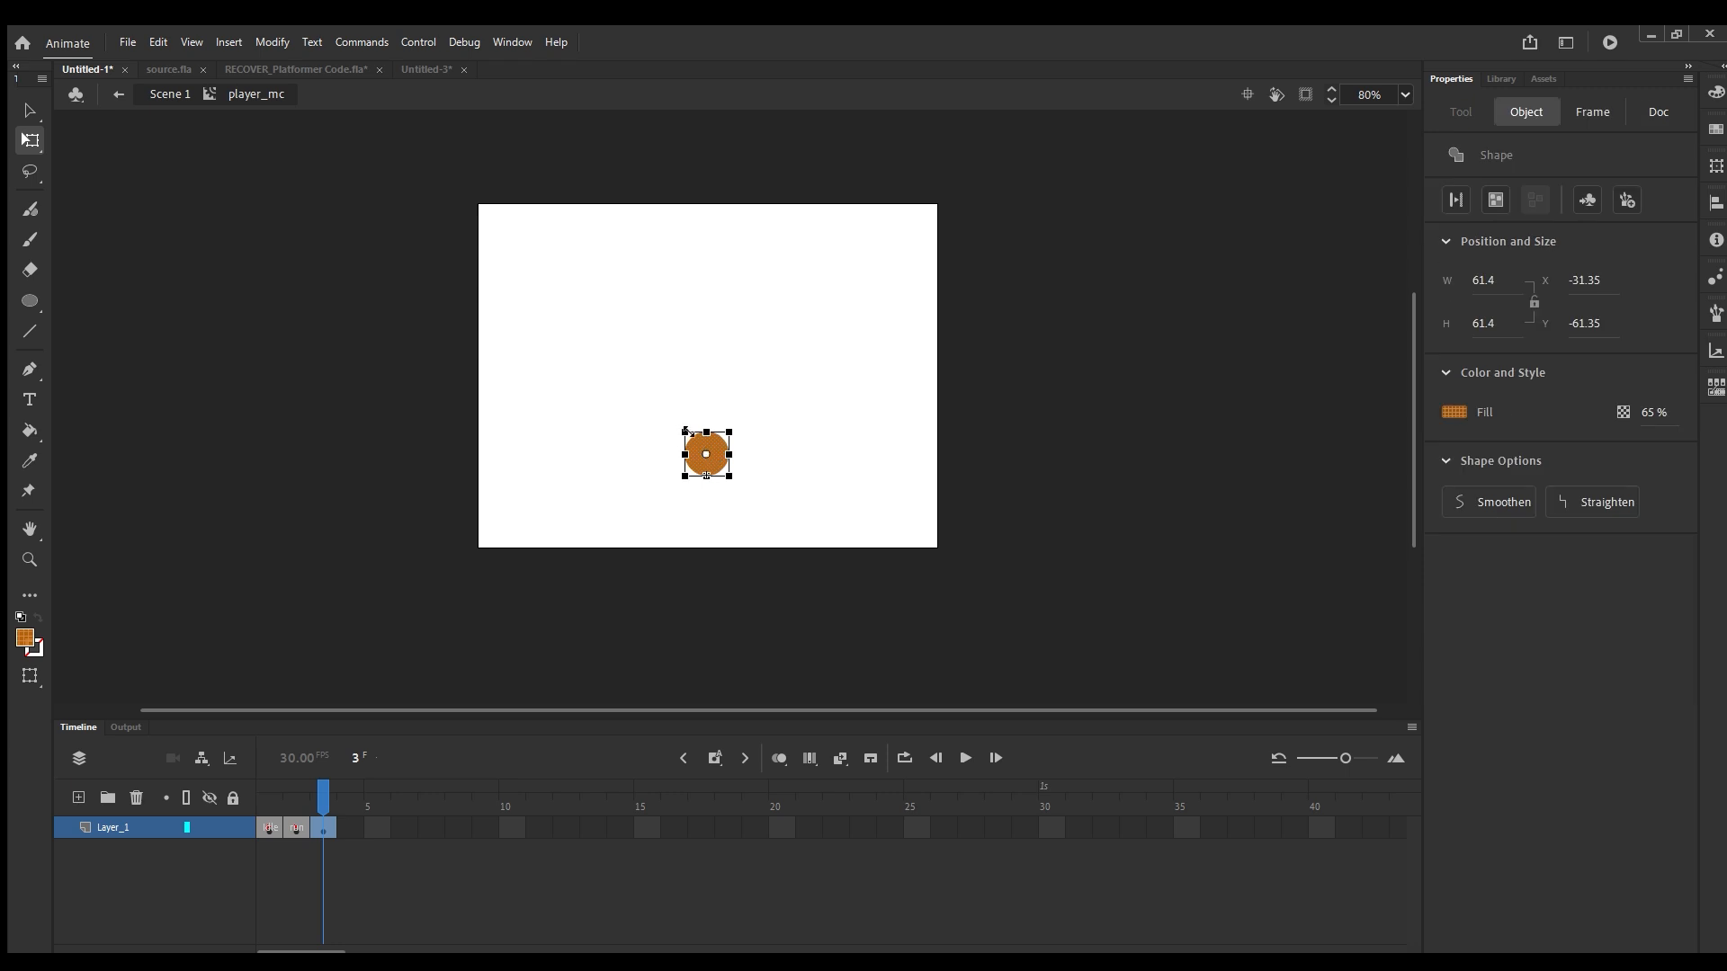
drag(685, 432, 681, 428)
mouse_move(318, 792)
mouse_down()
mouse_move(290, 792)
mouse_move(310, 792)
mouse_up()
click(591, 501)
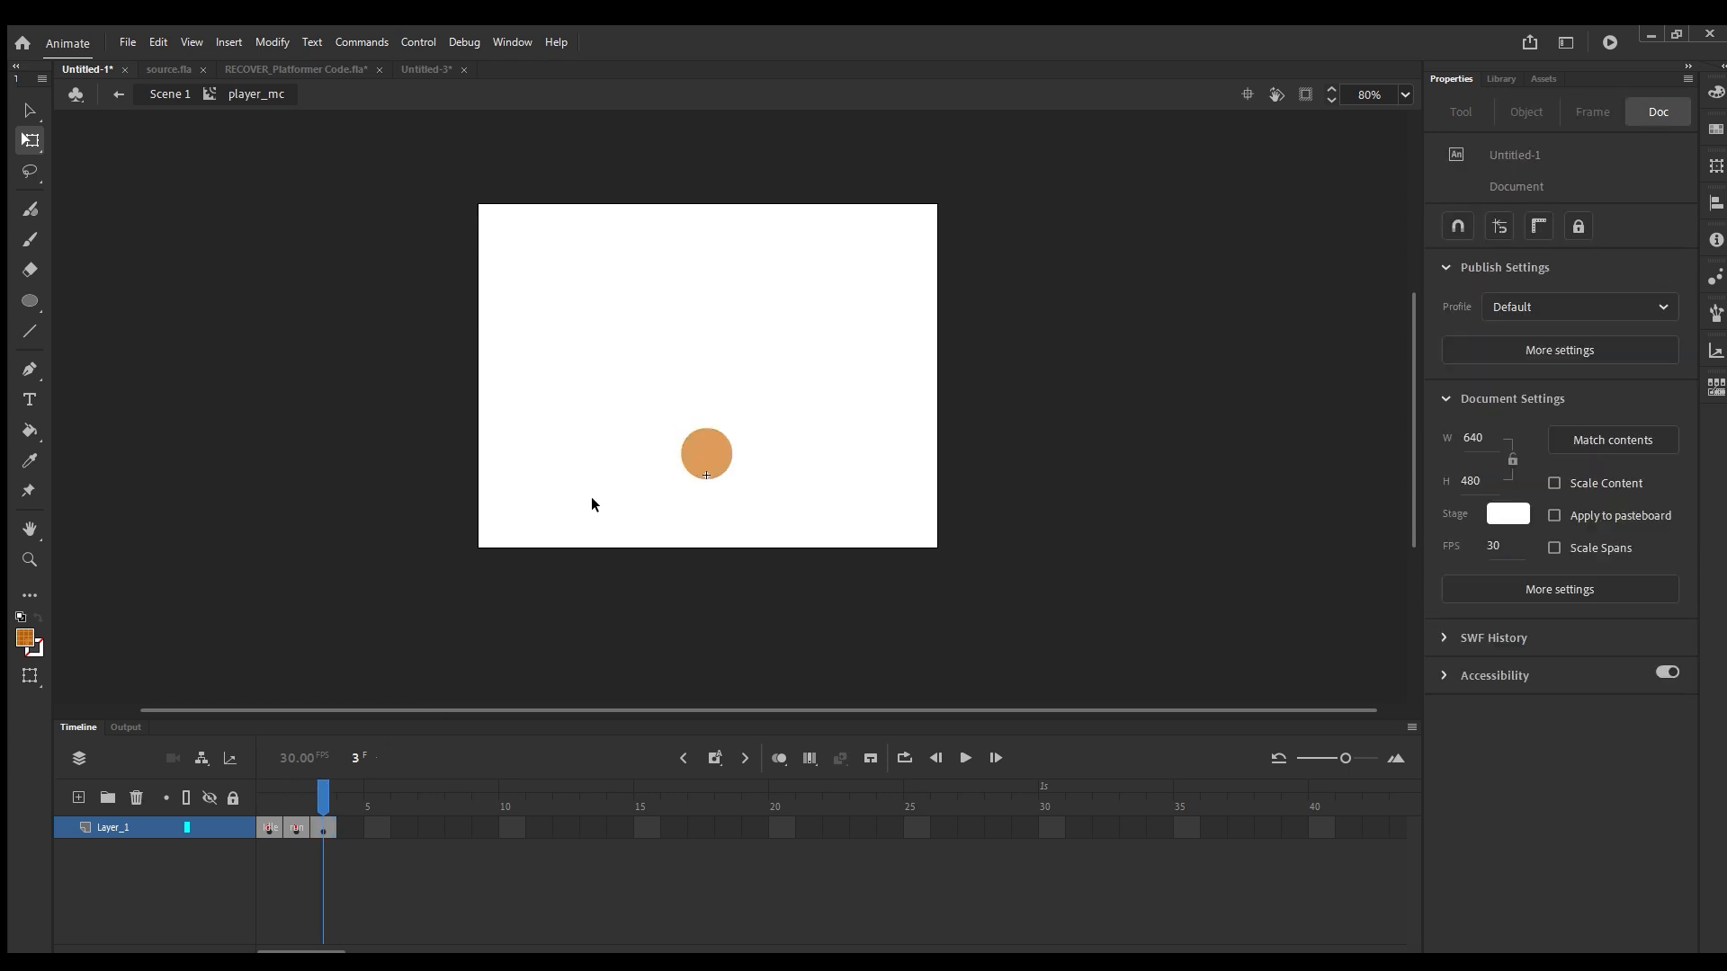
Move the orange circle slightly upward so that it lines up with the green circle on frame 2.
click(700, 453)
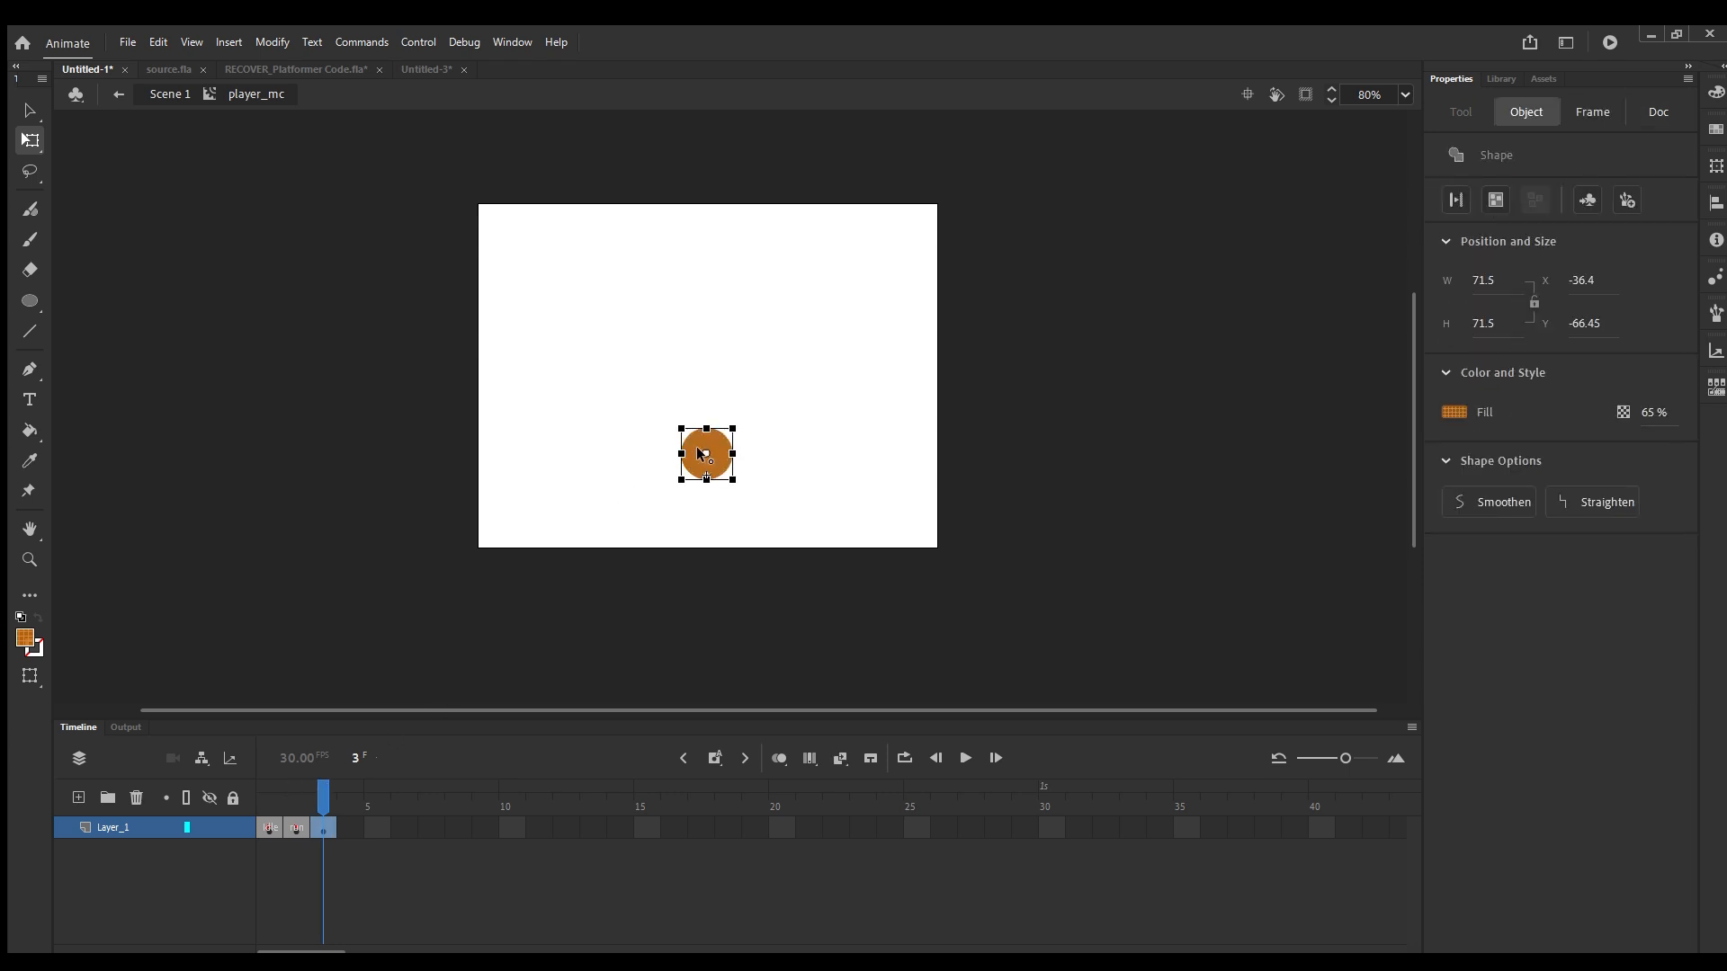
click(306, 792)
mouse_move(321, 793)
mouse_down()
mouse_move(270, 792)
mouse_move(321, 794)
mouse_up()
click(545, 608)
click(717, 446)
click(692, 497)
click(704, 444)
Label frame 3 of the player_mc timeline jump.
click(319, 821)
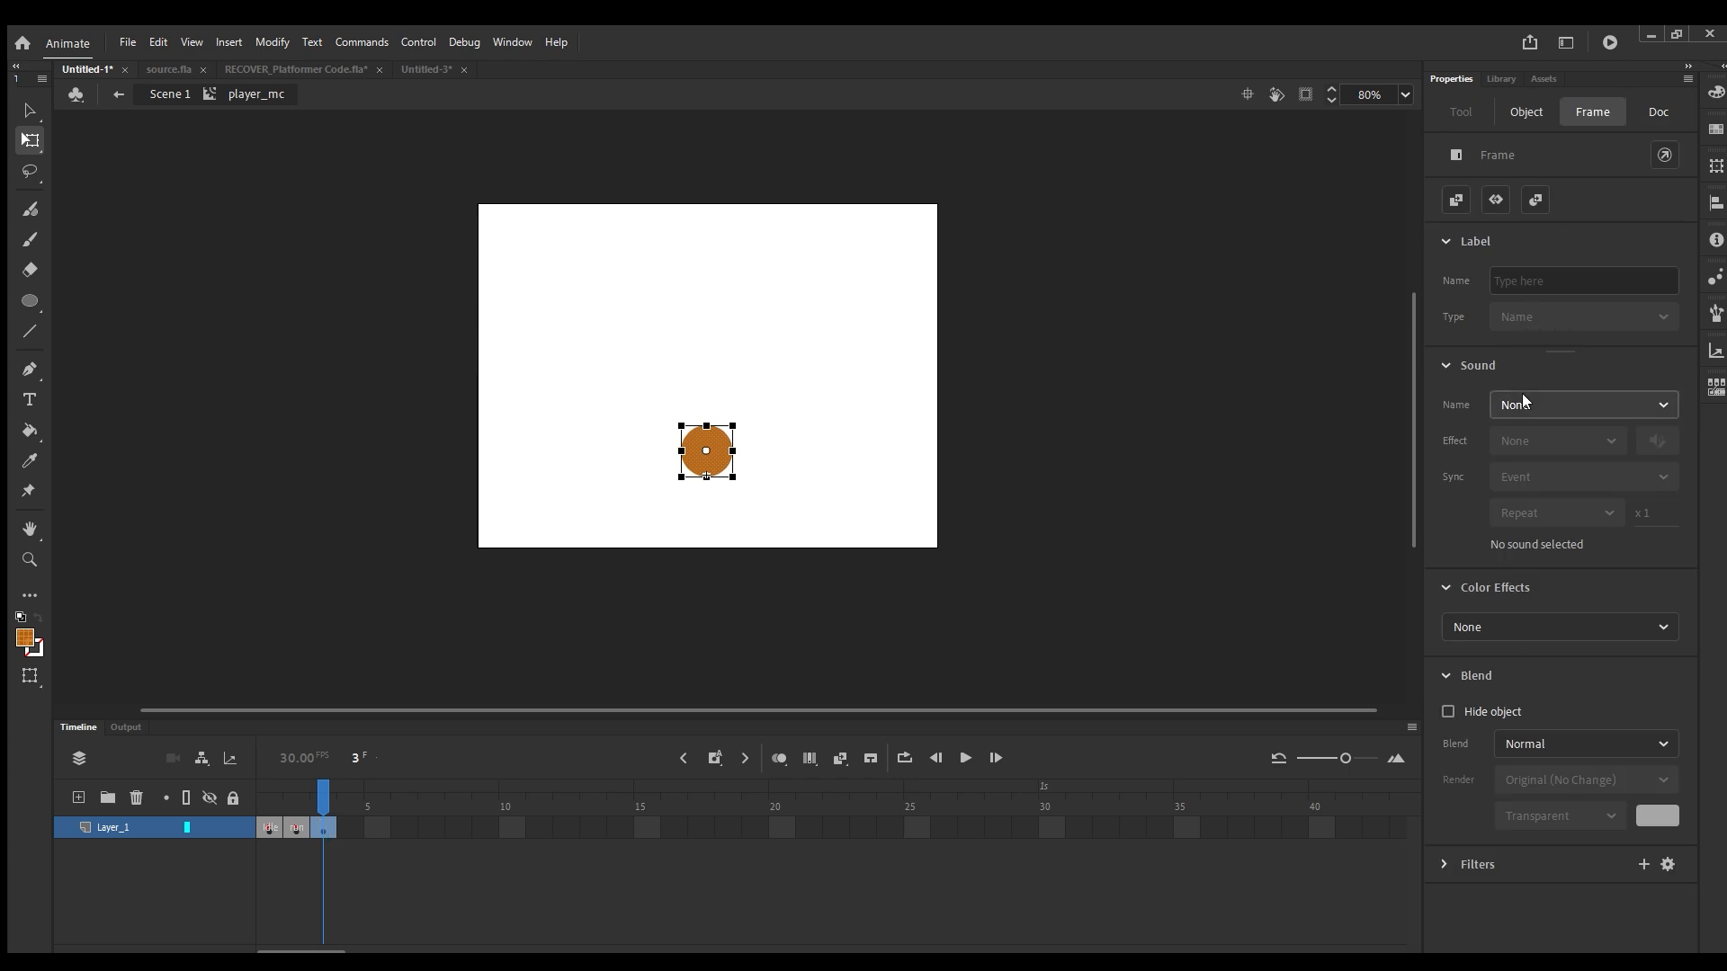
click(1535, 279)
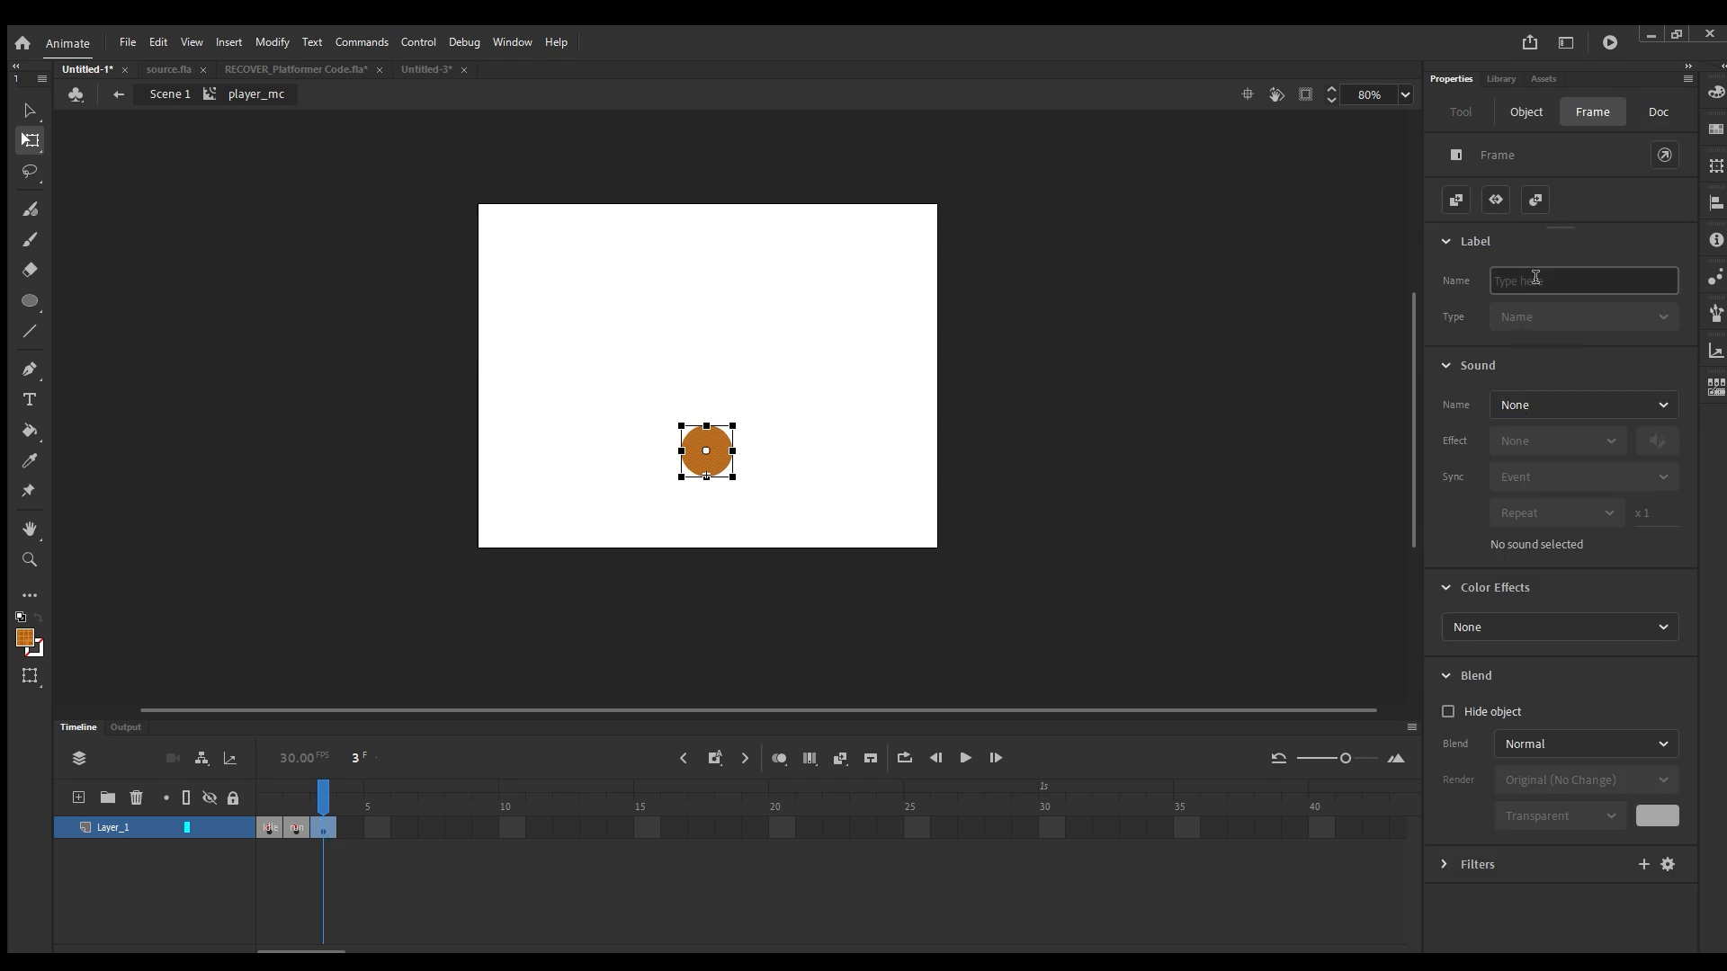
text(jump)
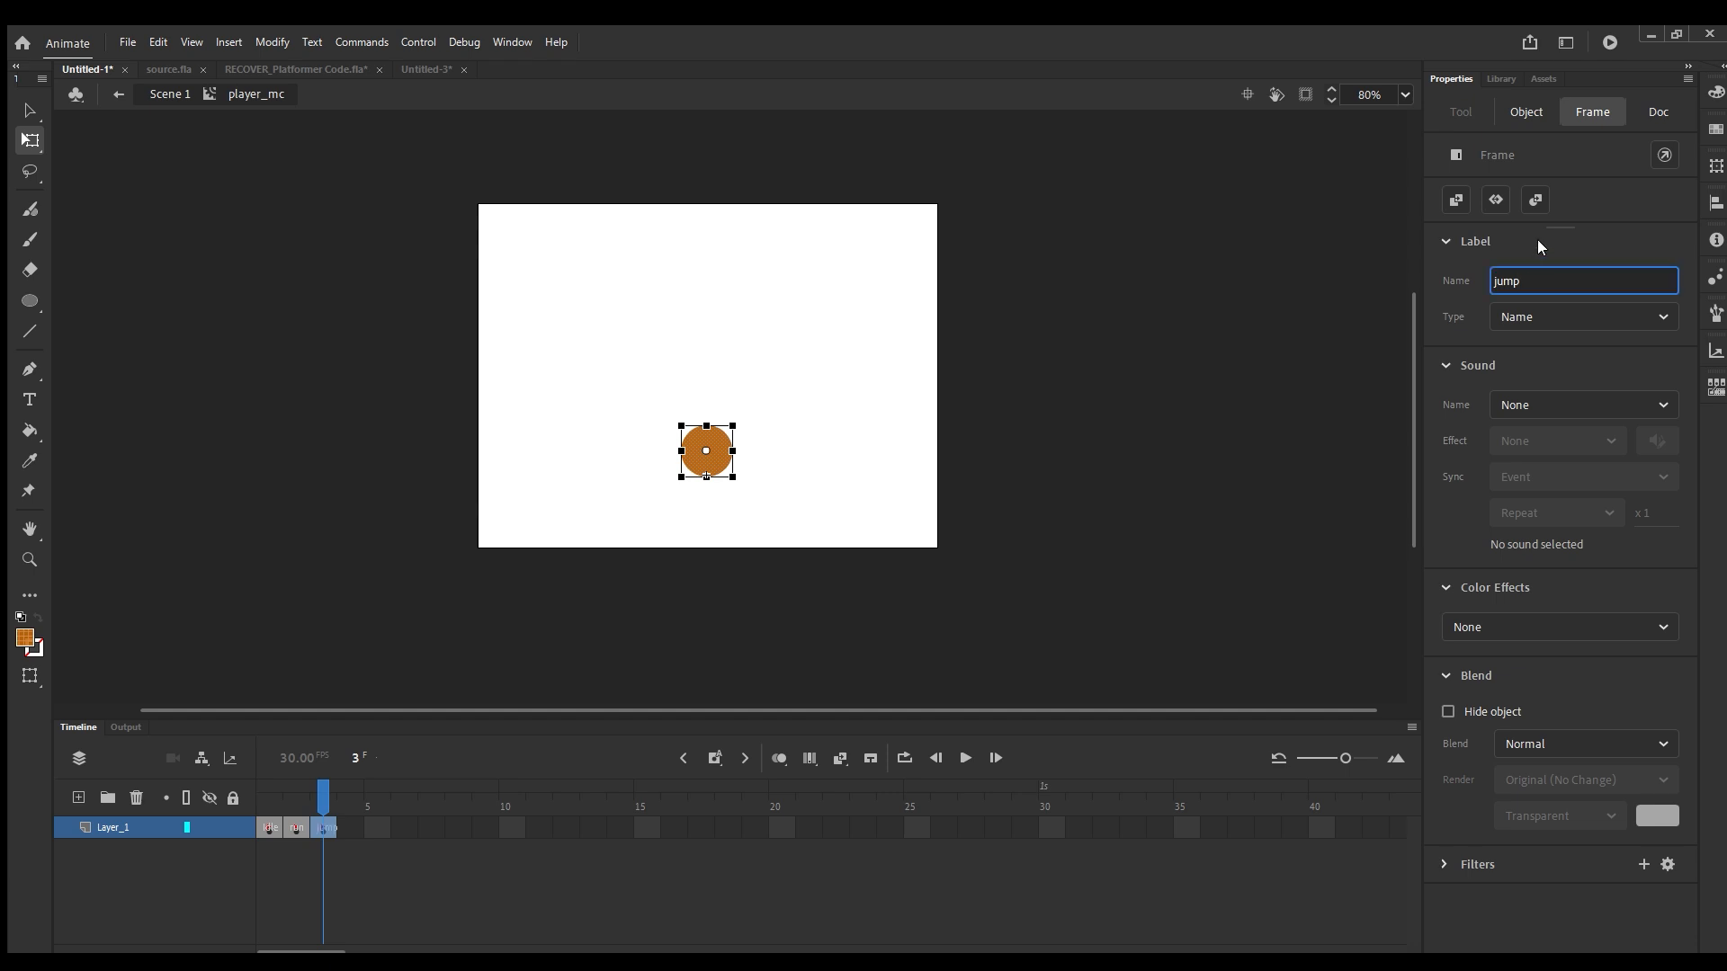
key(Return)
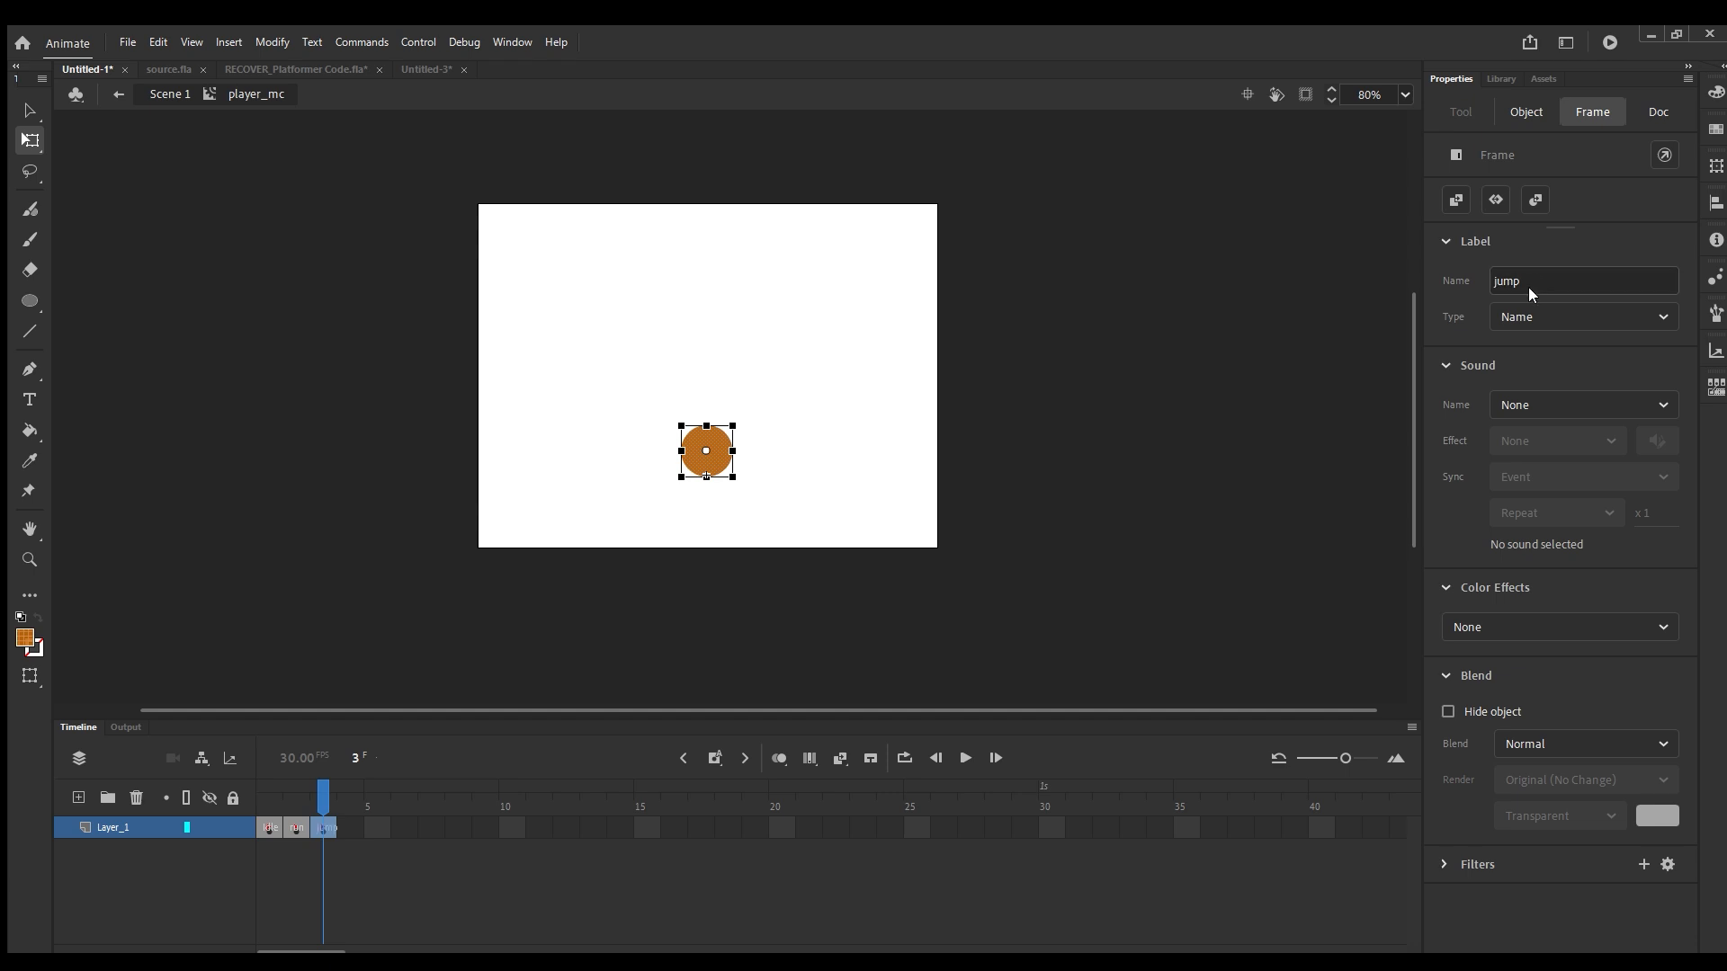
Check the three labelled frames, and convert the red circle on frame 1 into a movie clip symbol named idle.
click(268, 827)
click(297, 827)
click(326, 827)
click(294, 826)
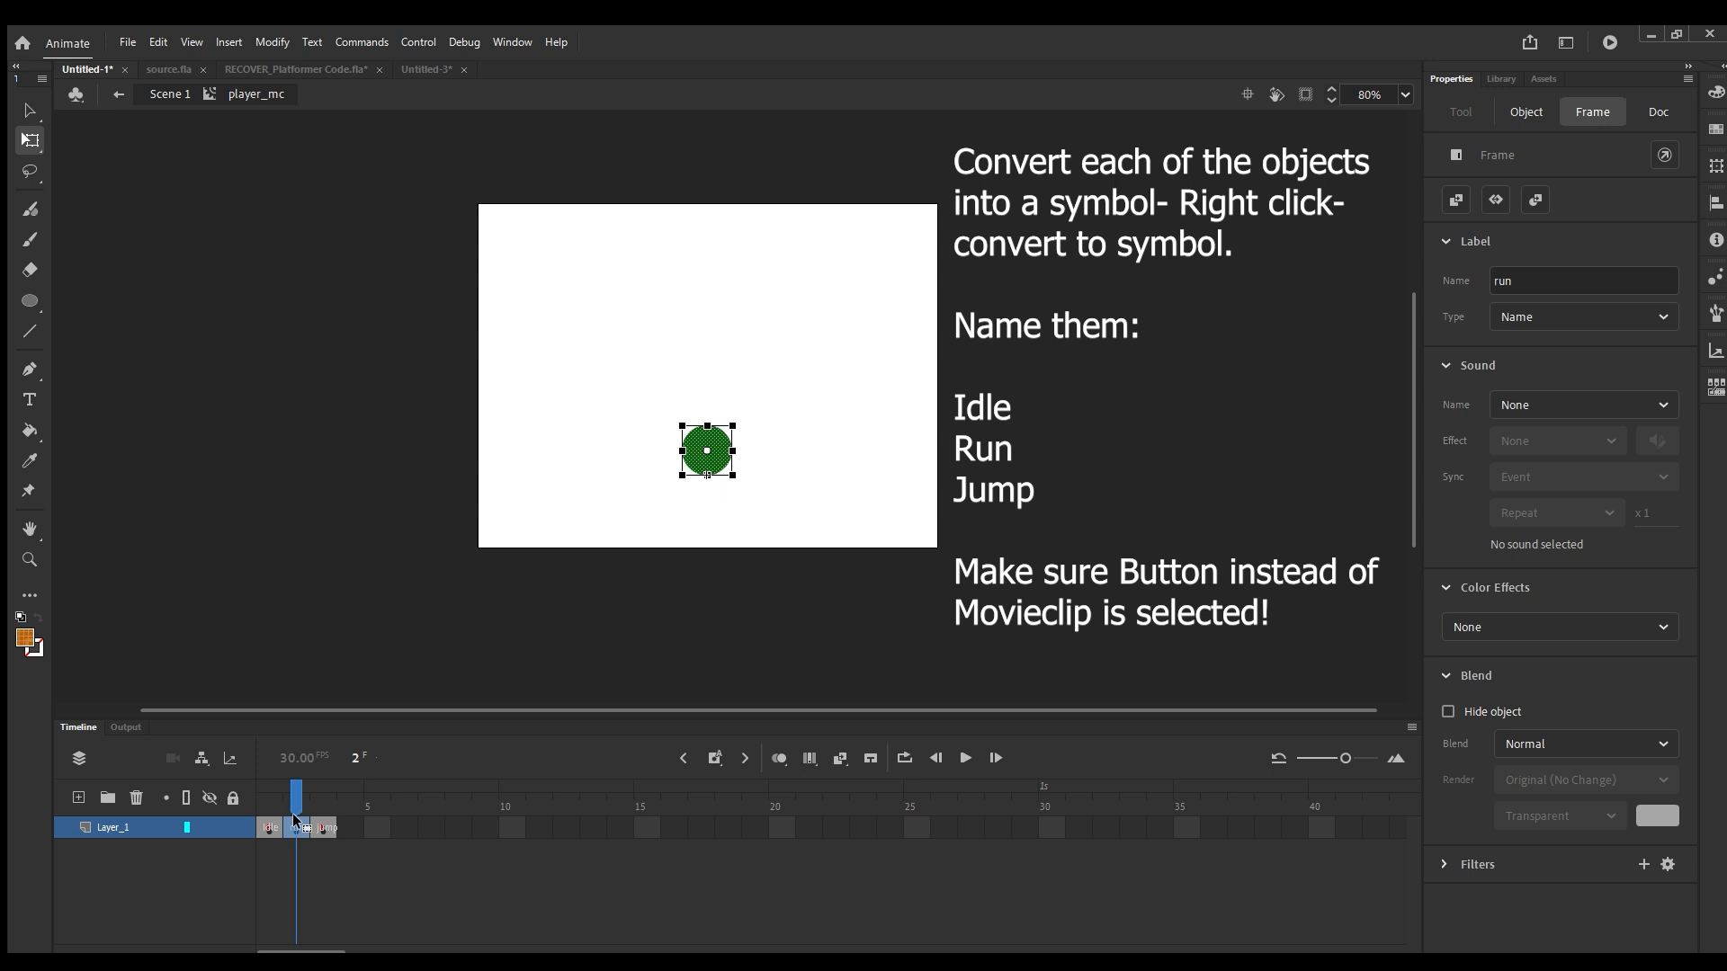
click(270, 827)
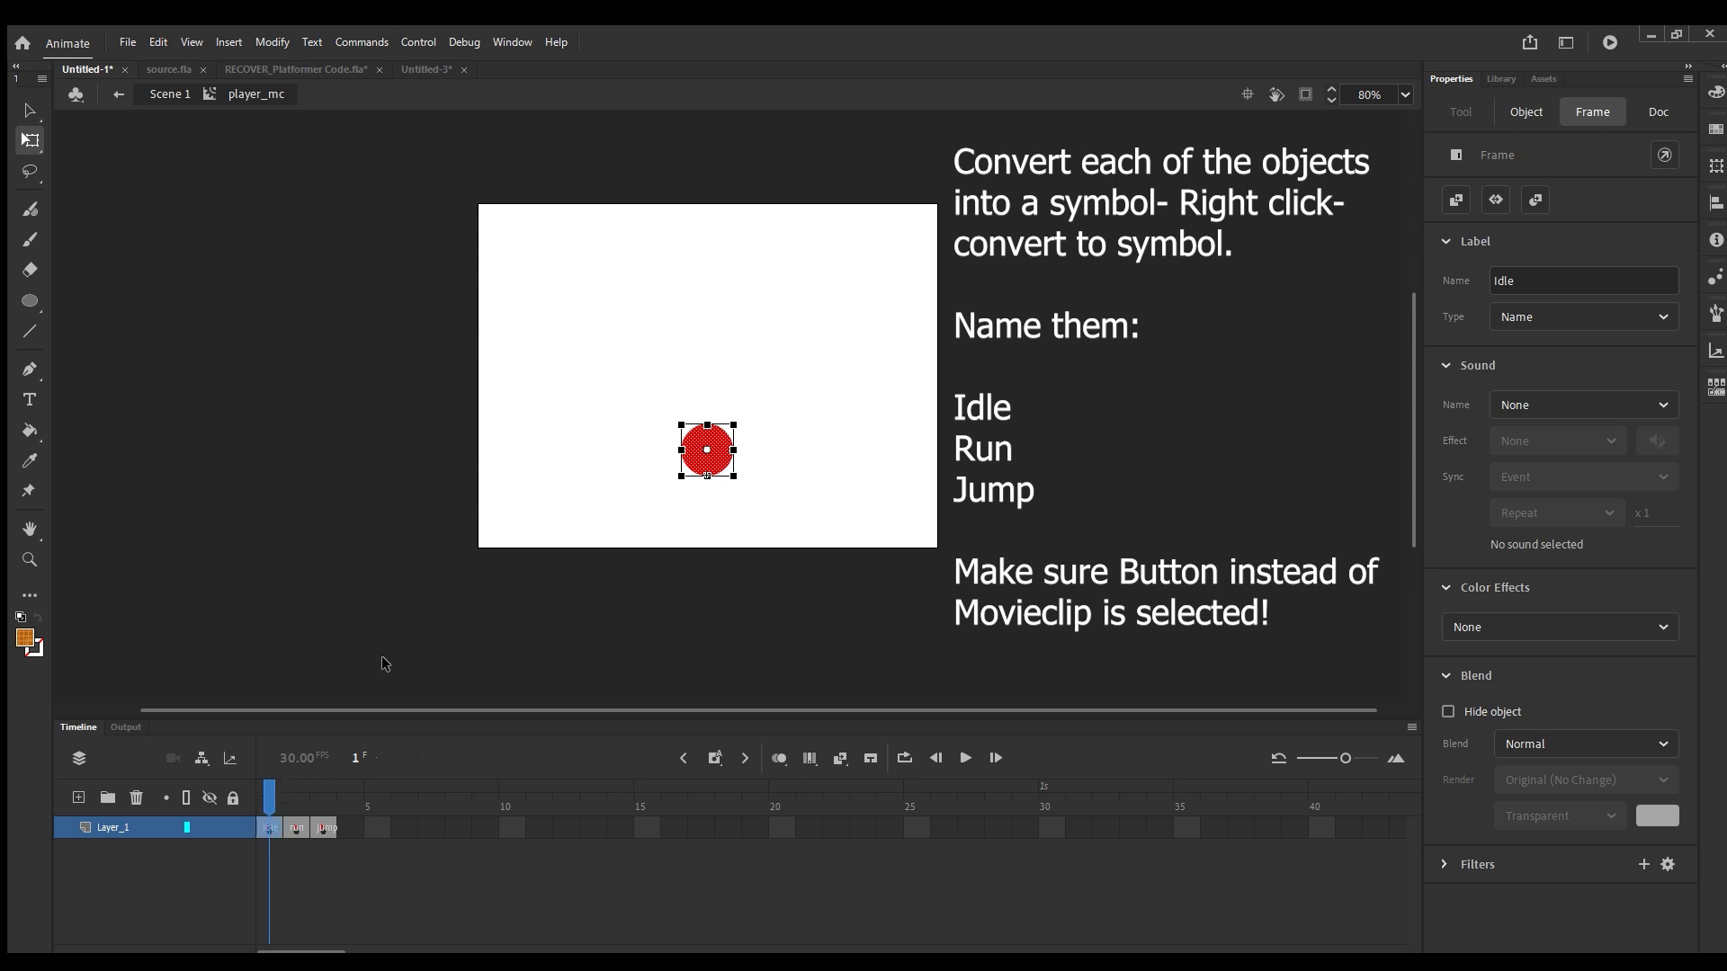
click(707, 467)
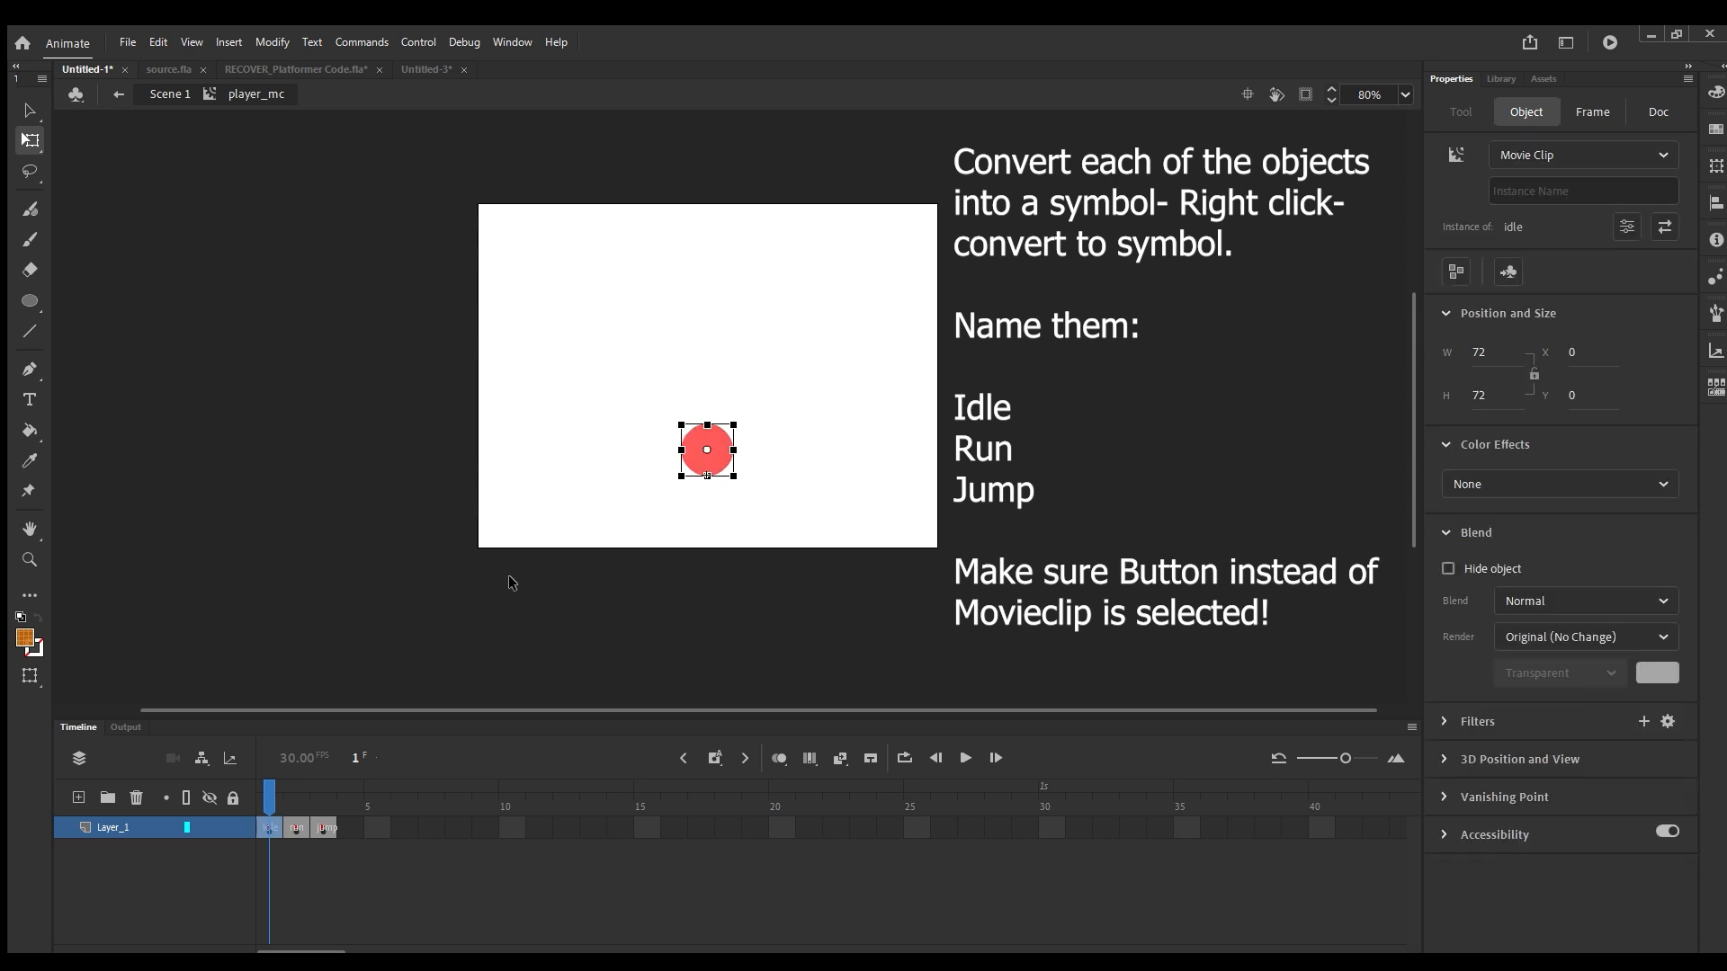
click(22, 110)
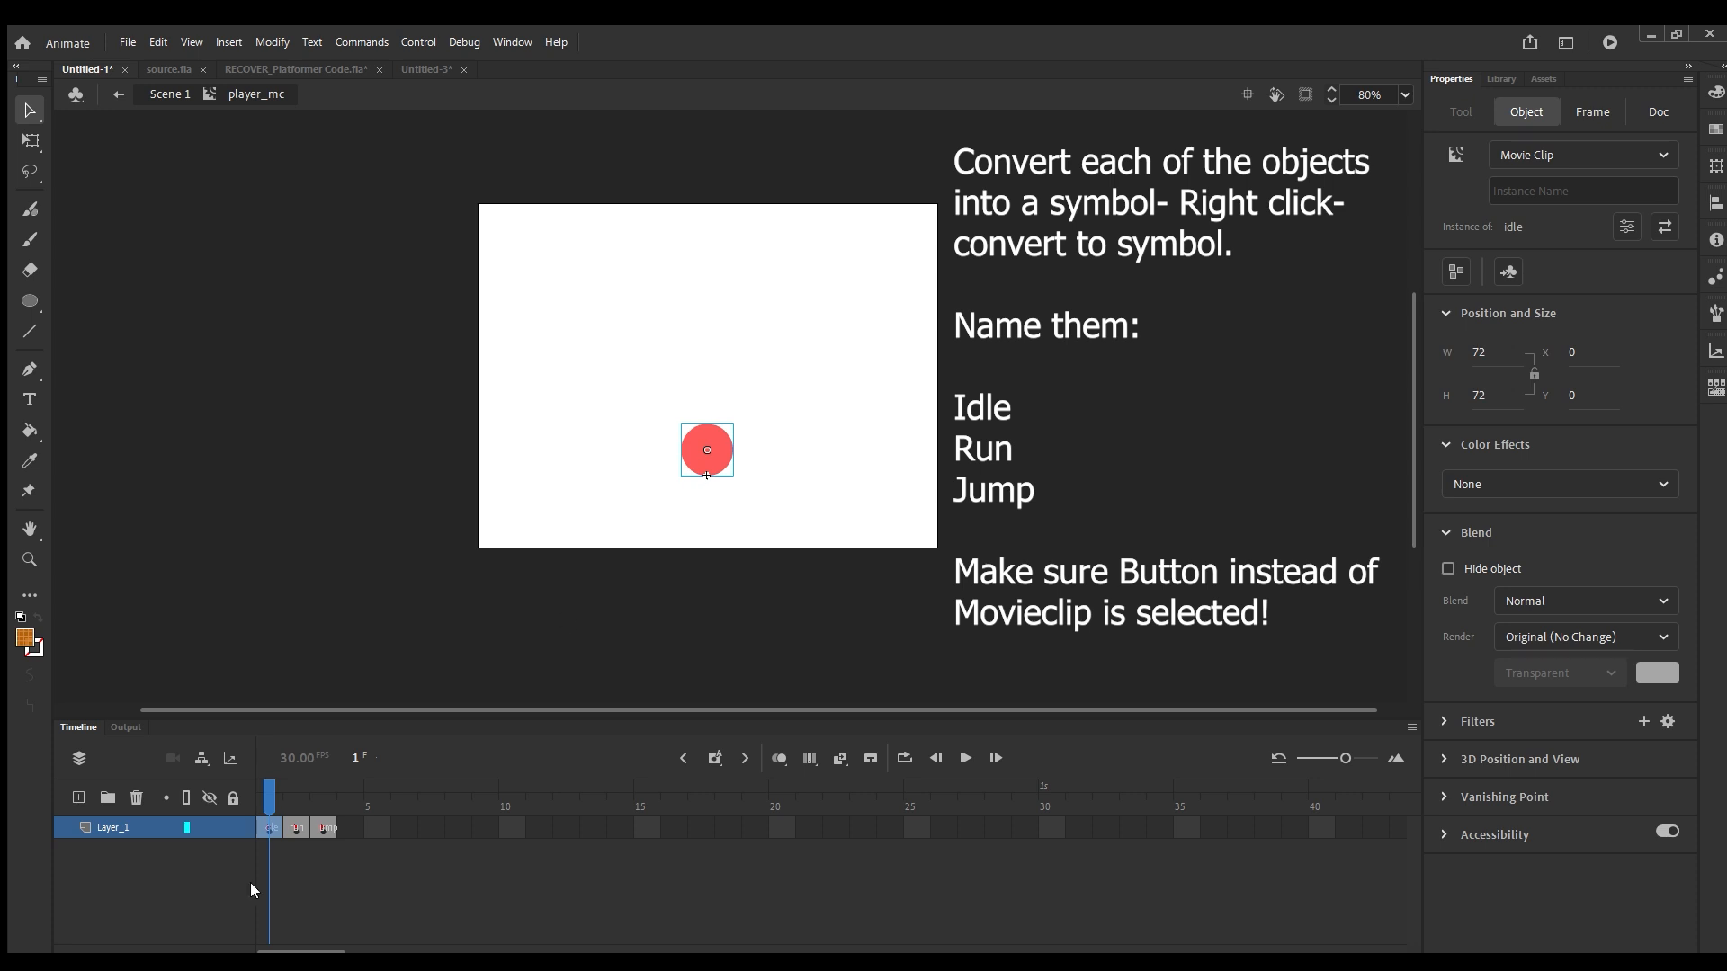
Convert the green circle on frame 2 and the orange circle on frame 3 into movie clip symbols named run and jump.
click(294, 826)
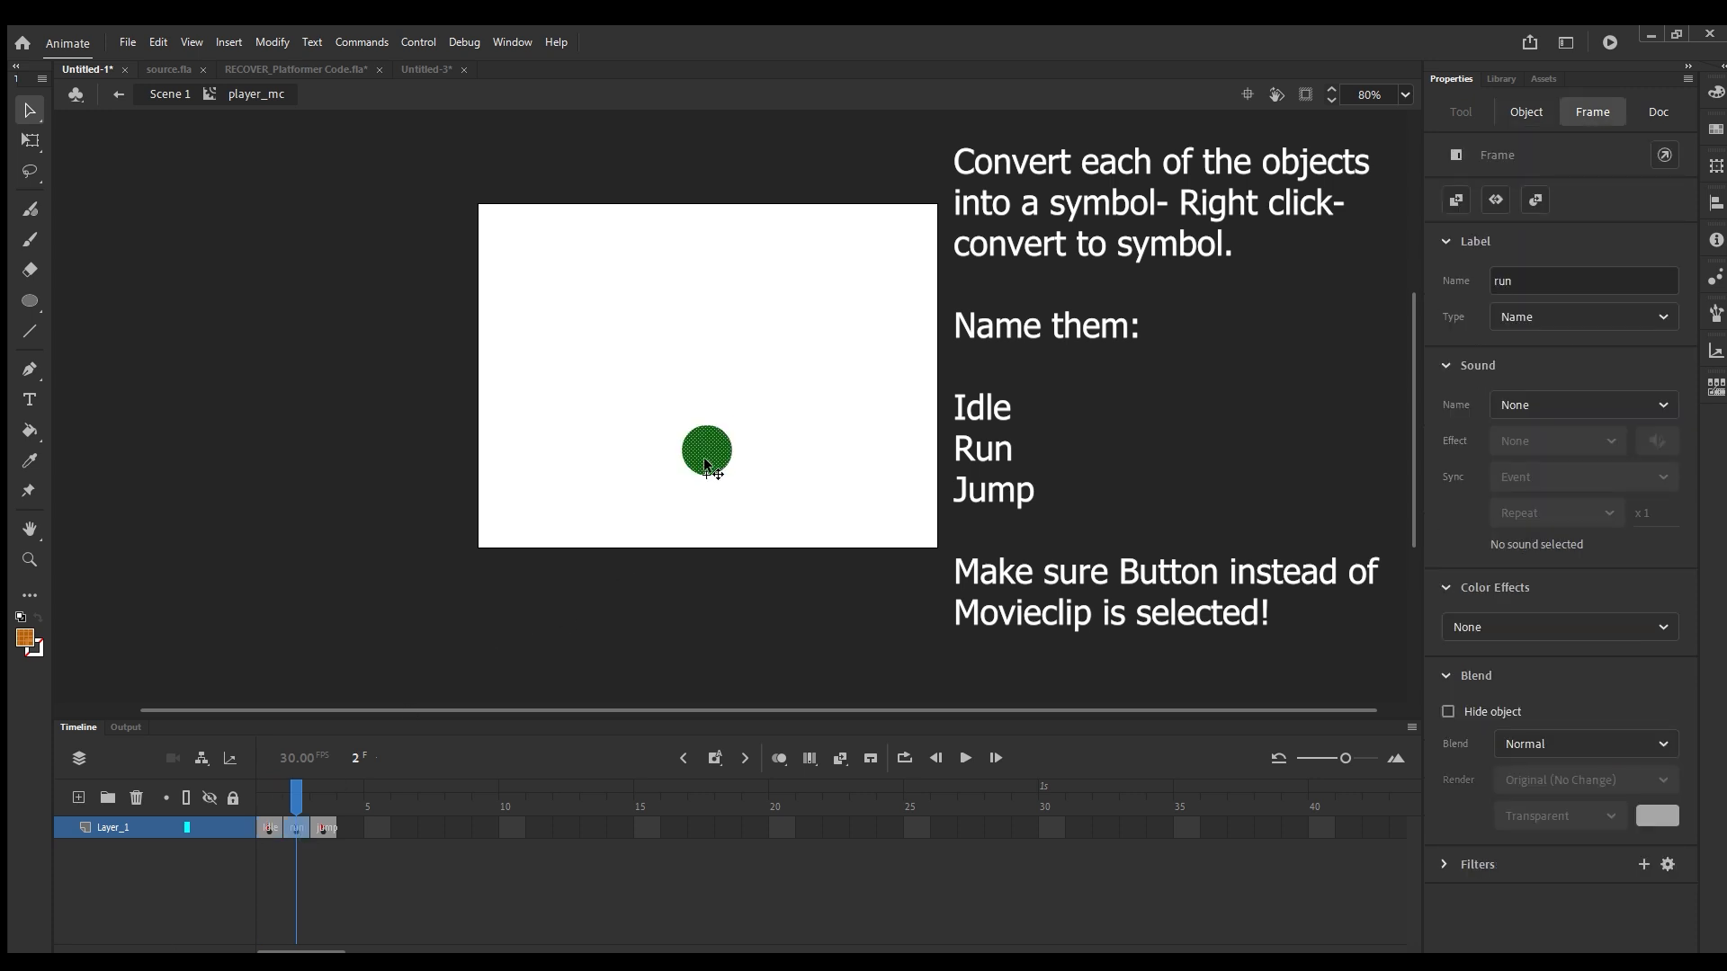
click(707, 465)
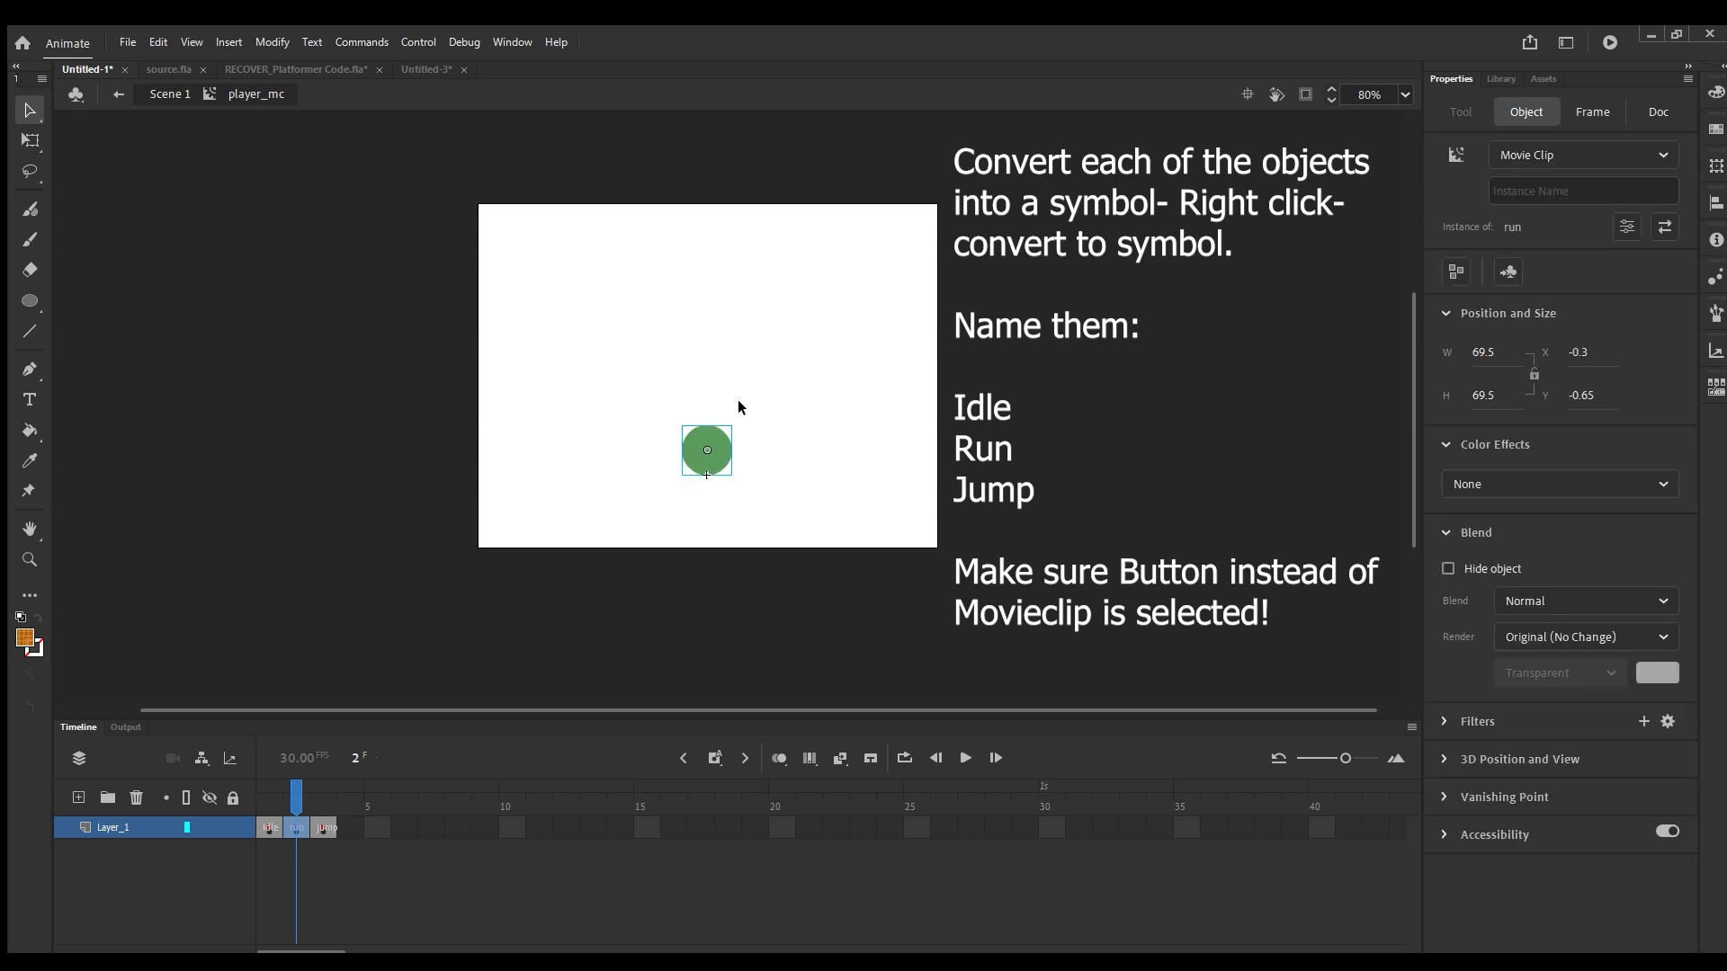
click(324, 827)
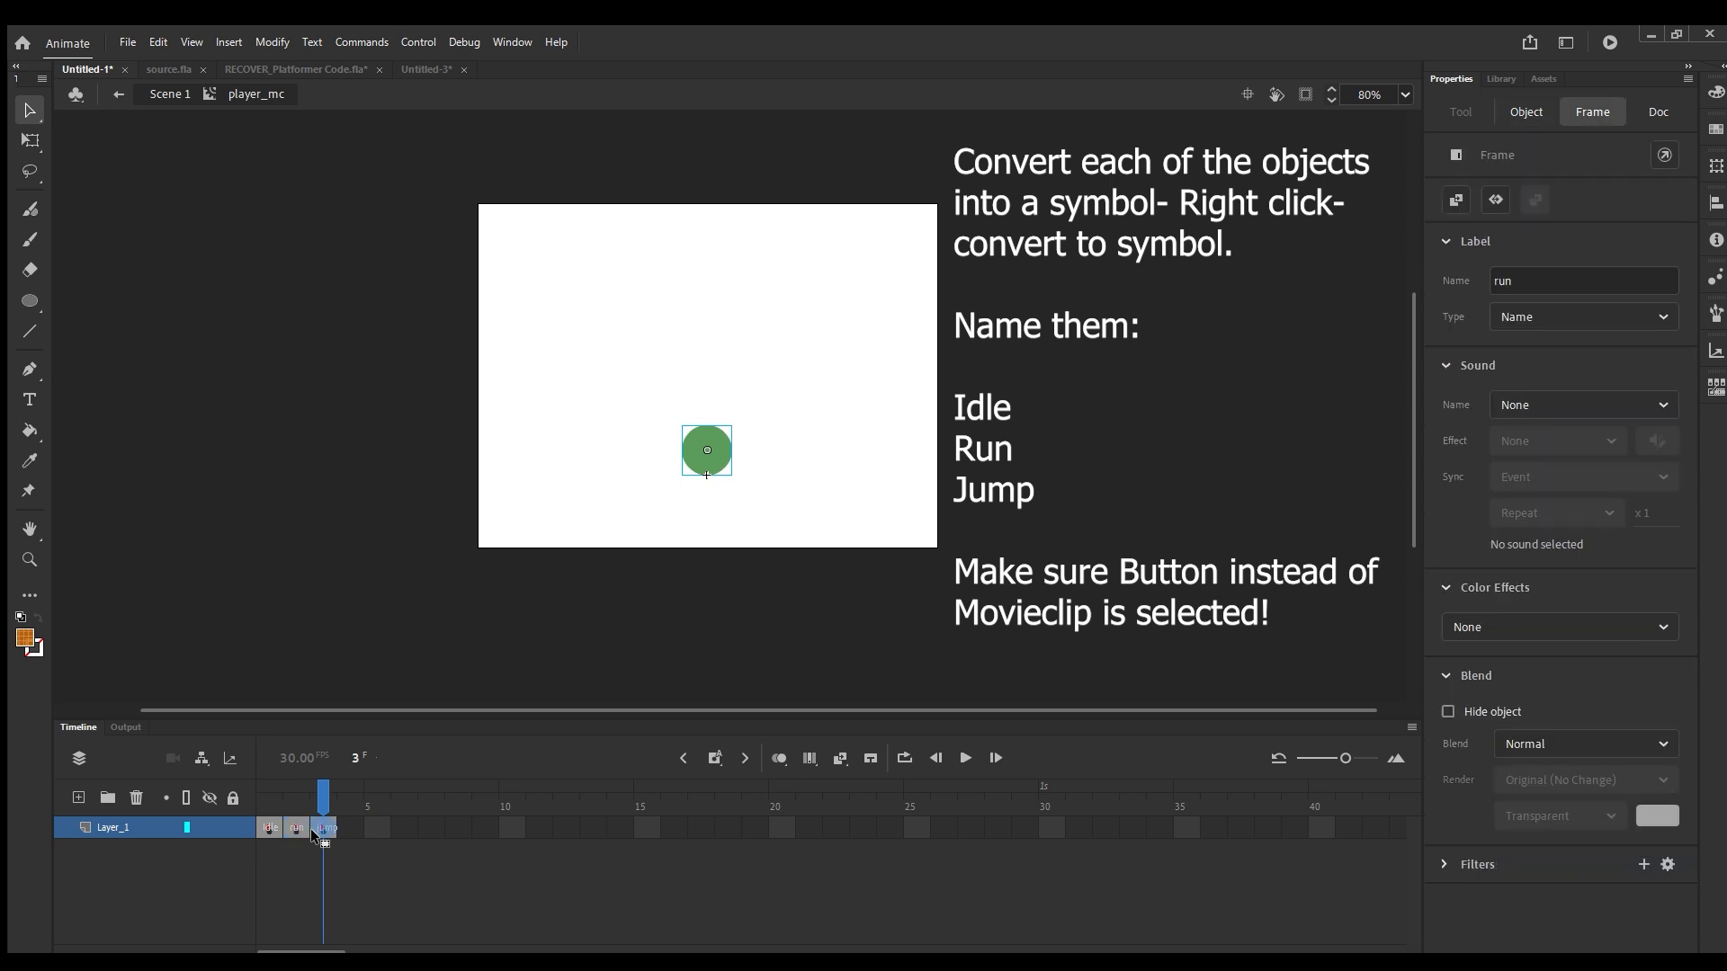
click(692, 453)
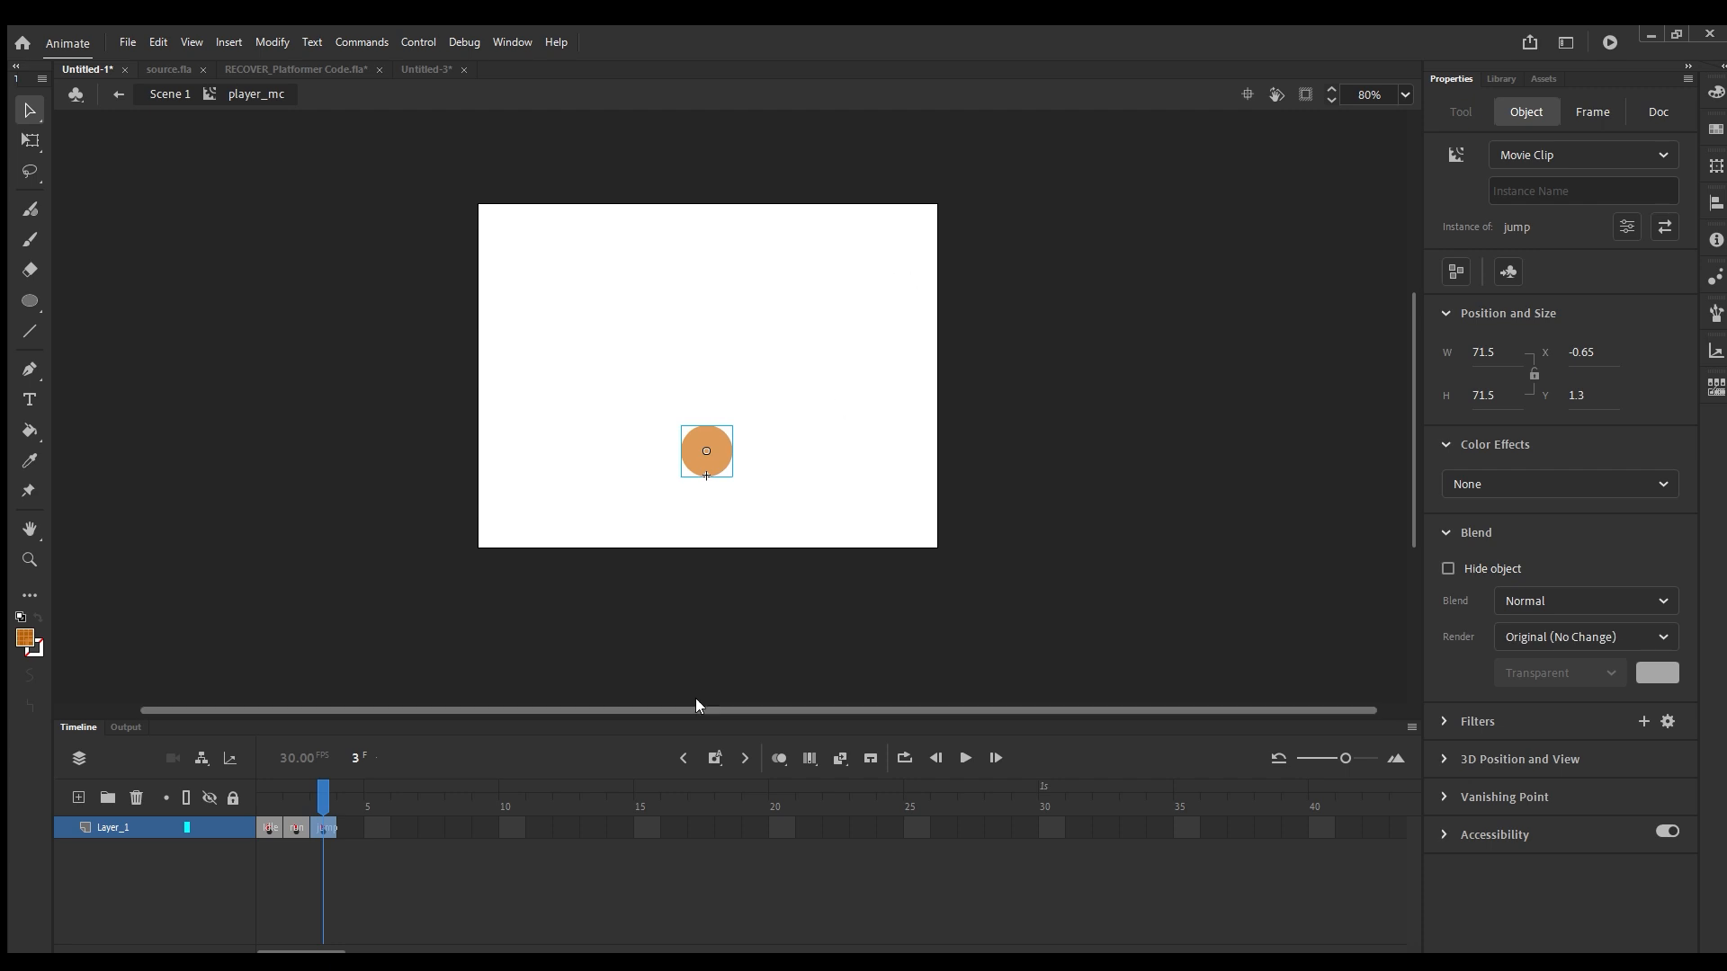
Check the frames of the player_mc timeline, and open the green run symbol on frame 2 for editing.
click(302, 826)
click(311, 824)
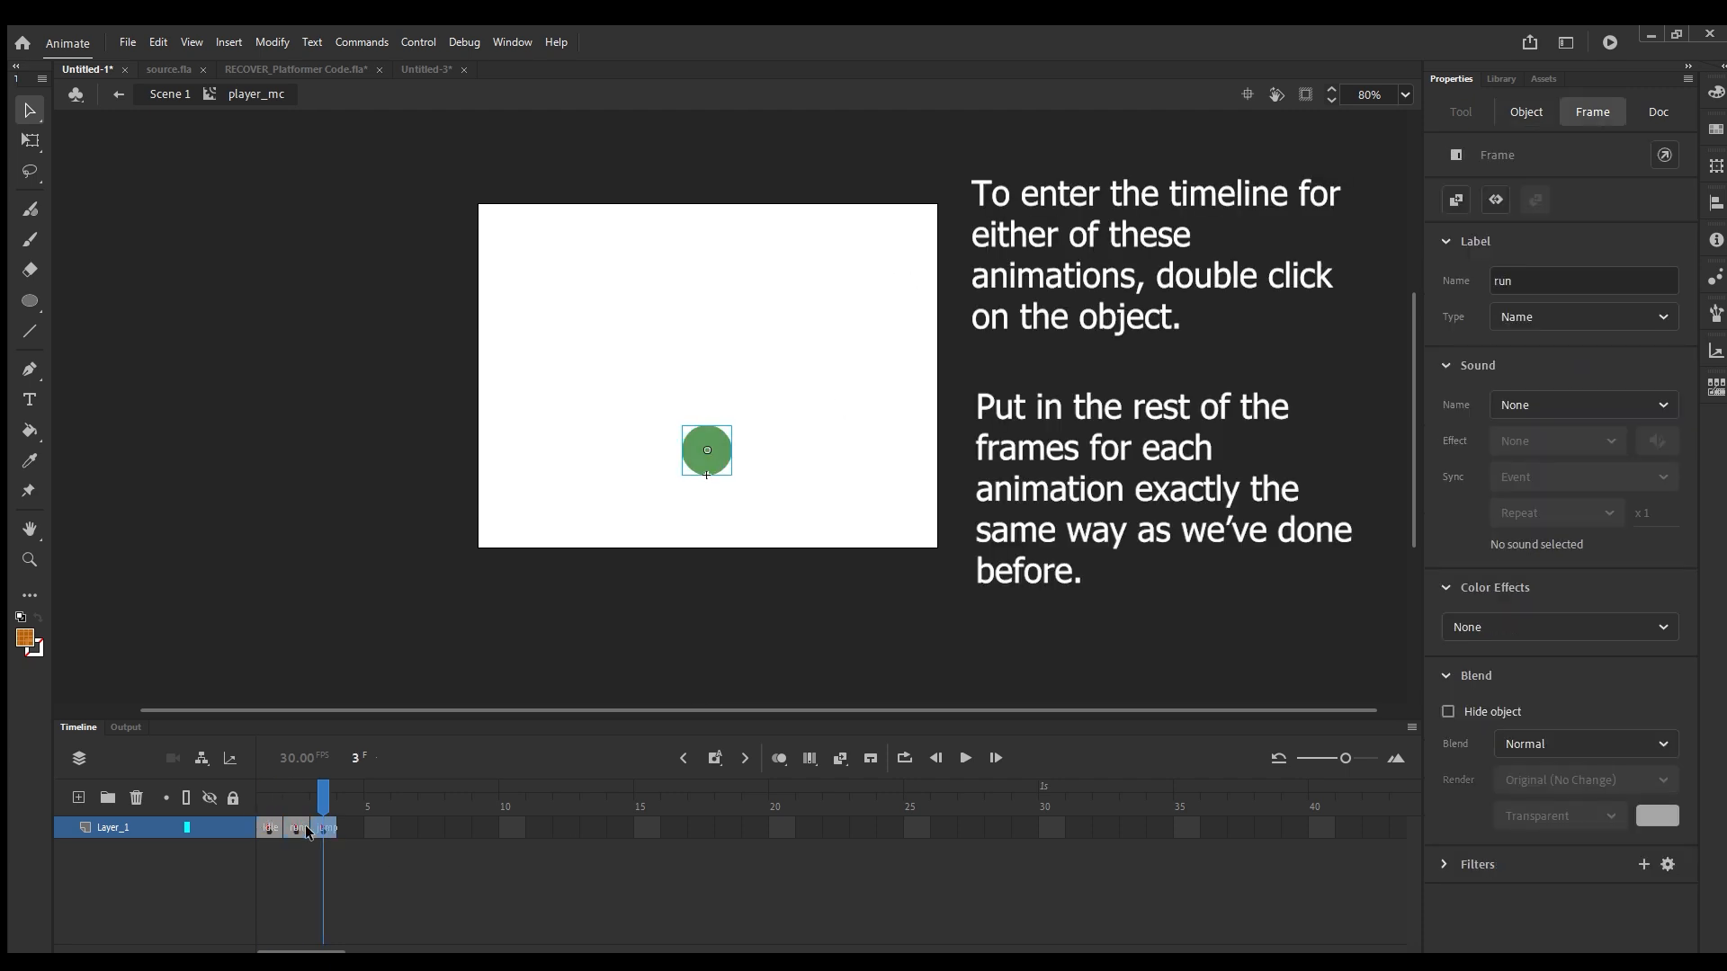
click(266, 822)
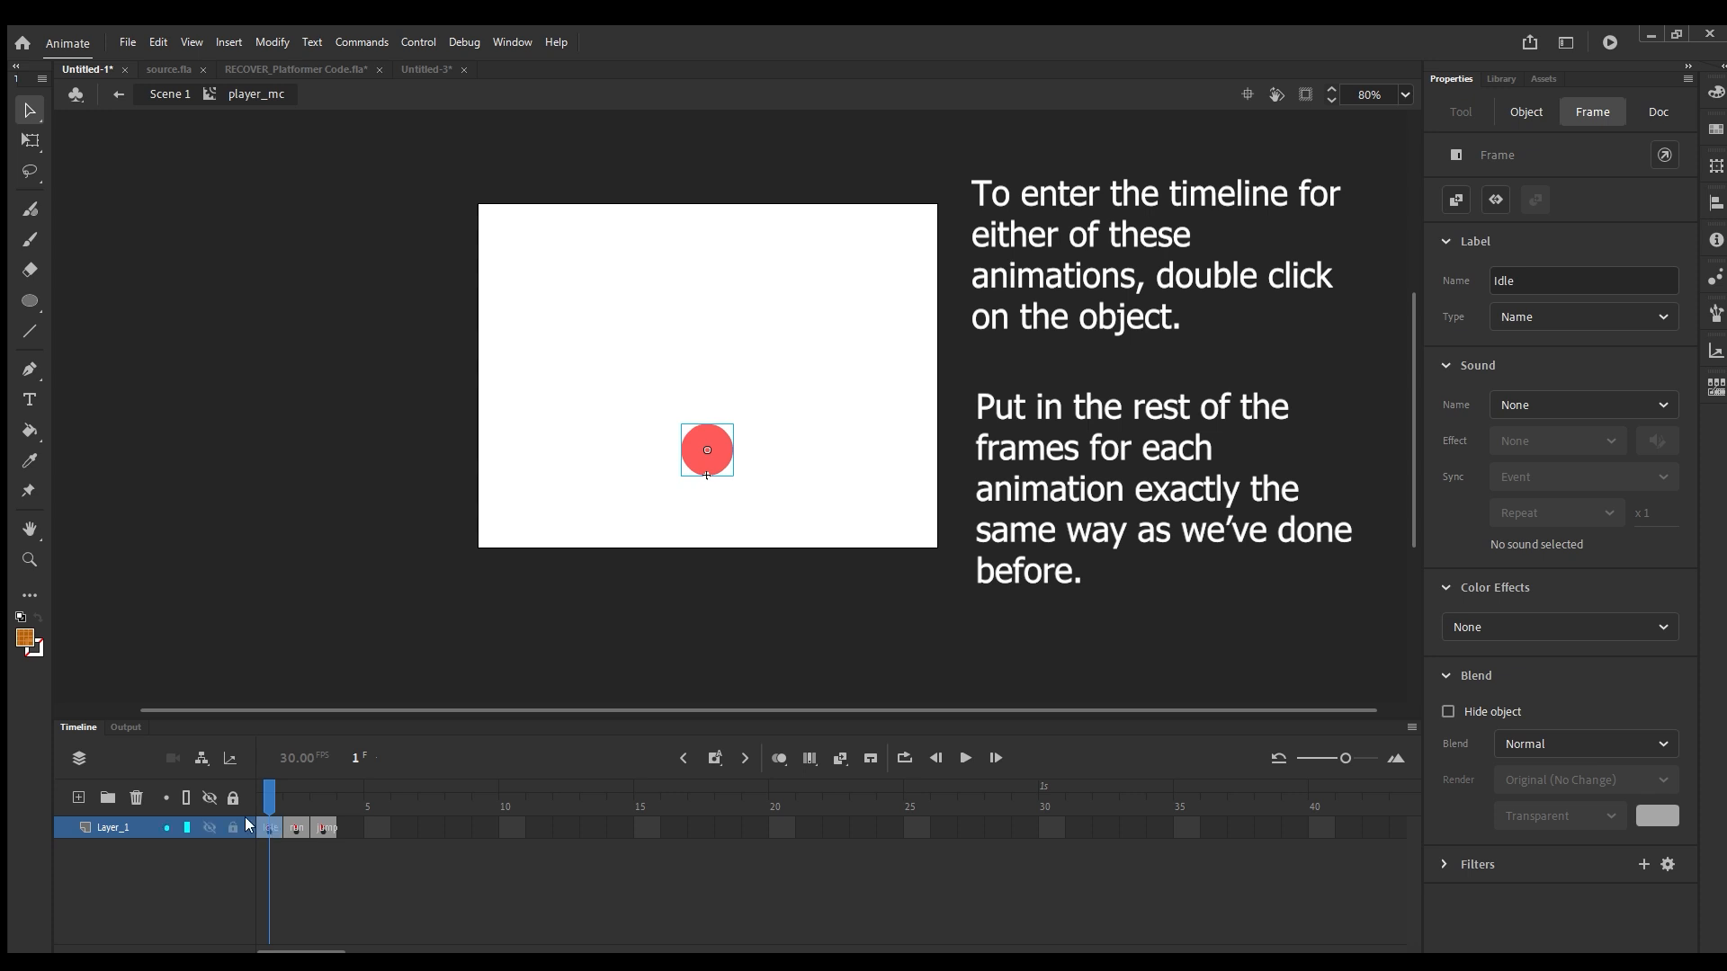
click(295, 827)
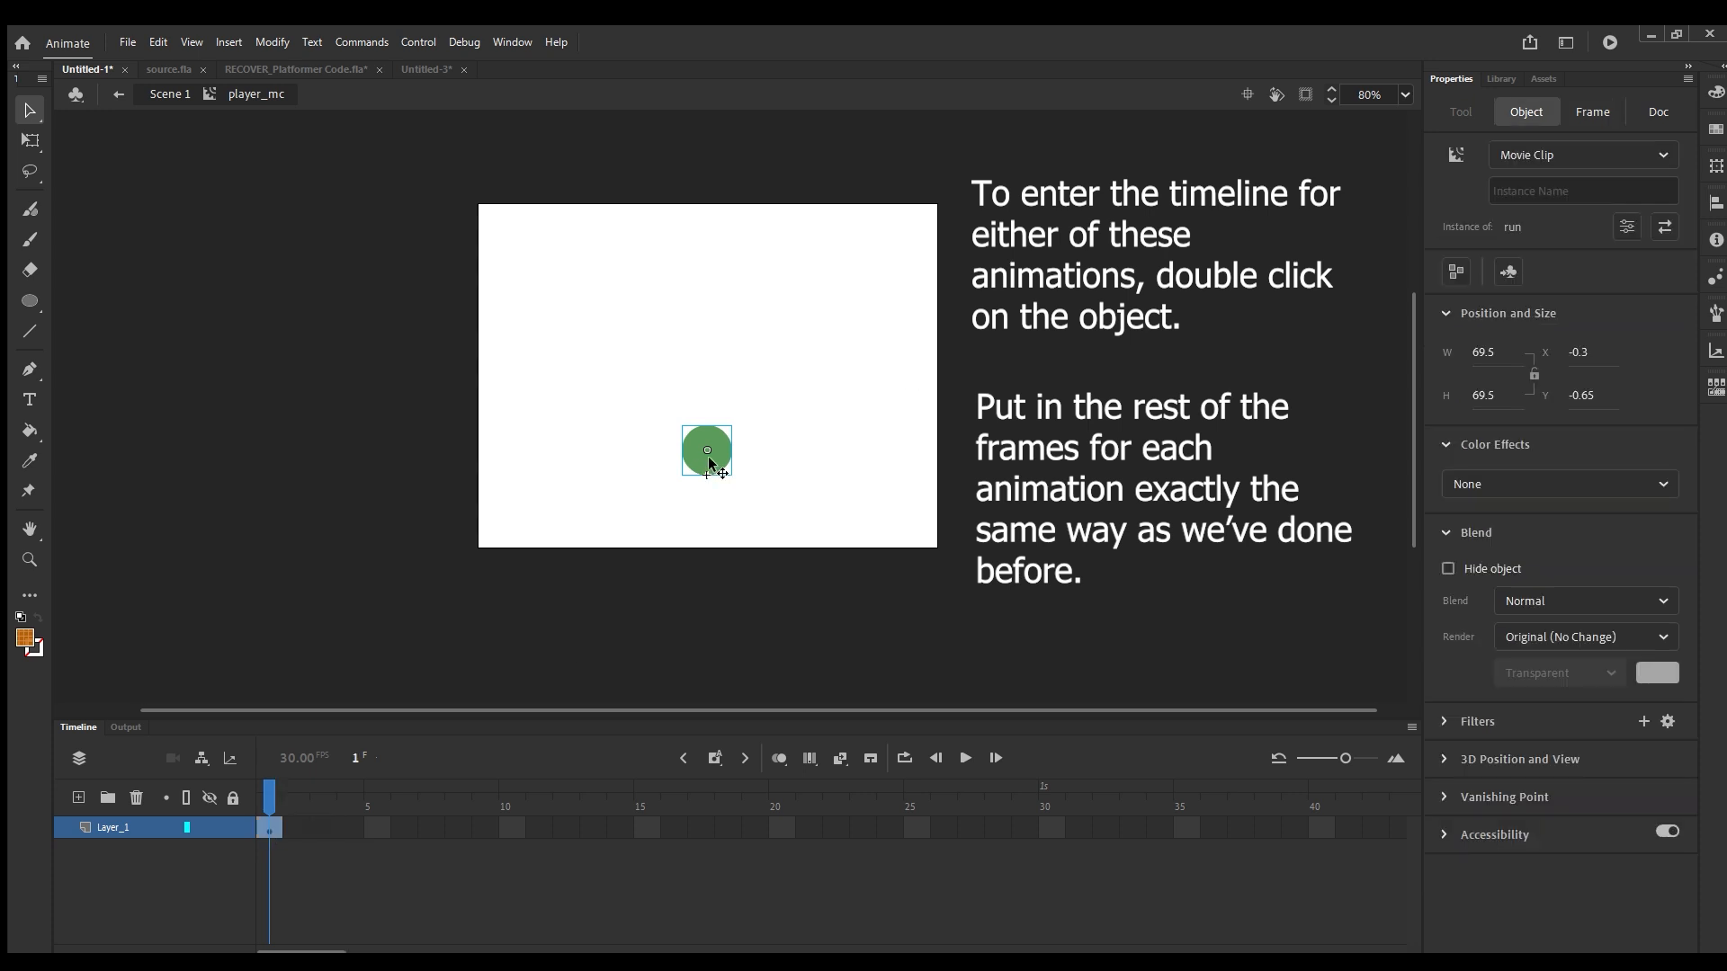
double_click(709, 461)
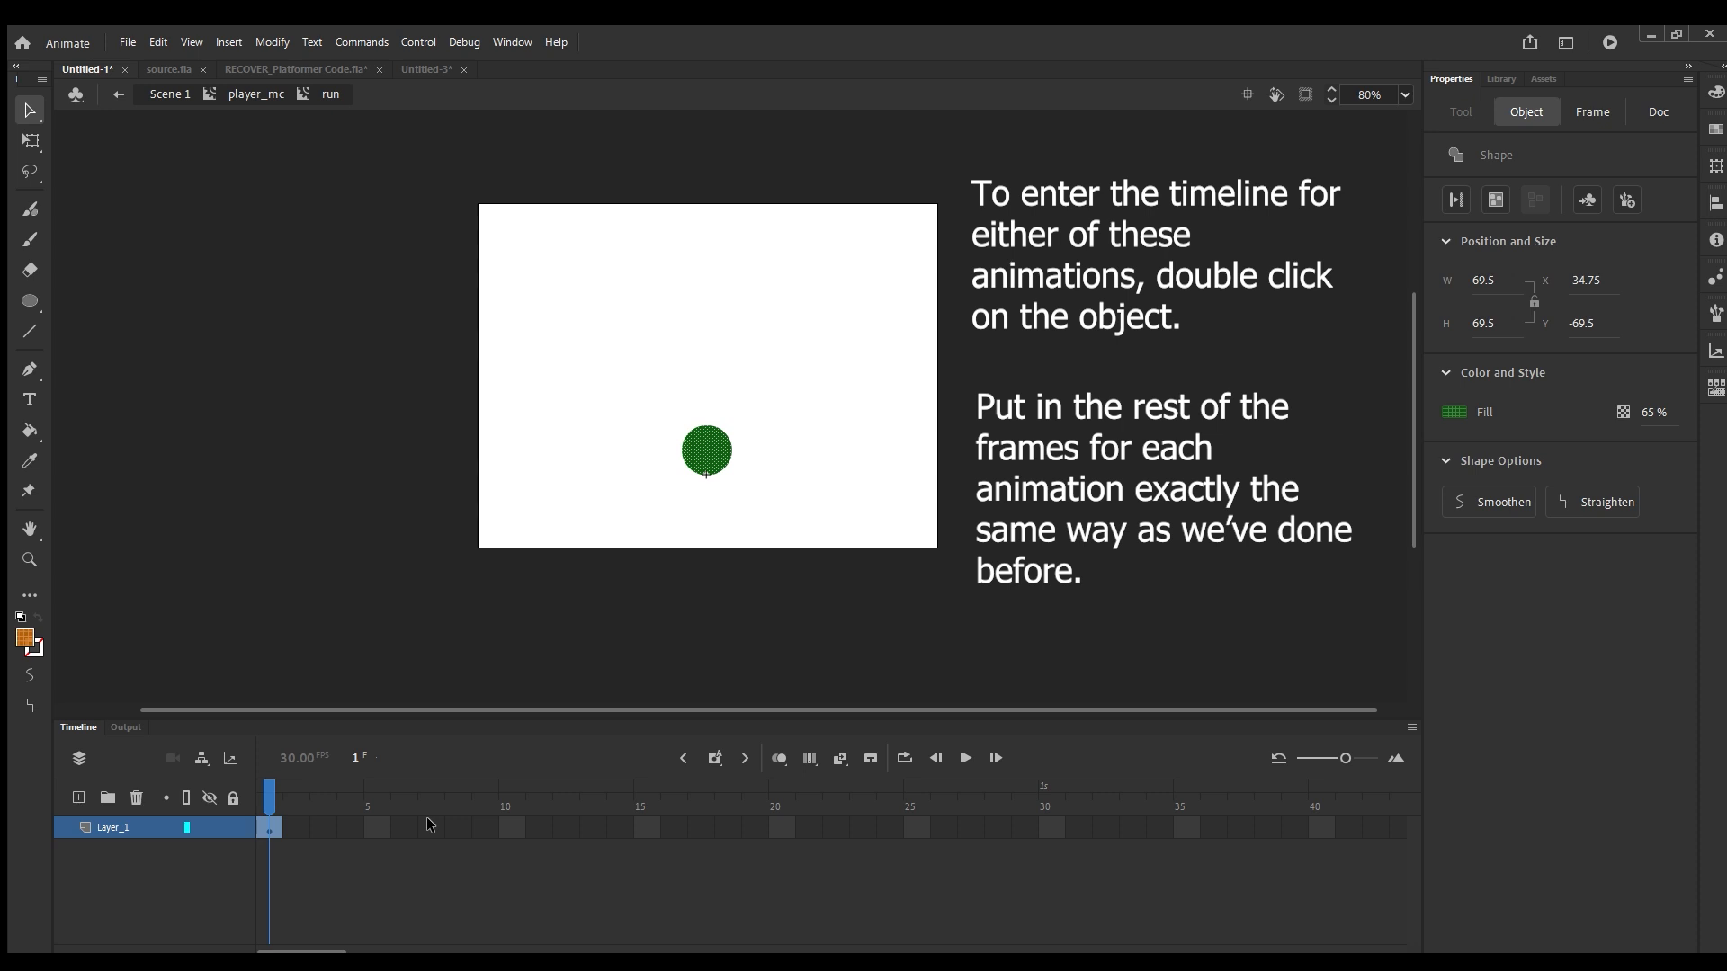
click(270, 827)
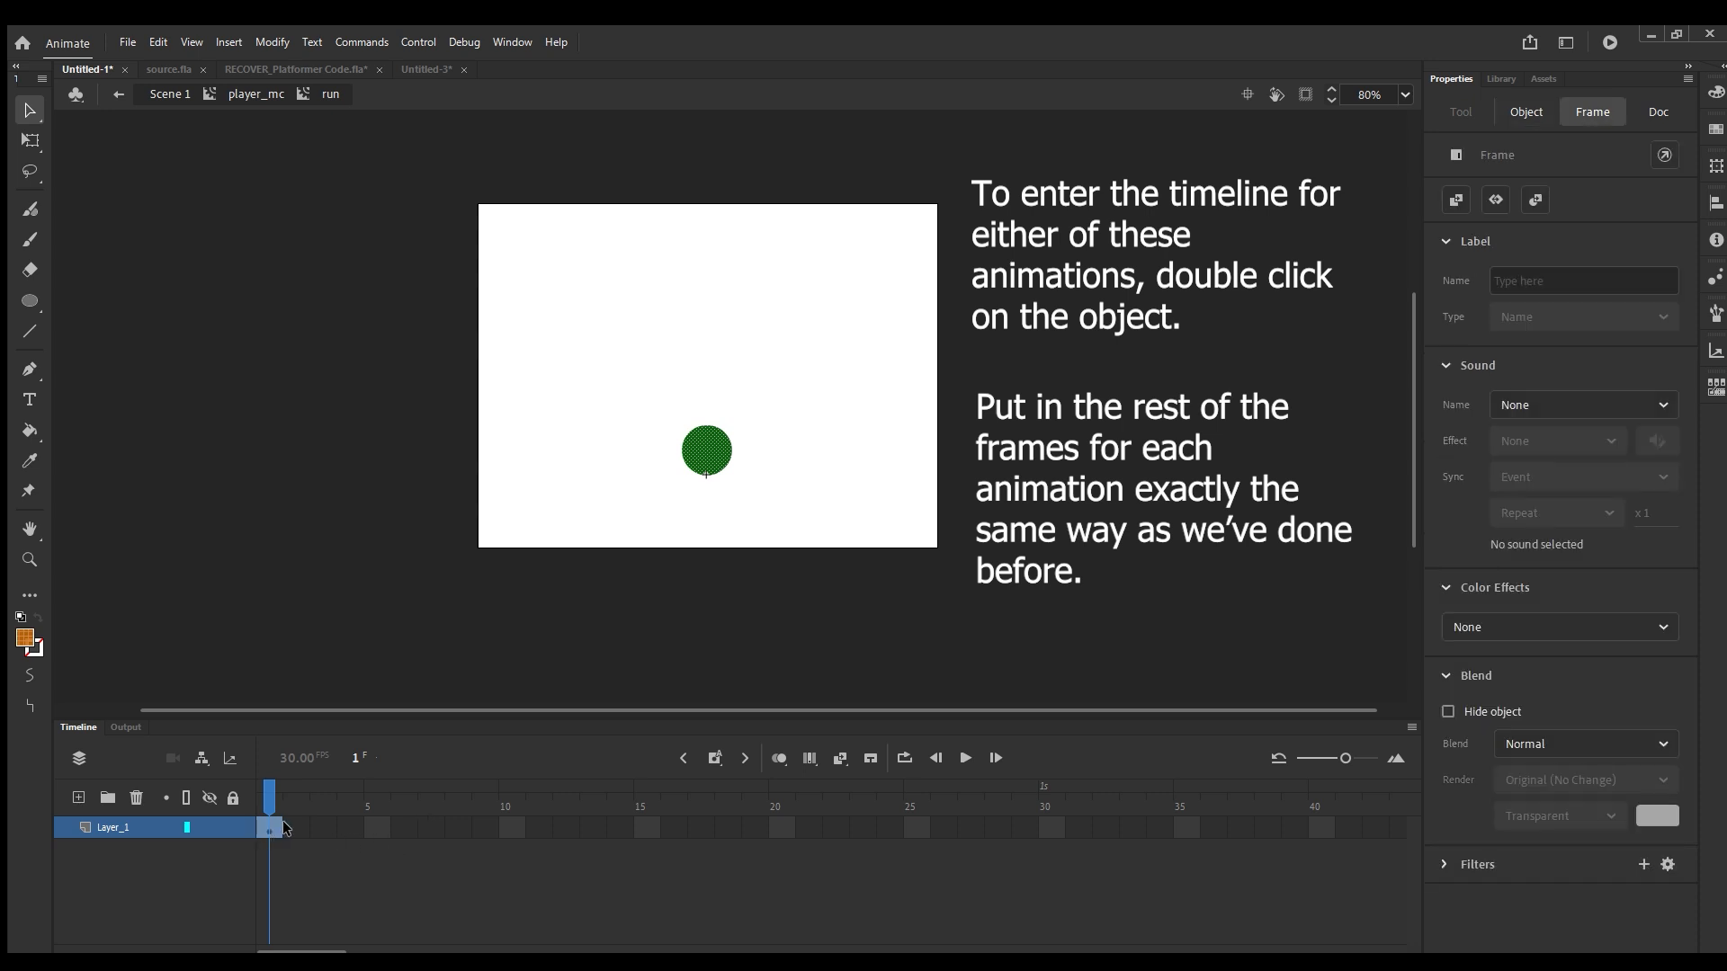
click(291, 827)
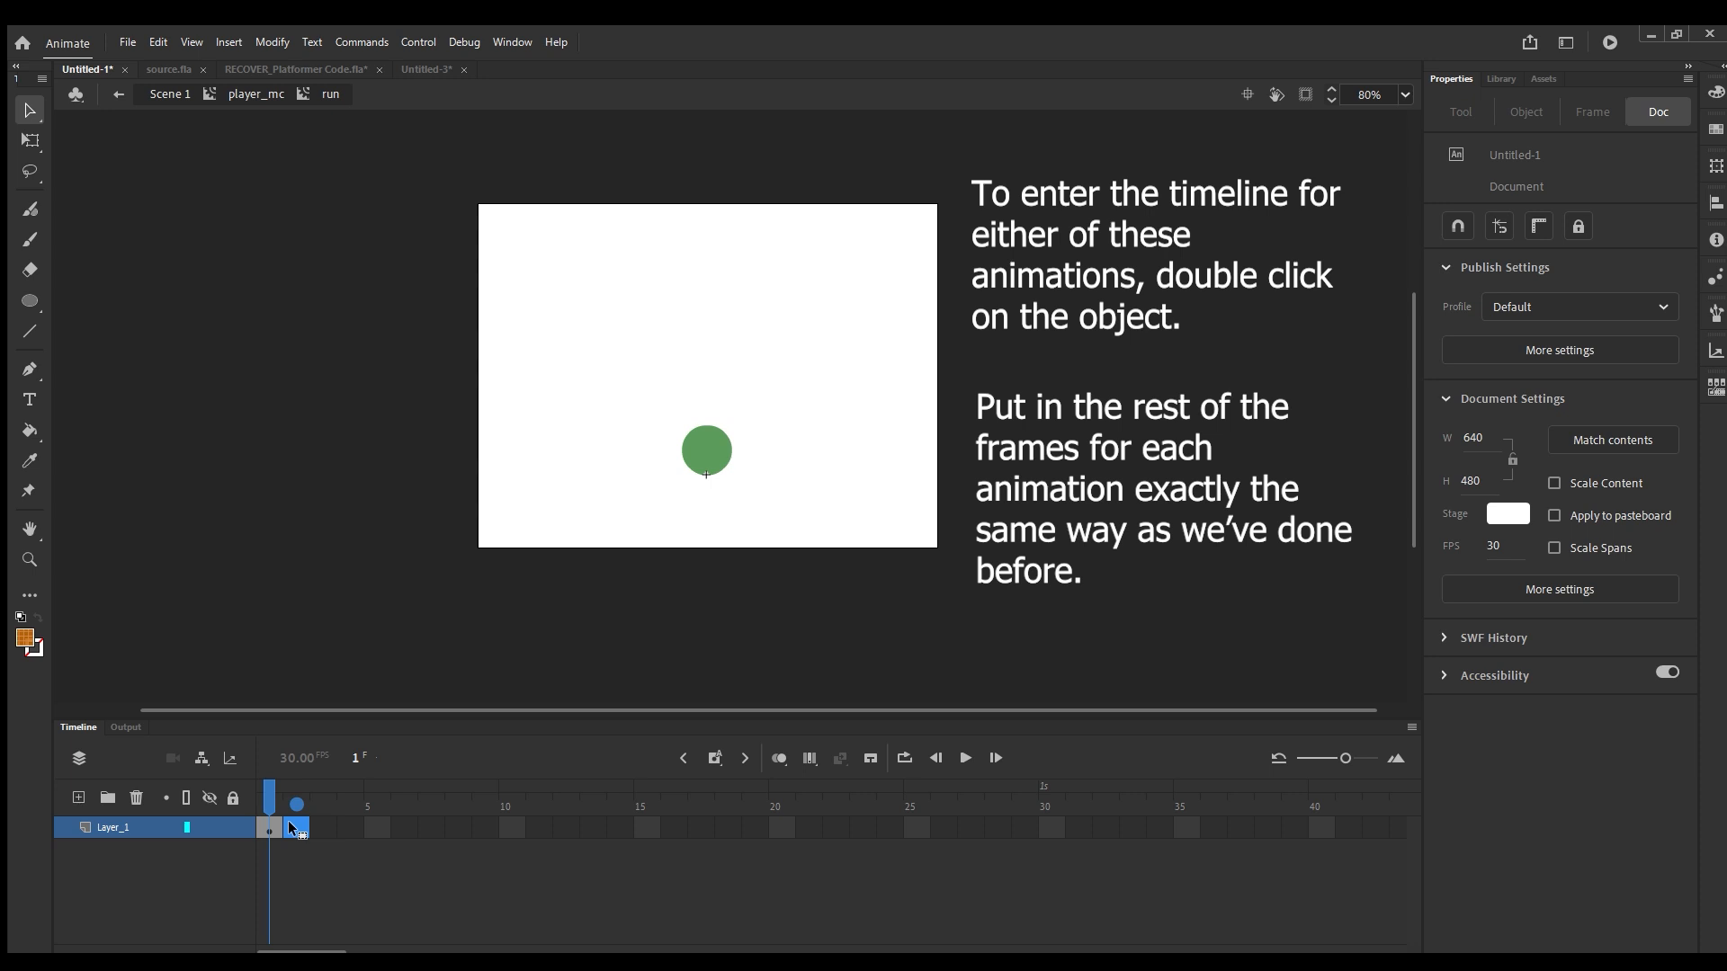
key(F7)
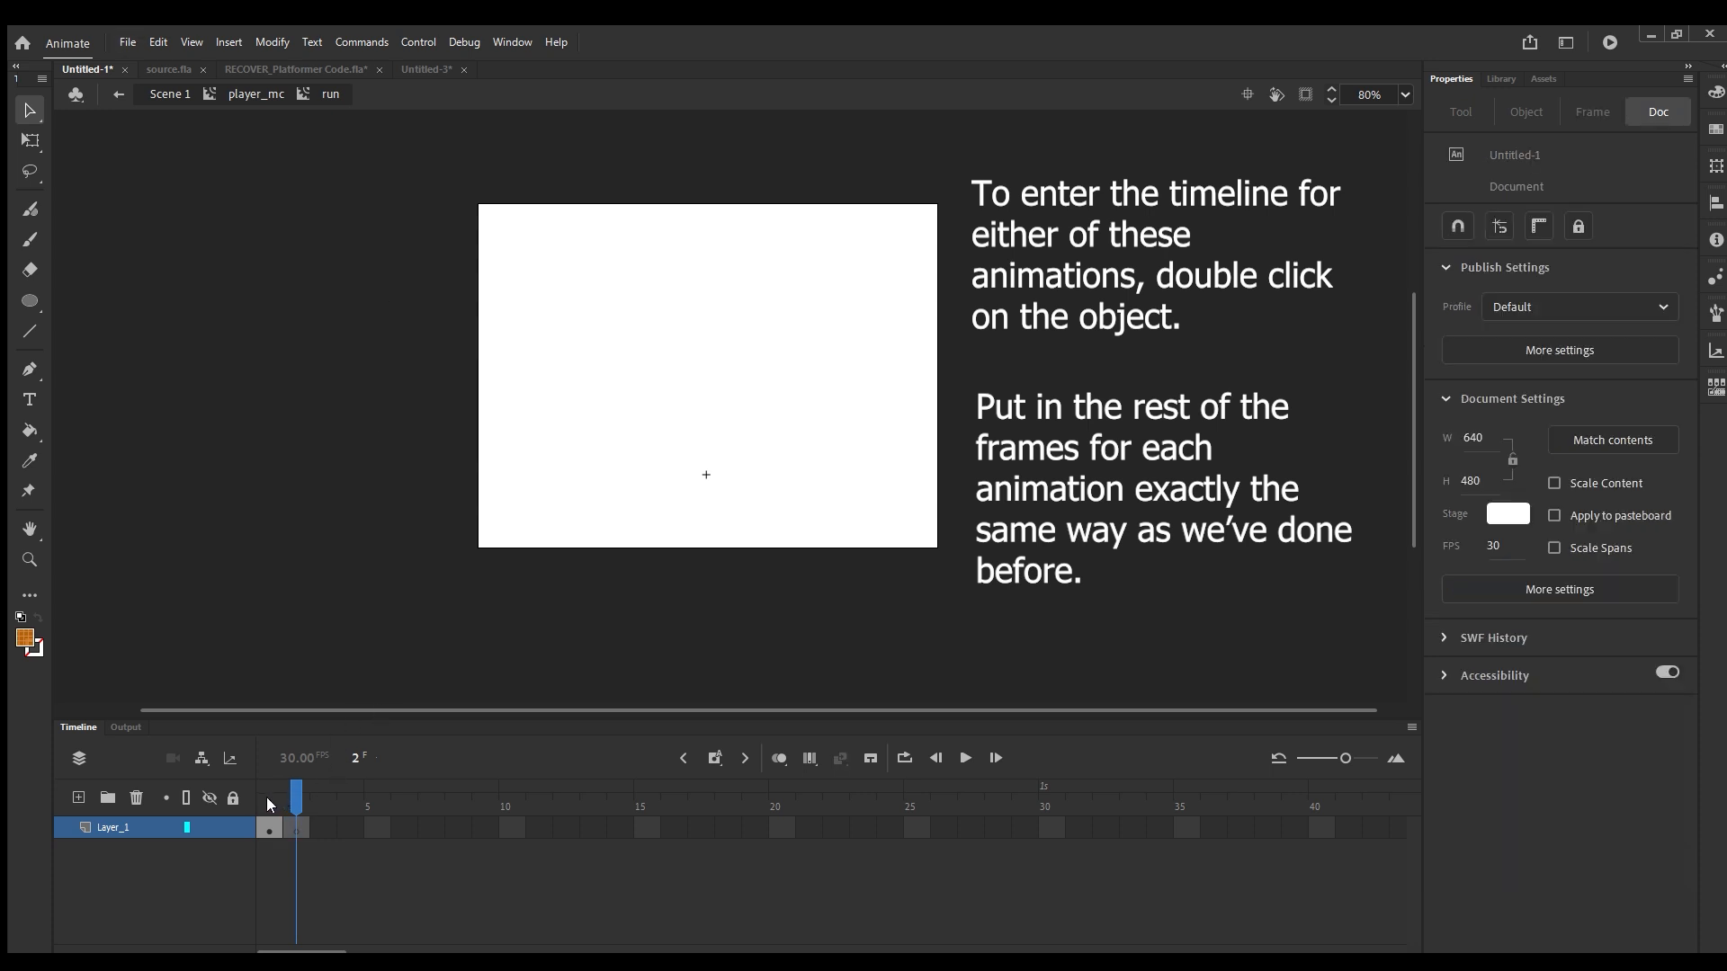
click(270, 827)
click(289, 826)
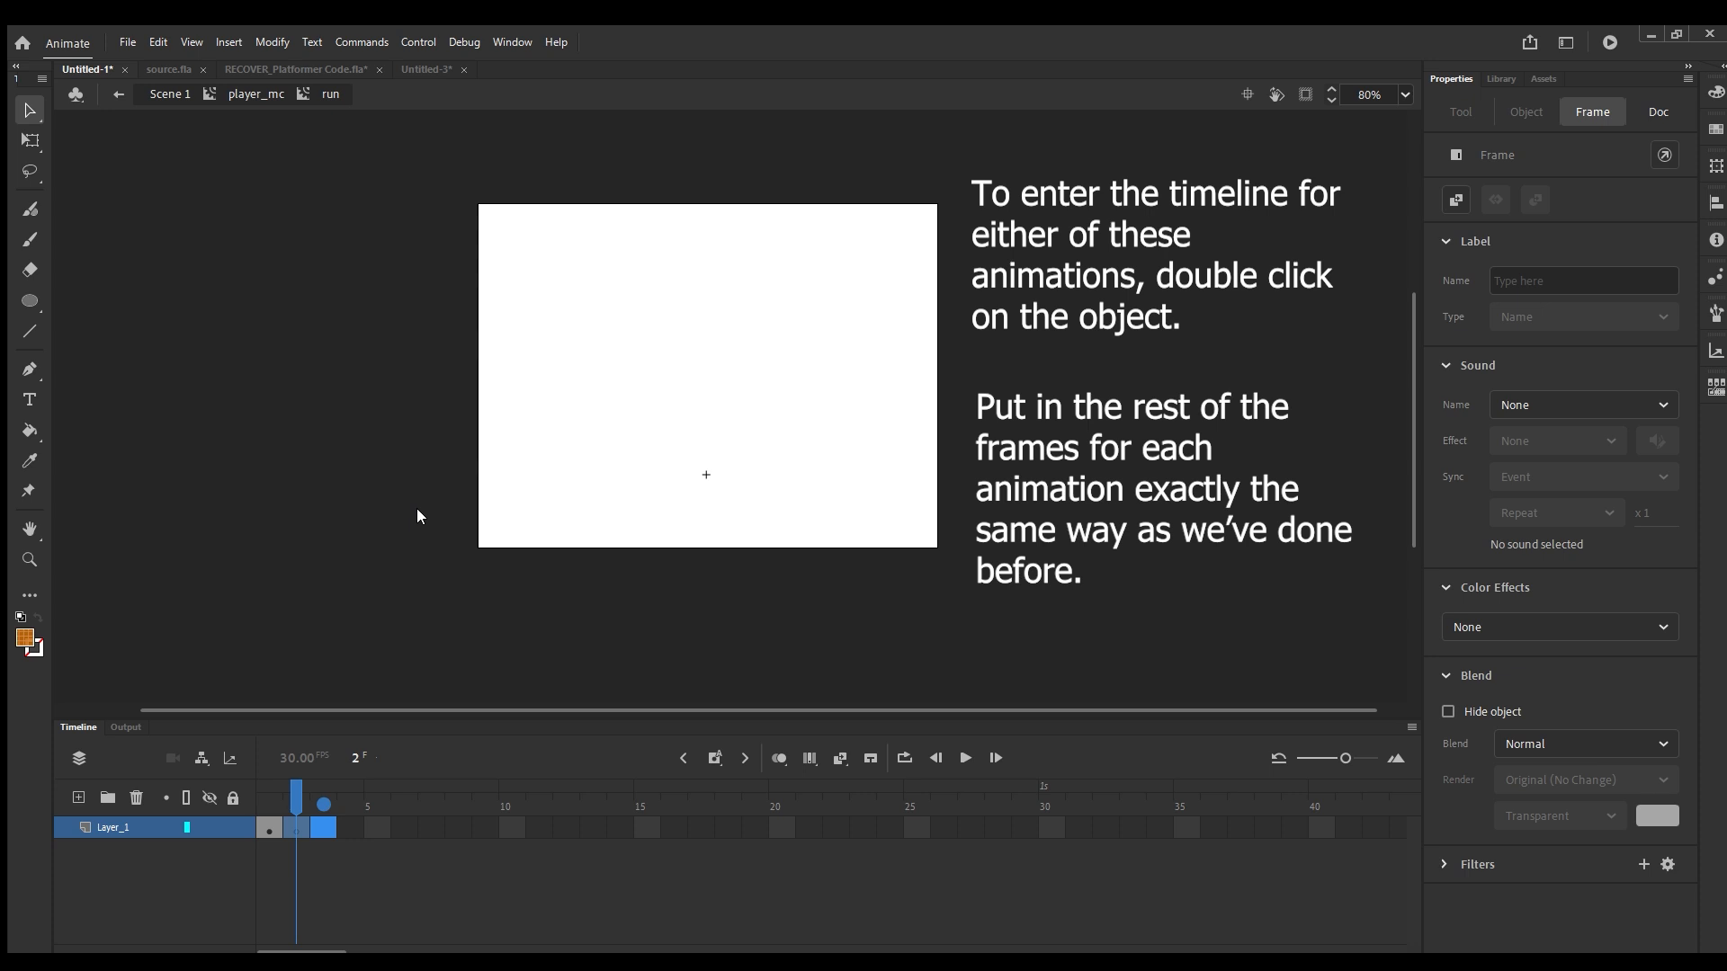
click(409, 560)
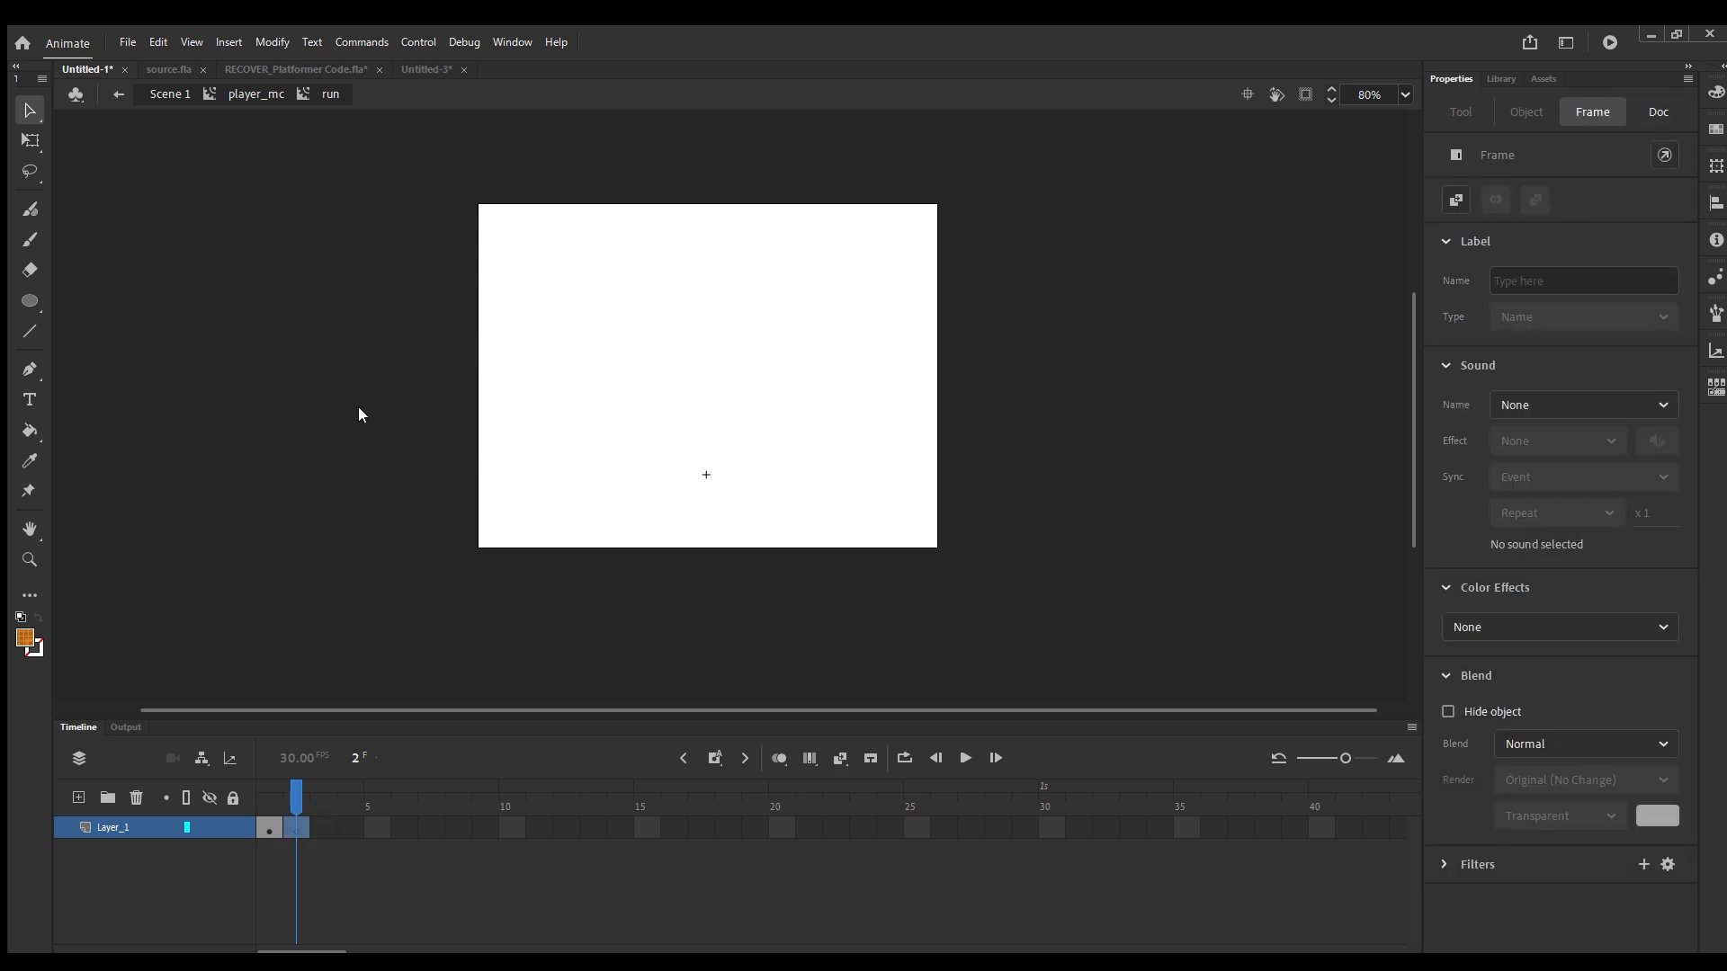
key(ctrl+z)
Add a keyframe at frame 2 of the run timeline and reshape the green circle there into a slightly taller, egg-like form.
key(F6)
drag(718, 454, 719, 448)
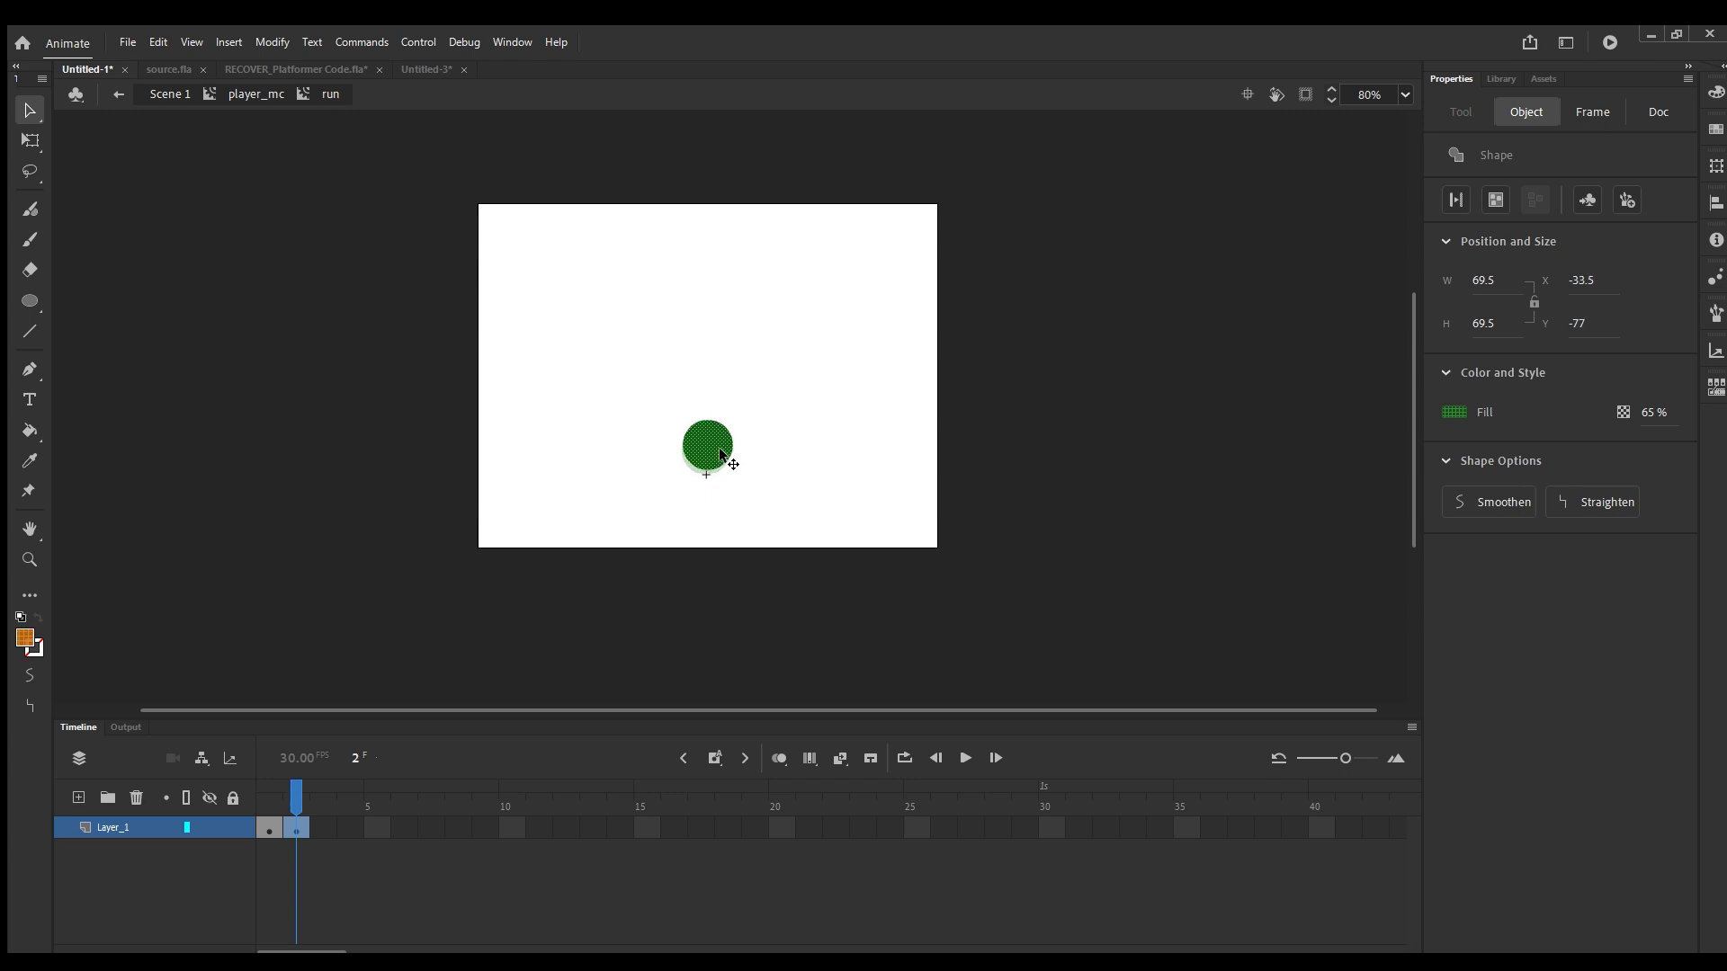
click(703, 466)
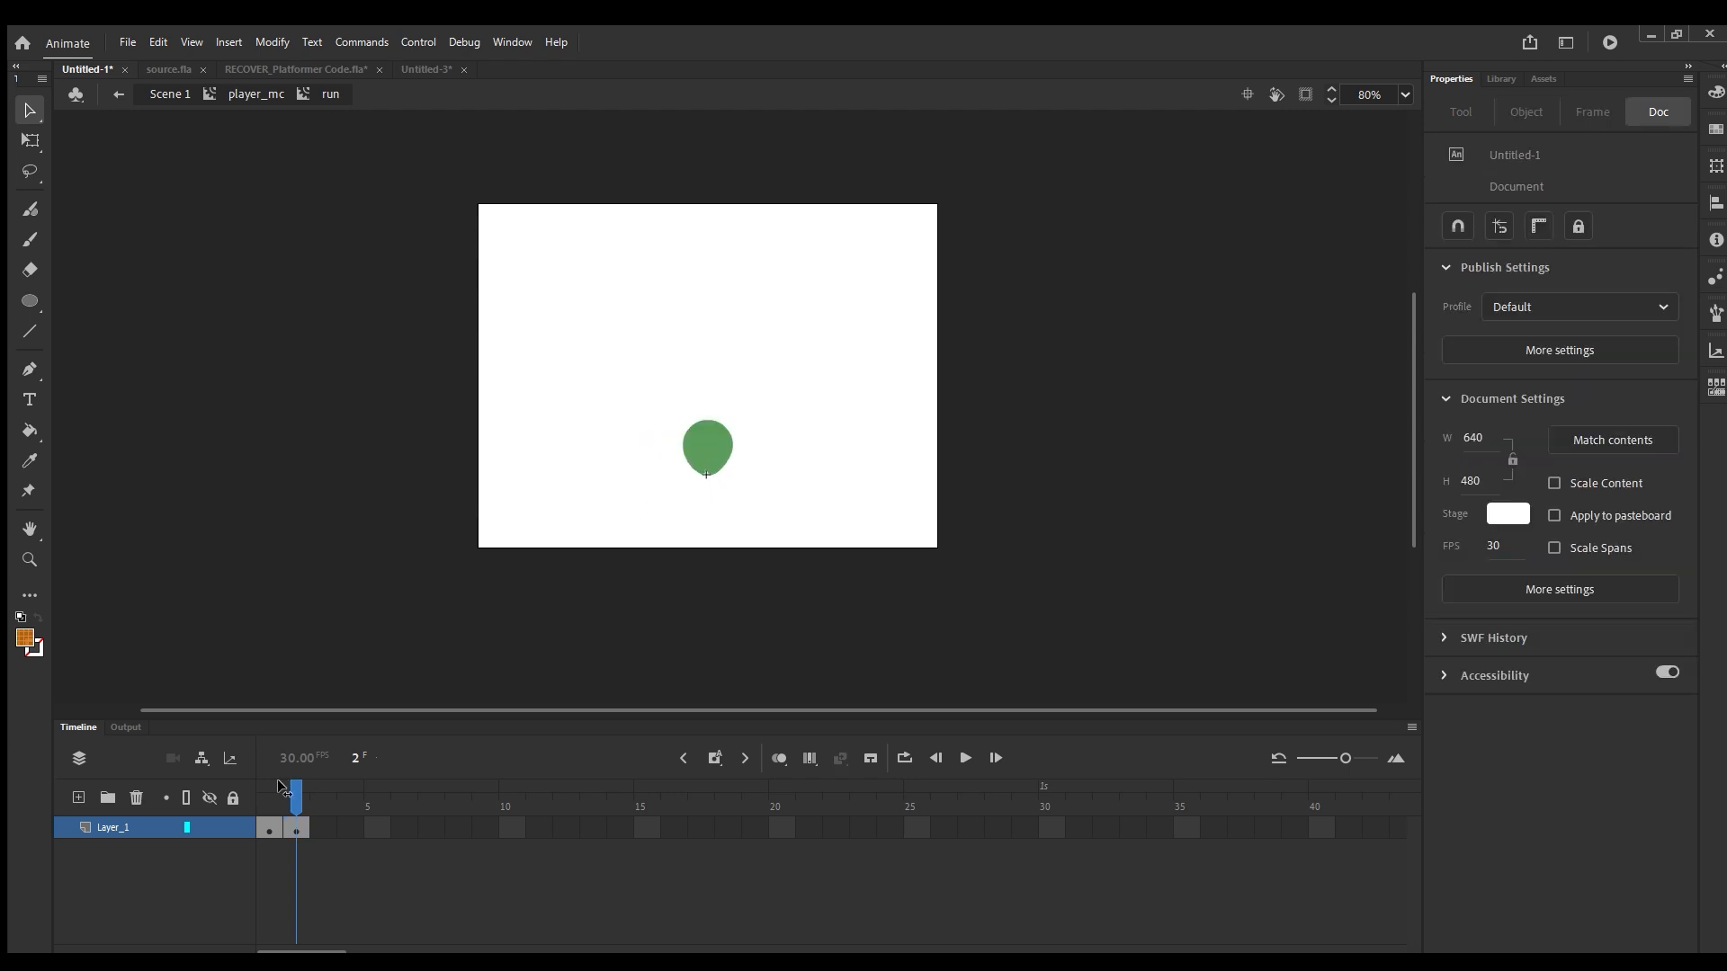
Add a keyframe at frame 3 of the run timeline and reshape the green shape into a narrower, taller oval.
key(F6)
click(700, 448)
key(Escape)
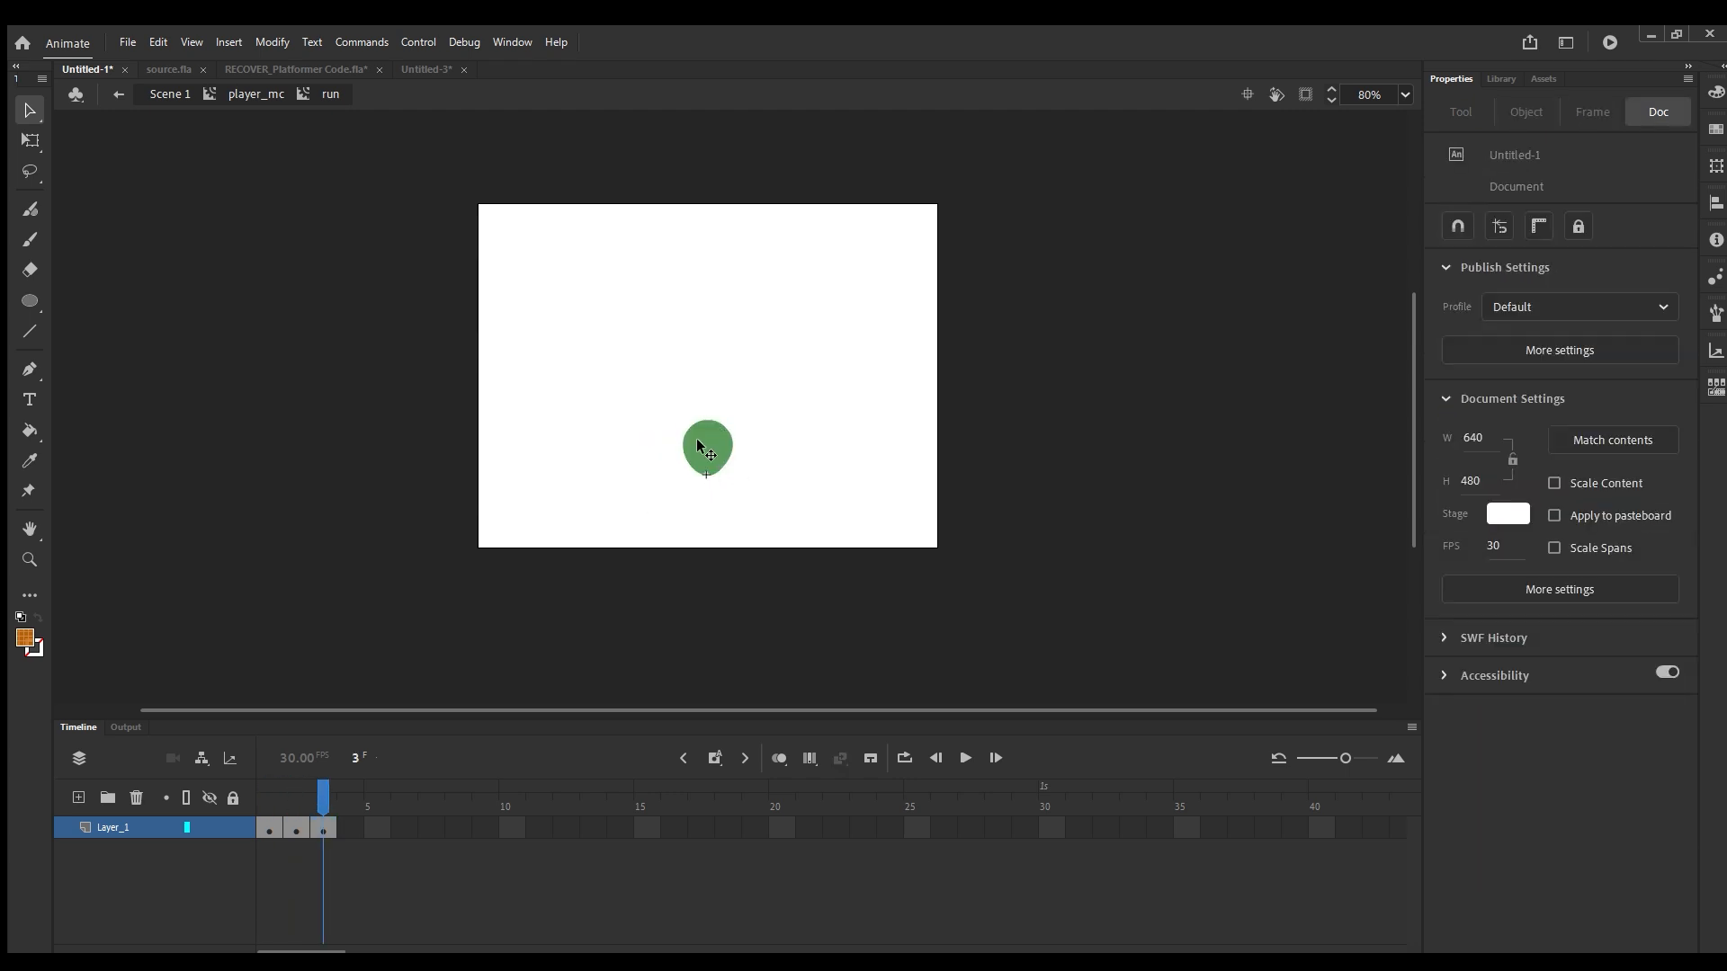
mouse_move(706, 419)
mouse_down()
mouse_move(687, 437)
mouse_move(722, 444)
mouse_up()
Turn on loop playback for frames 1 to 3 and preview the run animation.
drag(322, 788, 269, 829)
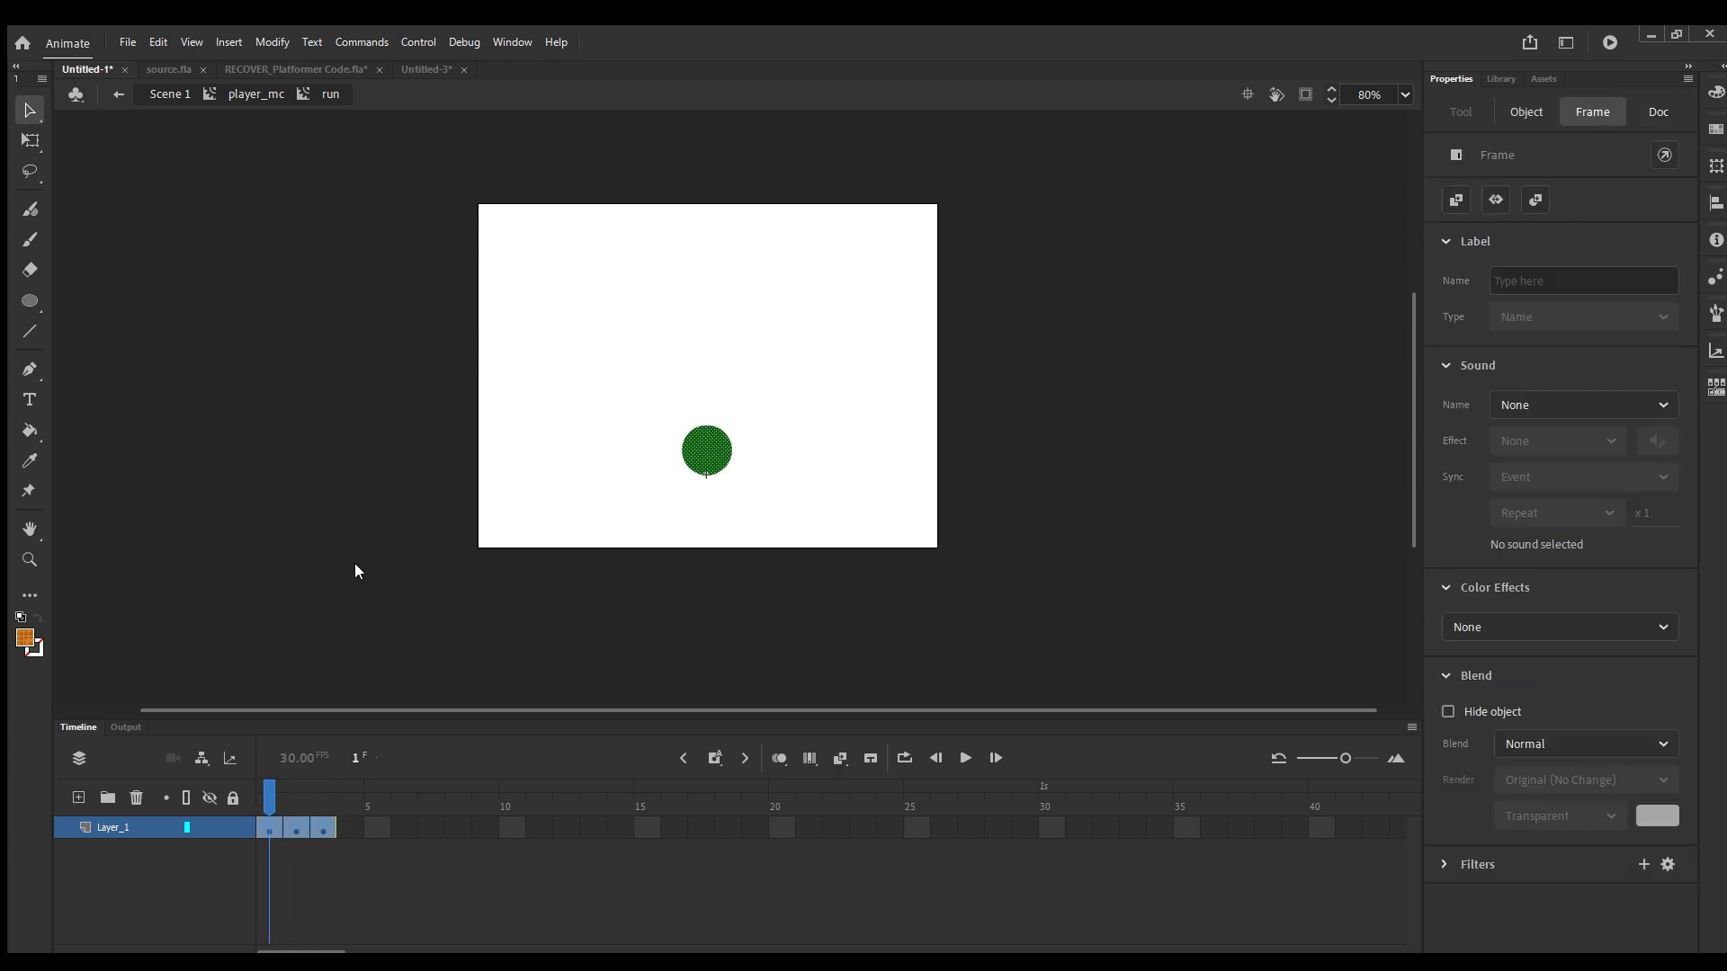
click(313, 860)
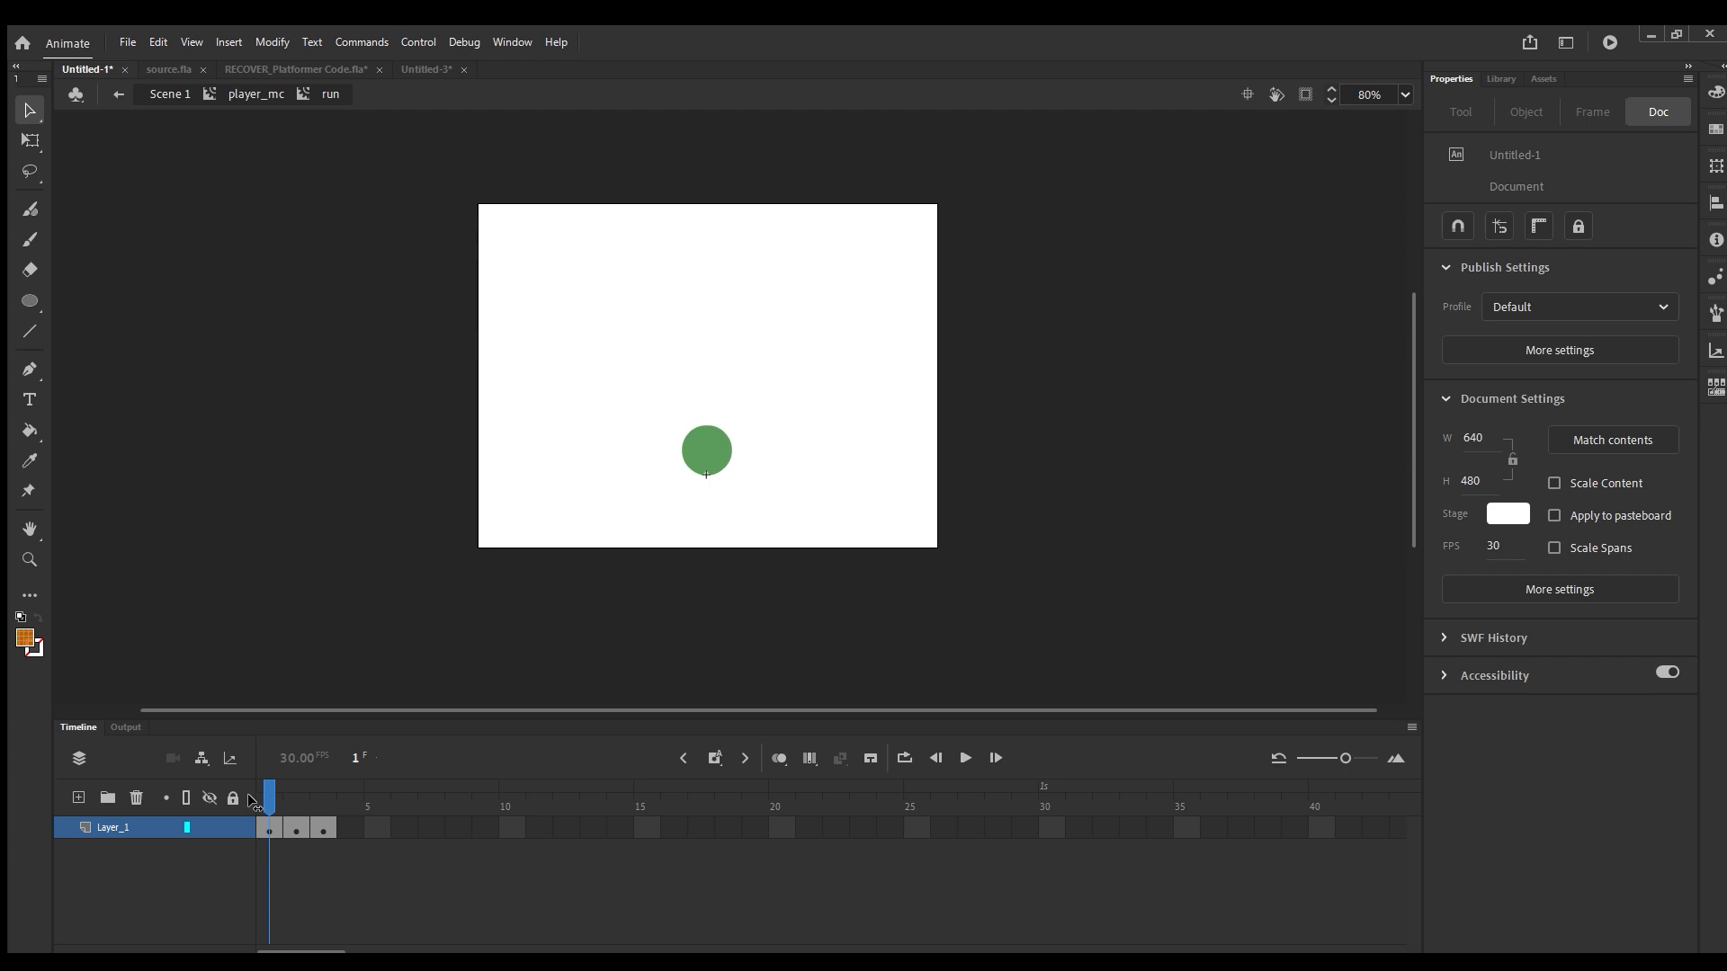
mouse_move(270, 804)
mouse_down()
mouse_move(317, 807)
mouse_move(256, 814)
mouse_move(317, 828)
mouse_move(267, 833)
mouse_move(320, 833)
mouse_move(268, 838)
mouse_move(322, 845)
mouse_move(266, 837)
mouse_up()
click(962, 758)
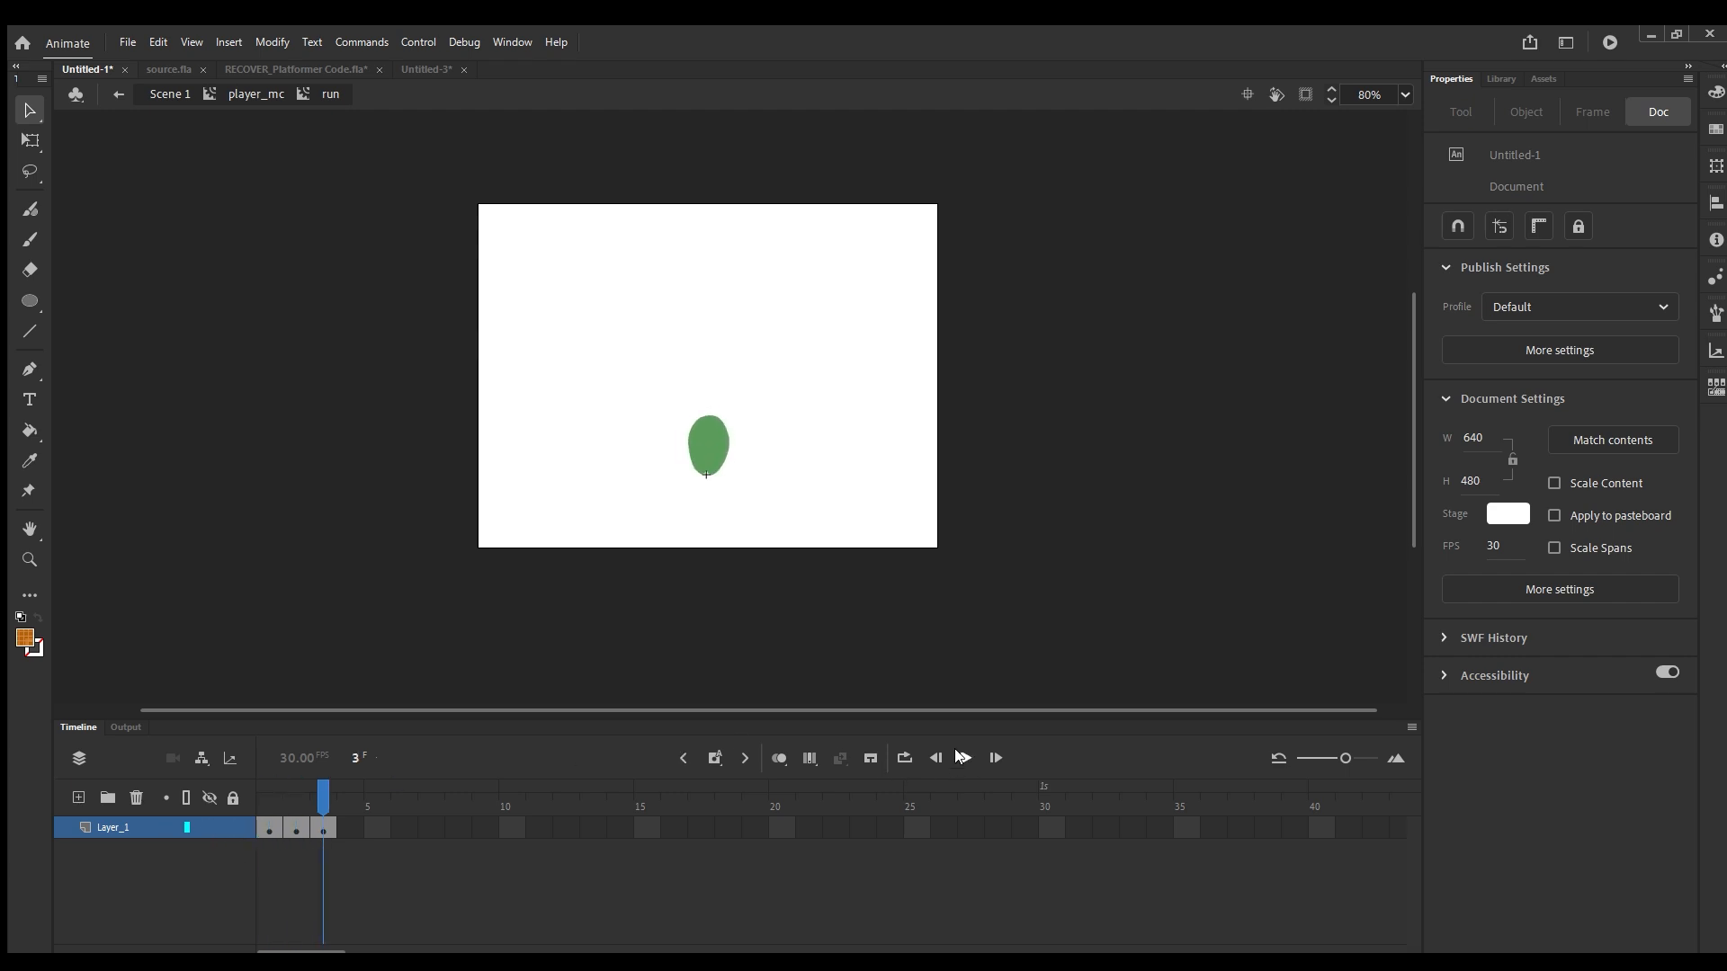
click(905, 758)
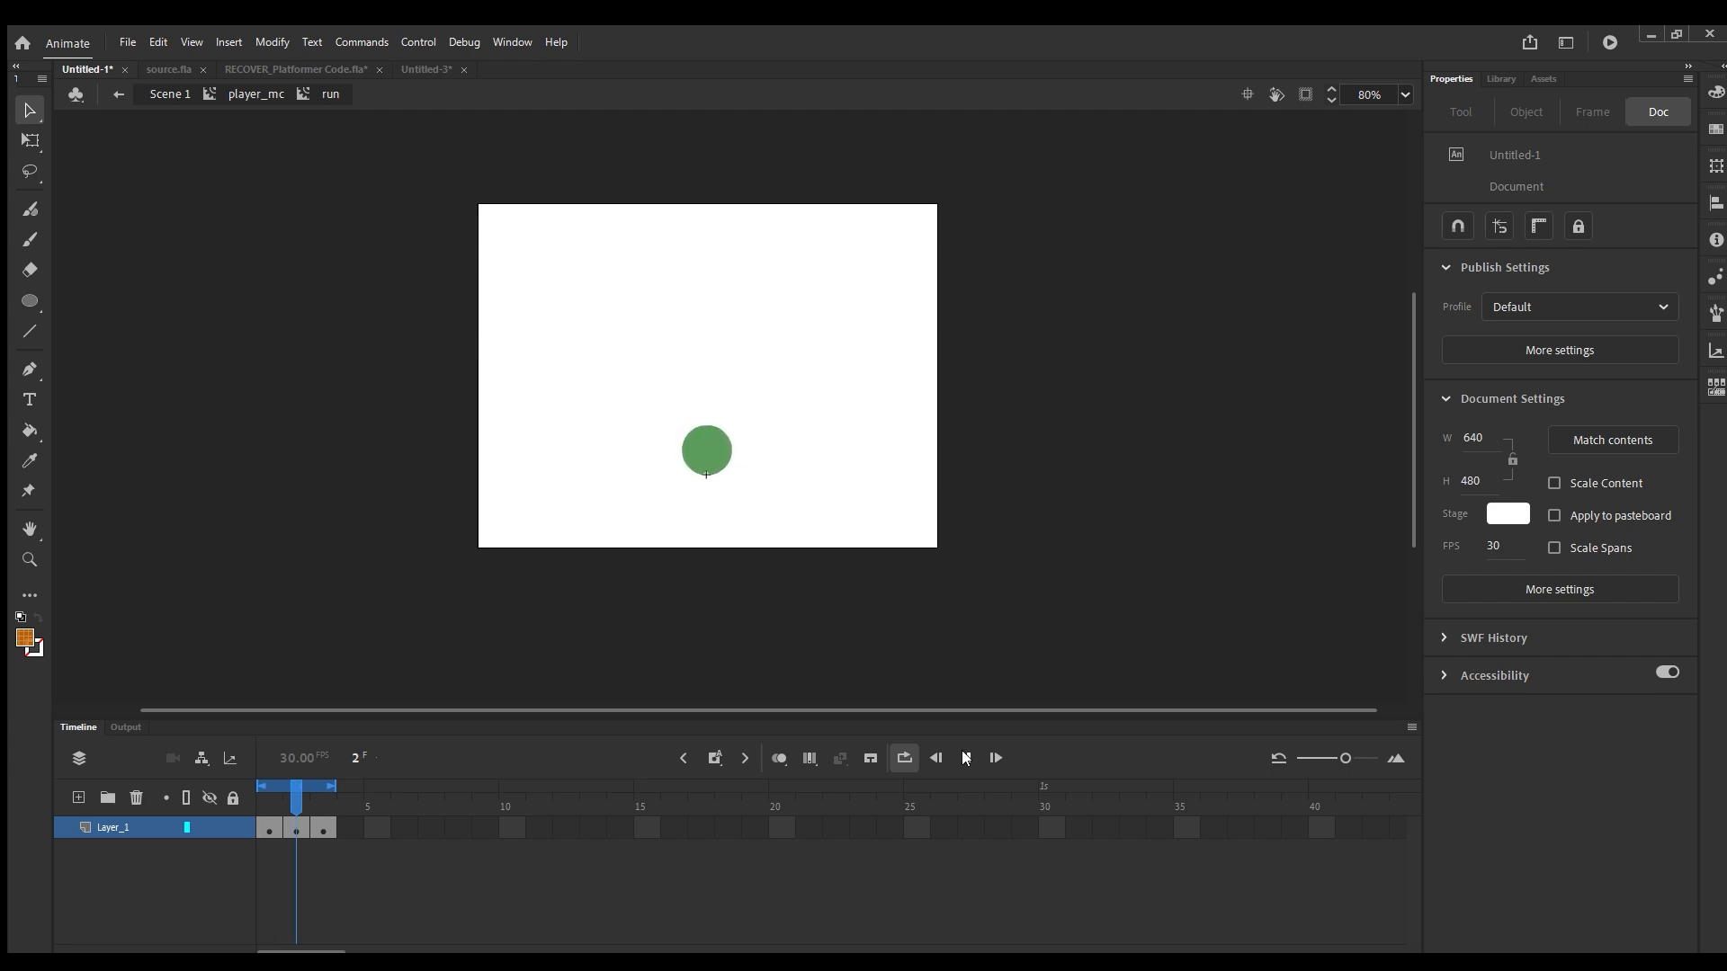
click(965, 758)
Copy frames 1 to 3 of the run timeline and paste them starting at frame 4.
drag(270, 829, 326, 832)
click(323, 829)
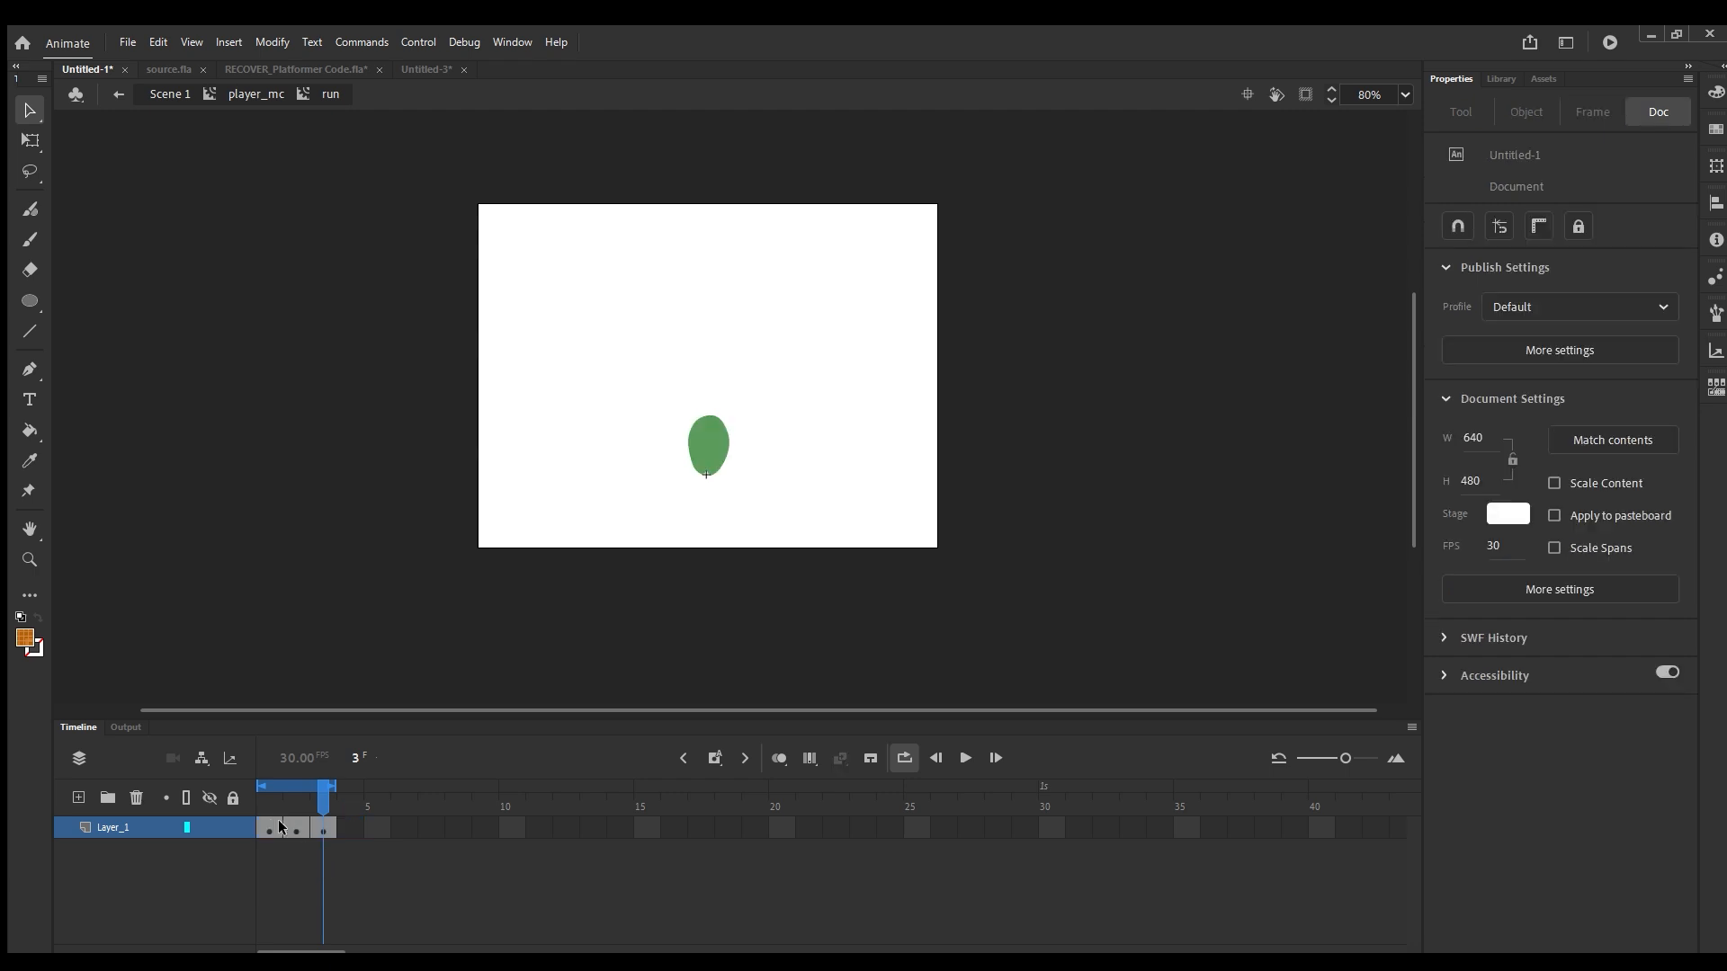
drag(312, 826, 258, 823)
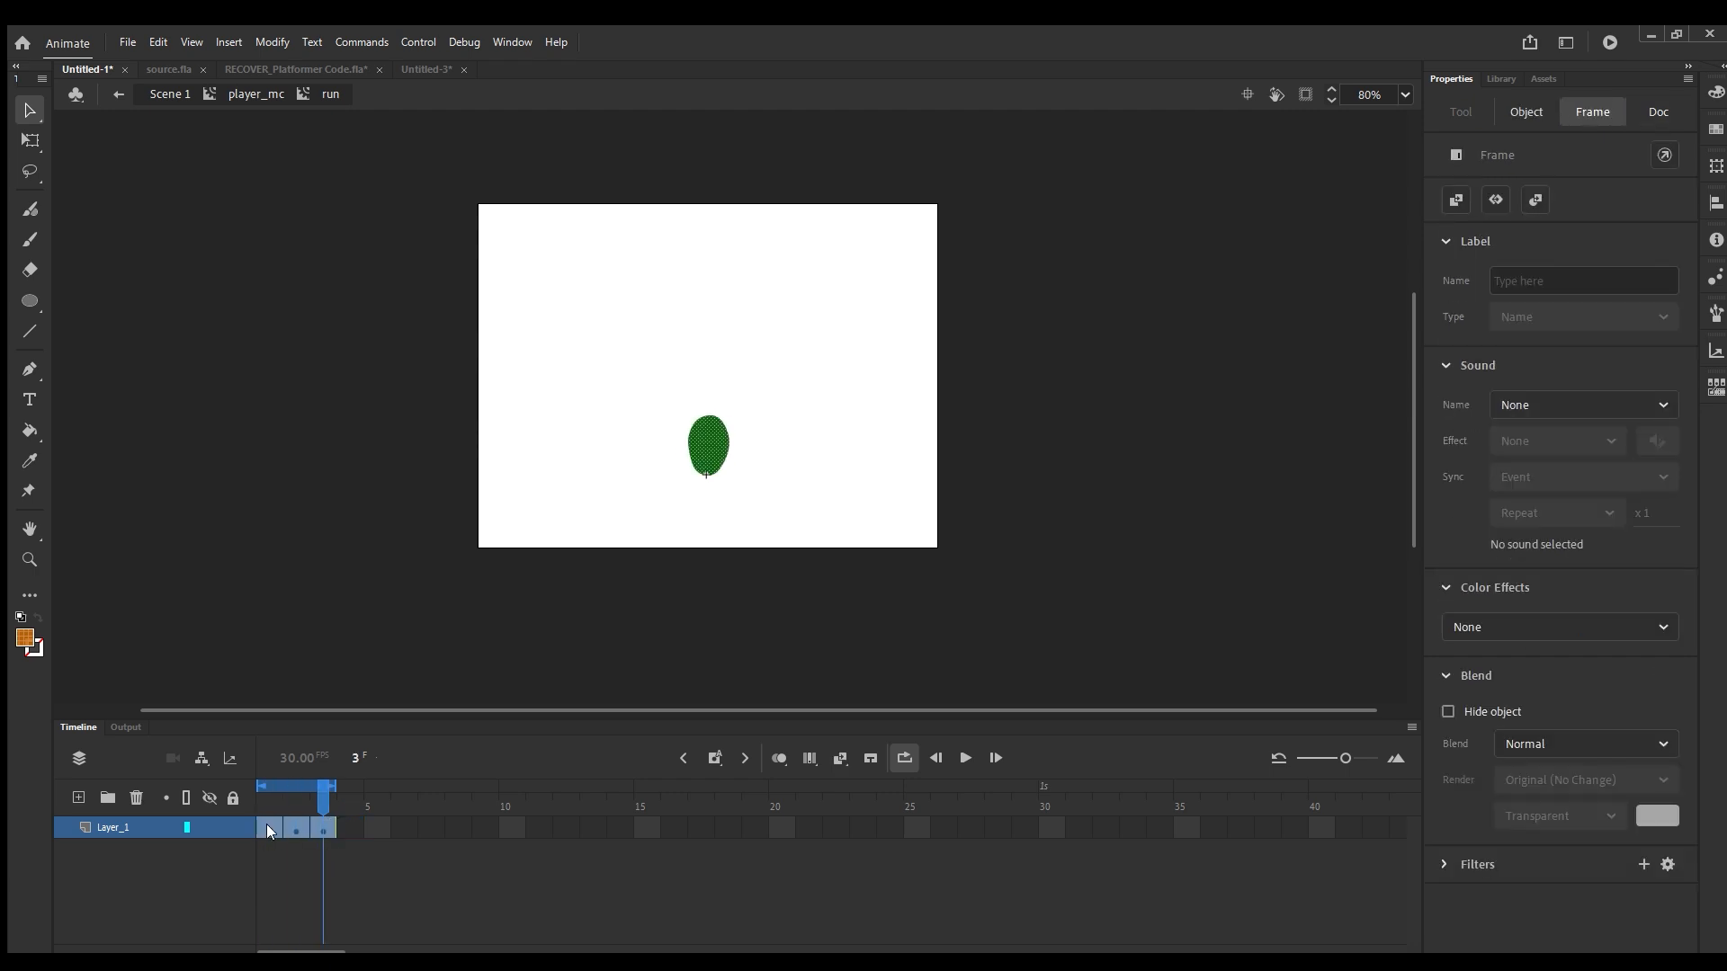
click(348, 826)
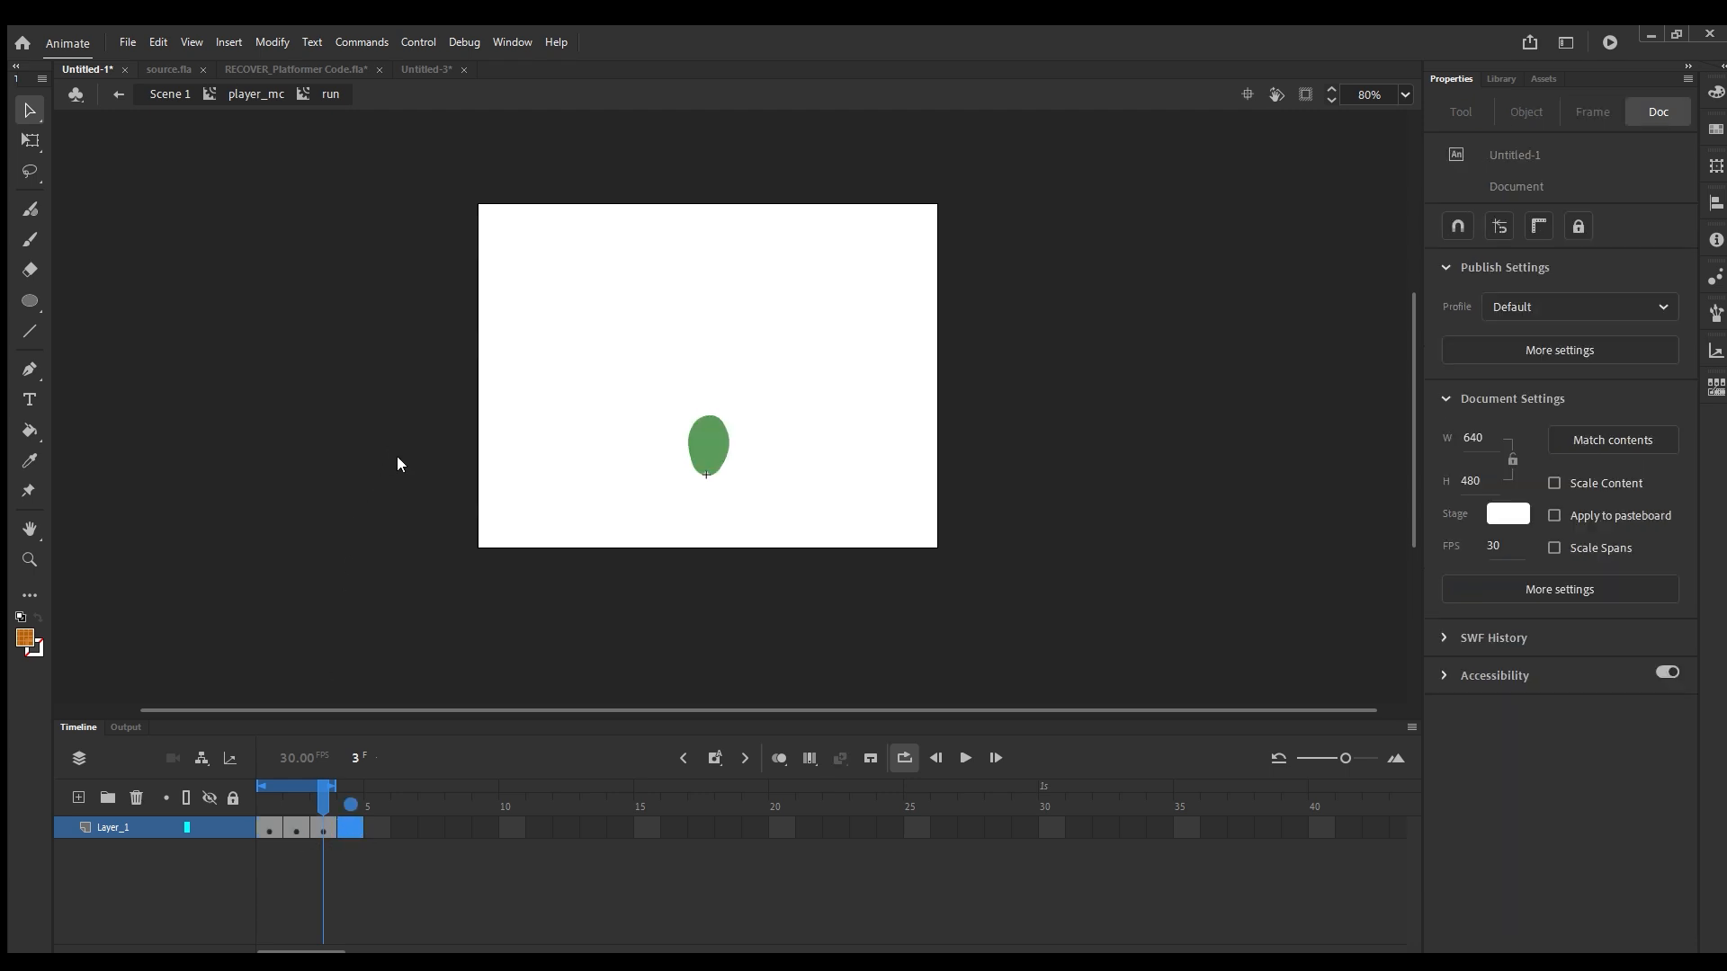
key(ctrl+alt+v)
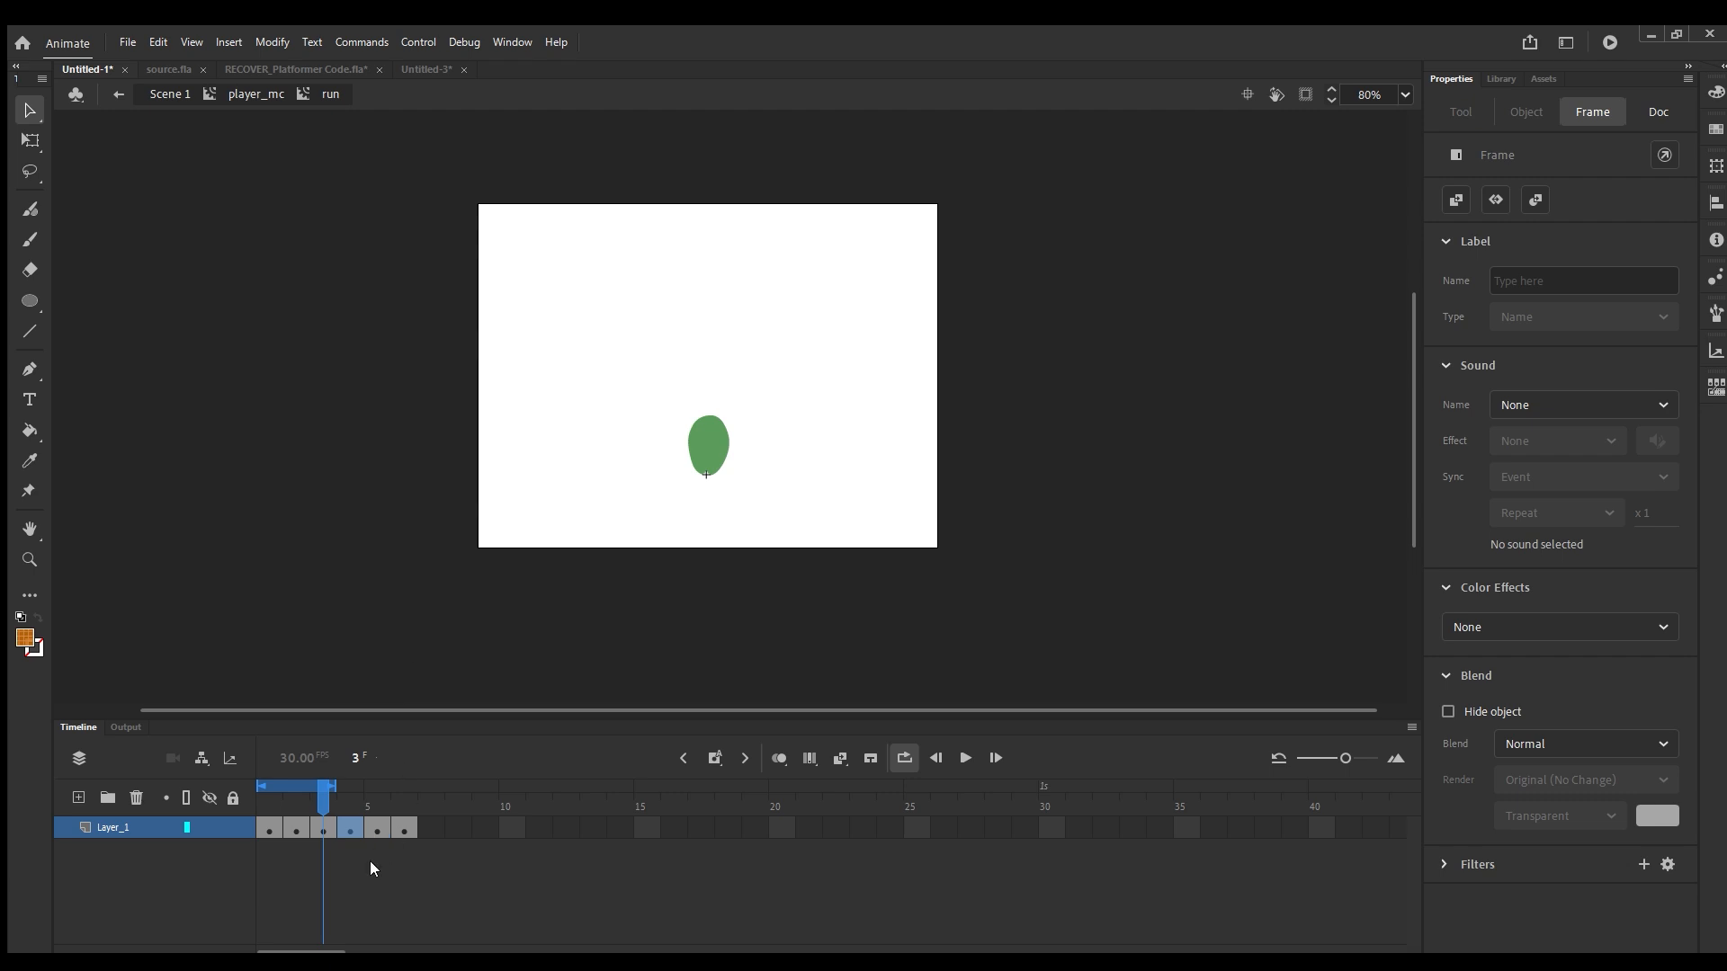
Reverse the order of the pasted frames 4 to 6 in the run timeline.
drag(324, 793, 404, 828)
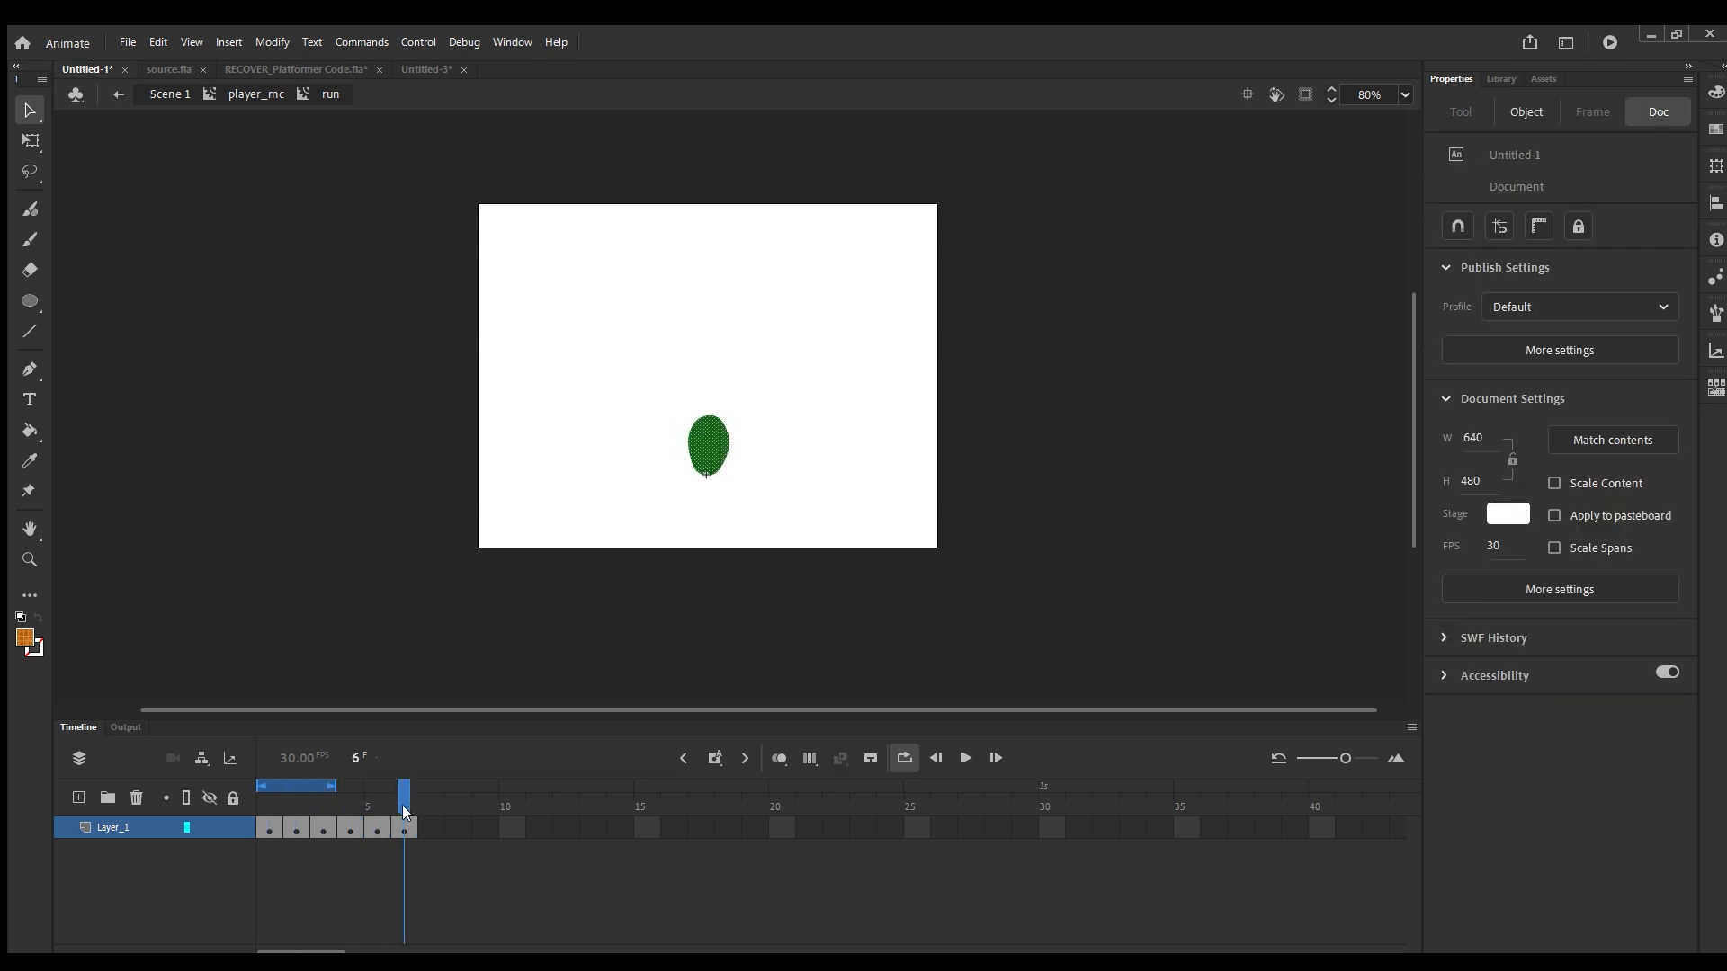
click(355, 827)
click(353, 827)
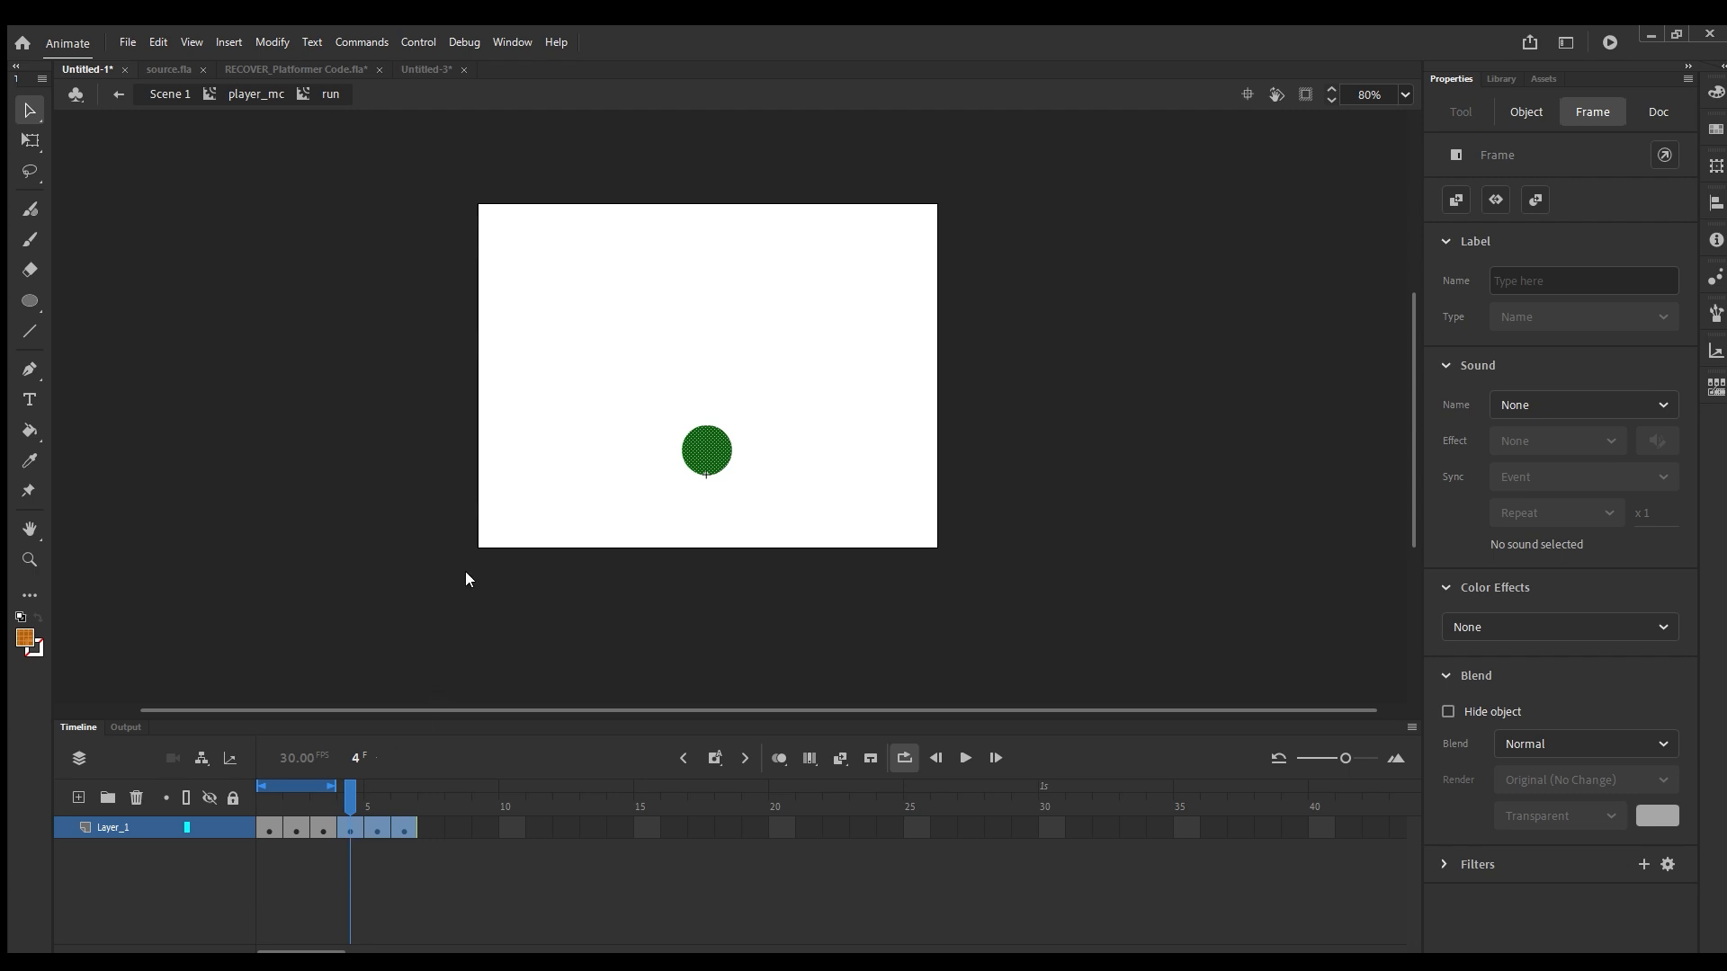
click(454, 723)
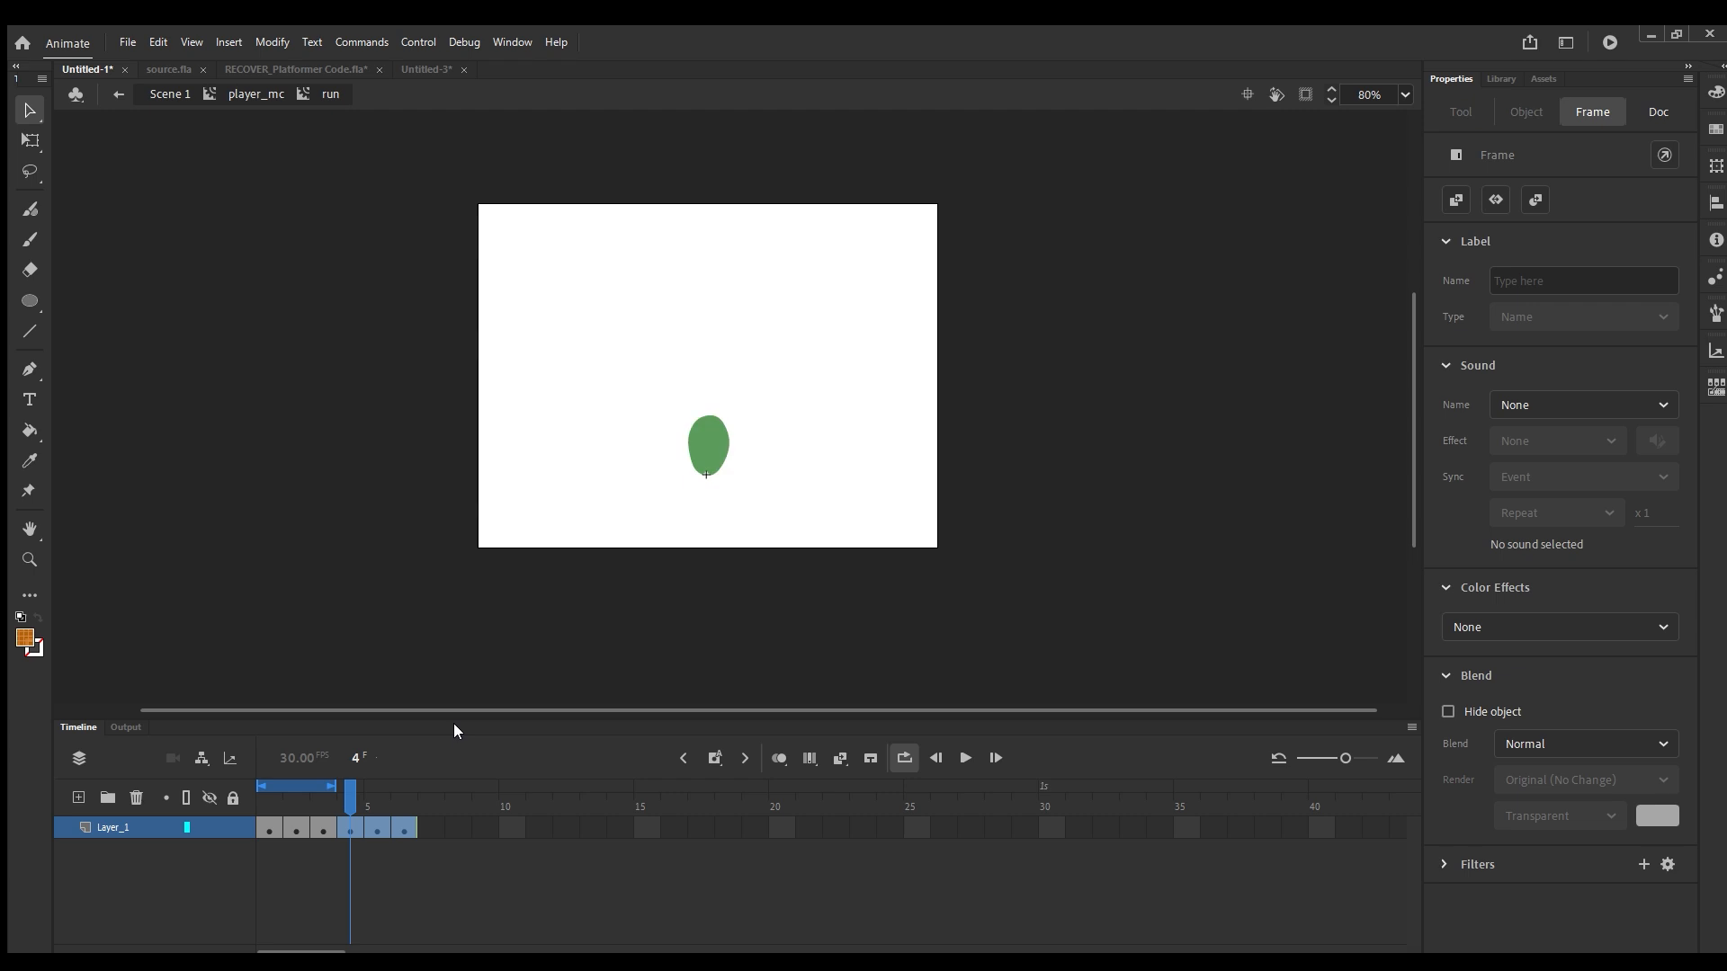
Play the run animation to check its motion and speed, and stop playback.
key(Return)
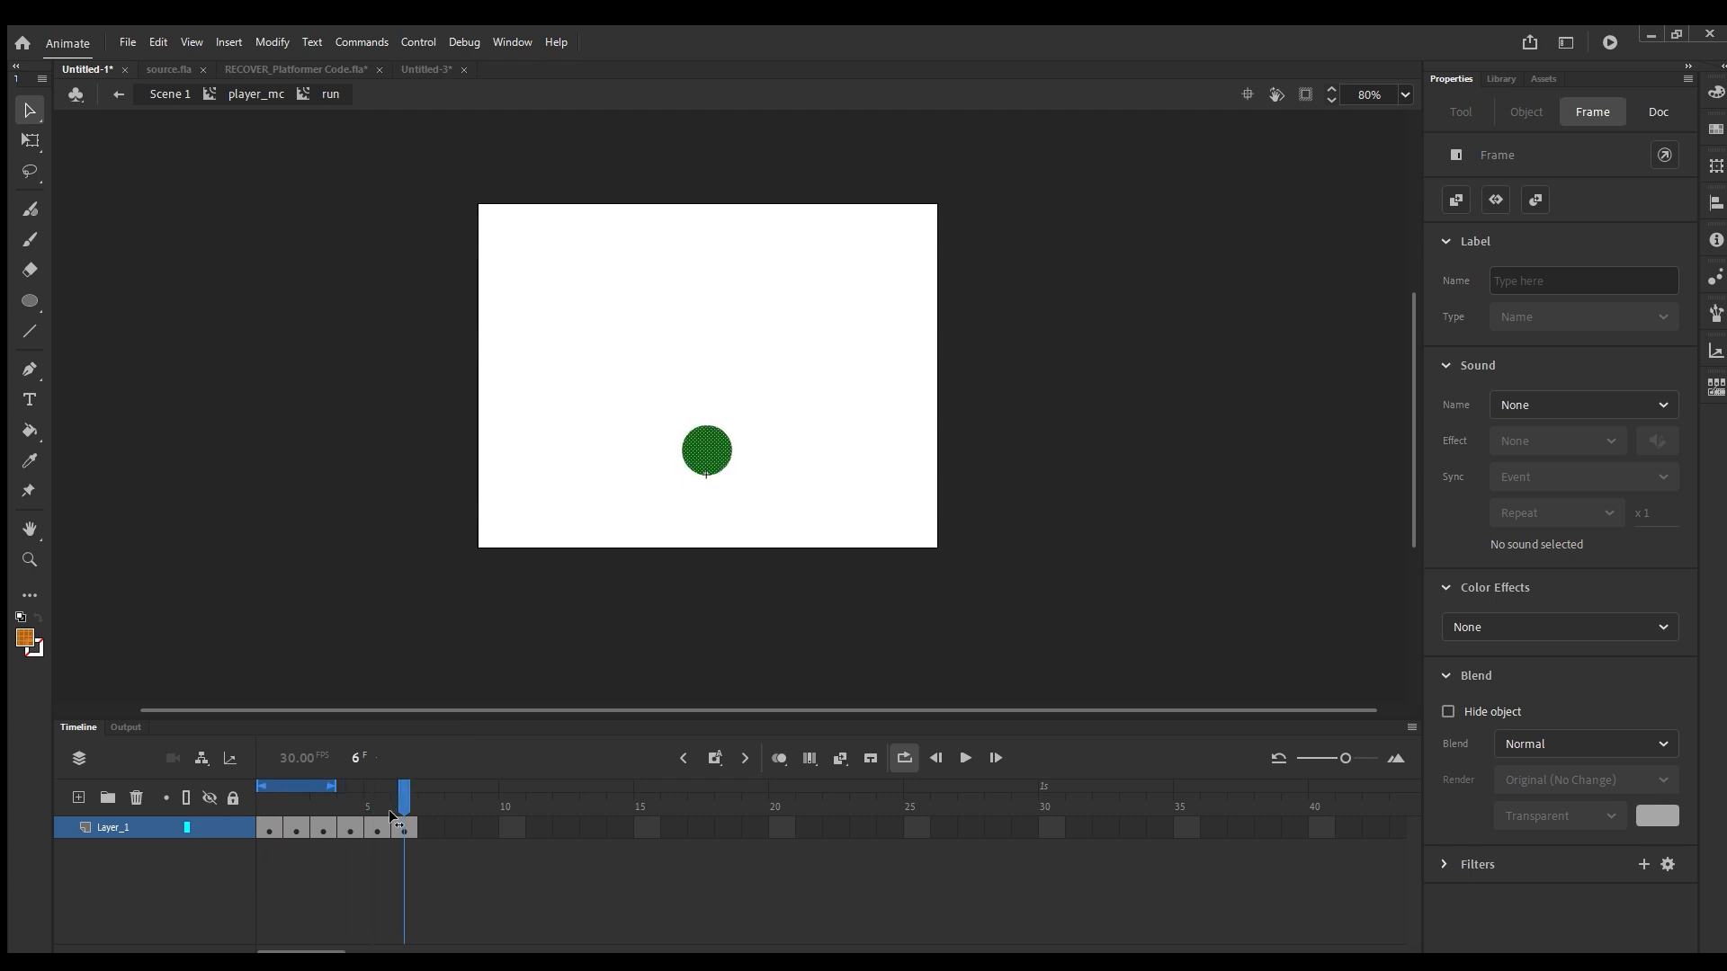
click(965, 758)
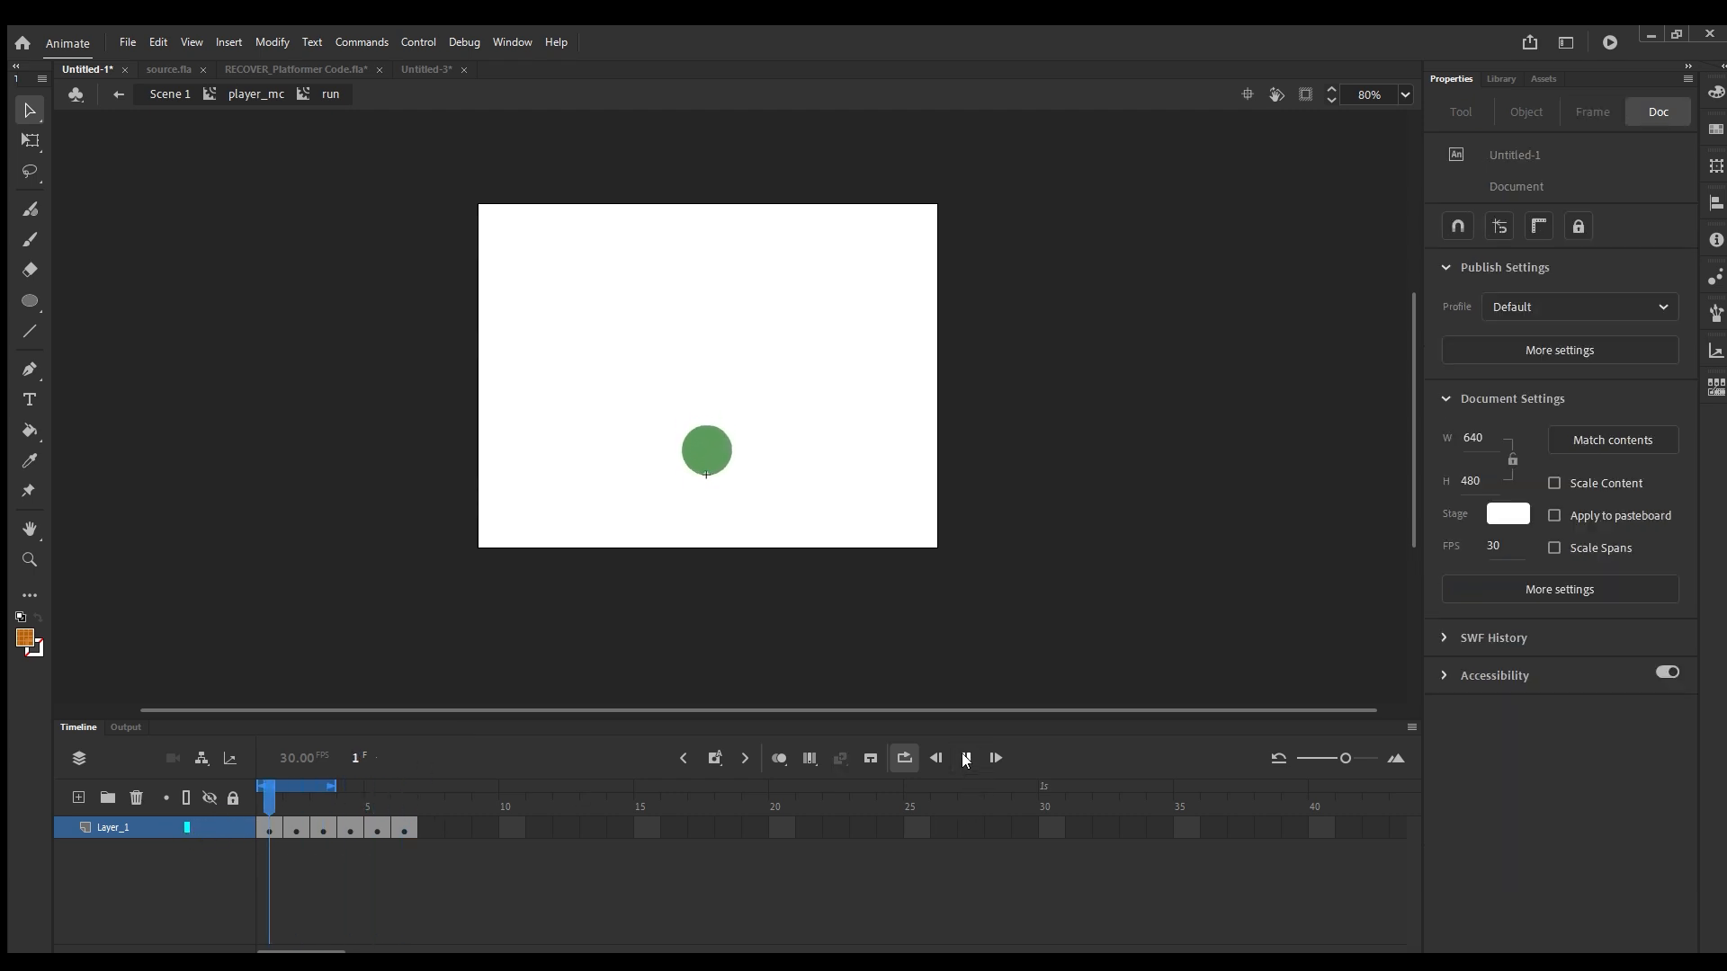
click(965, 758)
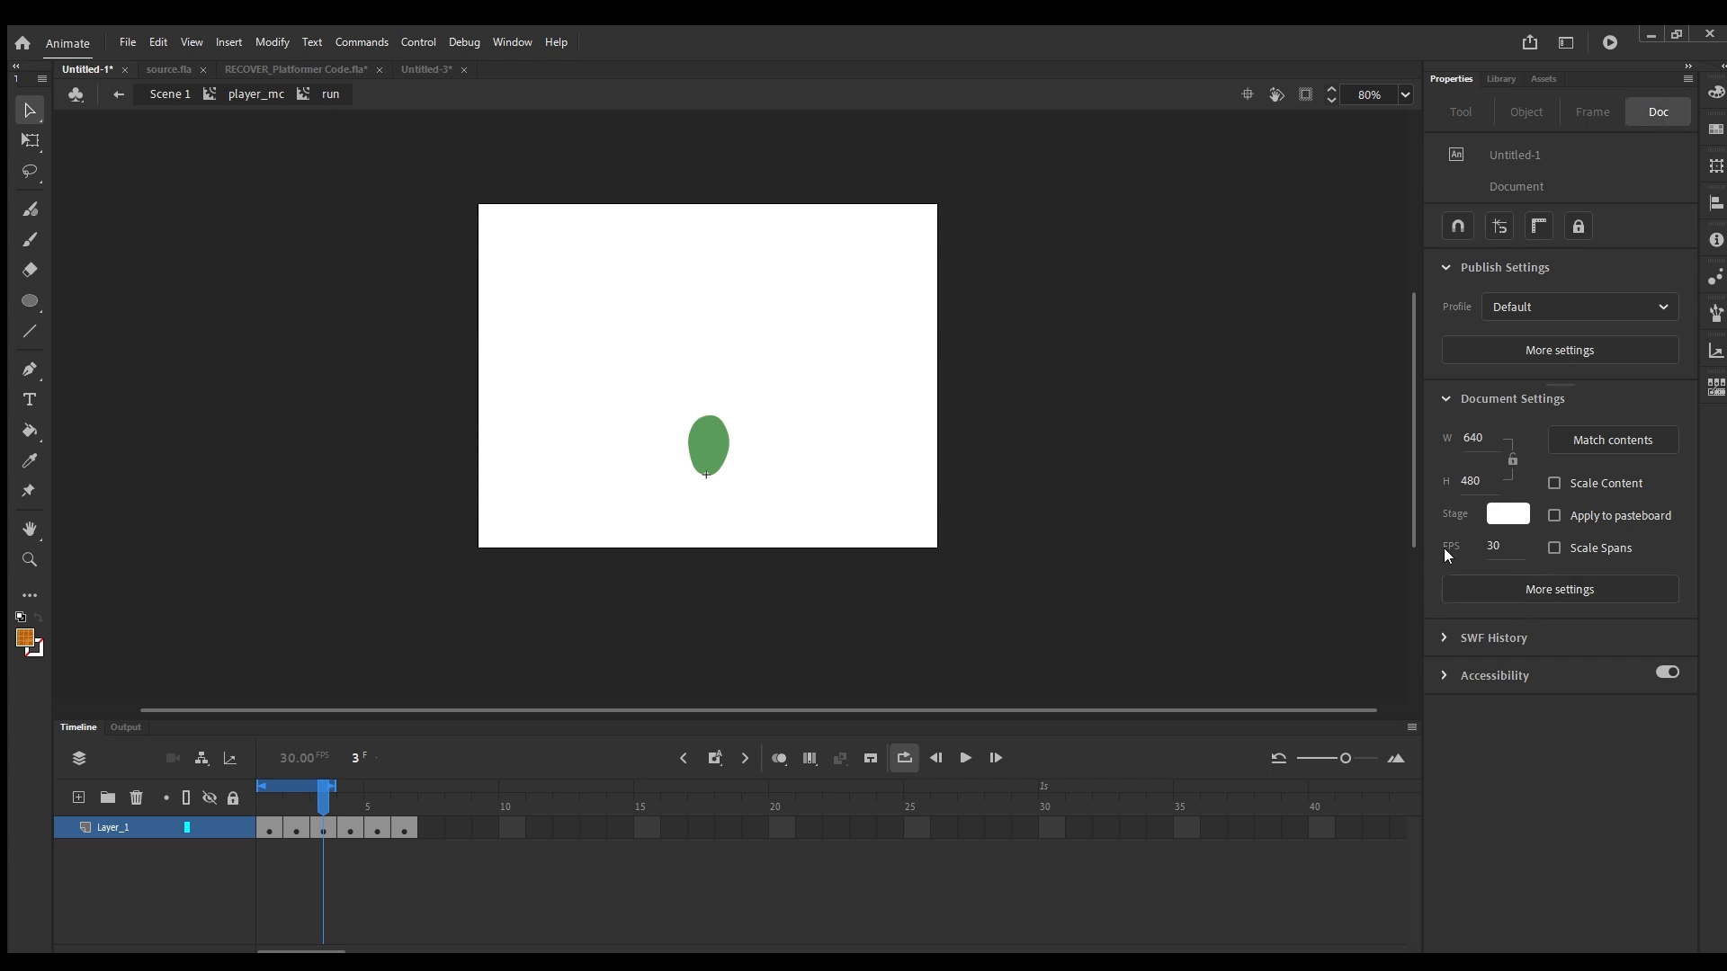
Set the document frame rate to 12 FPS and preview the run animation at that speed.
drag(1493, 555, 1480, 561)
click(1491, 551)
text(12)
key(Return)
click(958, 758)
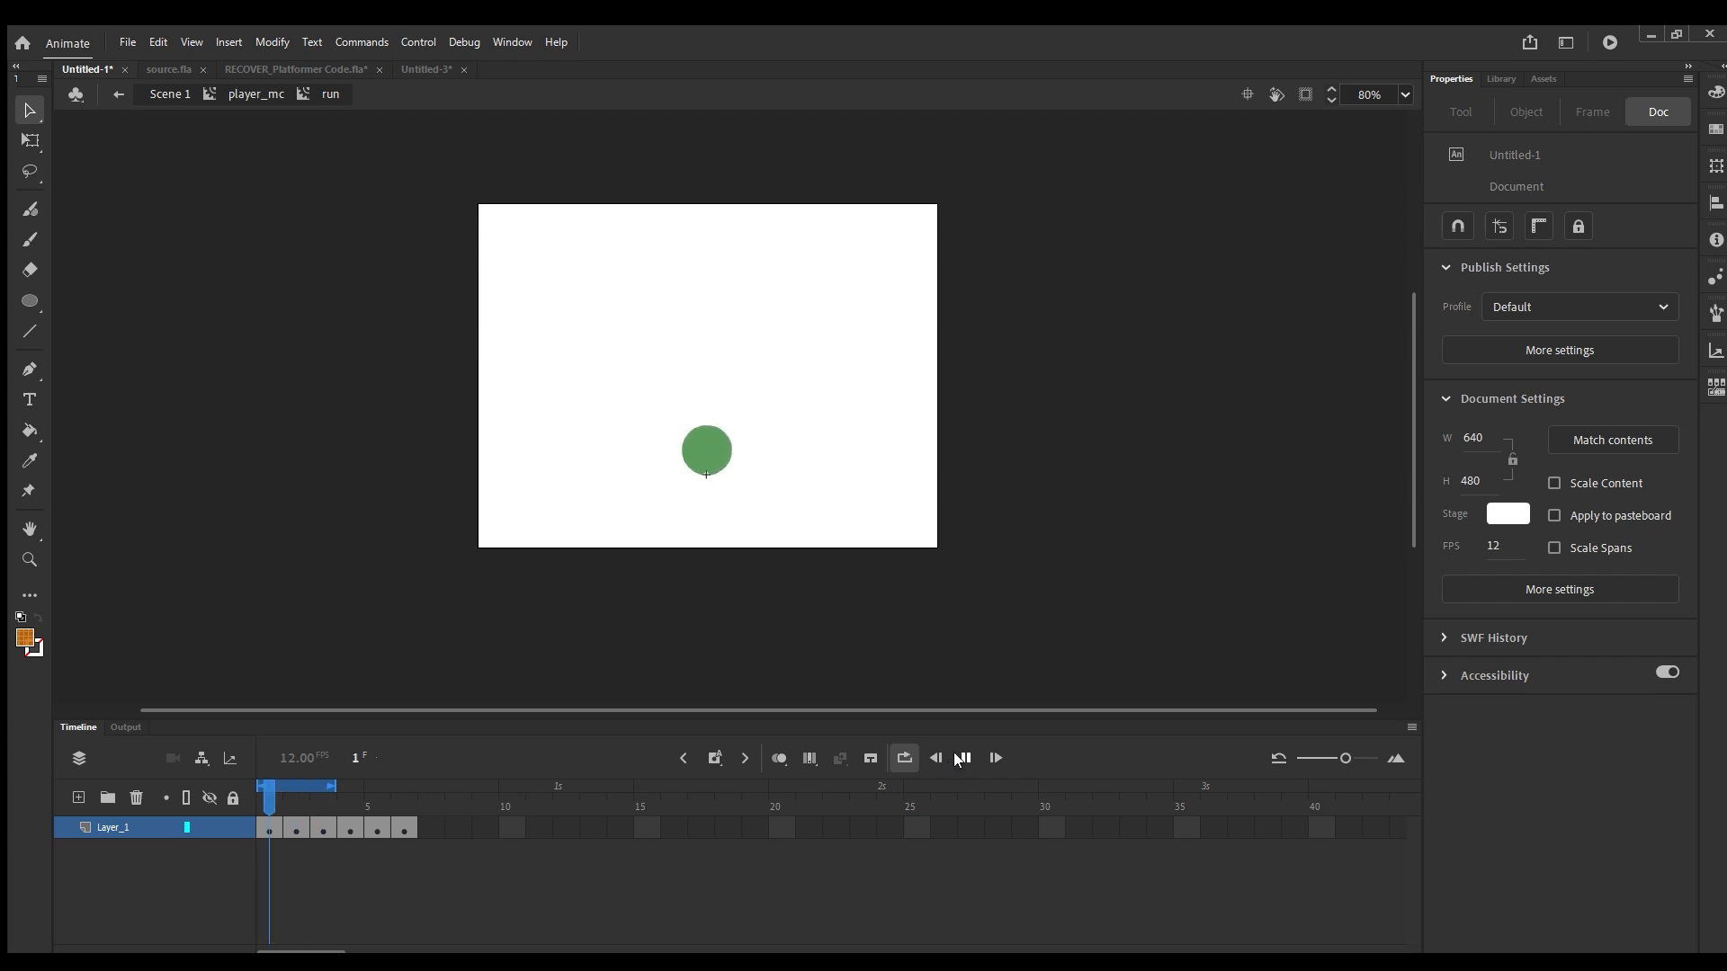
click(951, 756)
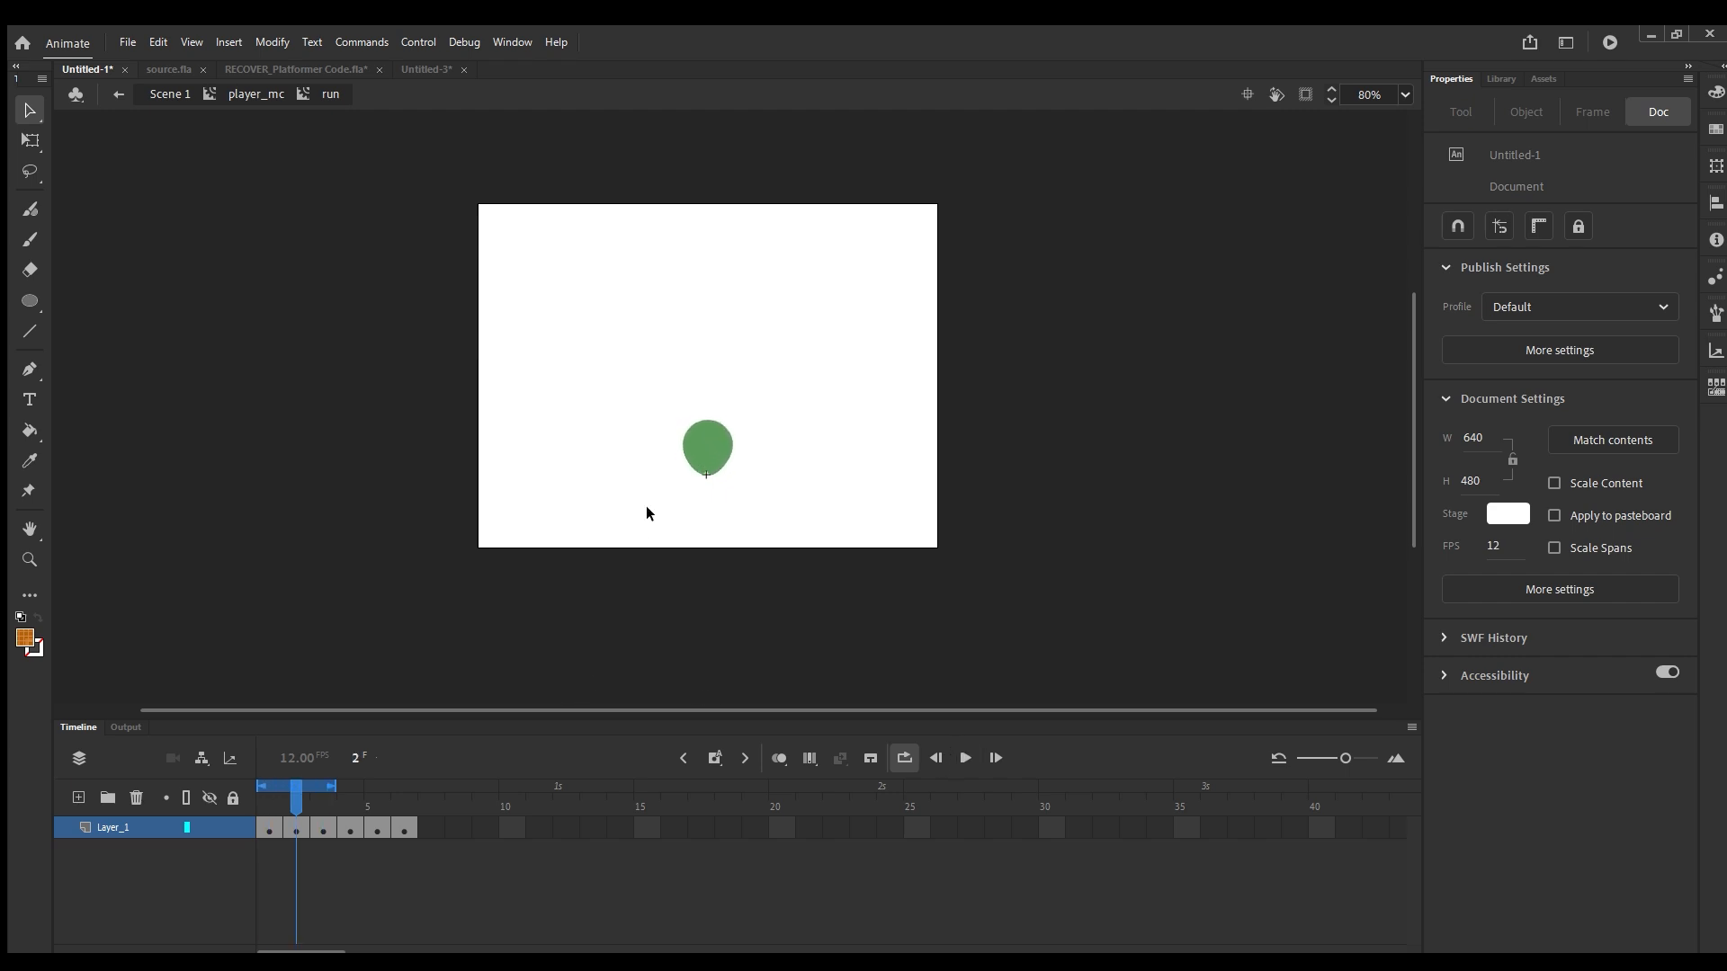
Reshape the green circle on frame 6 of the run timeline into a flattened, squashed form.
drag(293, 790, 398, 805)
click(704, 409)
drag(690, 469, 683, 469)
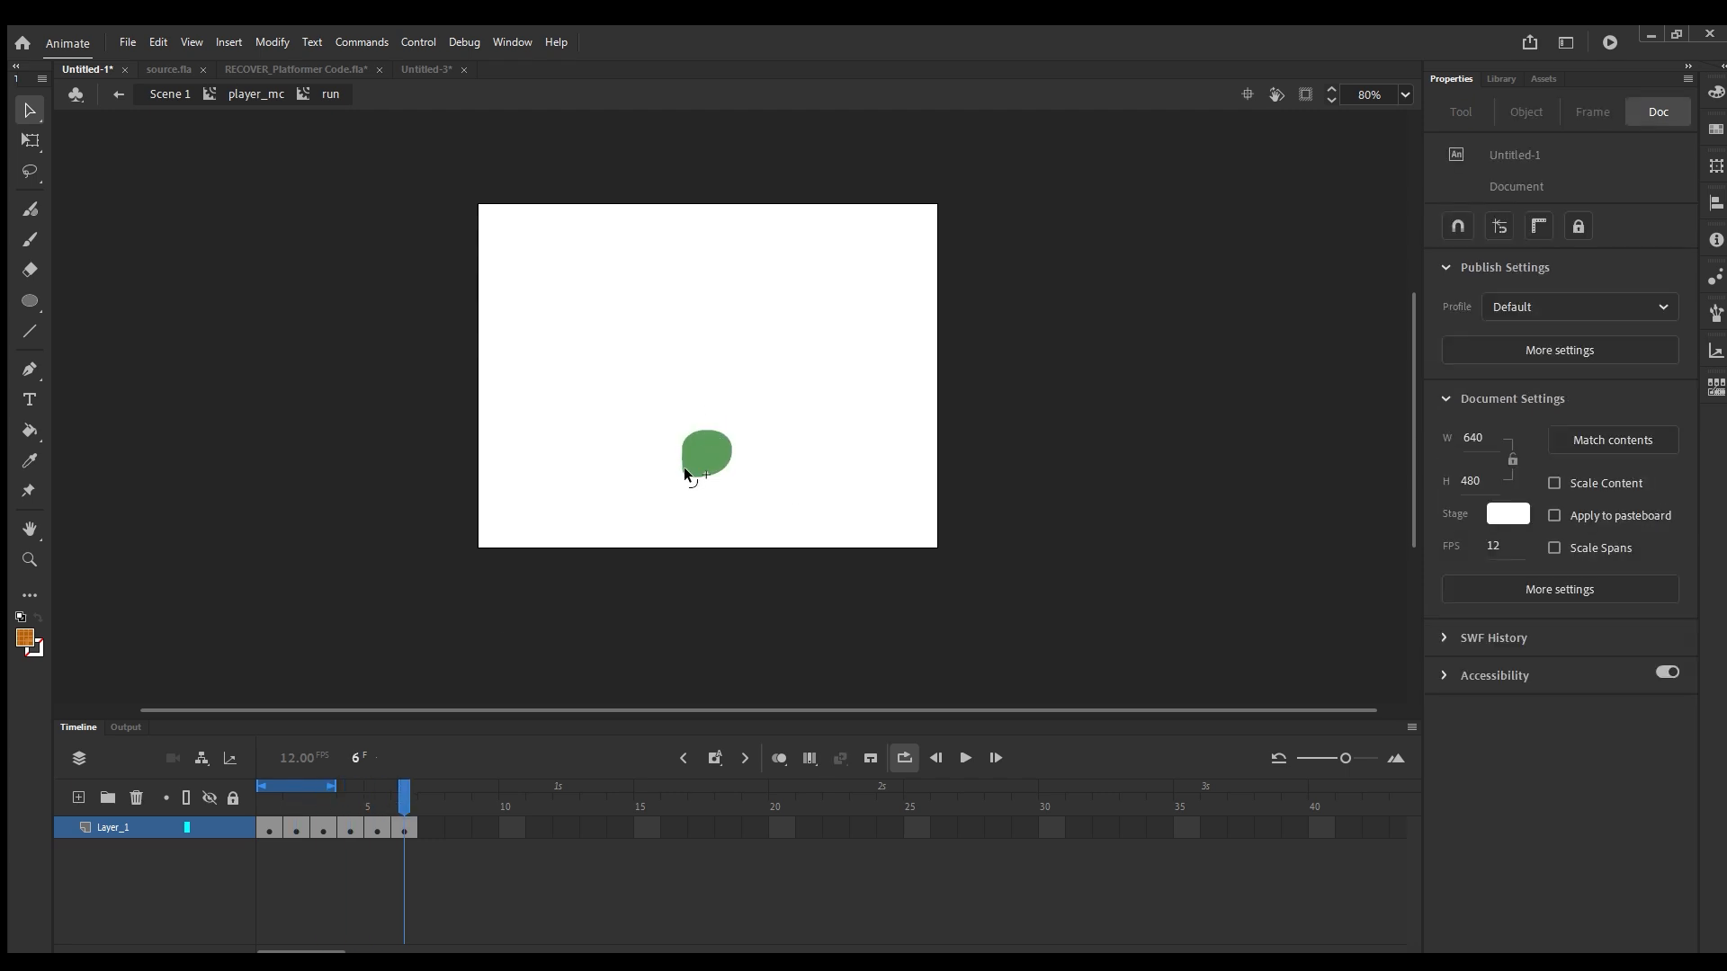
Remove the duplicated tall-oval frame from the middle of the run timeline.
drag(404, 791, 364, 795)
click(324, 830)
key(shift+F5)
Add a keyframe at frame 6 that repeats the squashed shape from frame 5, and check the run frames.
click(373, 824)
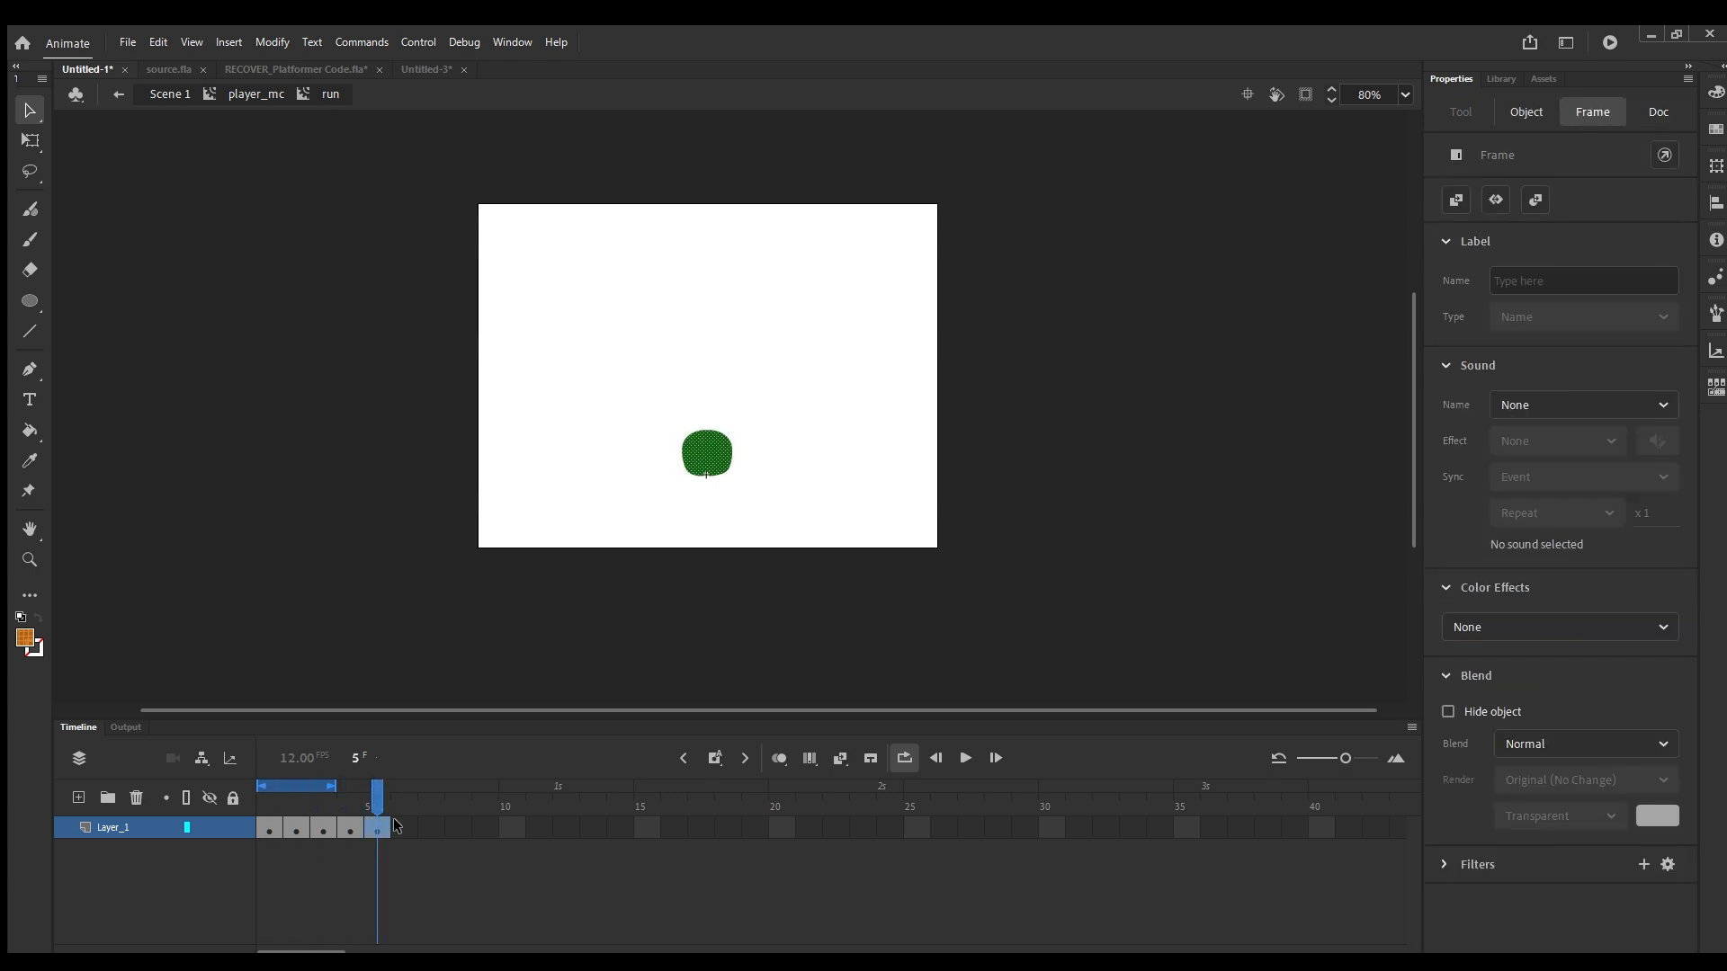
key(F6)
click(286, 827)
click(377, 820)
click(440, 589)
drag(324, 791, 418, 797)
click(422, 825)
click(414, 826)
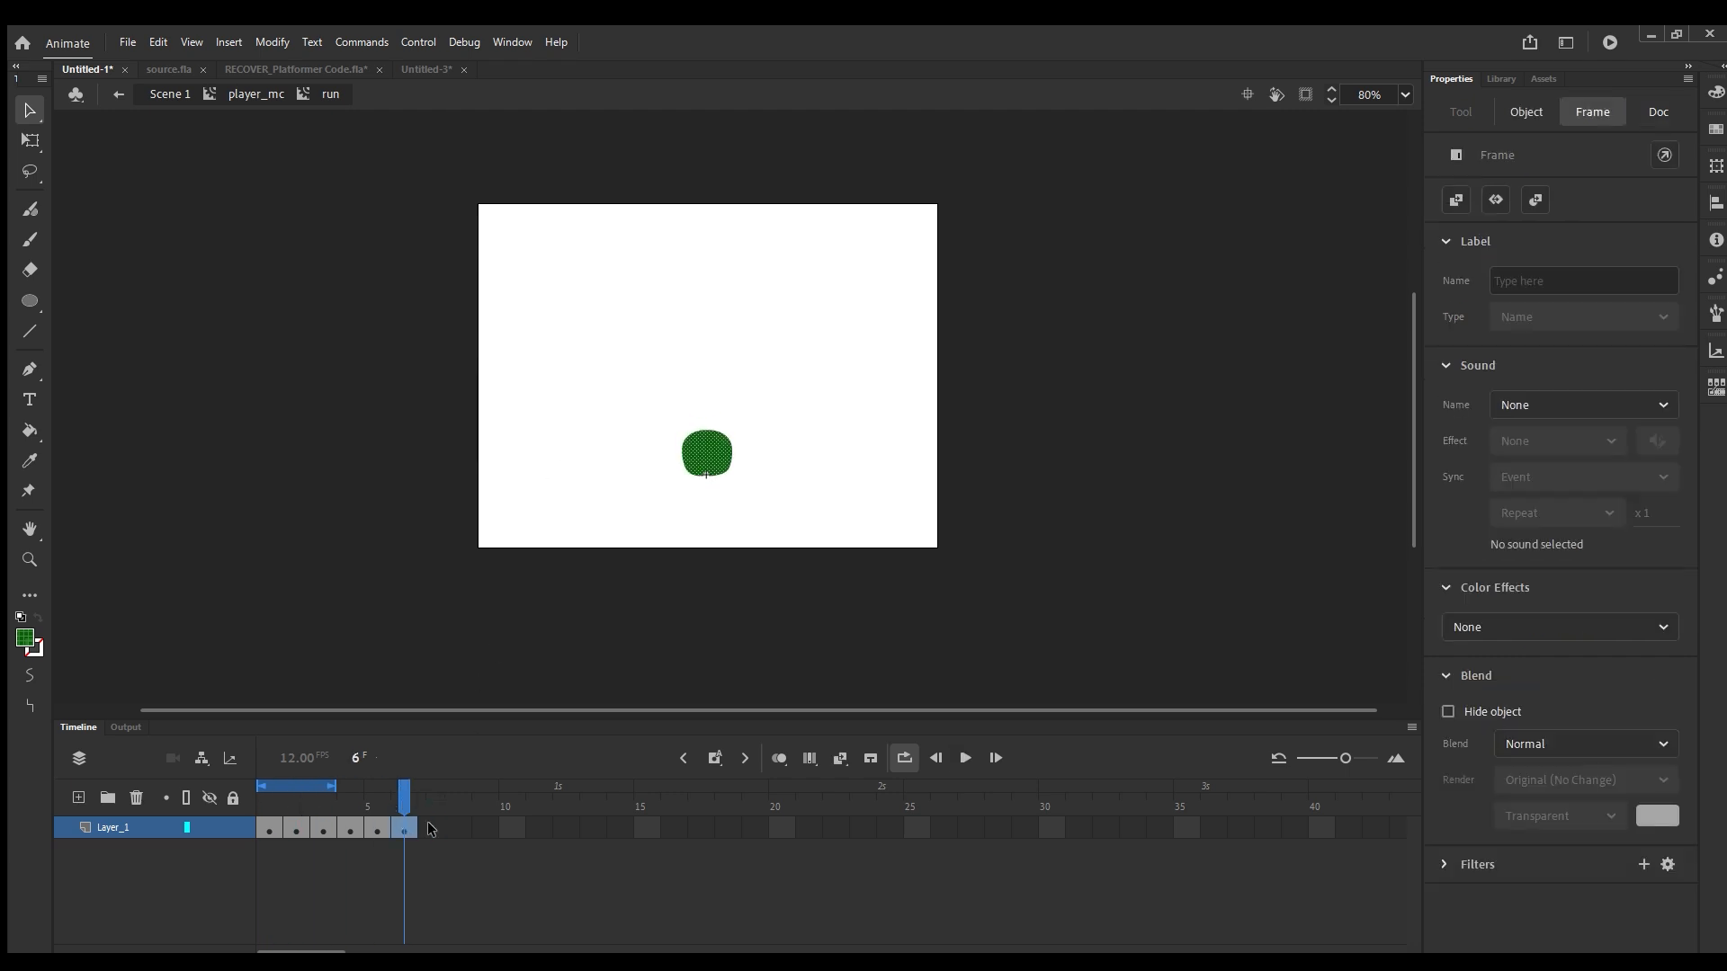
Try adding a seventh keyframe to the run timeline with the green shape's top pushed in for a deeper squash.
click(430, 827)
key(F6)
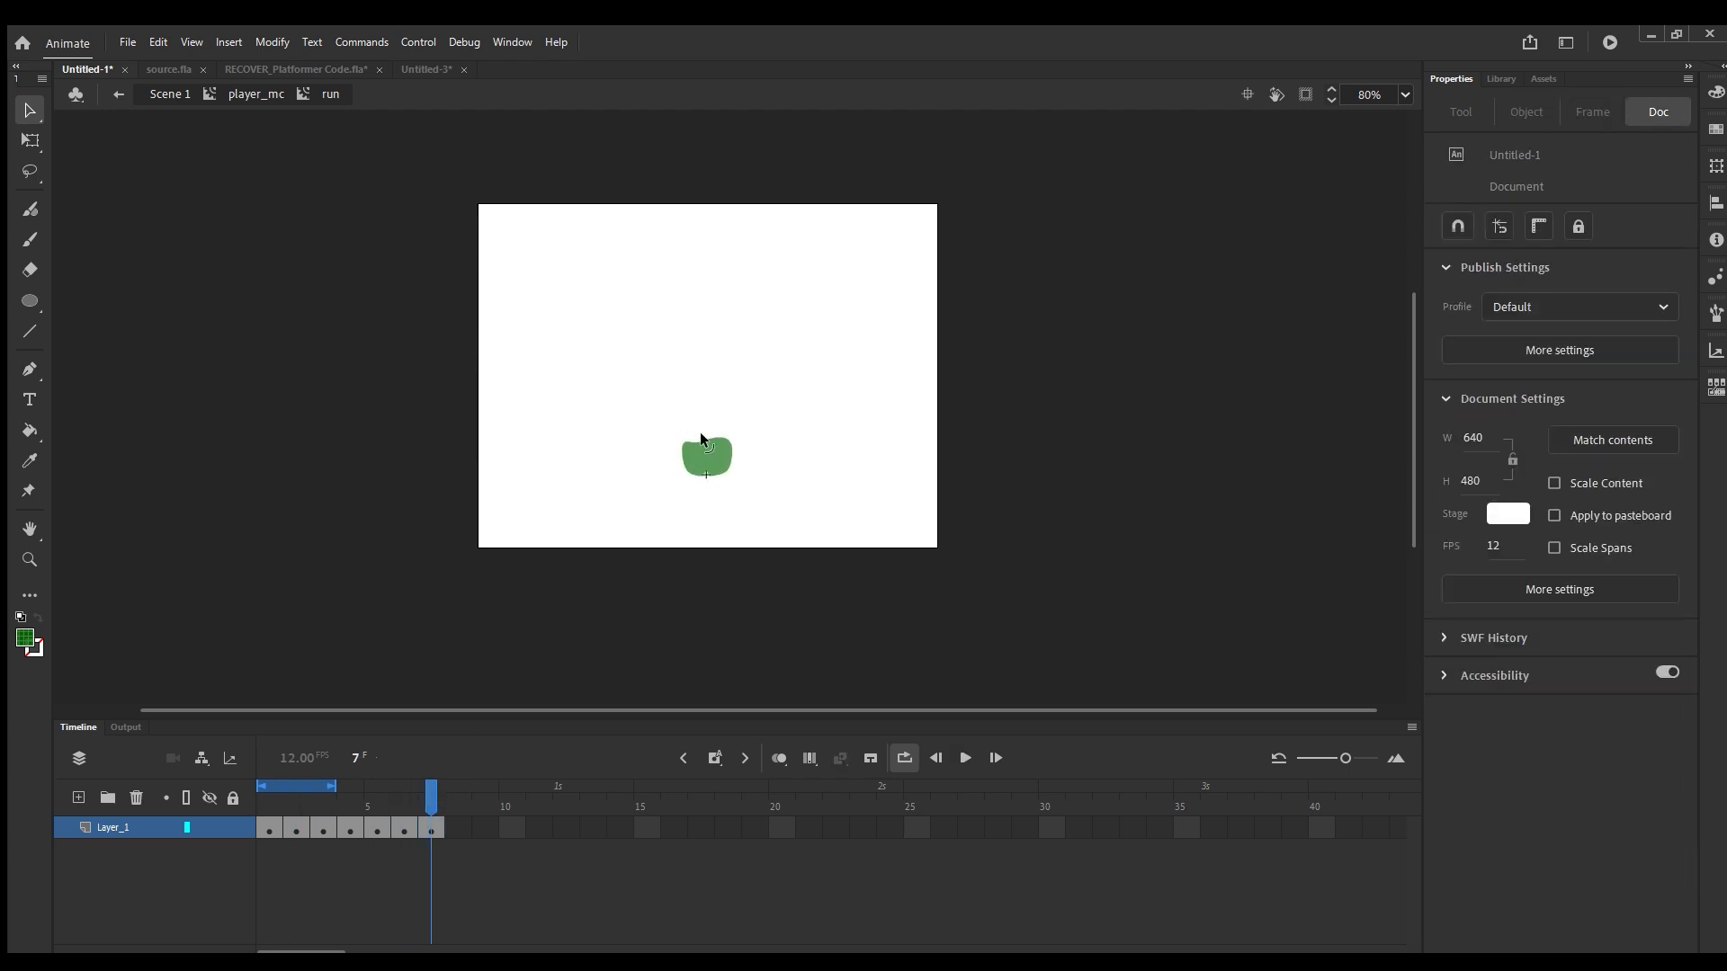
drag(700, 434, 739, 457)
drag(701, 433, 699, 432)
mouse_move(431, 795)
mouse_down()
mouse_move(350, 797)
mouse_move(432, 794)
mouse_up()
mouse_move(696, 475)
mouse_down()
mouse_move(676, 467)
mouse_move(721, 464)
mouse_up()
Extend the loop range over all frames of the run timeline and preview the animation from frame 1.
drag(424, 791, 168, 814)
click(964, 756)
click(964, 756)
drag(331, 788, 472, 770)
click(964, 757)
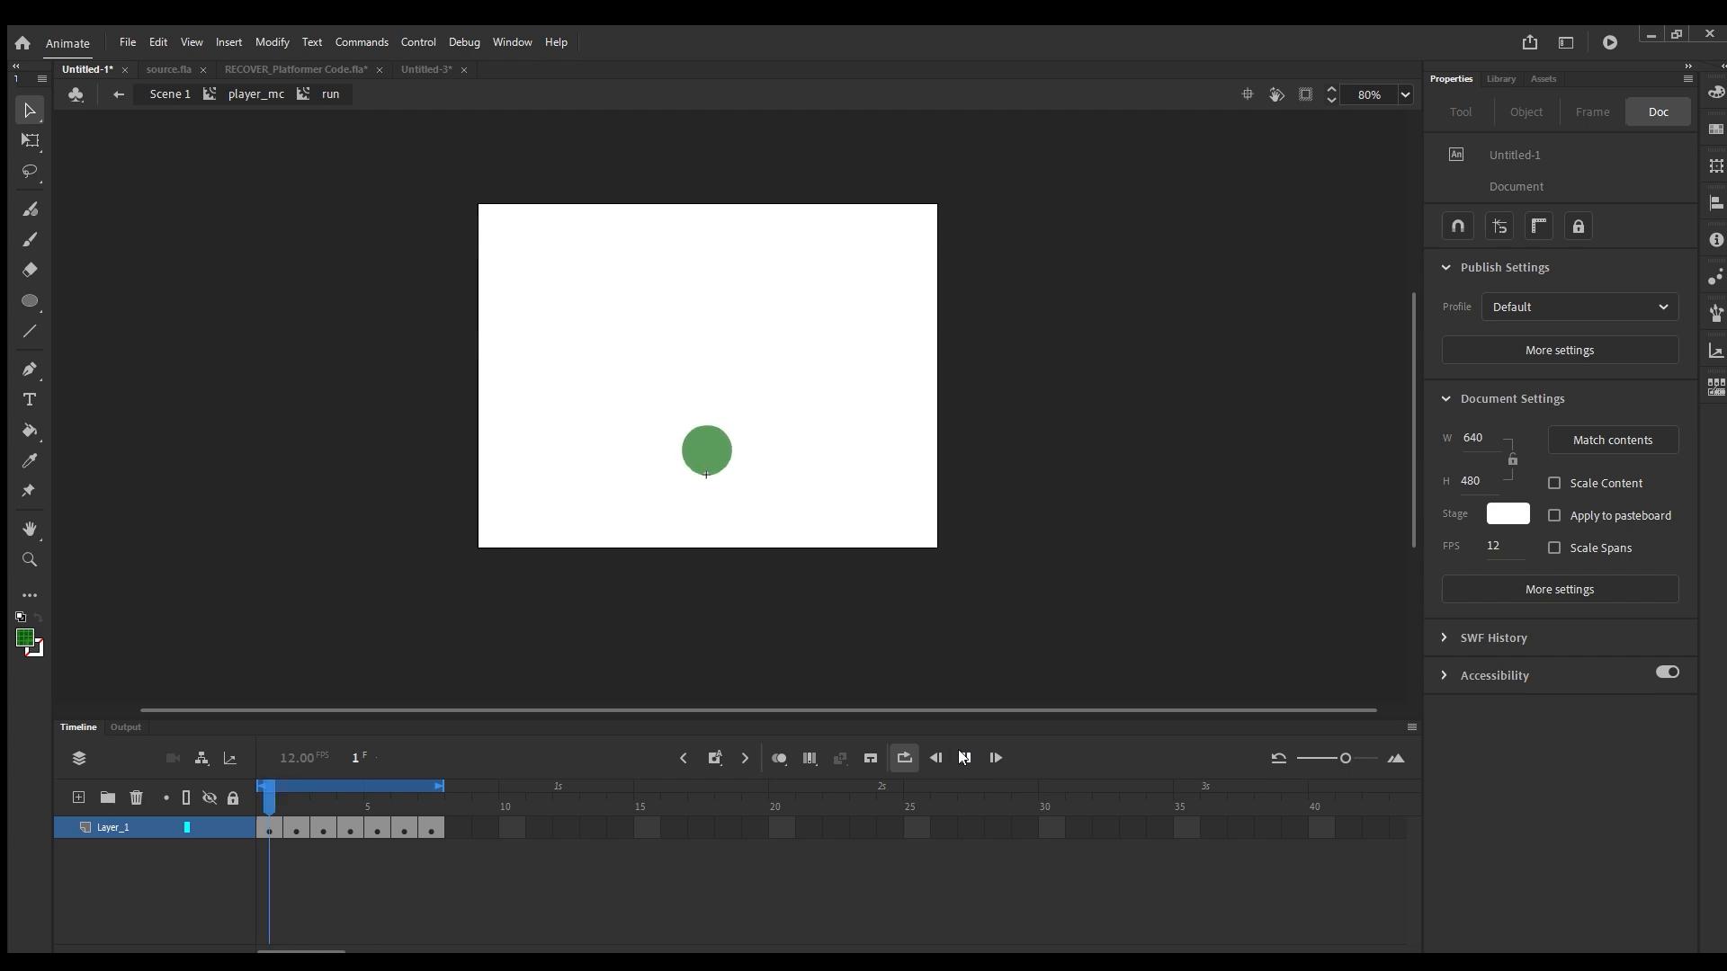
Delete frame 7 from the run timeline and play the shortened run loop again.
click(432, 827)
key(shift+F5)
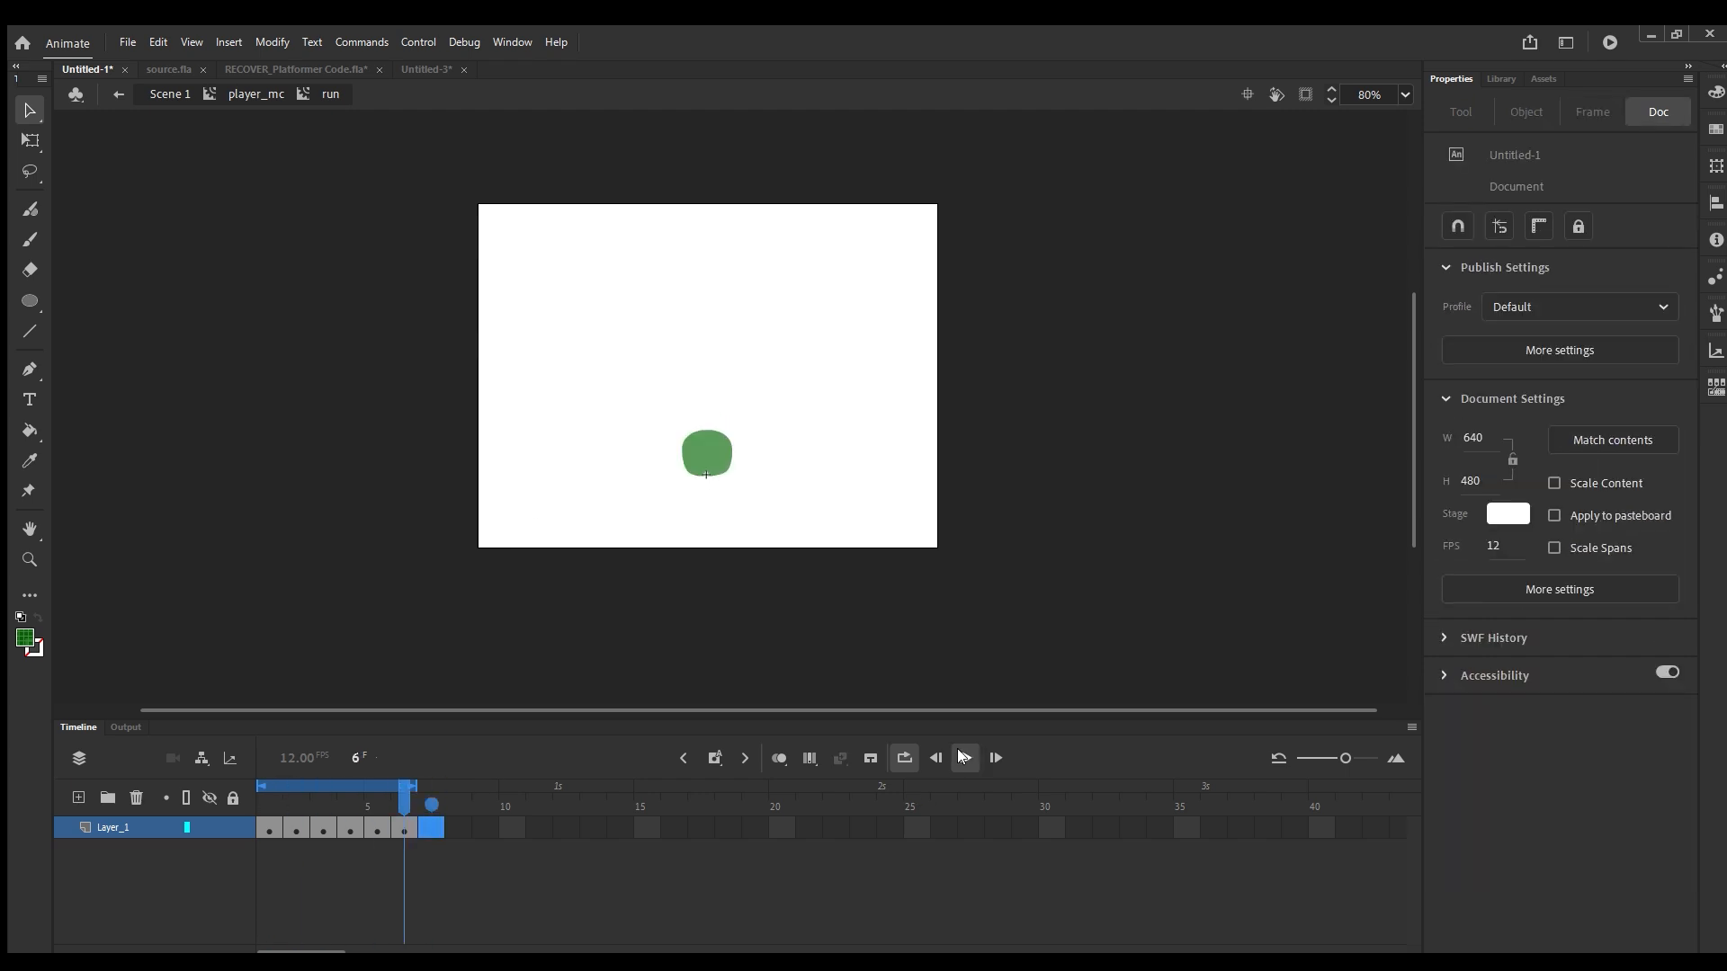
click(965, 759)
click(965, 759)
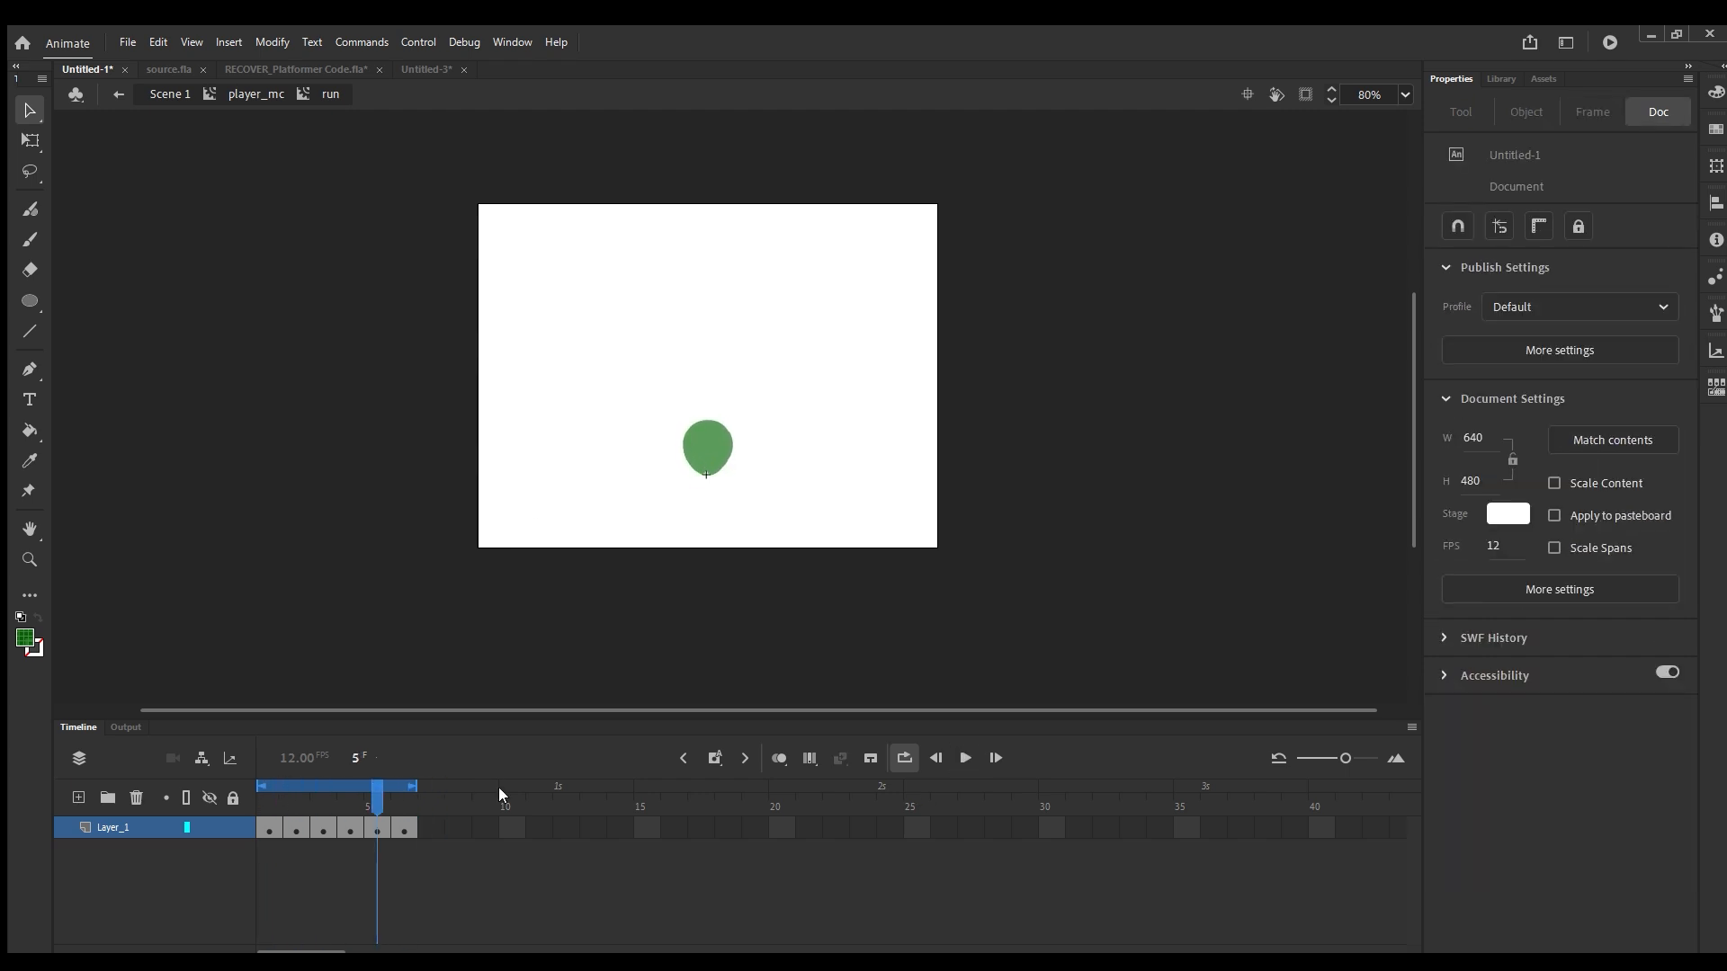
drag(375, 800, 262, 810)
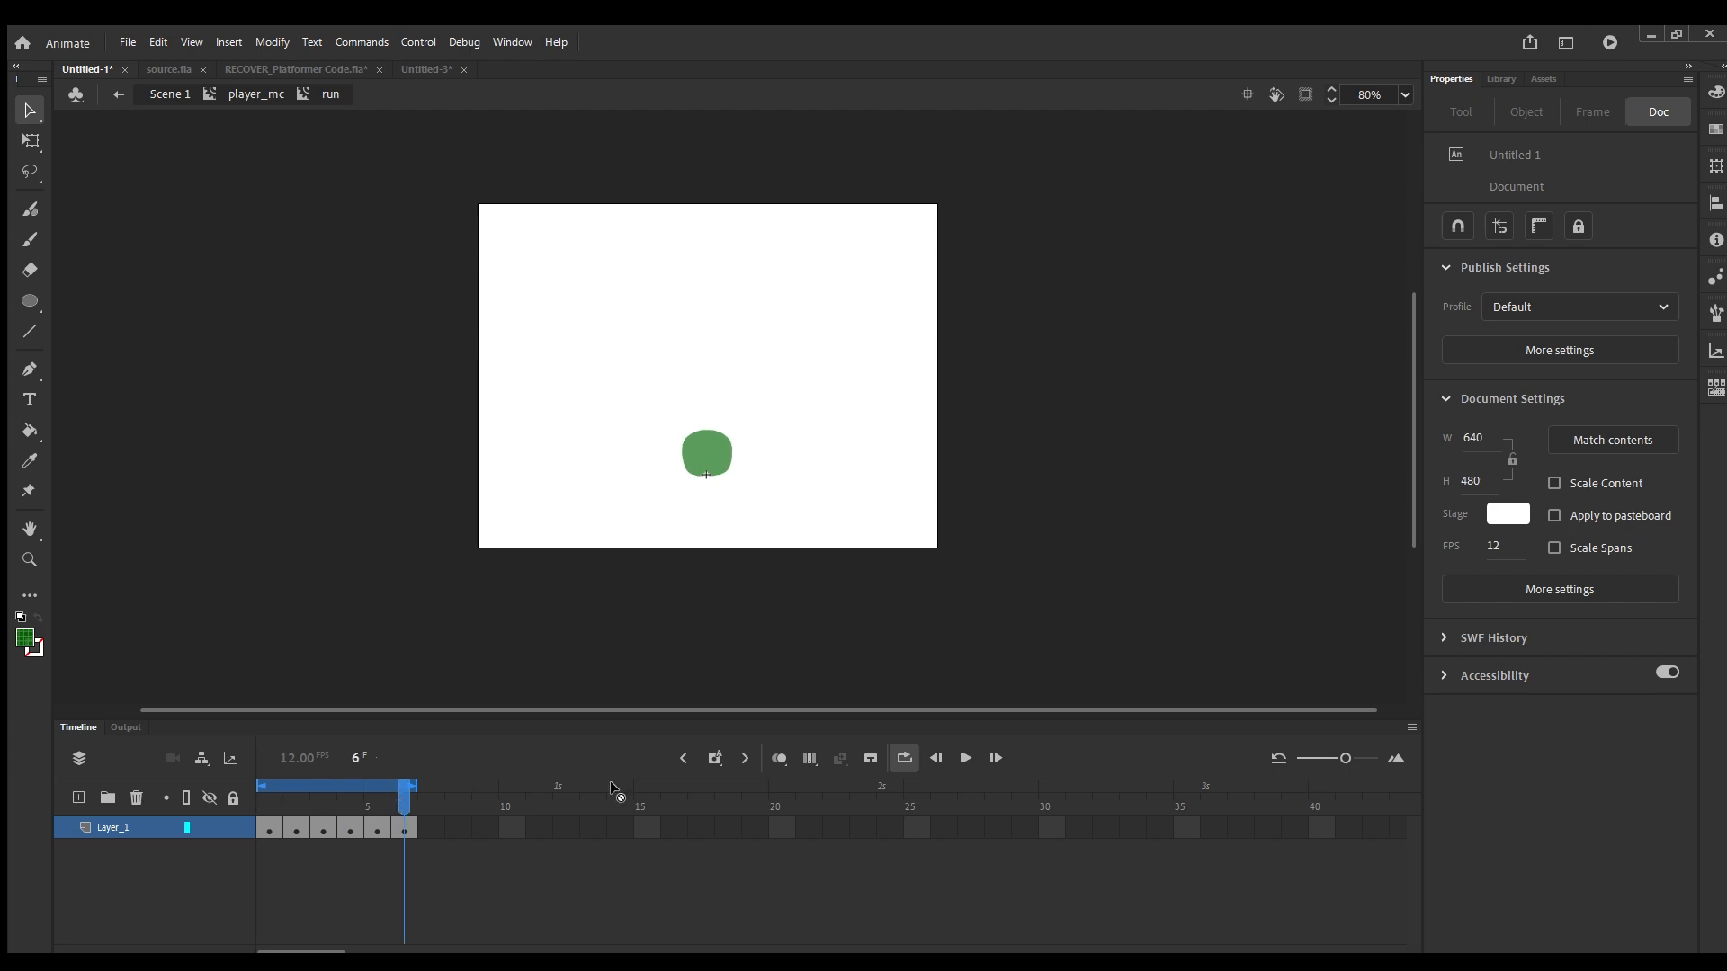
click(966, 758)
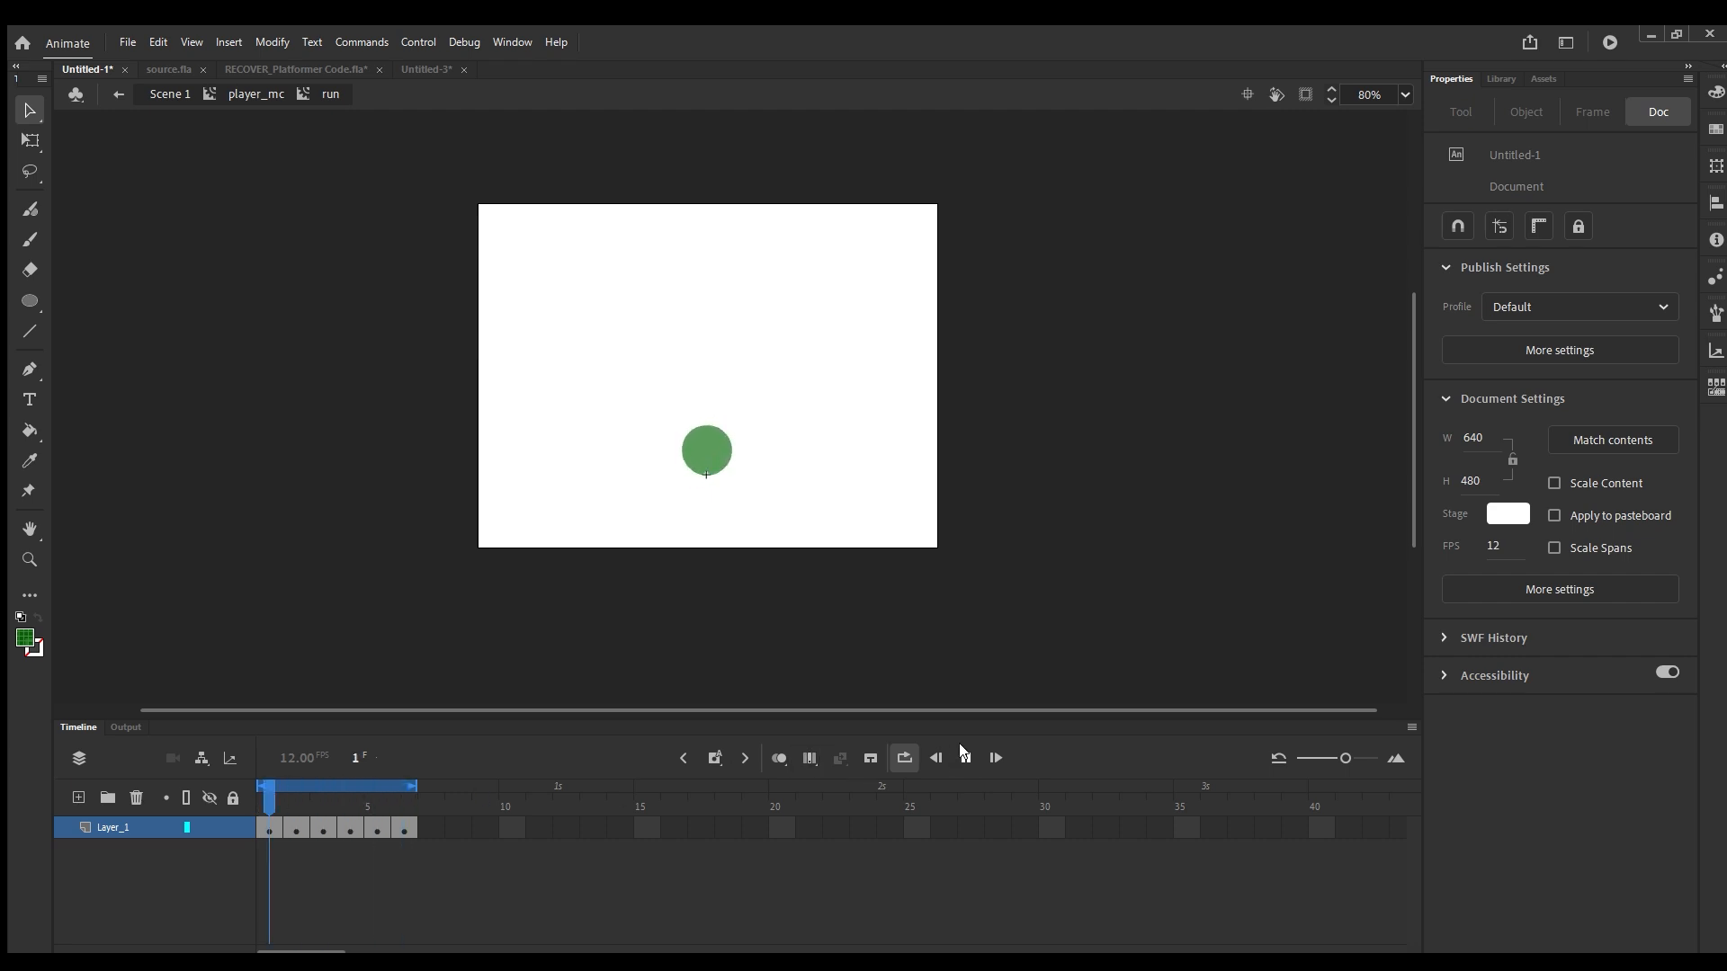
click(961, 758)
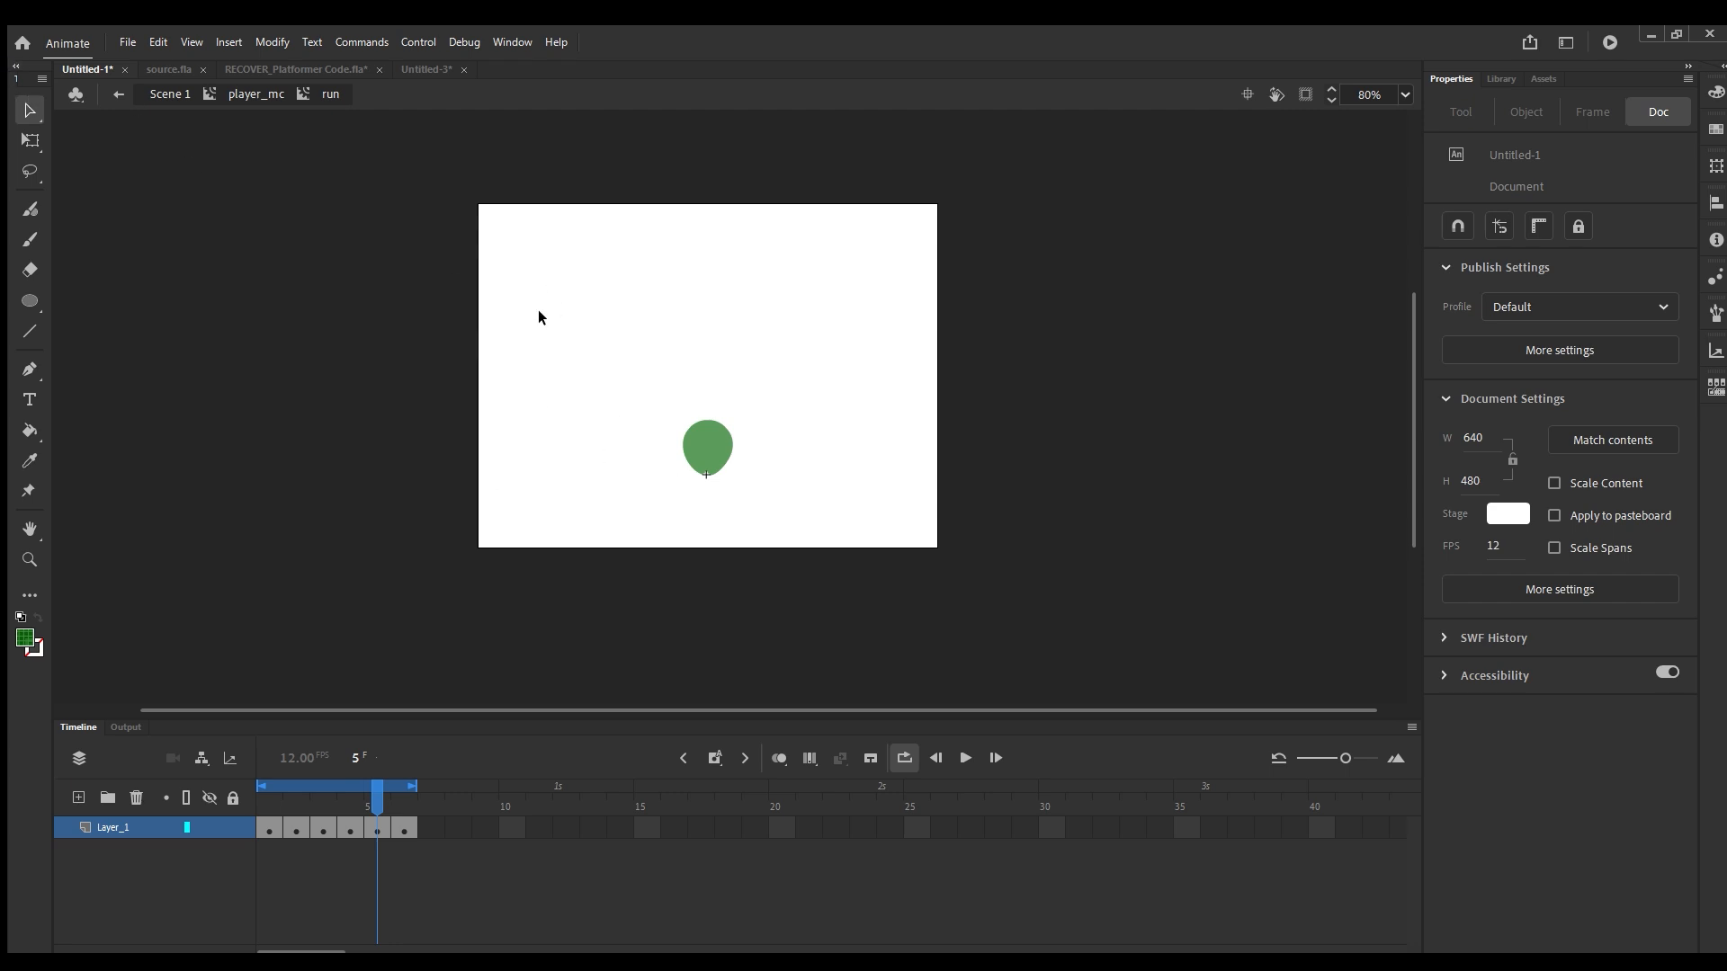
Return to player_mc, go to its jump frame and open the orange jump symbol for editing.
double_click(487, 392)
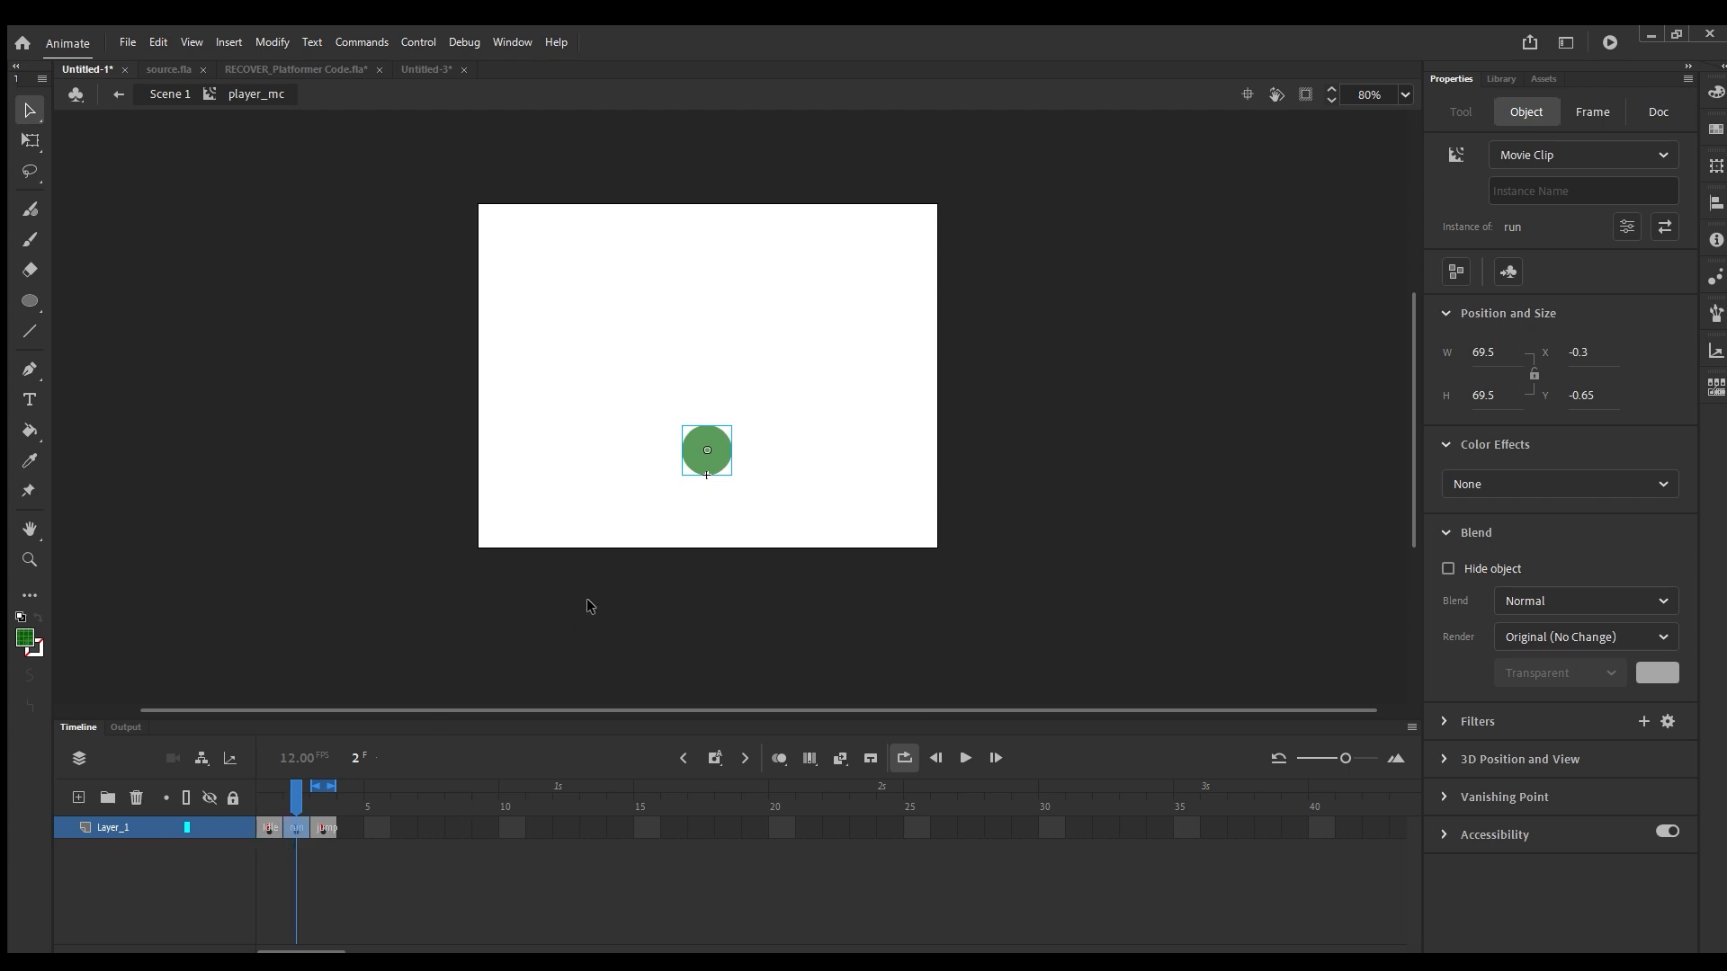
double_click(695, 457)
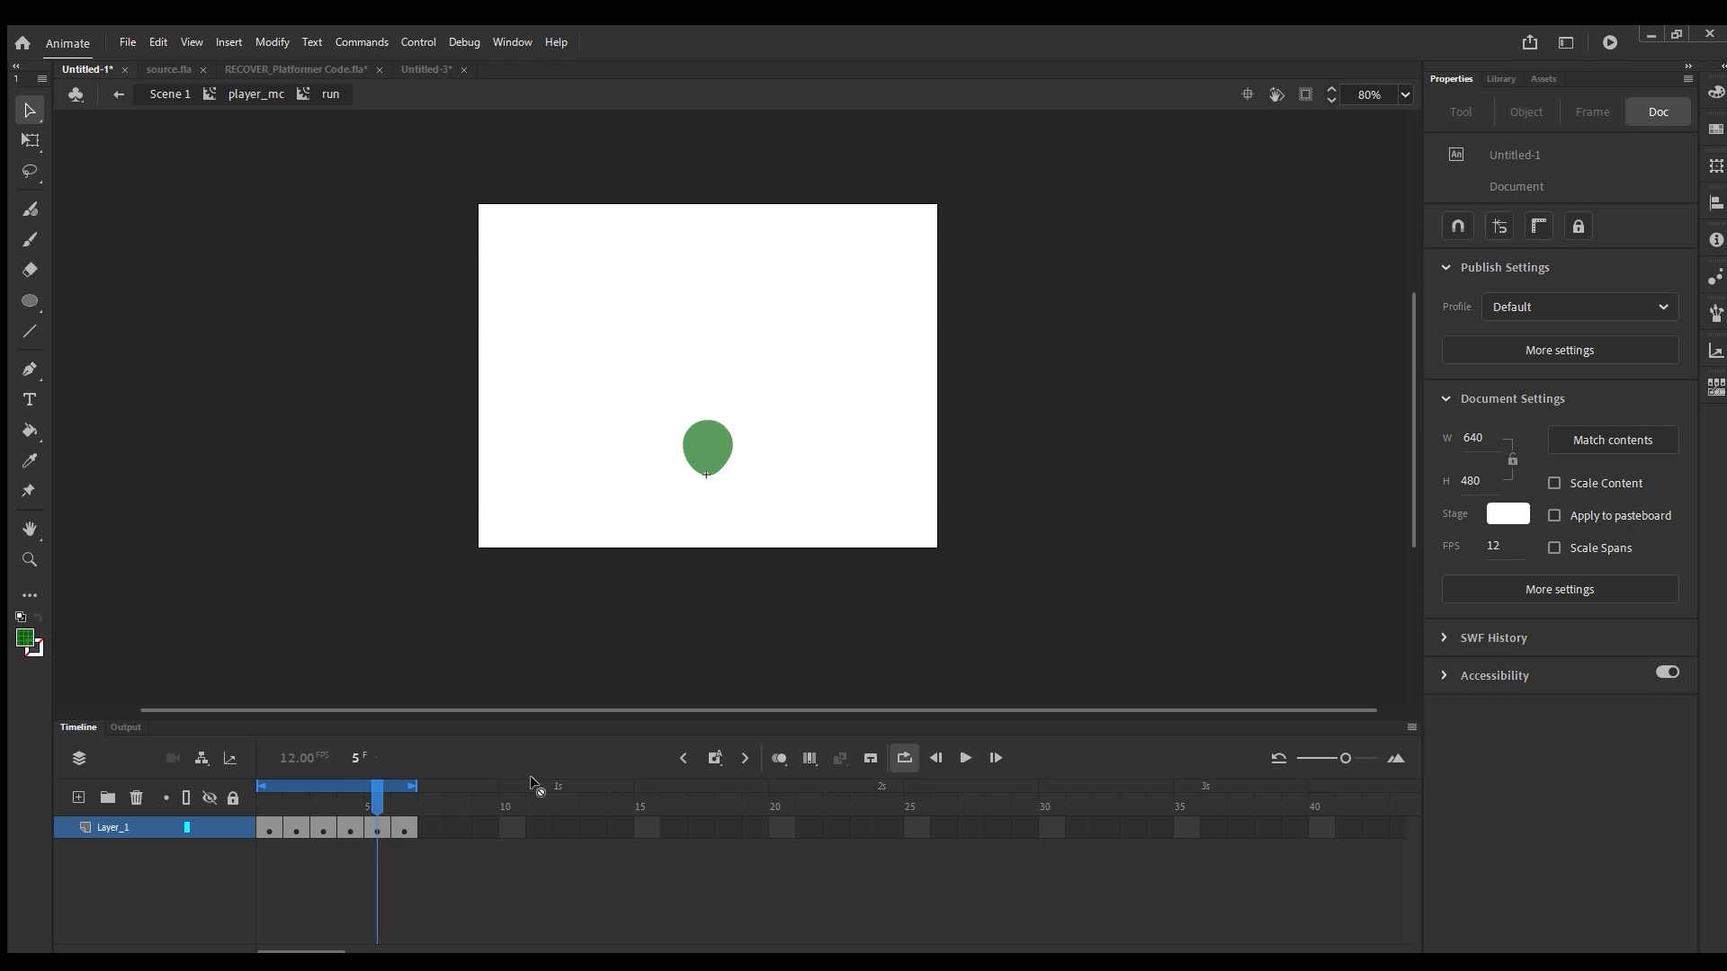
double_click(231, 467)
click(321, 825)
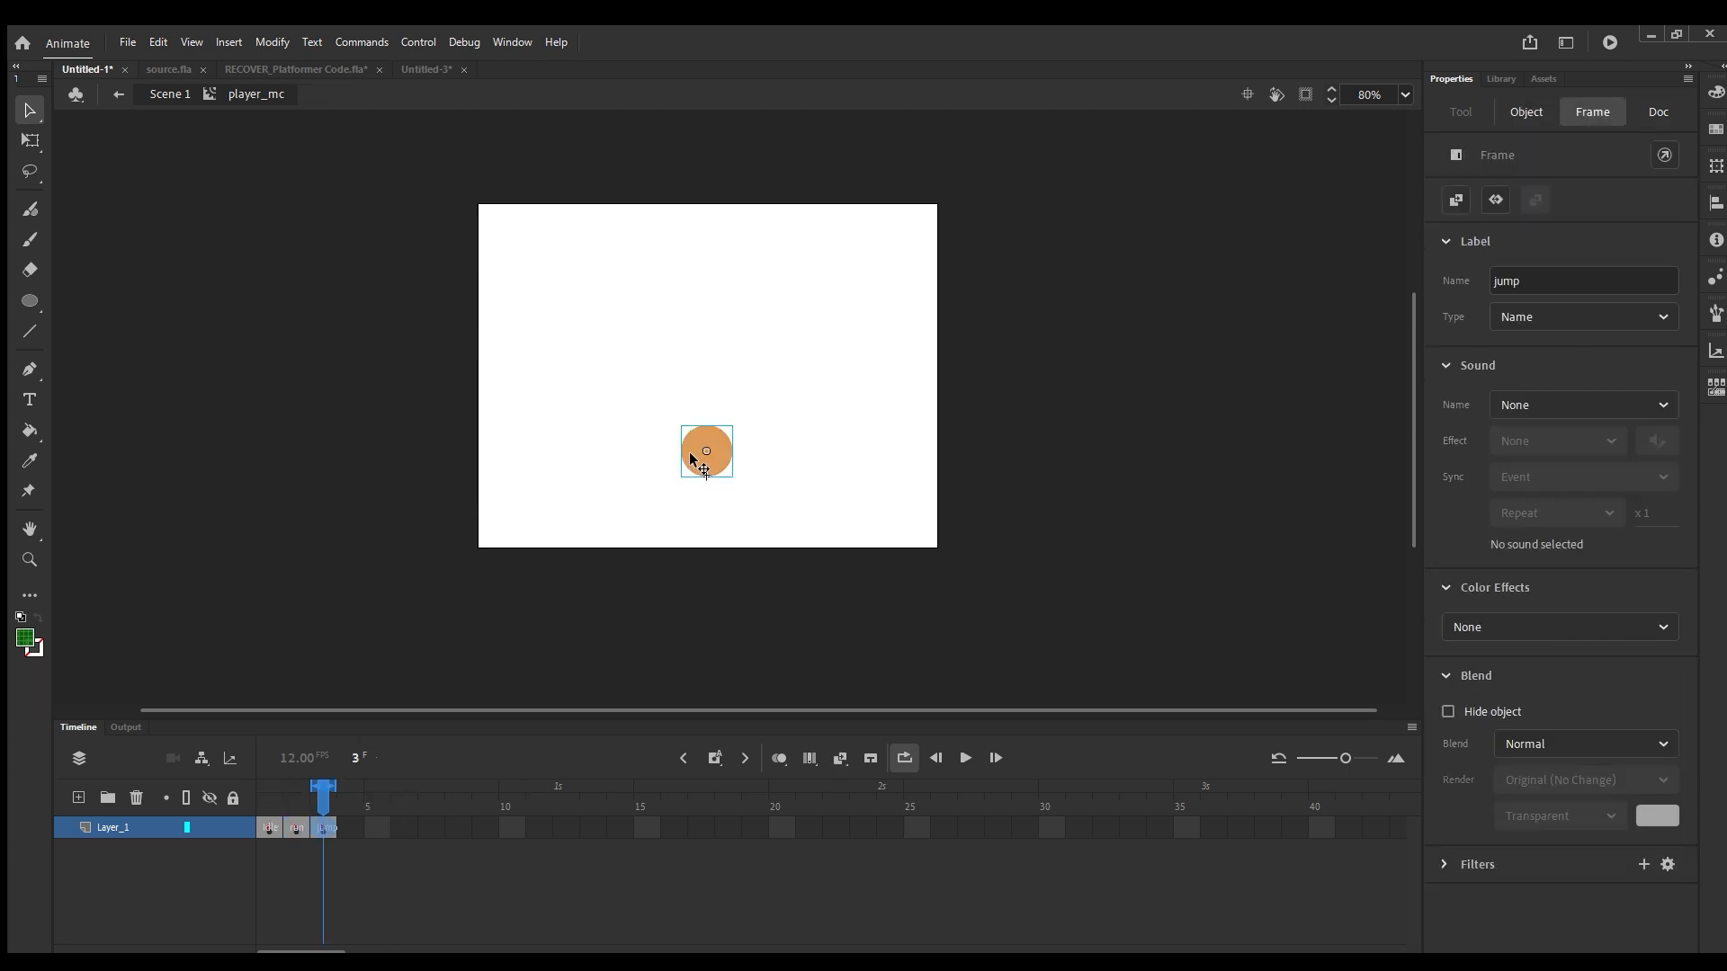
double_click(689, 451)
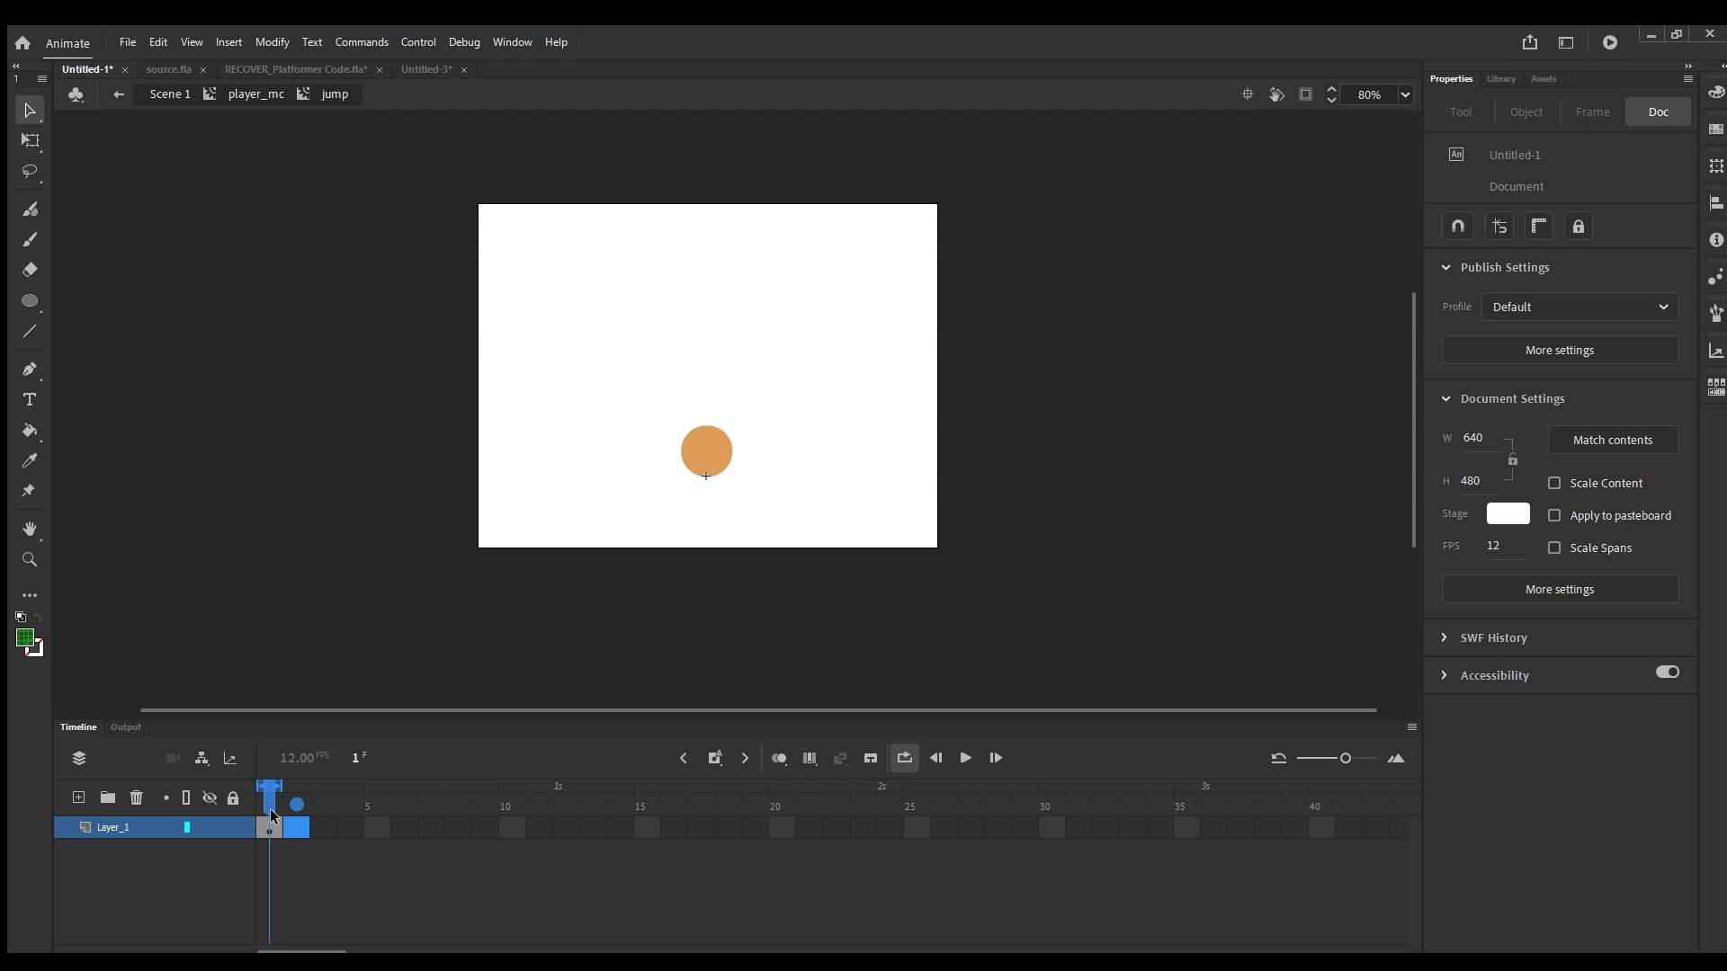
Stretch the orange circle progressively taller and narrower on frames 2 and 3 of the jump timeline, adding a keyframe at frame 3.
mouse_move(703, 427)
mouse_down()
mouse_move(685, 451)
mouse_move(719, 456)
mouse_move(683, 434)
mouse_up()
click(324, 826)
key(F6)
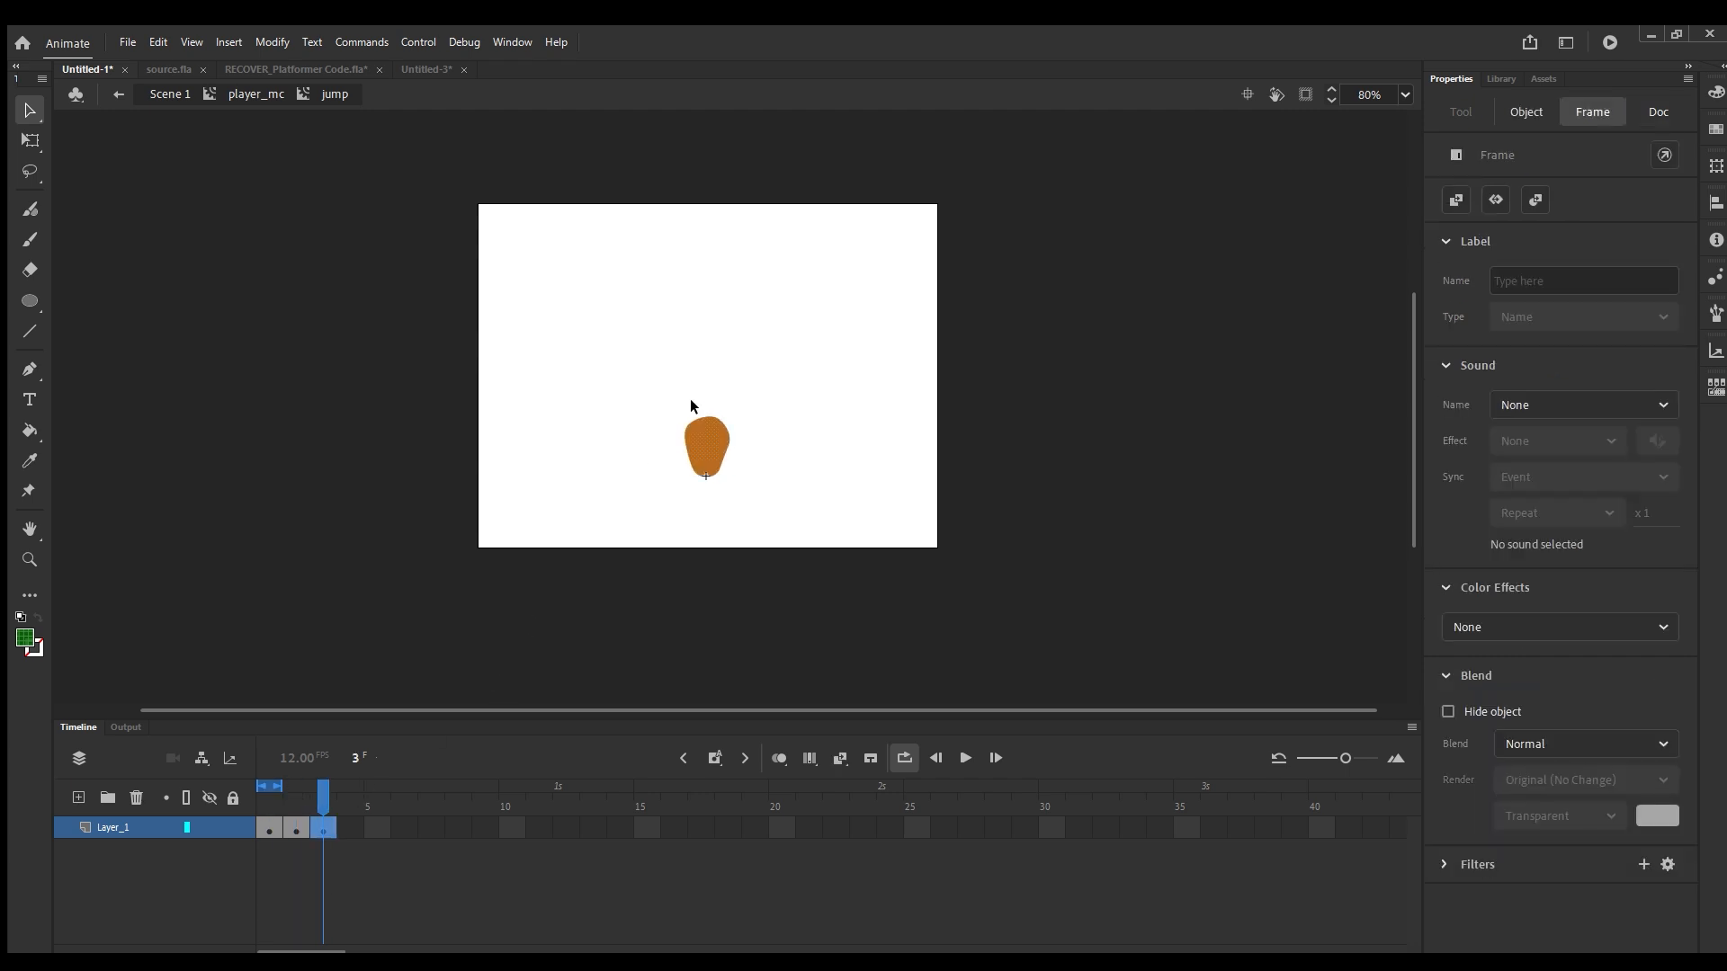
click(689, 398)
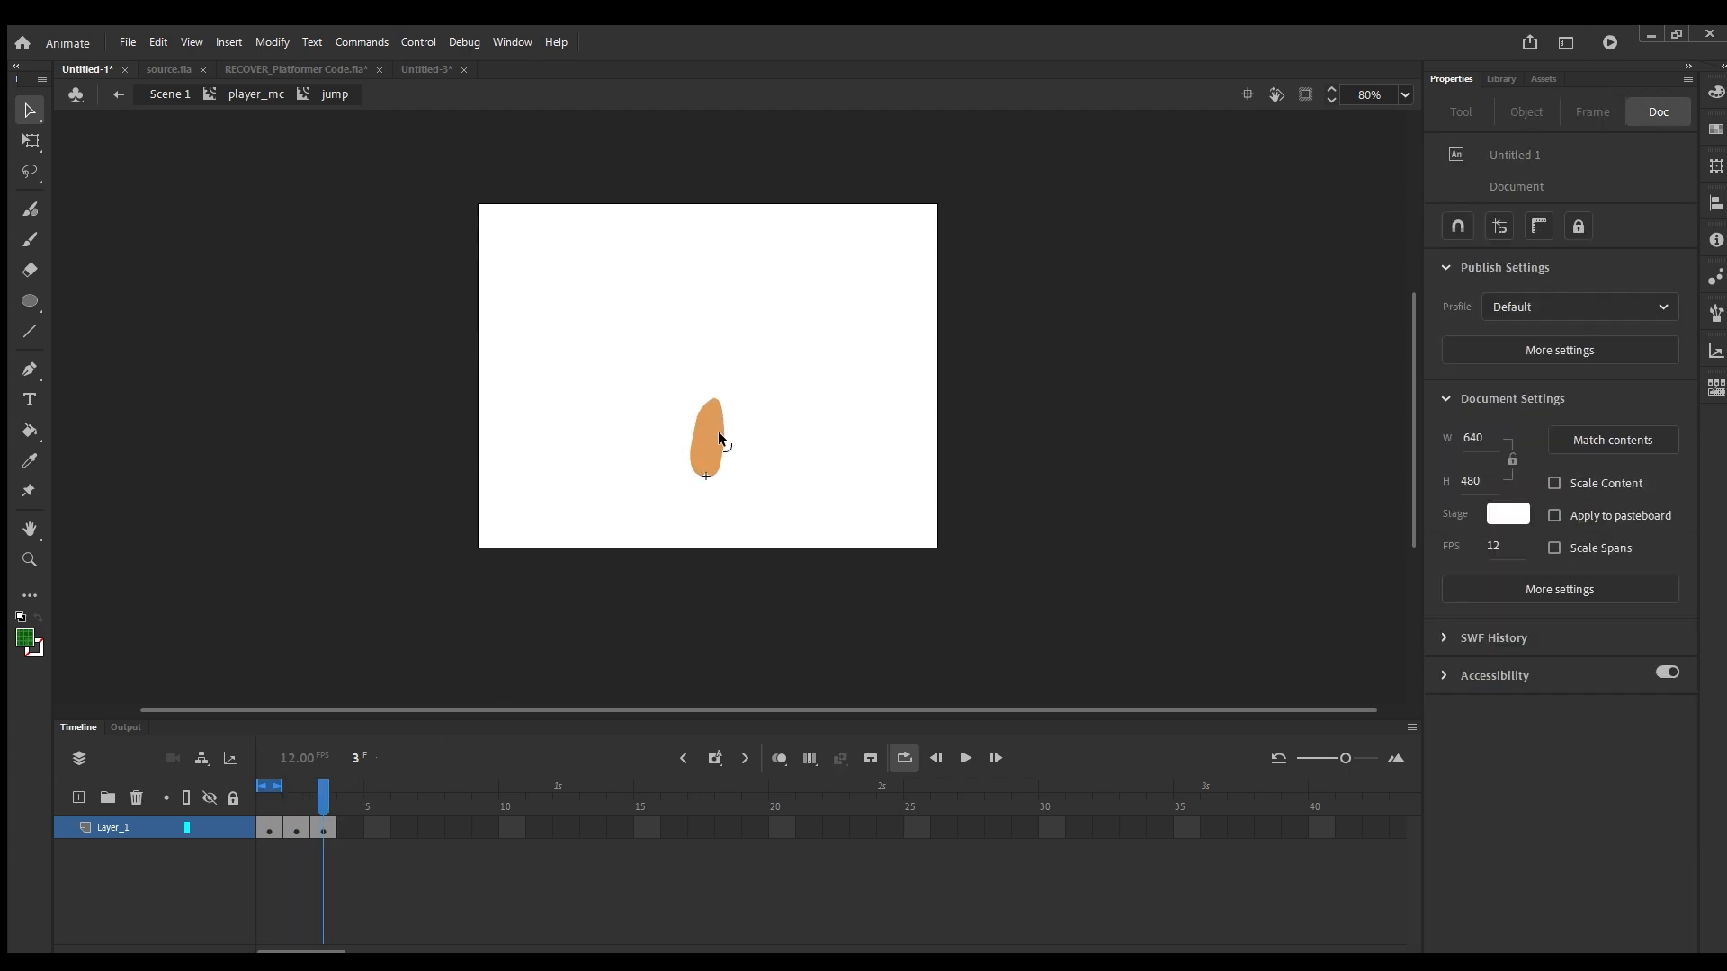
drag(723, 434, 719, 433)
mouse_move(325, 799)
mouse_down()
mouse_move(299, 797)
mouse_move(325, 799)
mouse_up()
Add a keyframe at frame 4 of the jump timeline, reshape it into a tall, slim, pointed form, and scrub through the frames.
click(351, 825)
key(F6)
click(692, 390)
drag(713, 399, 719, 385)
drag(693, 434, 701, 433)
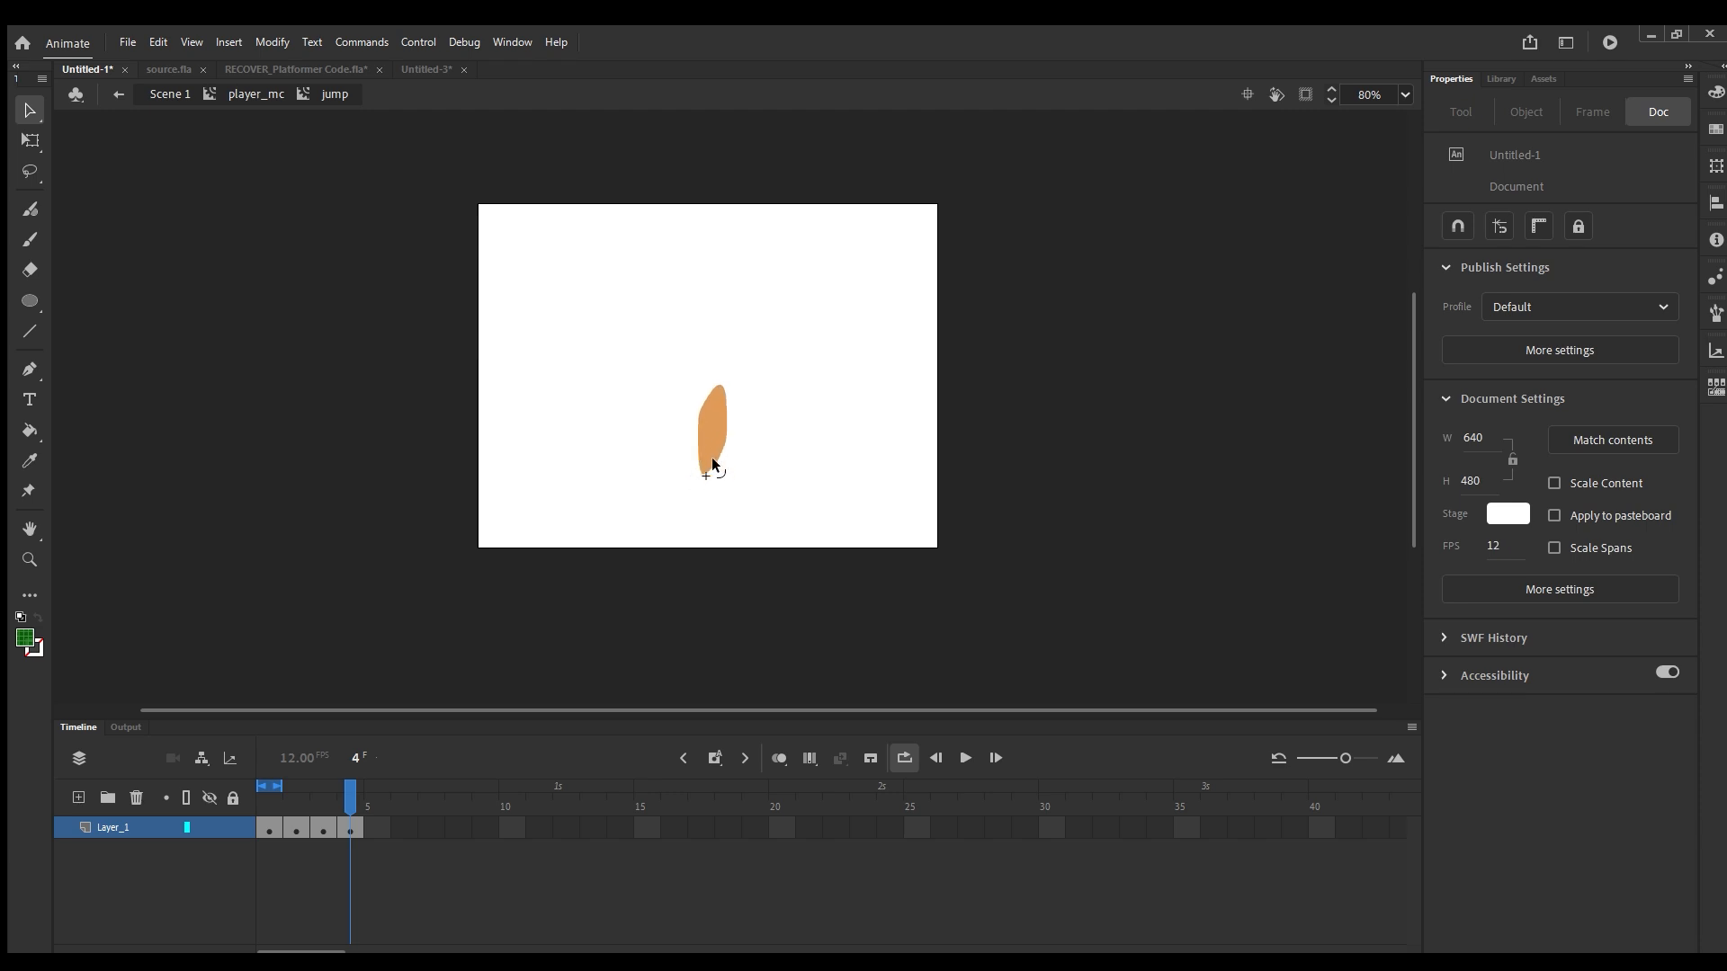
drag(350, 797, 272, 803)
drag(272, 802, 349, 802)
Copy jump frames 1 to 4, paste them starting at frame 5, and reverse the order of the pasted frames.
mouse_move(335, 801)
mouse_down()
mouse_move(270, 799)
mouse_move(351, 804)
mouse_move(259, 813)
mouse_move(351, 787)
mouse_up()
drag(349, 823, 262, 851)
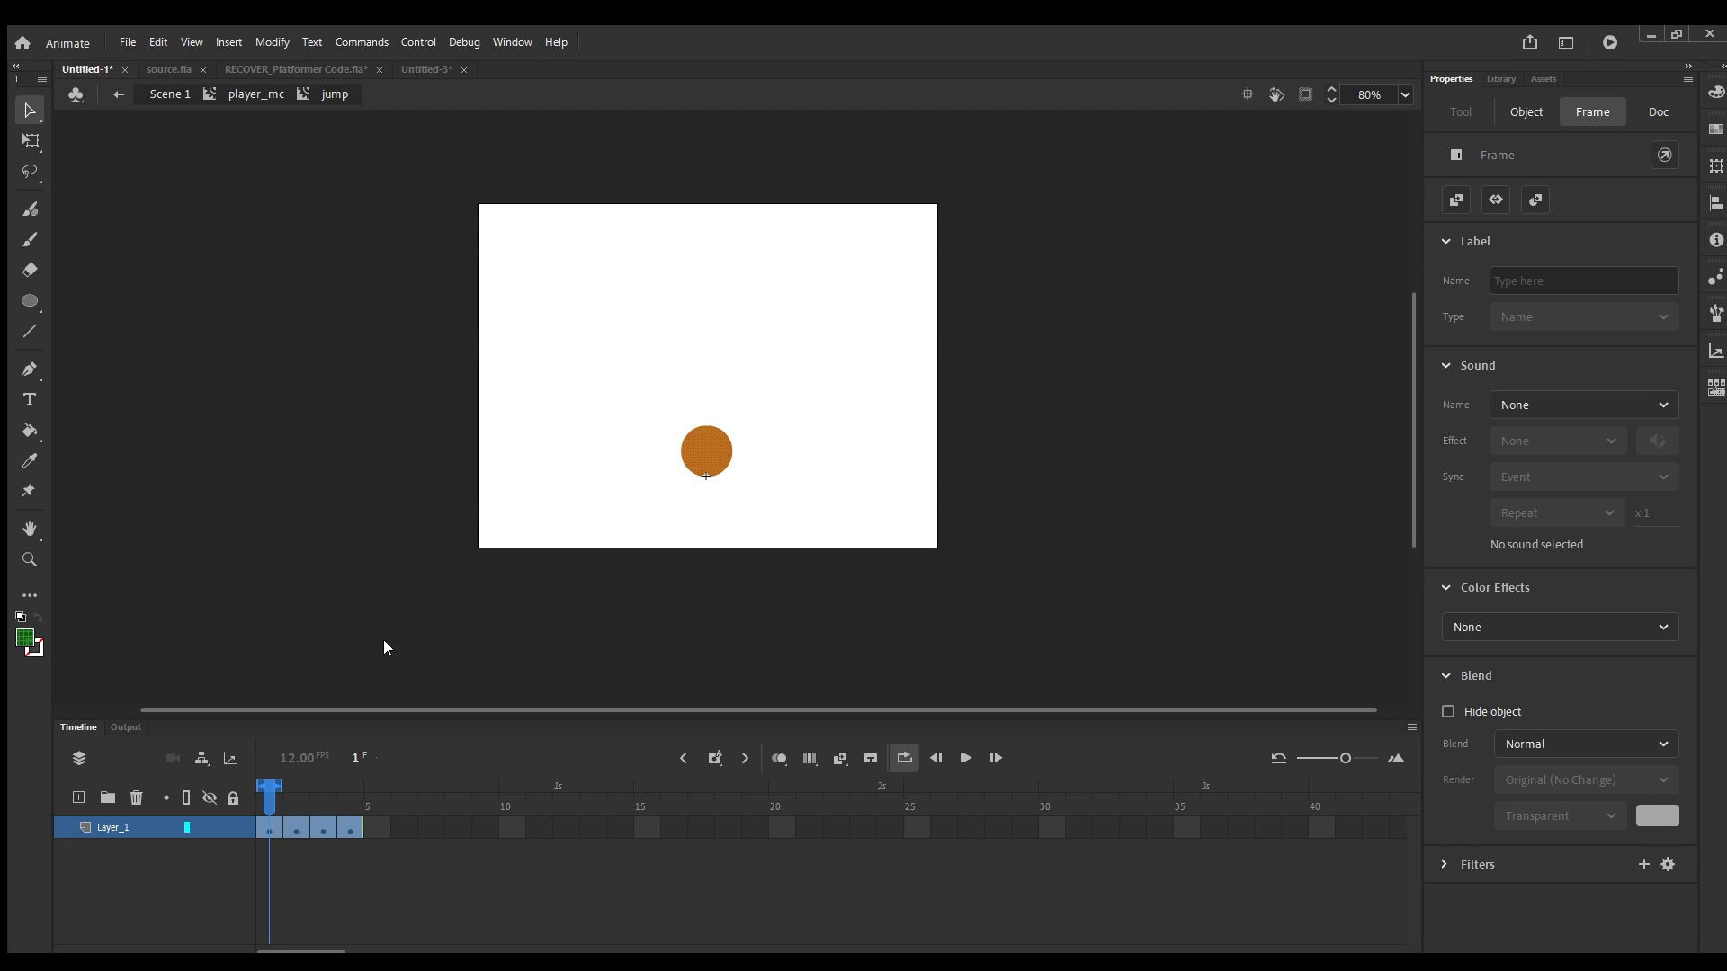
click(349, 797)
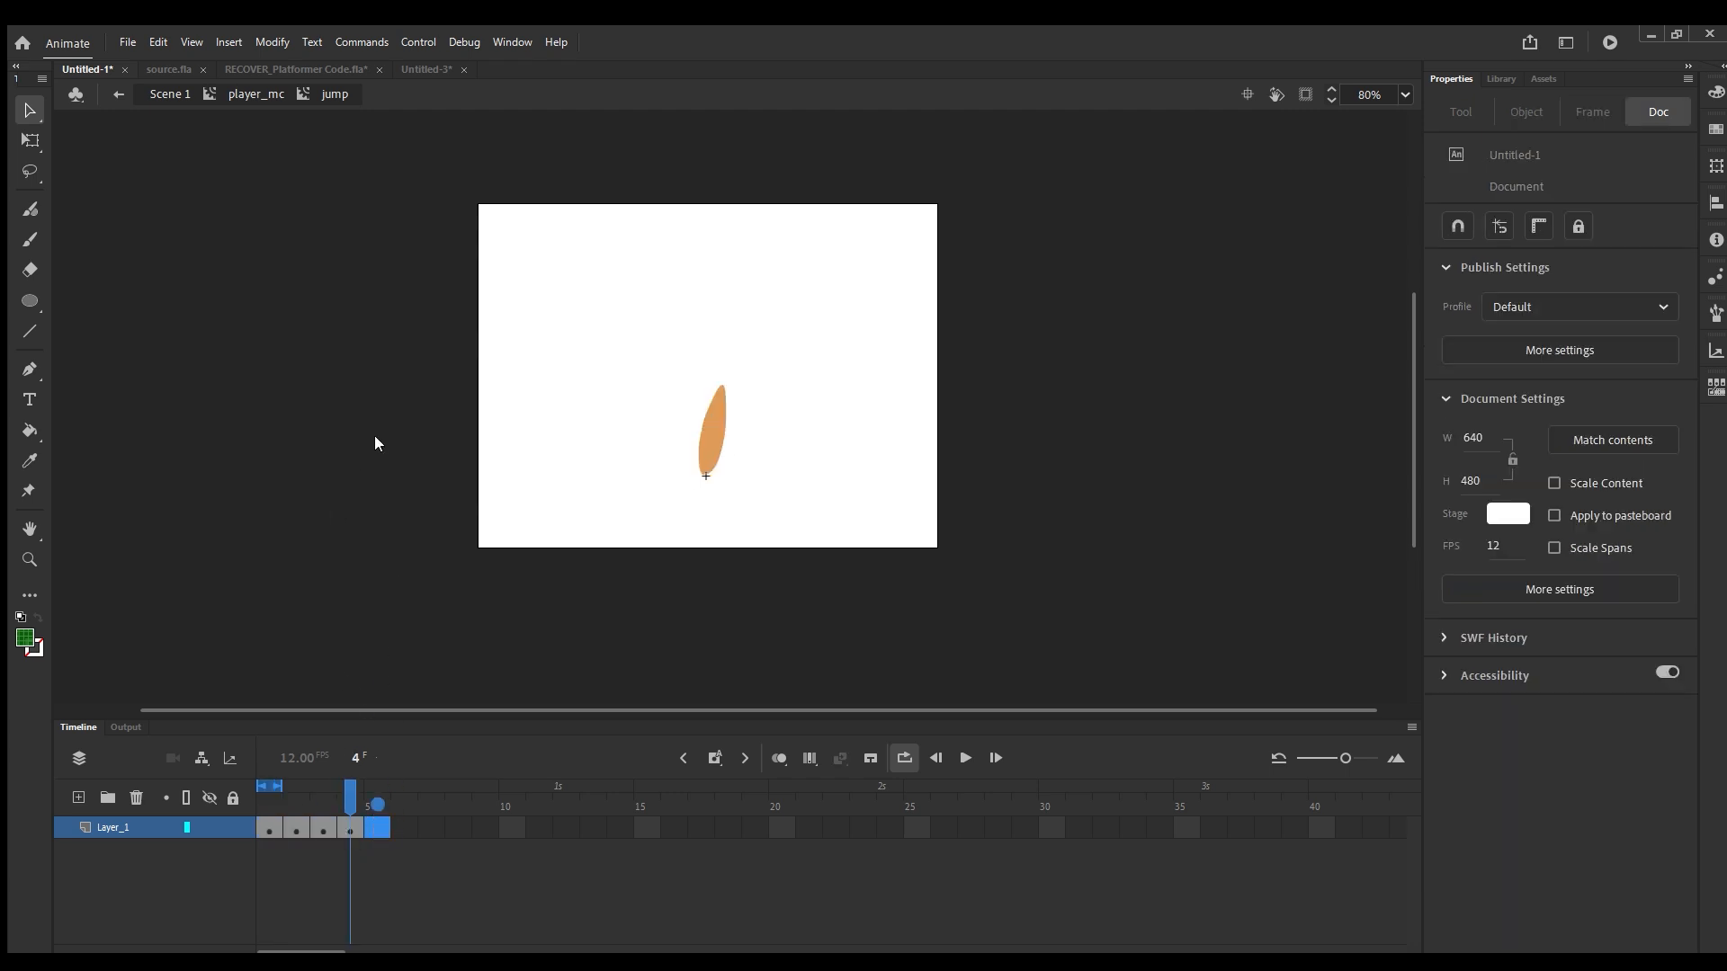
key(ctrl+alt+v)
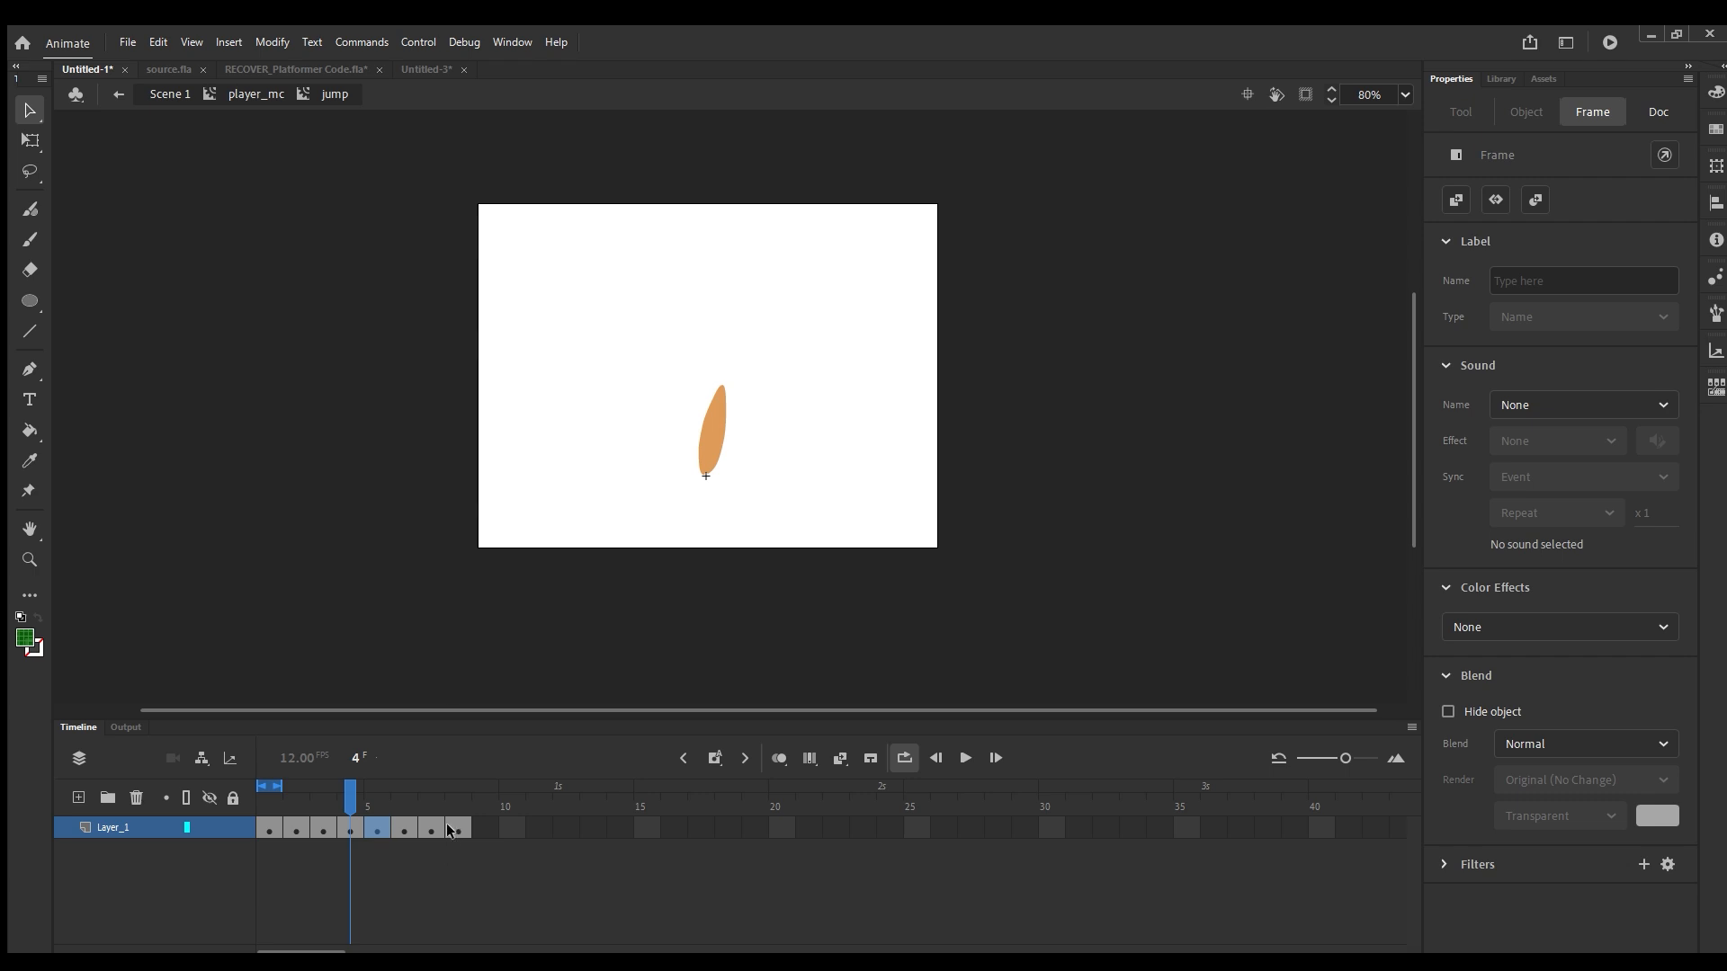
drag(446, 823, 374, 820)
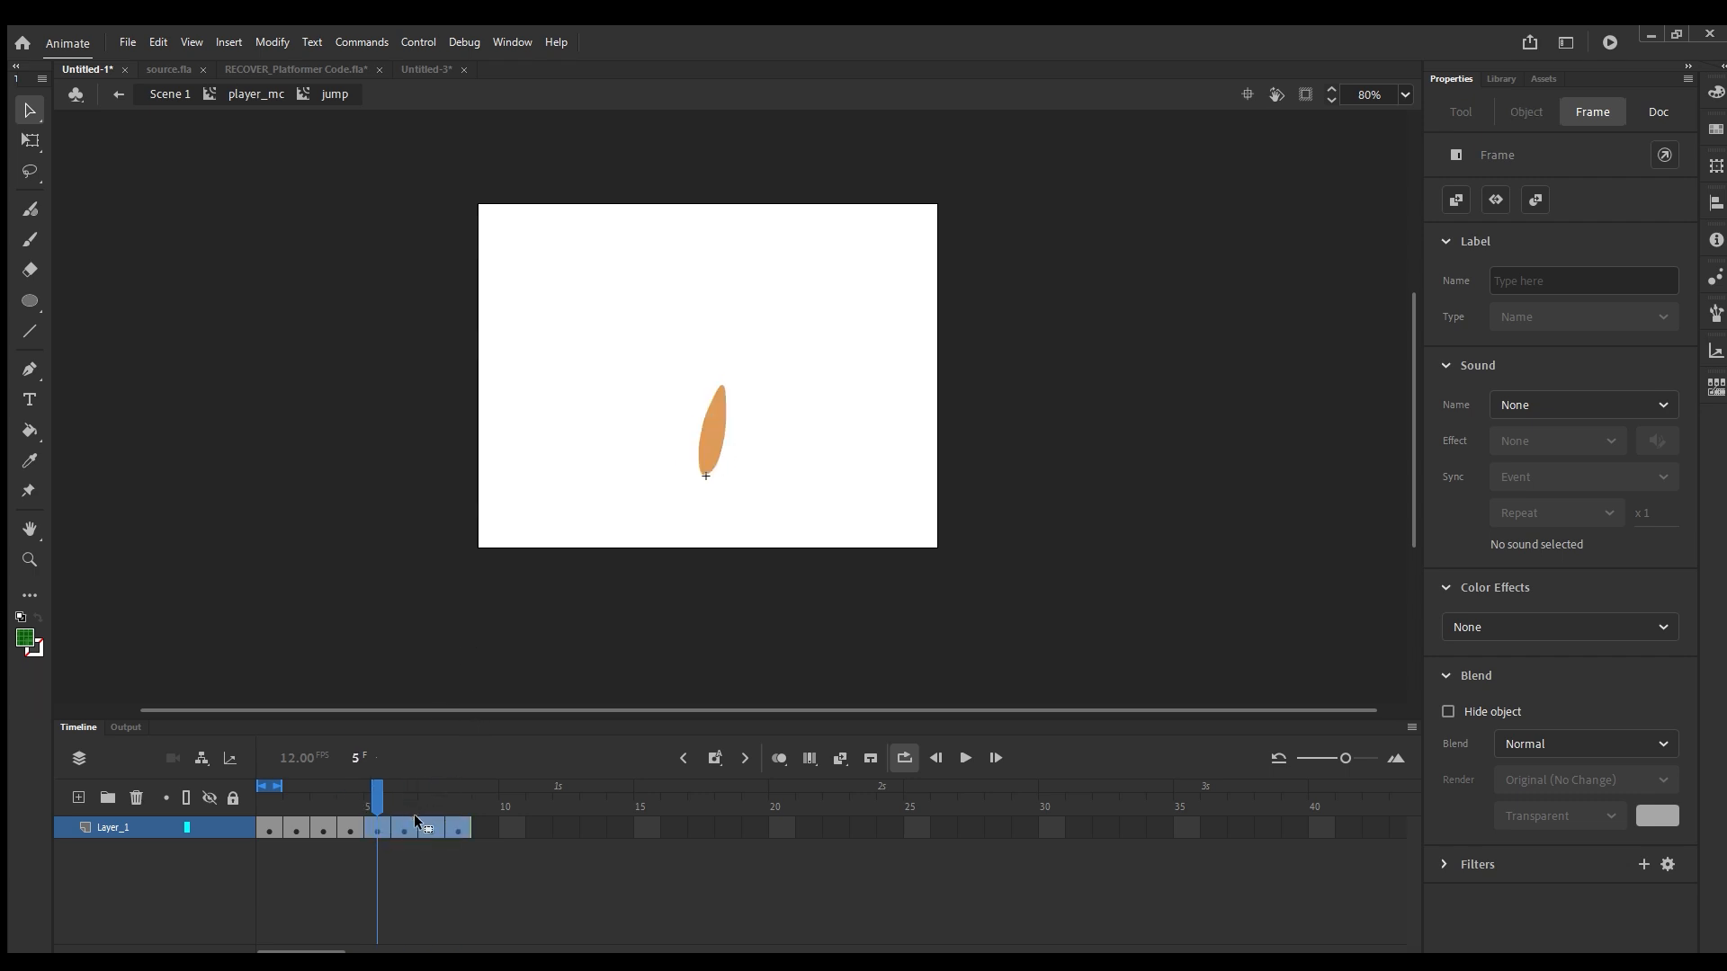
drag(374, 797, 269, 801)
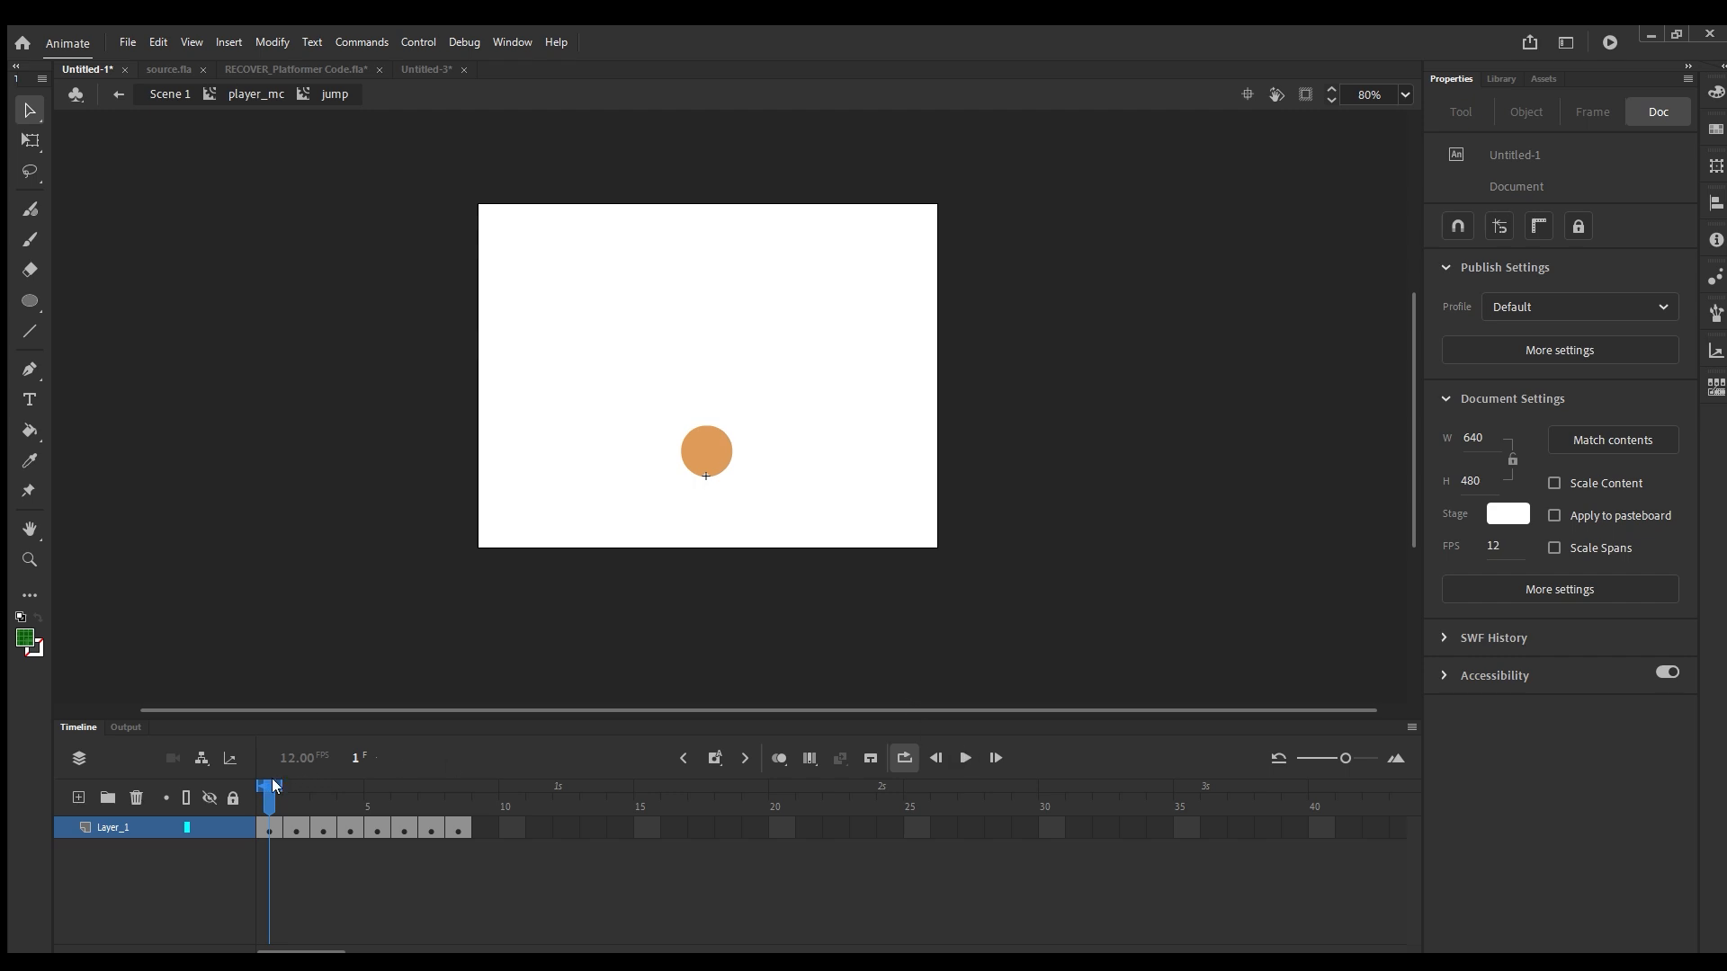
Extend the loop range over all eight jump frames and preview the jump animation.
drag(286, 787, 468, 787)
click(964, 757)
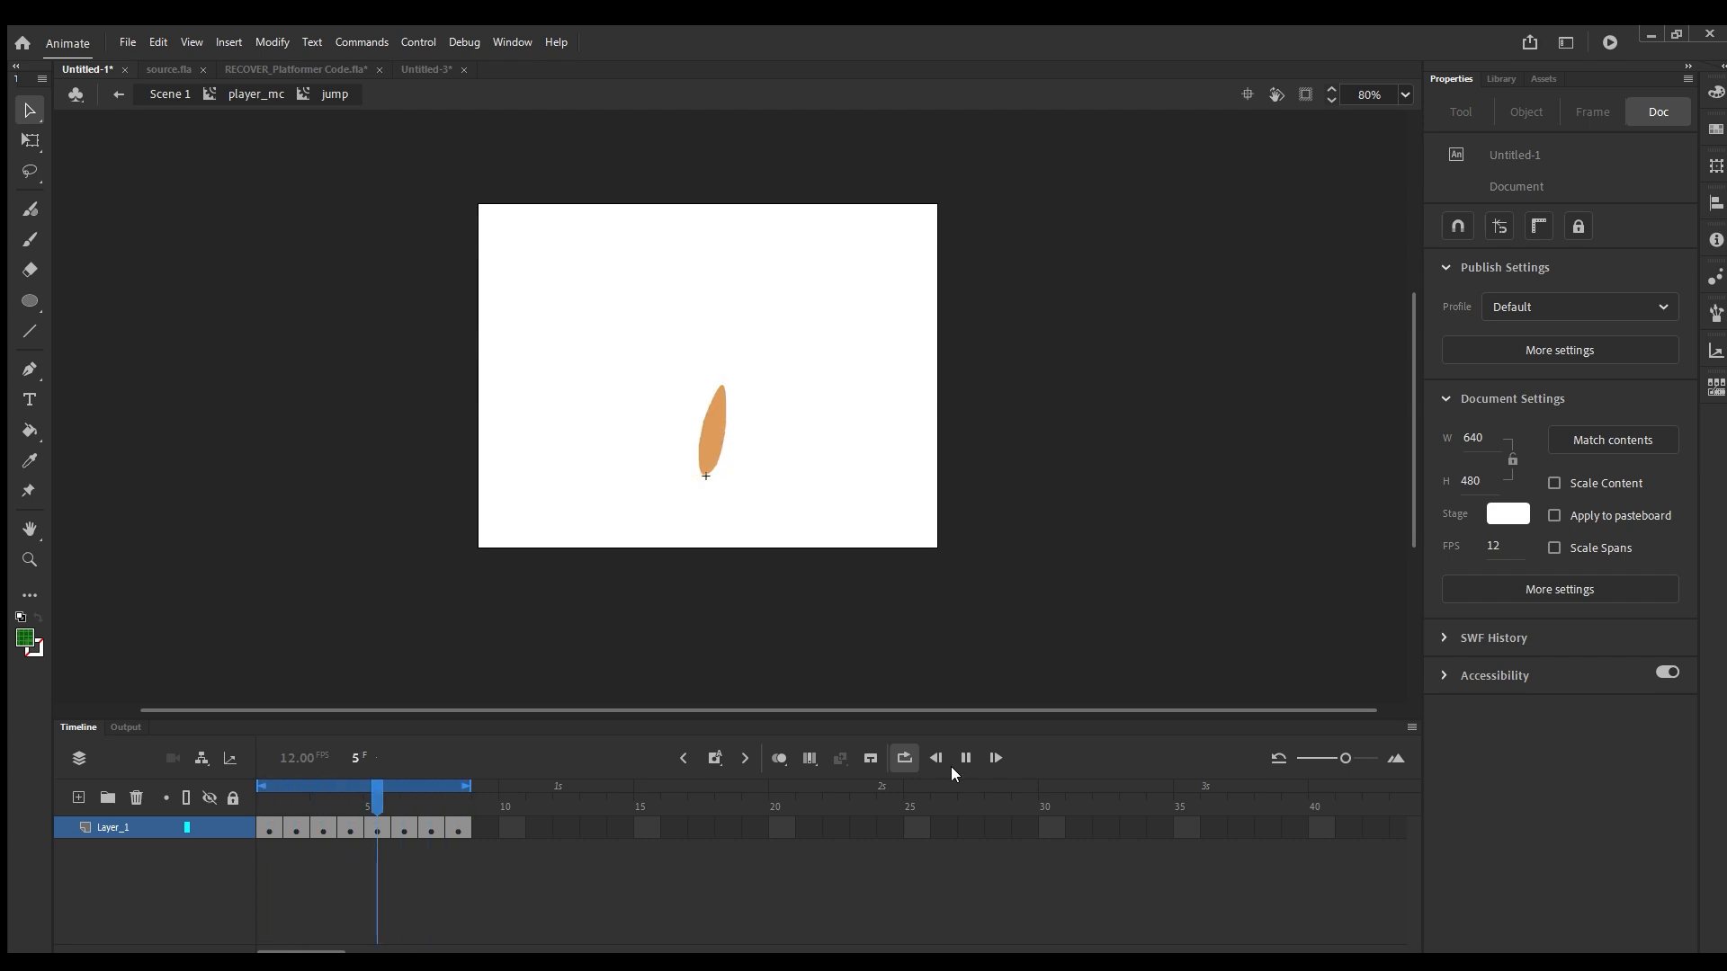
click(963, 754)
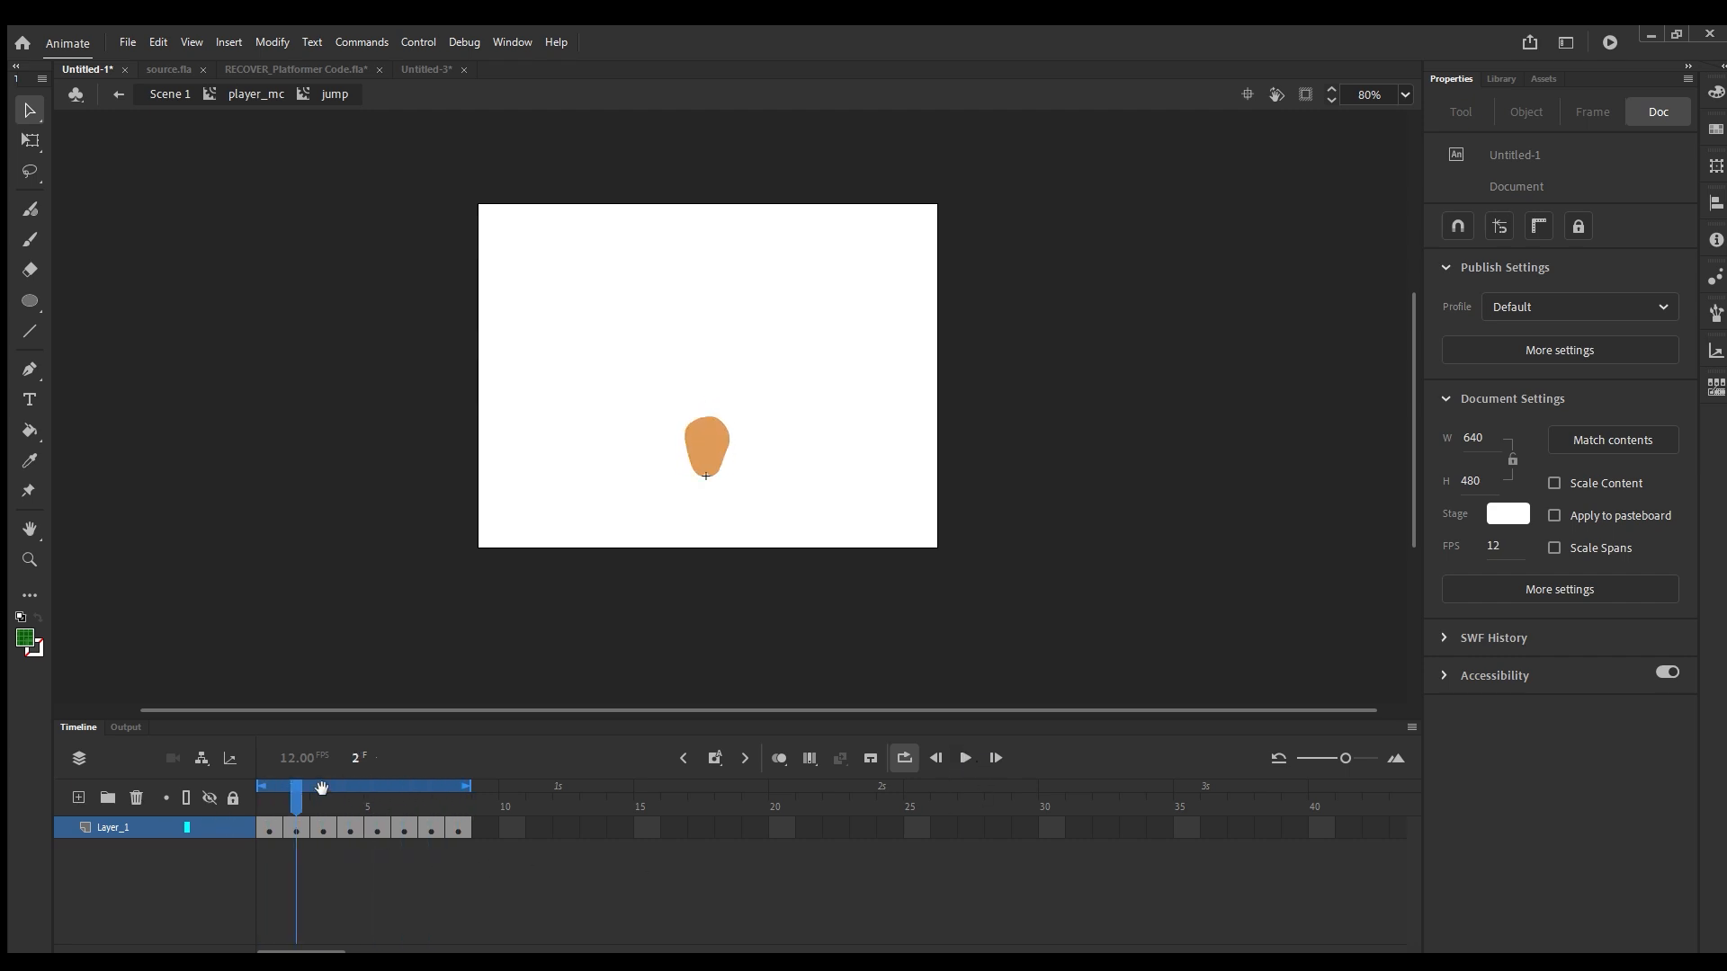
Flatten the orange circle on frame 8 of the jump timeline into a wide oval and preview the loop.
drag(297, 801, 458, 802)
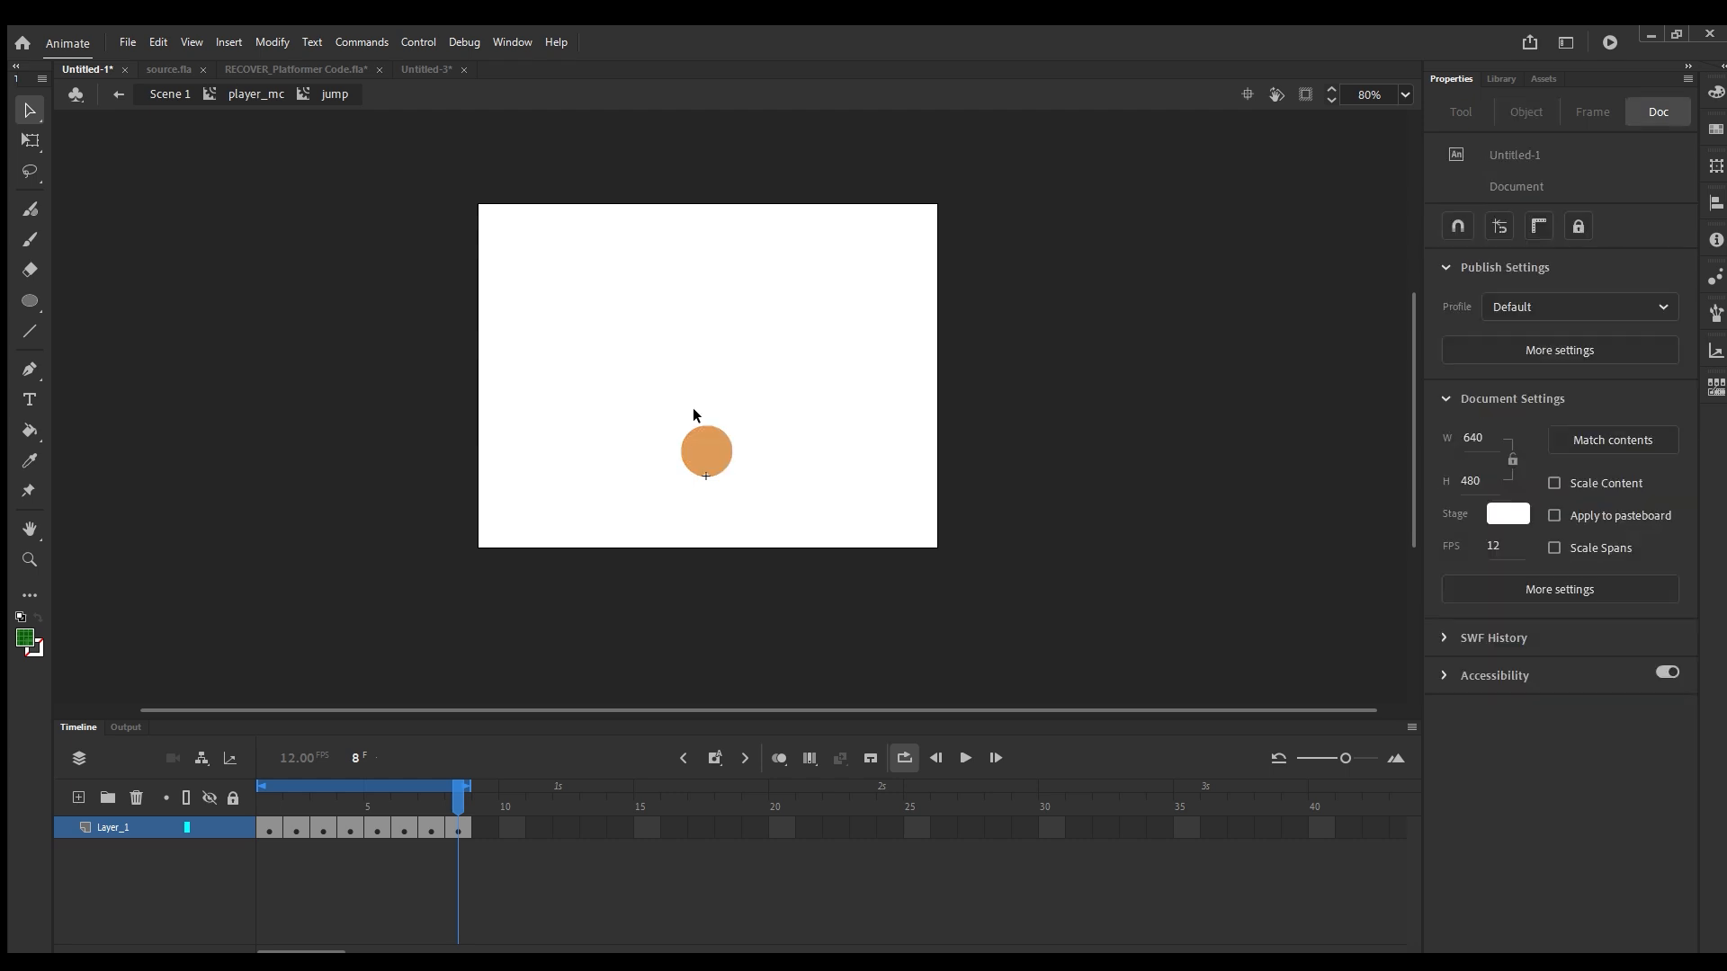
drag(699, 422, 736, 455)
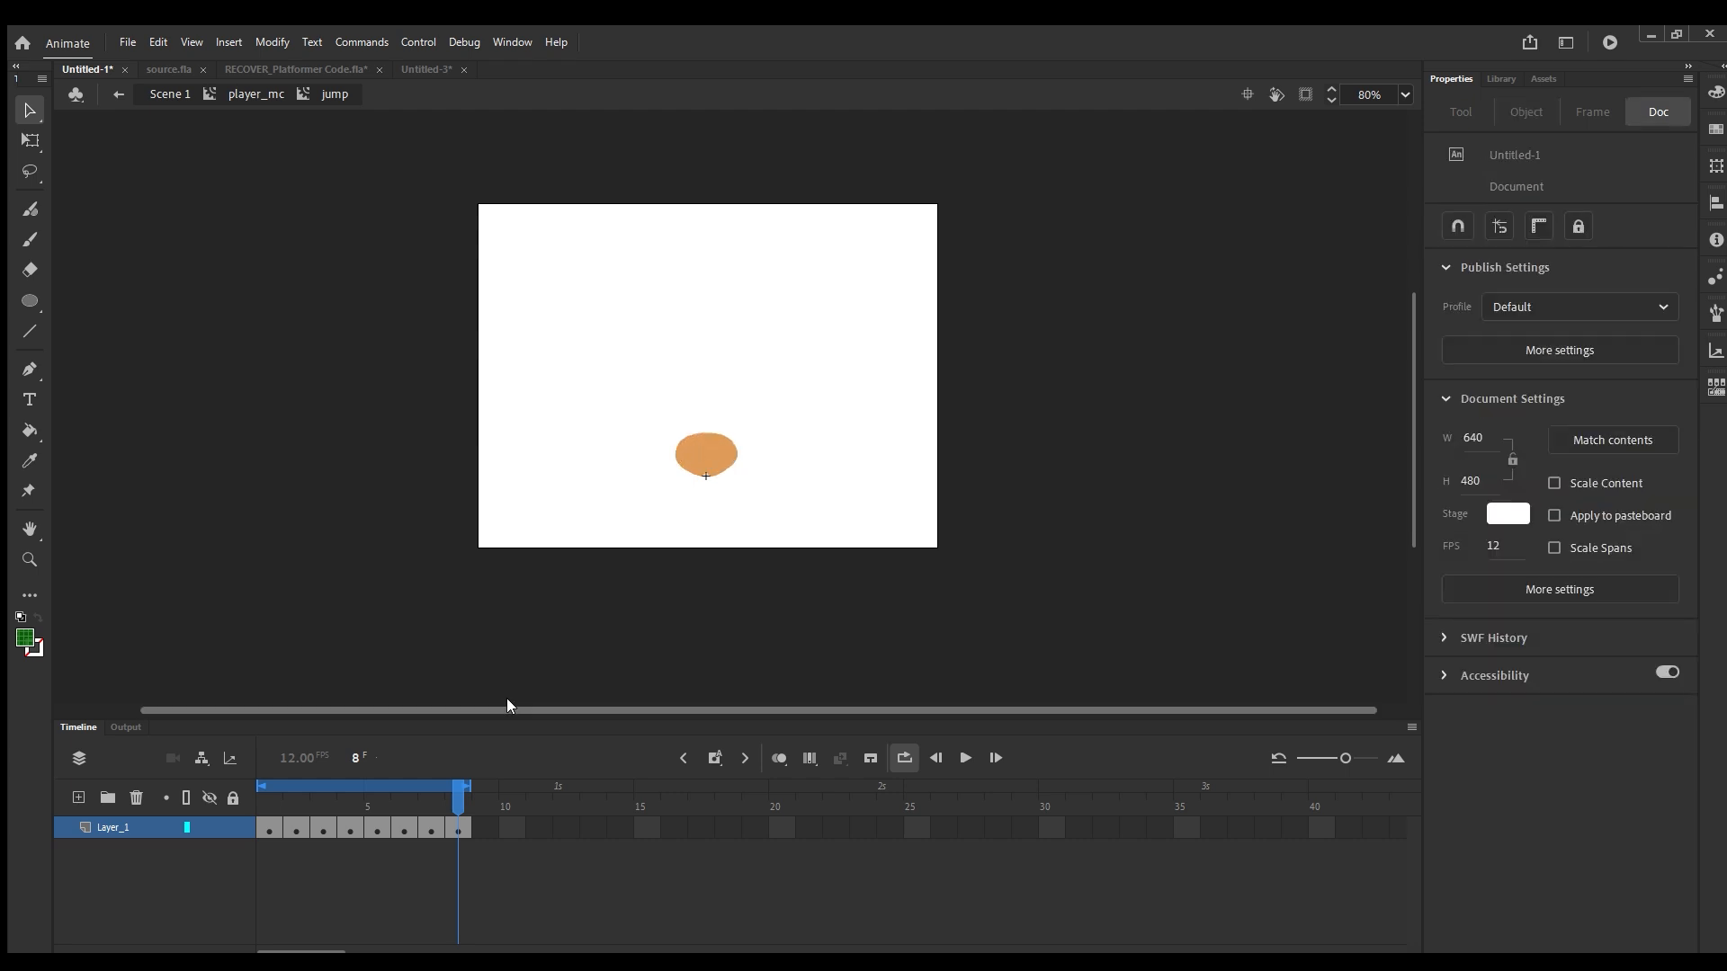
drag(458, 798, 456, 762)
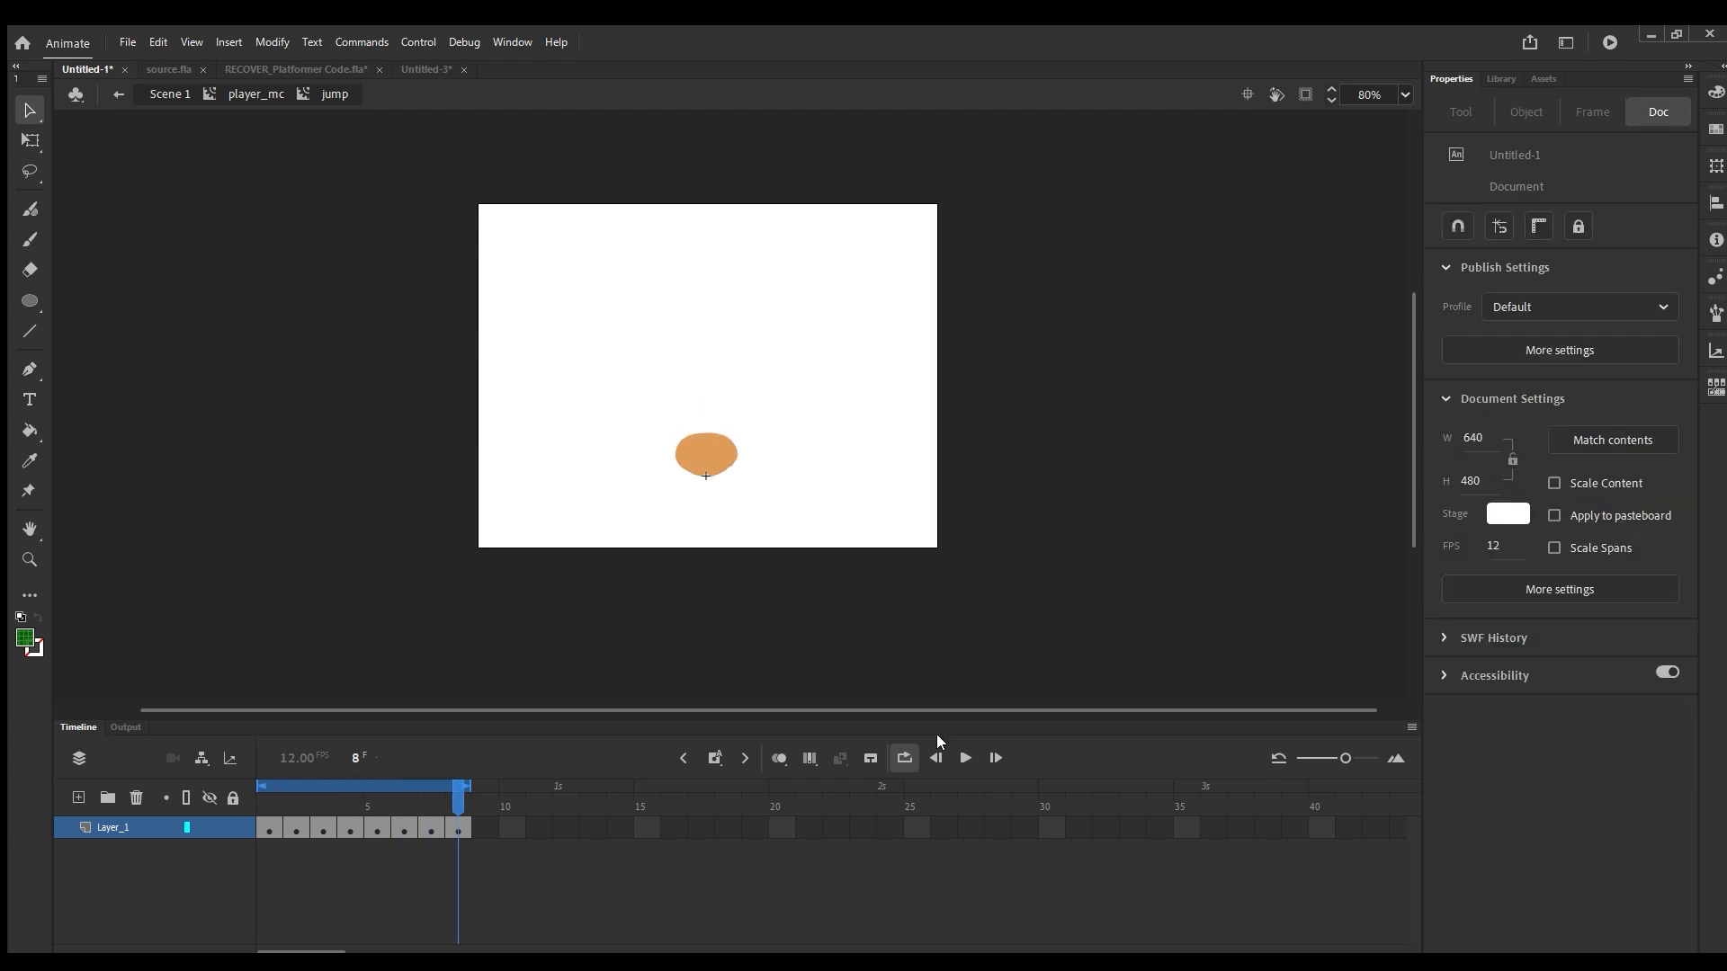
click(962, 754)
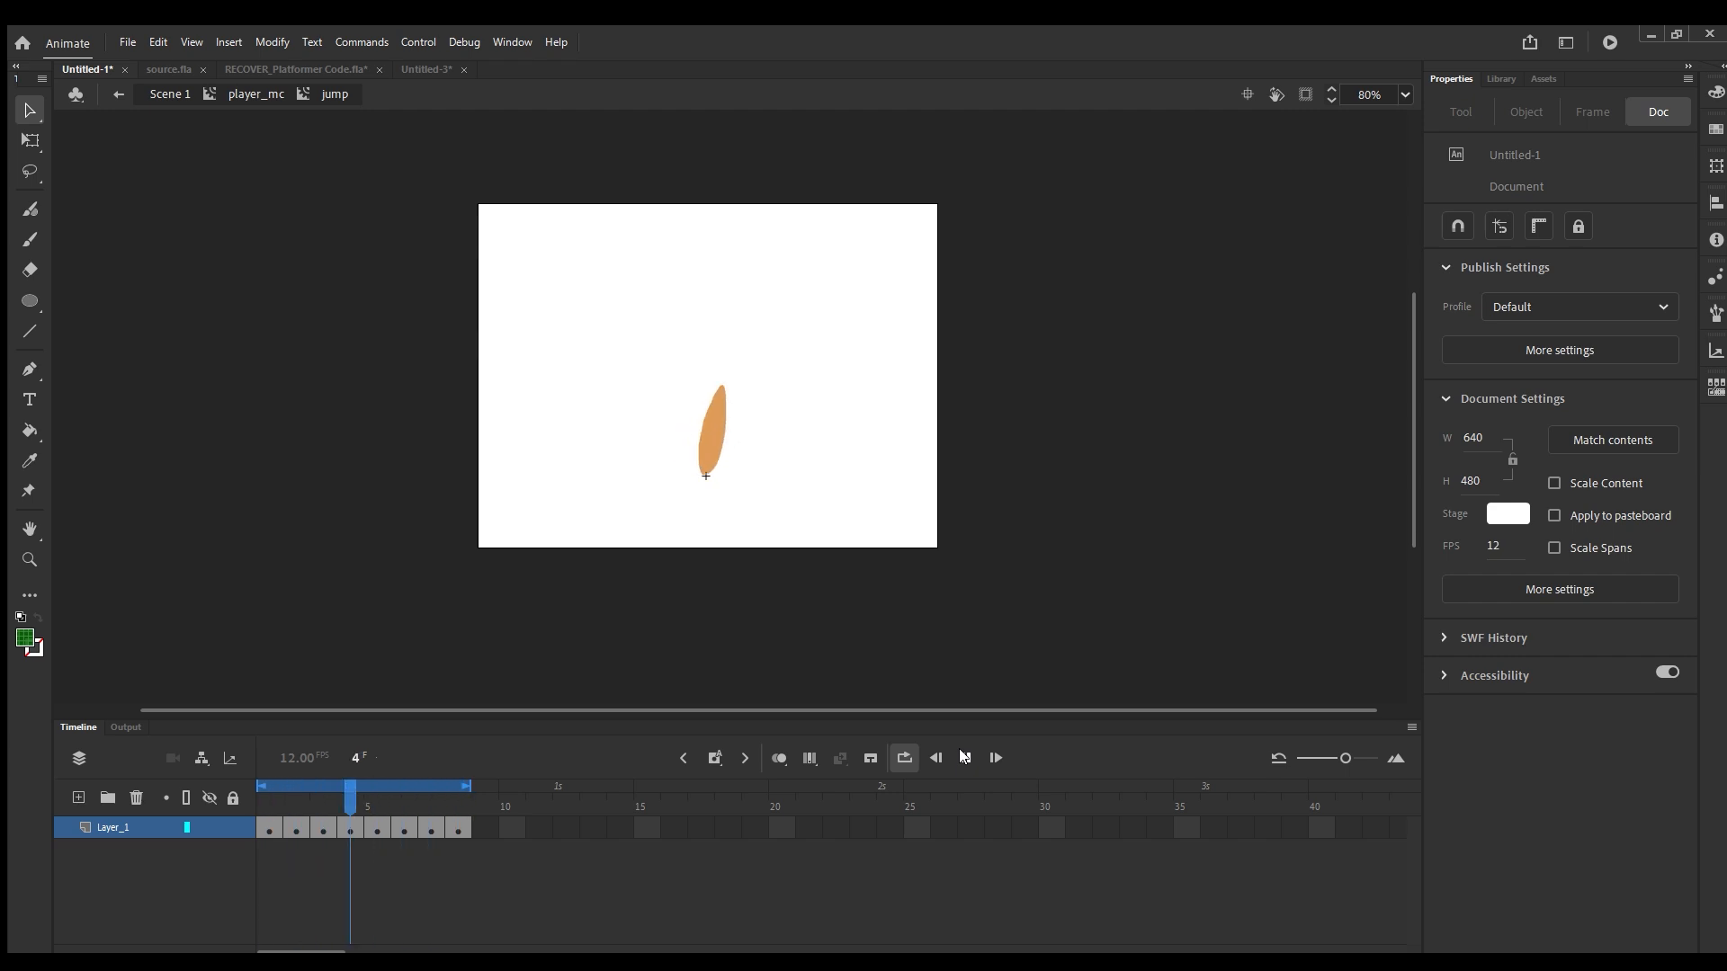
click(963, 756)
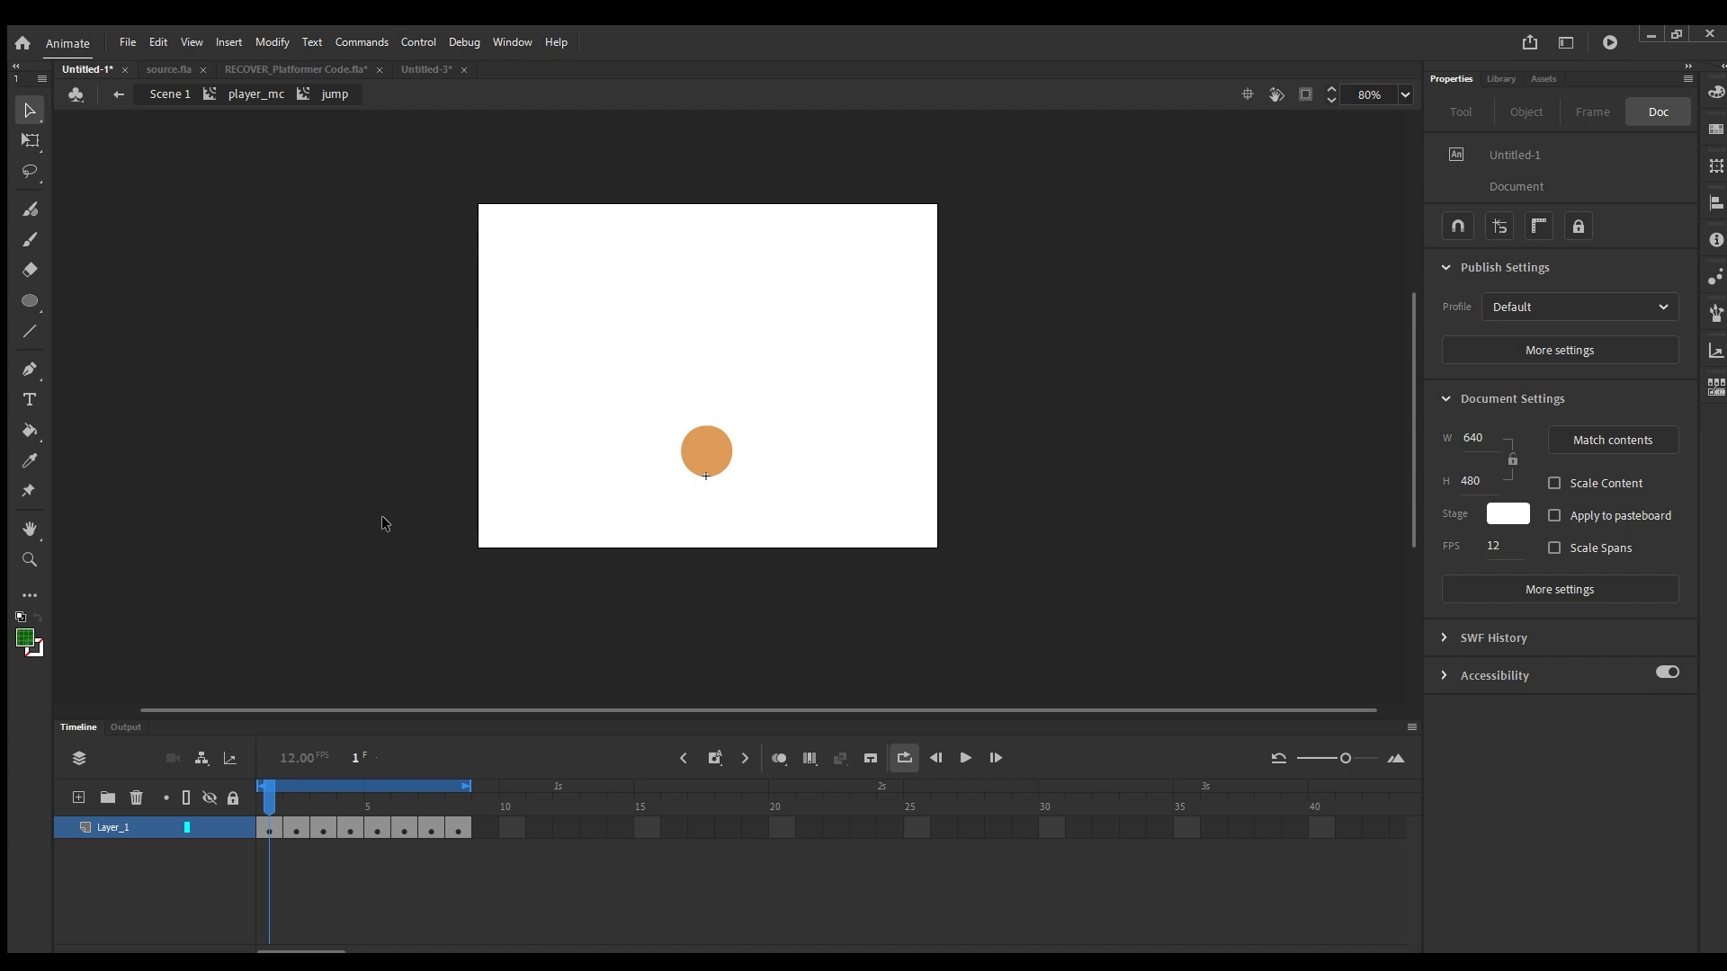
Return to player_mc and review its Idle, run and jump frames together with the animation inside each nested symbol.
double_click(276, 446)
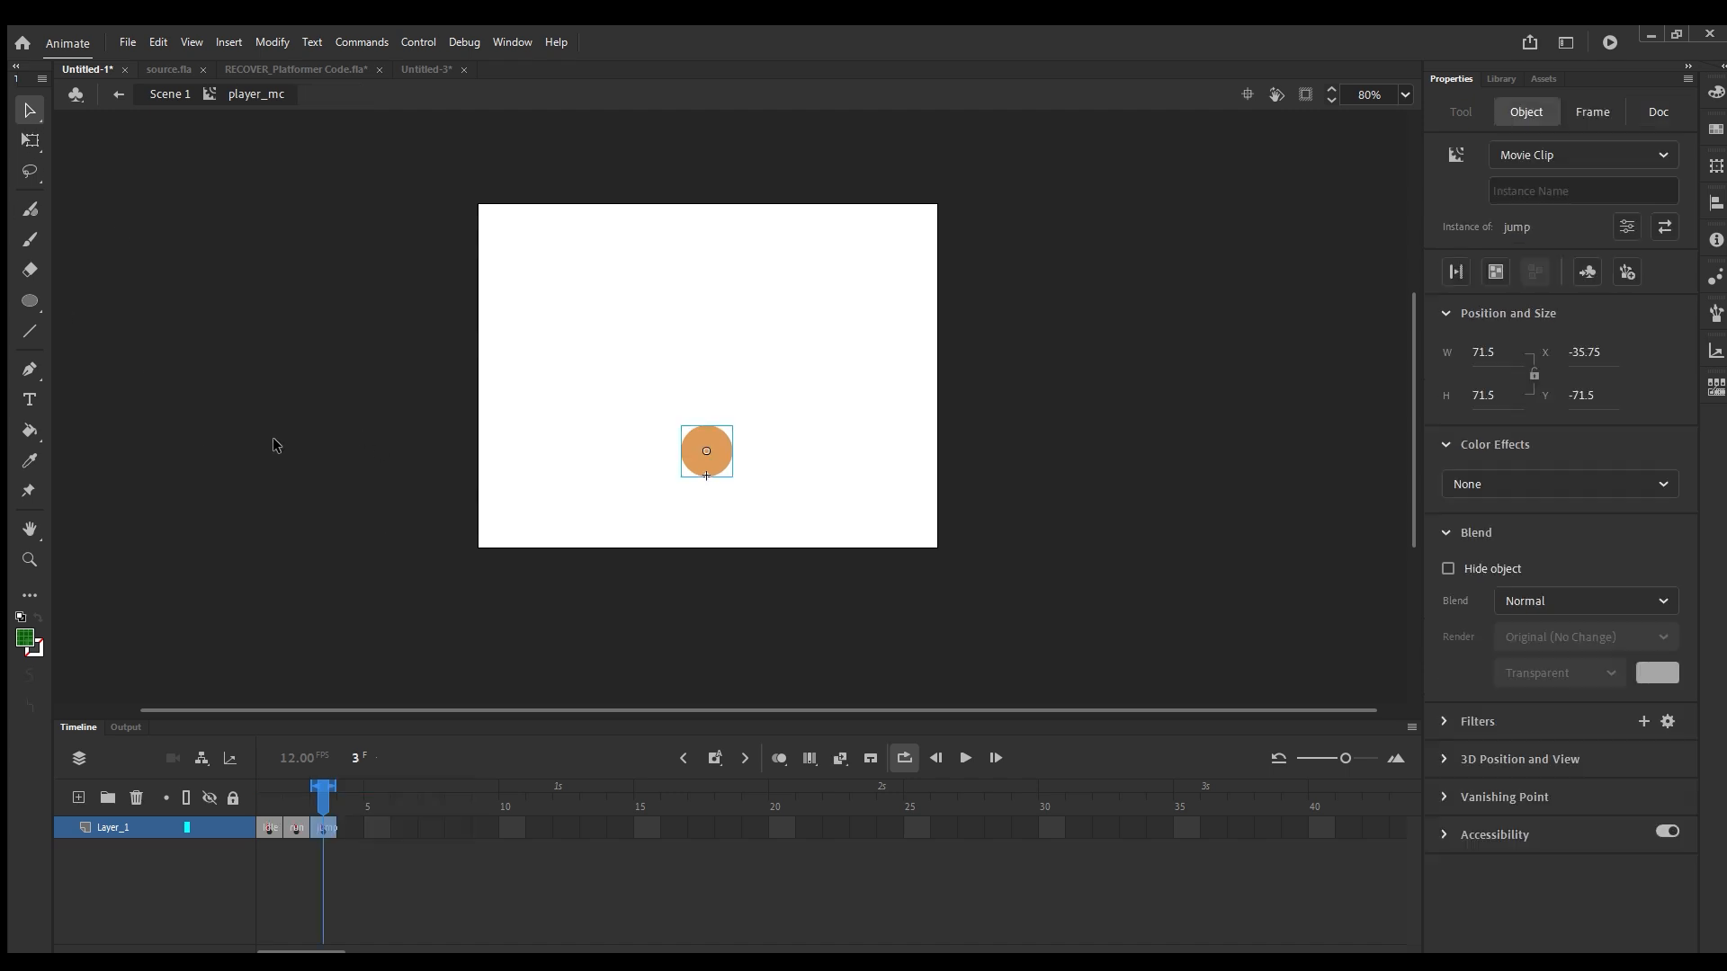
click(298, 827)
click(321, 827)
click(269, 827)
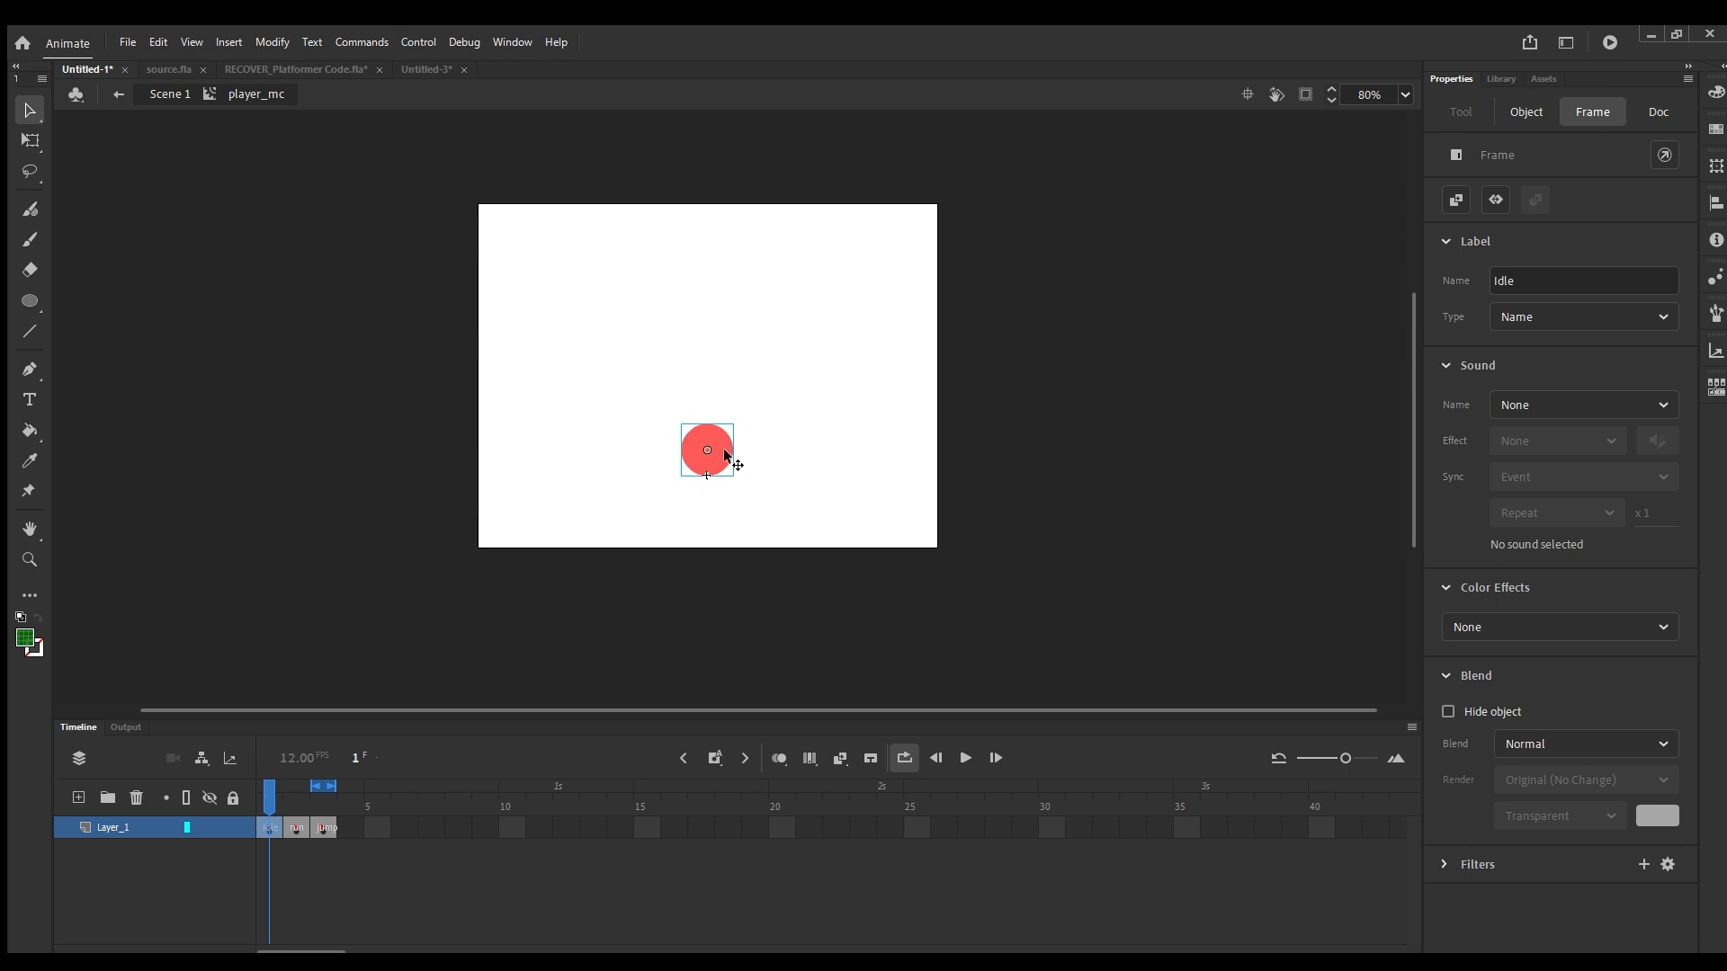
double_click(716, 436)
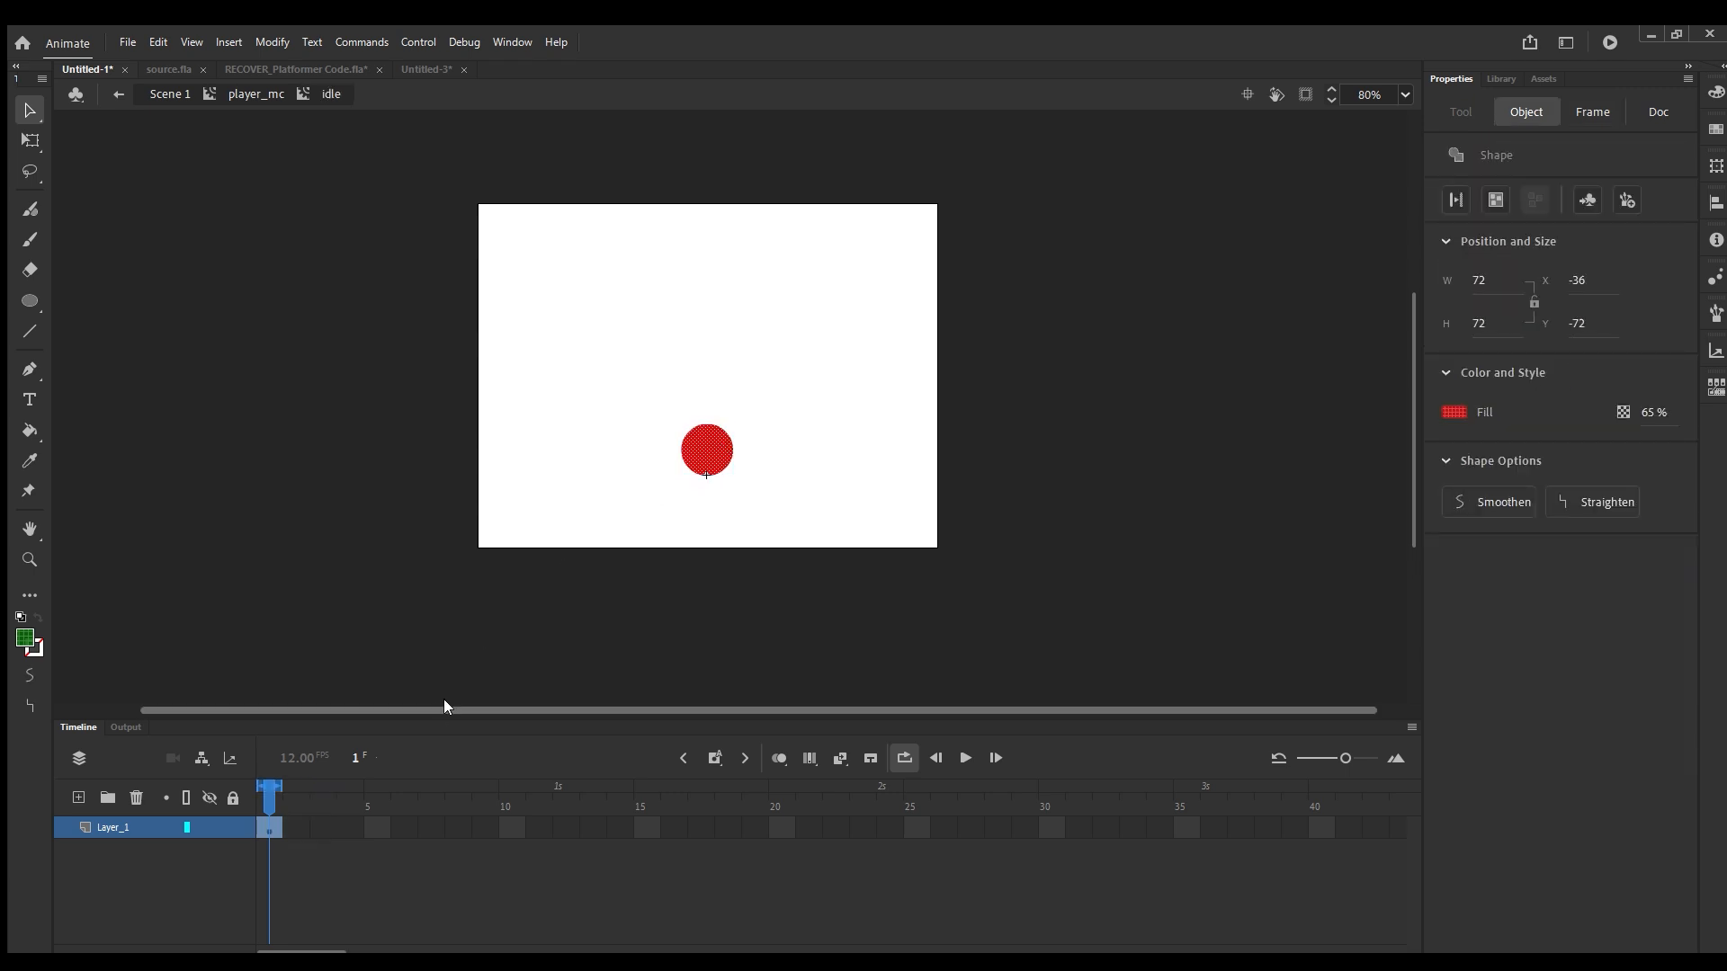
double_click(329, 430)
click(286, 826)
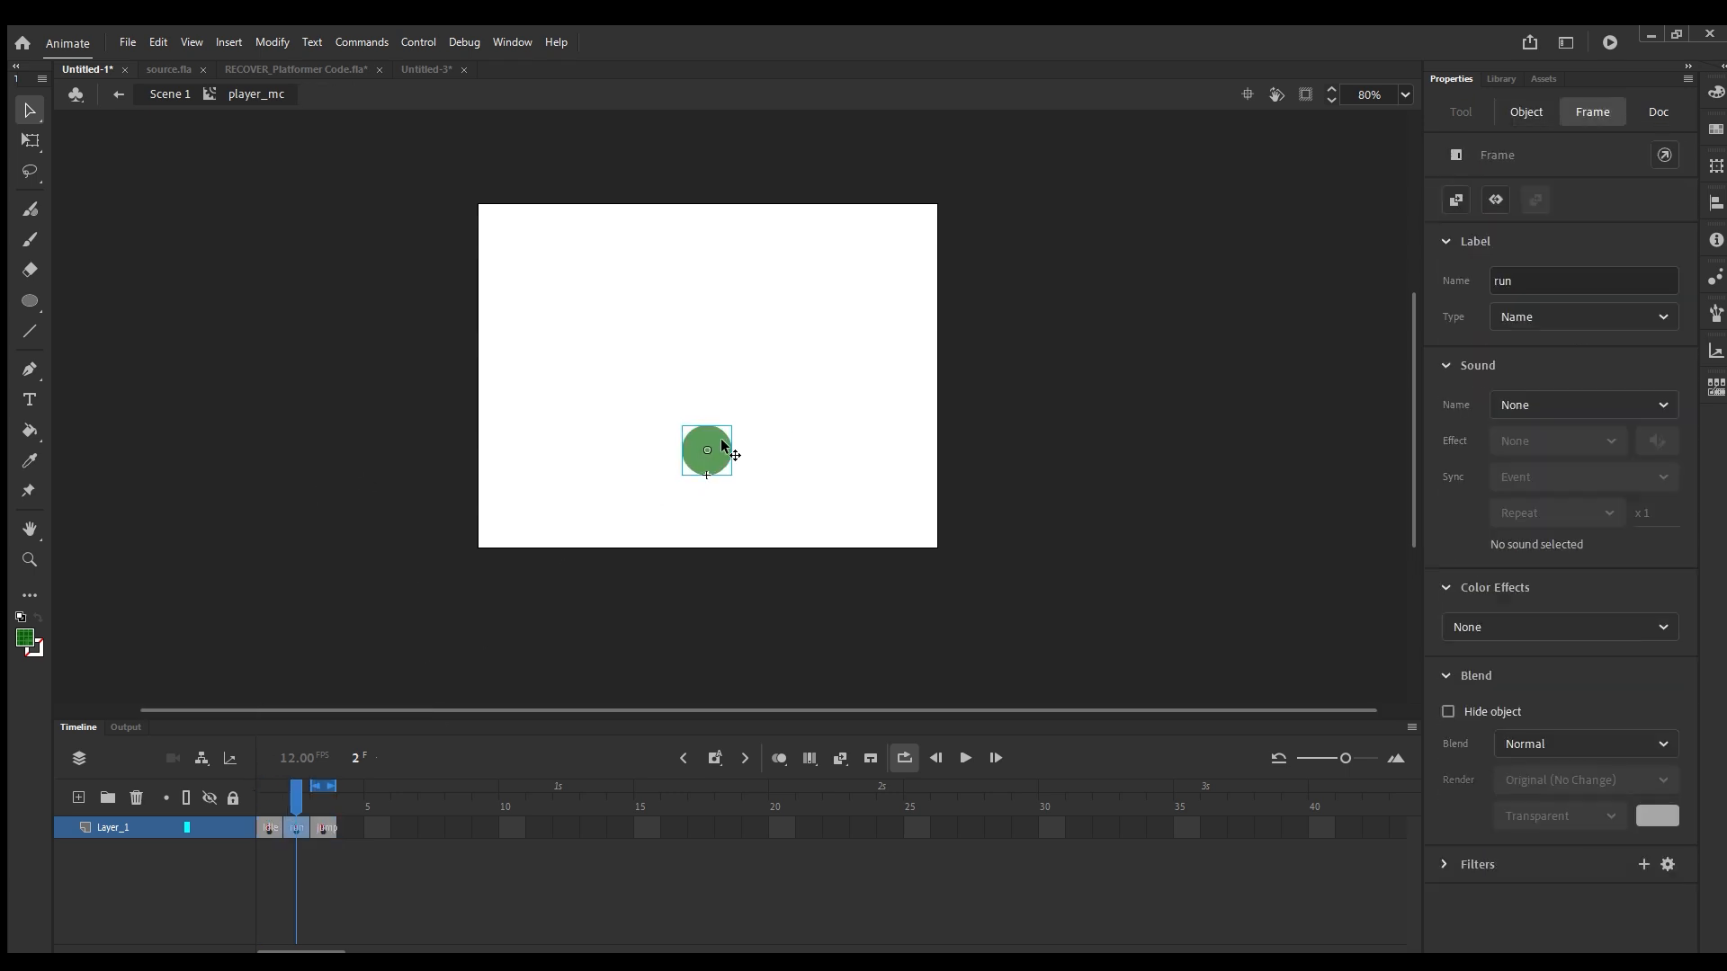
click(706, 455)
click(537, 626)
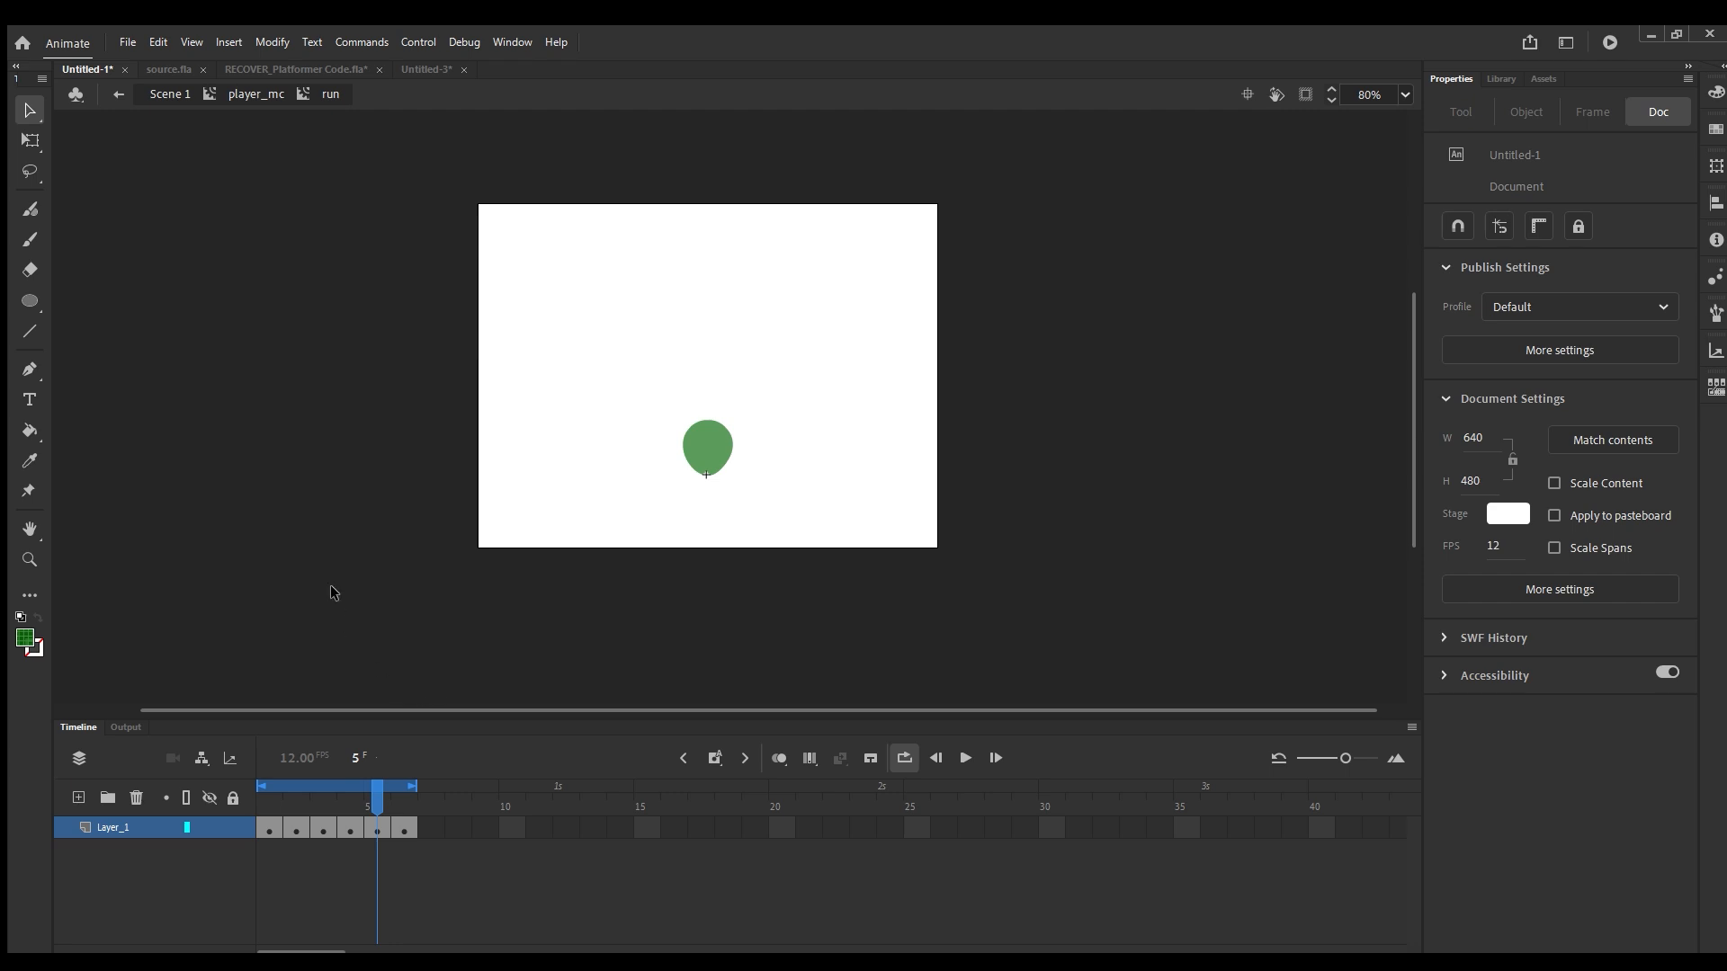
click(402, 837)
click(313, 822)
double_click(715, 454)
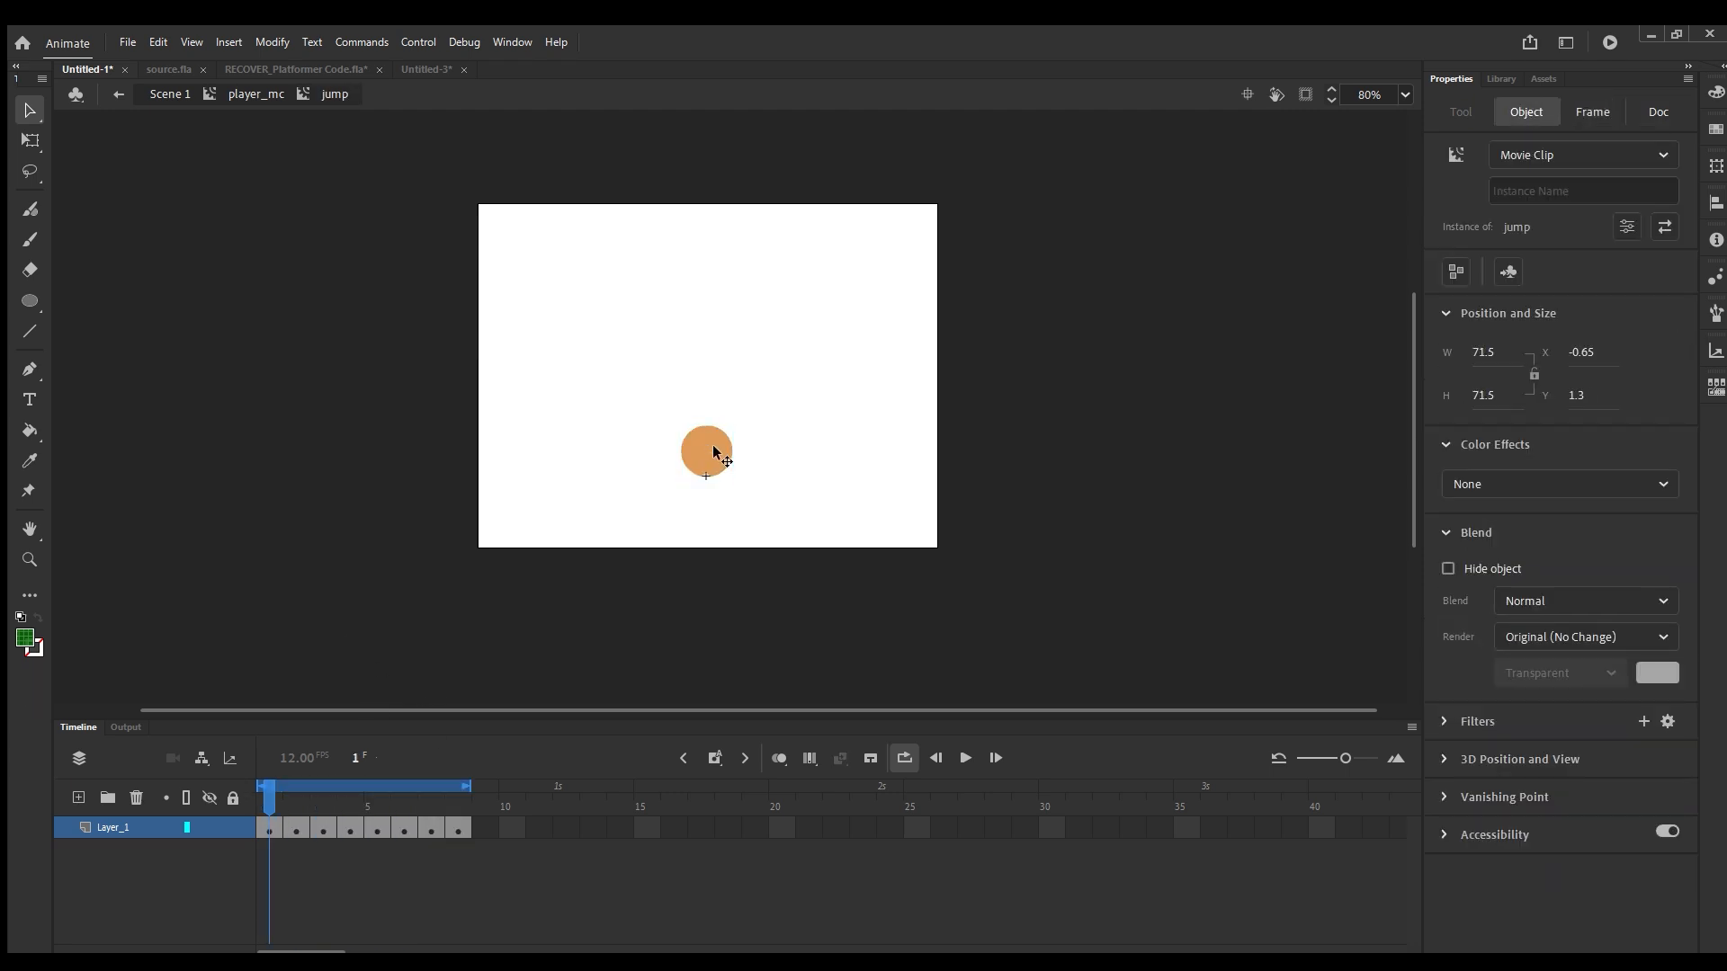
click(315, 554)
double_click(326, 478)
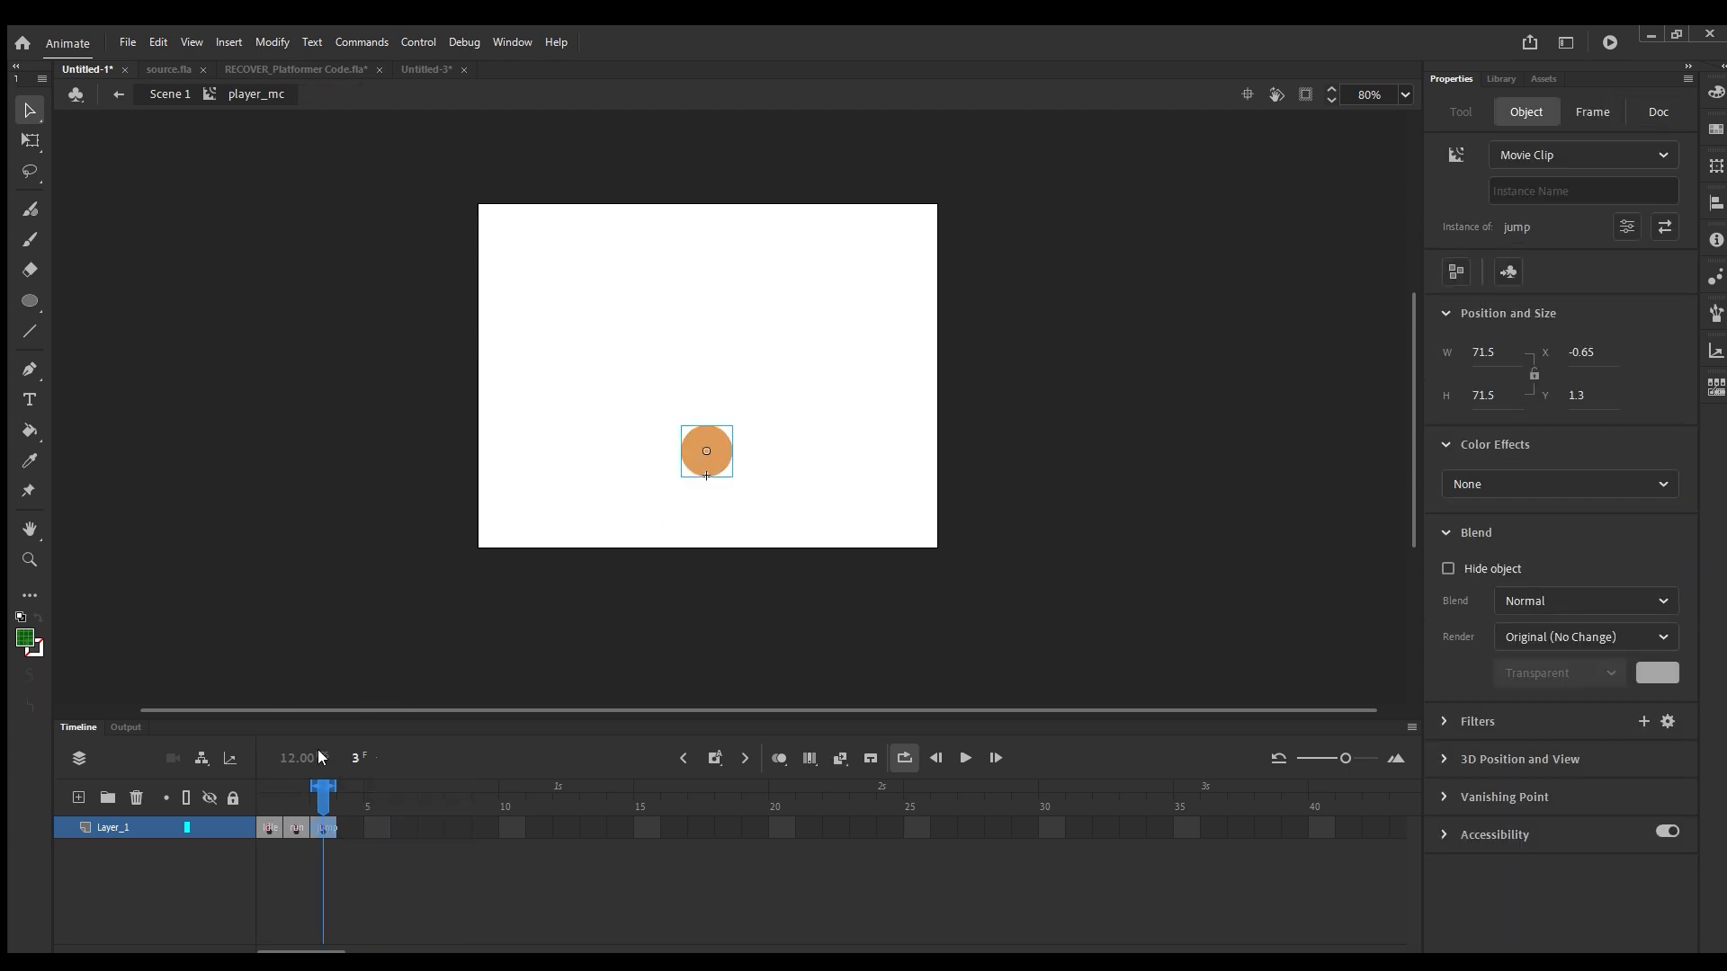
click(265, 827)
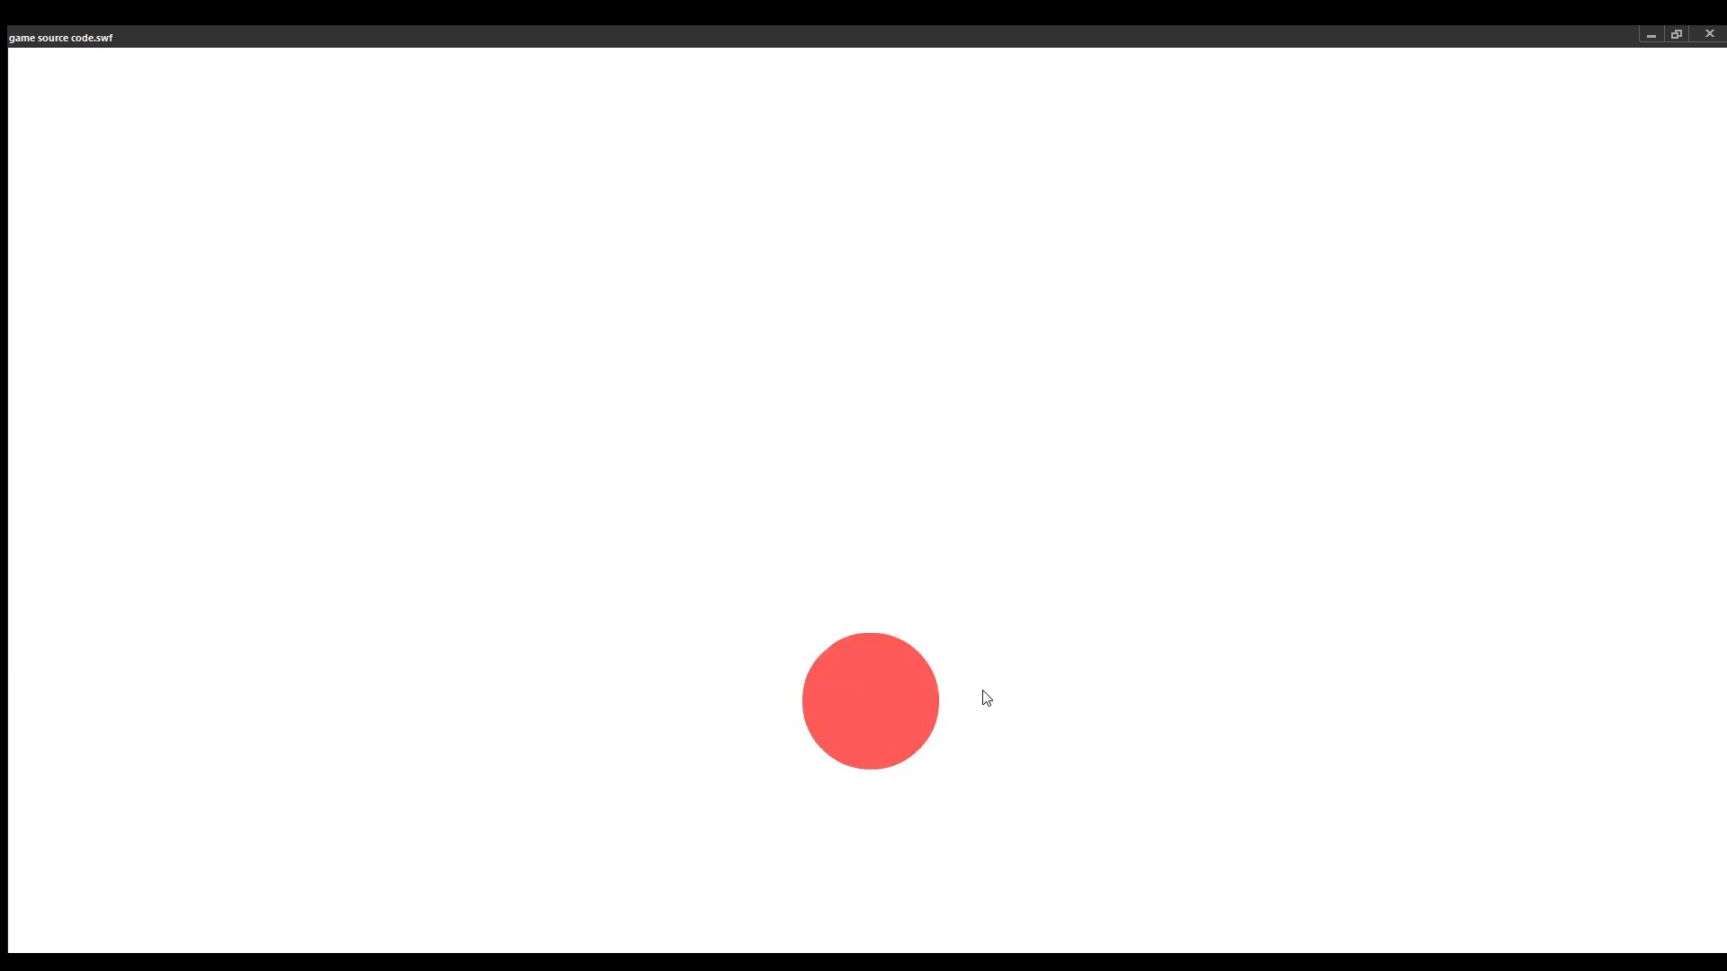
Close the game source code.swf test movie and return to the document's main scene.
key(ctrl+w)
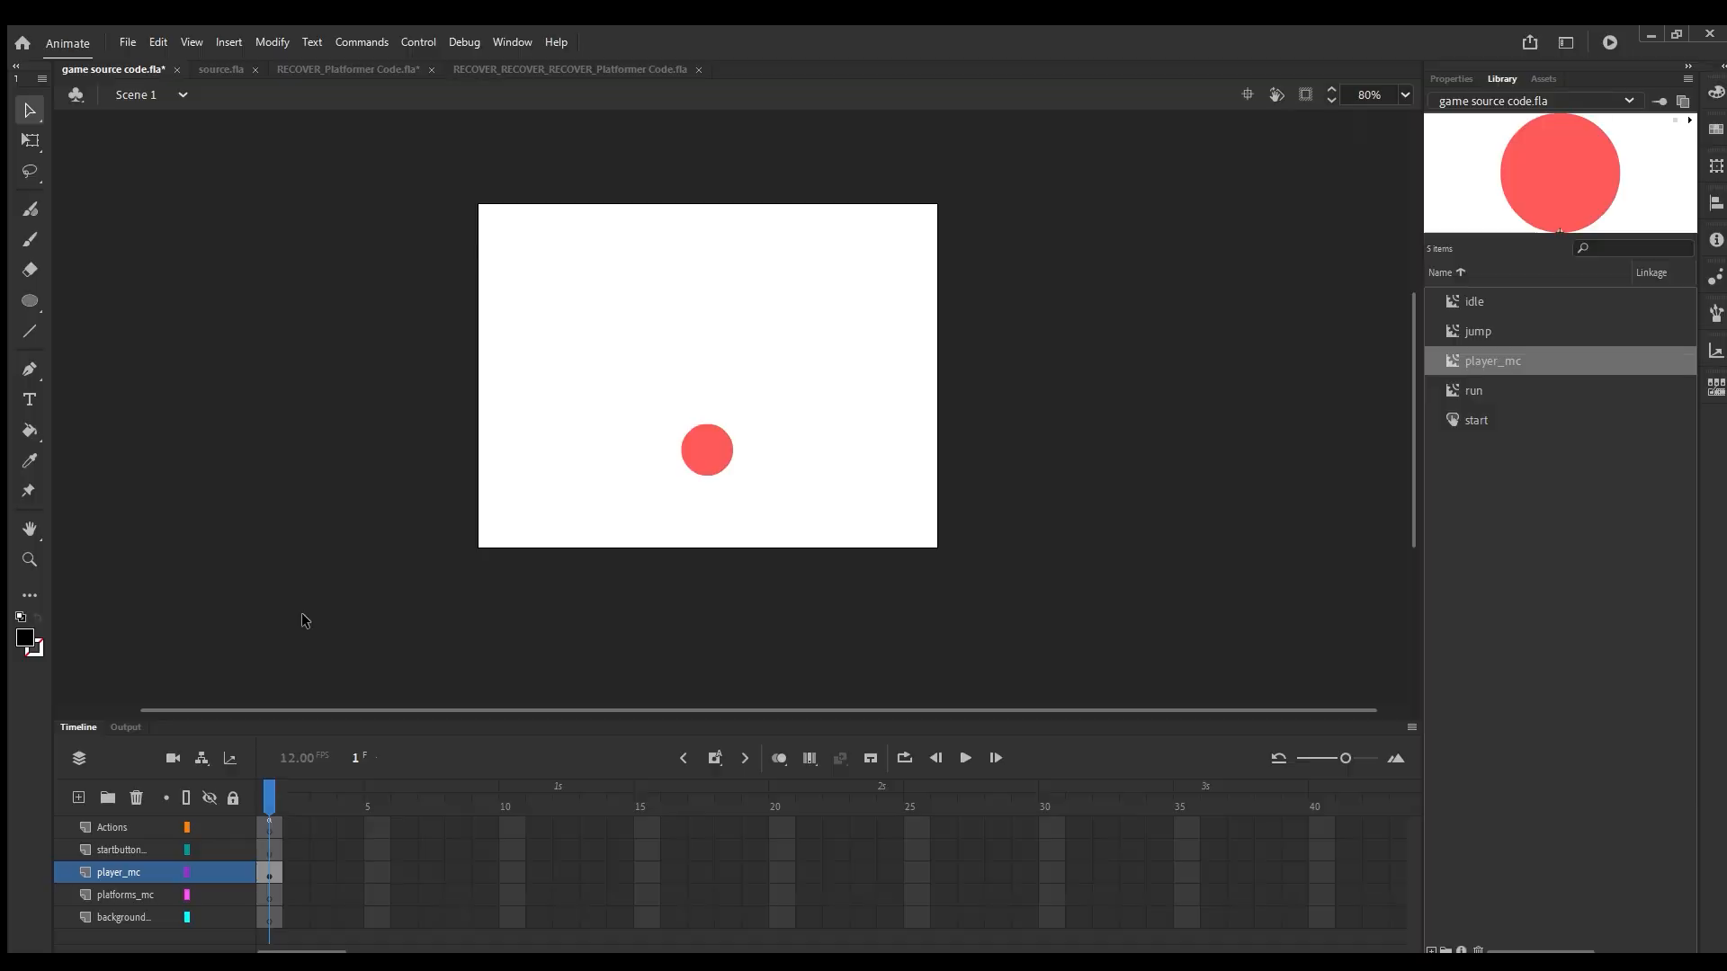
Open the player_mc instance for editing and select the first frame of its timeline.
click(112, 865)
double_click(705, 464)
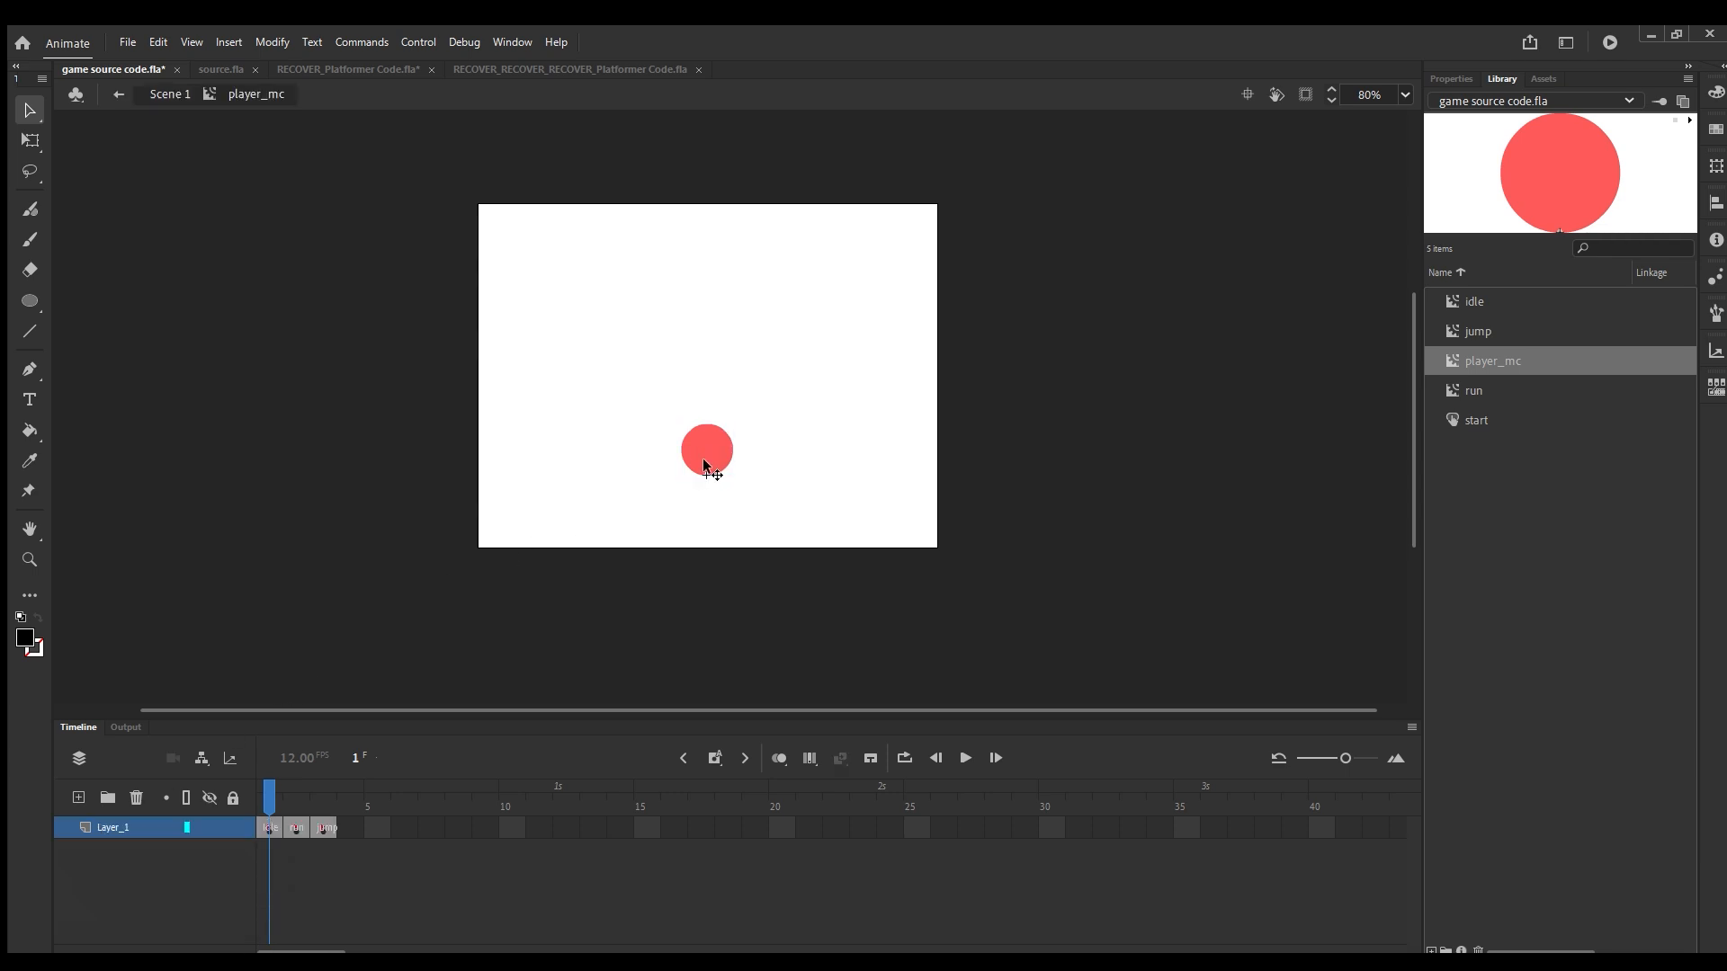
click(267, 826)
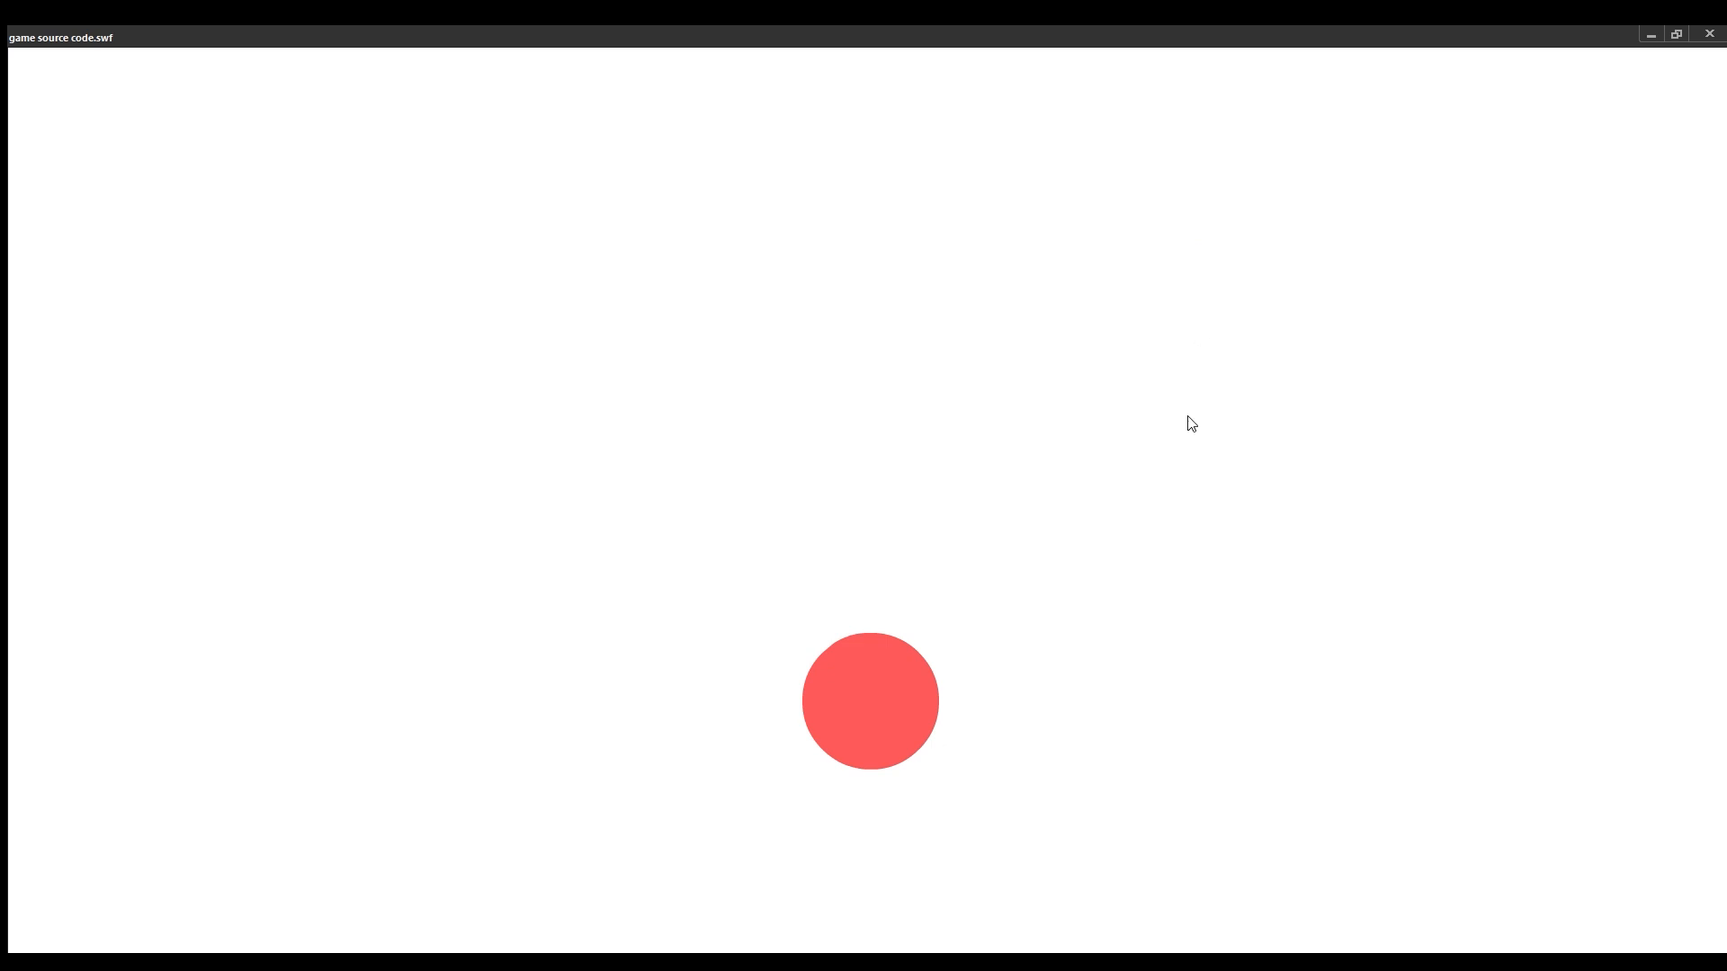
Test-play the movie by moving the red circle right, left, up and down with the keyboard.
key(Right)
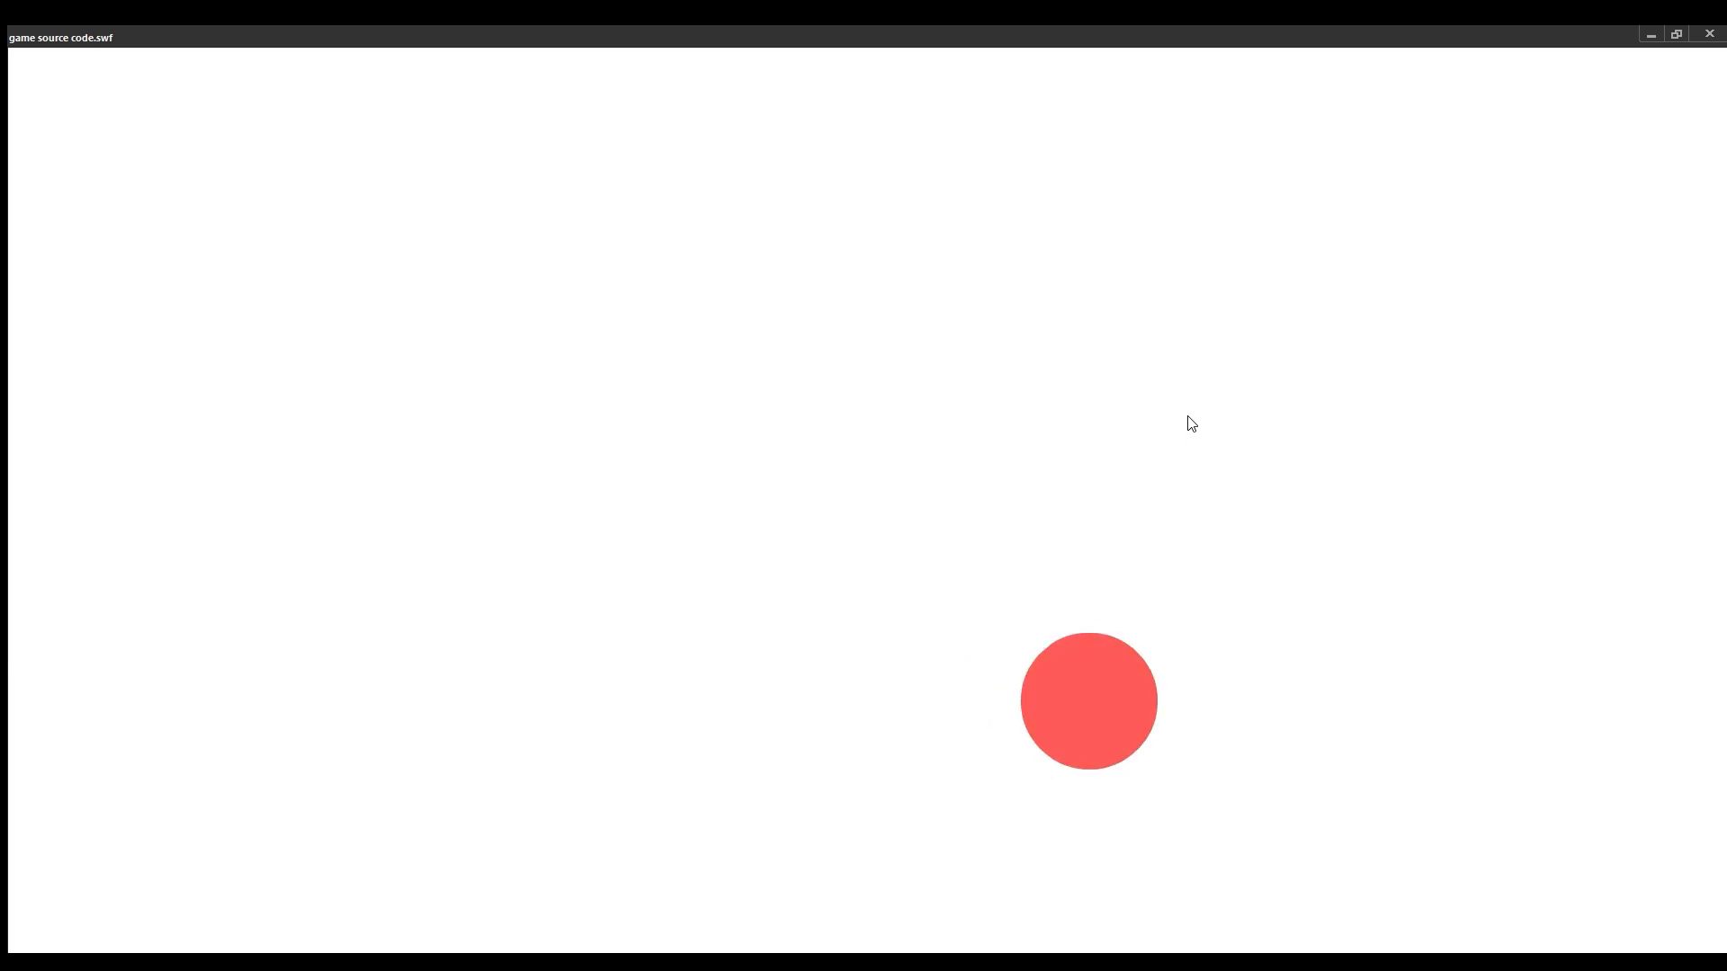
key(Left)
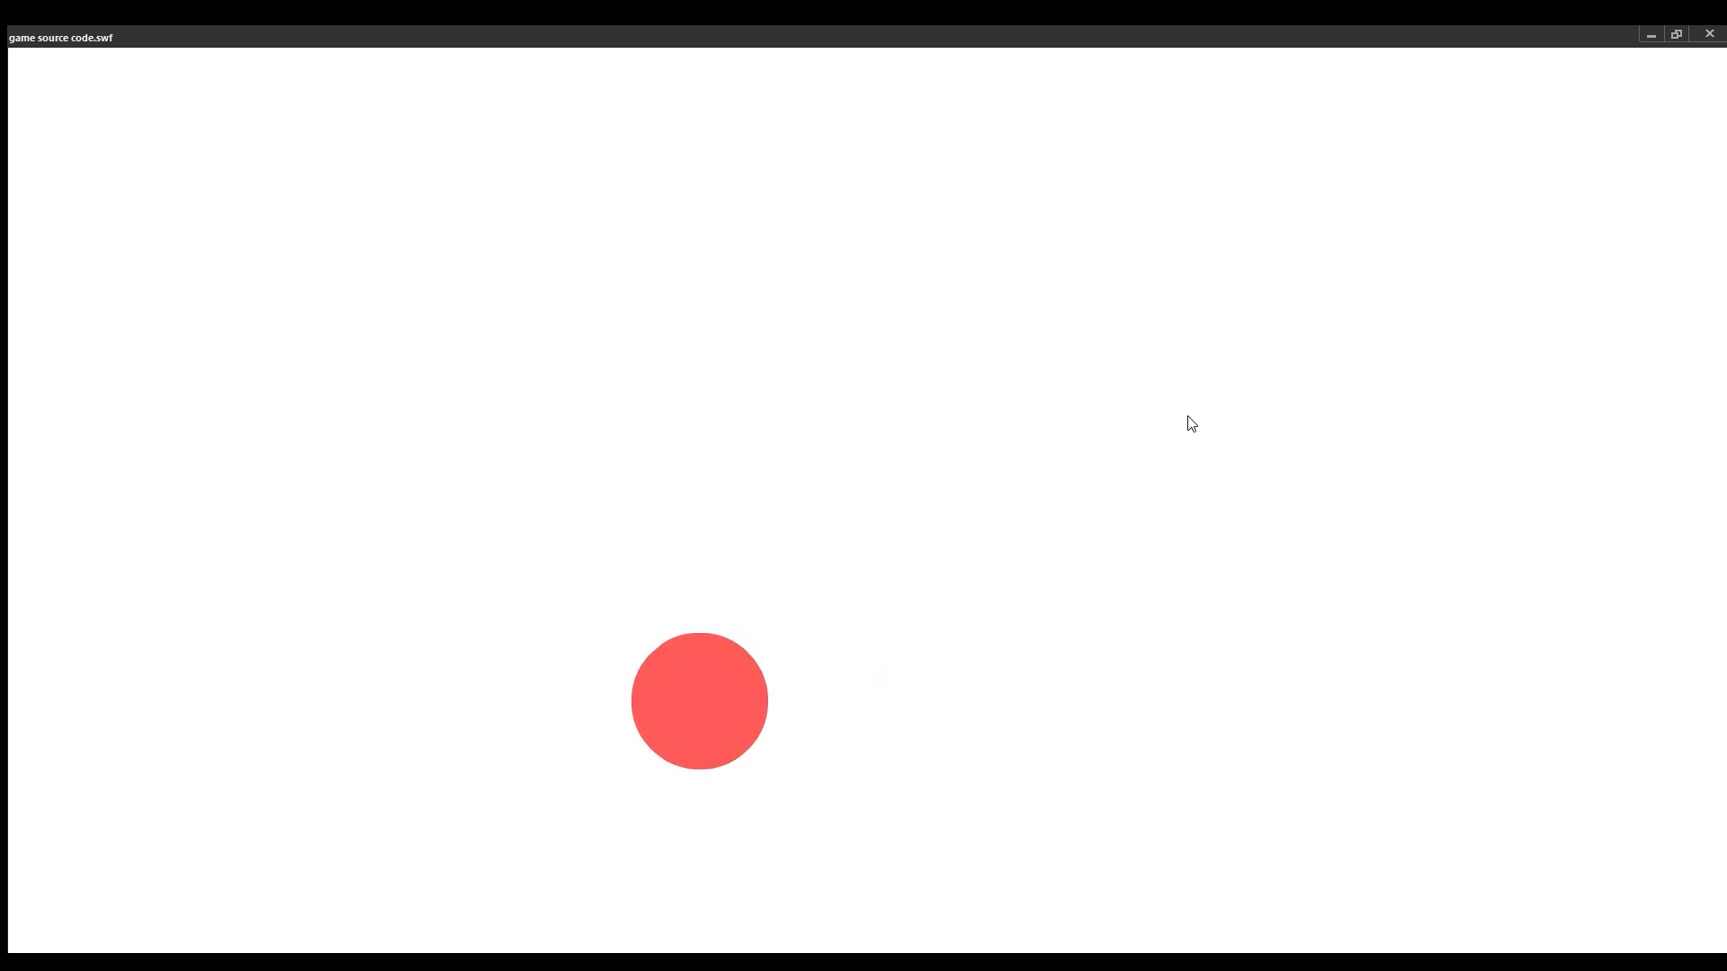
key(Up)
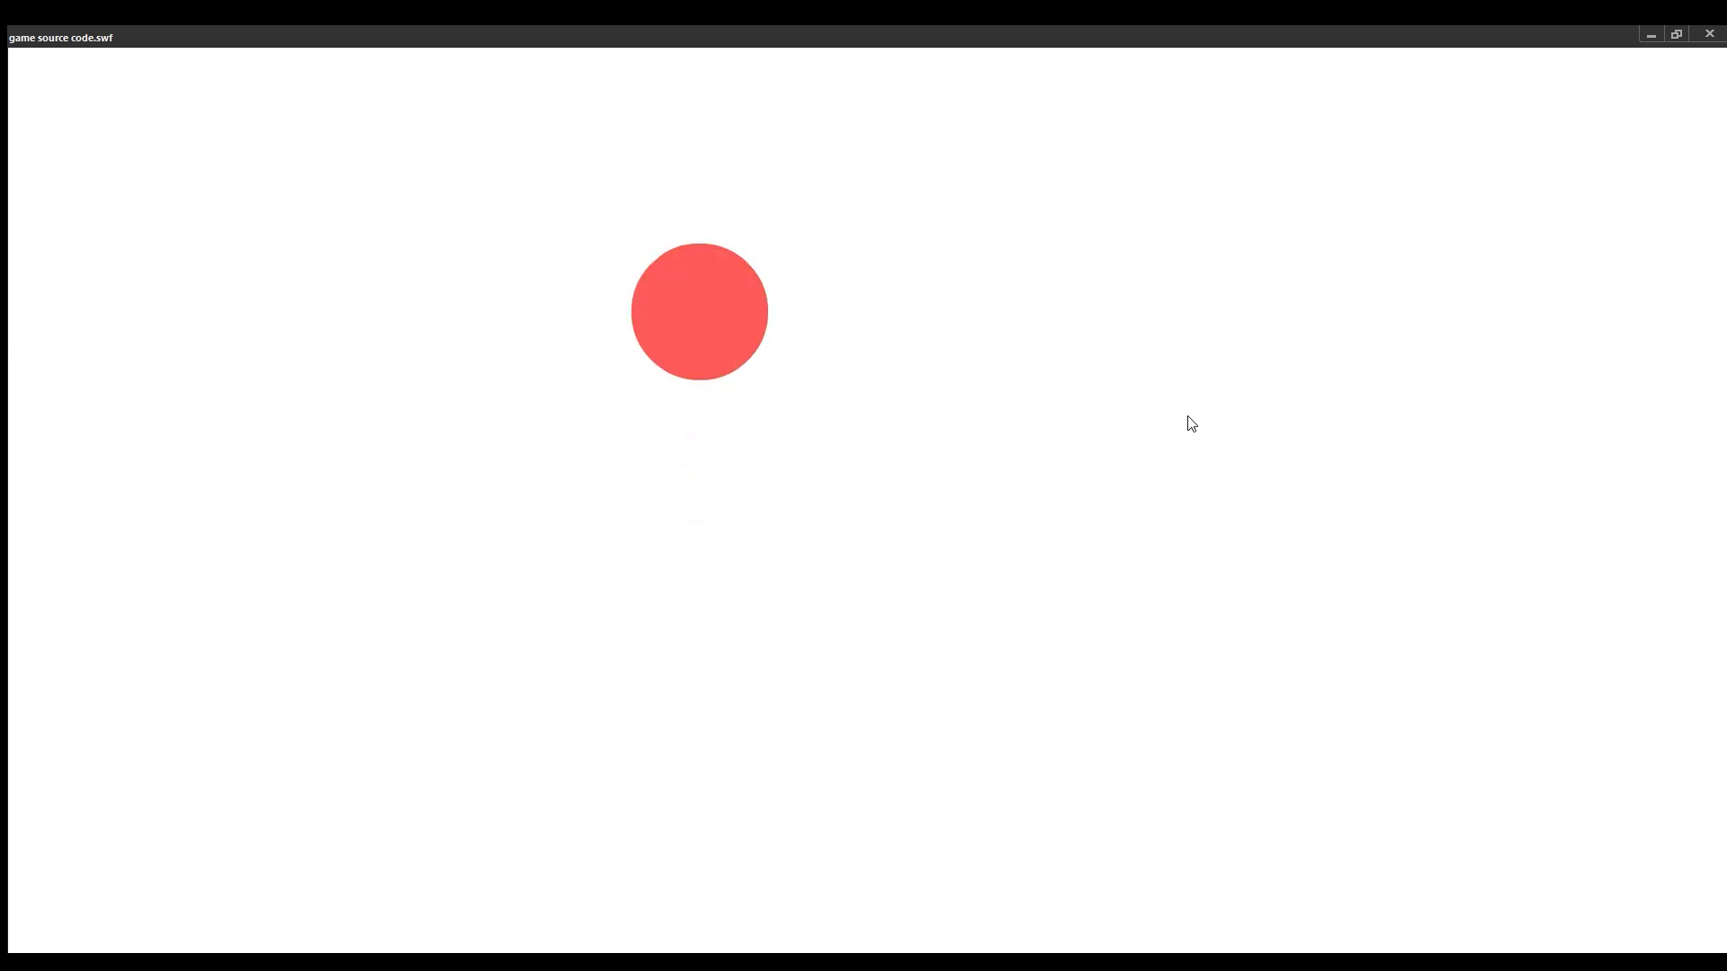
key(Down)
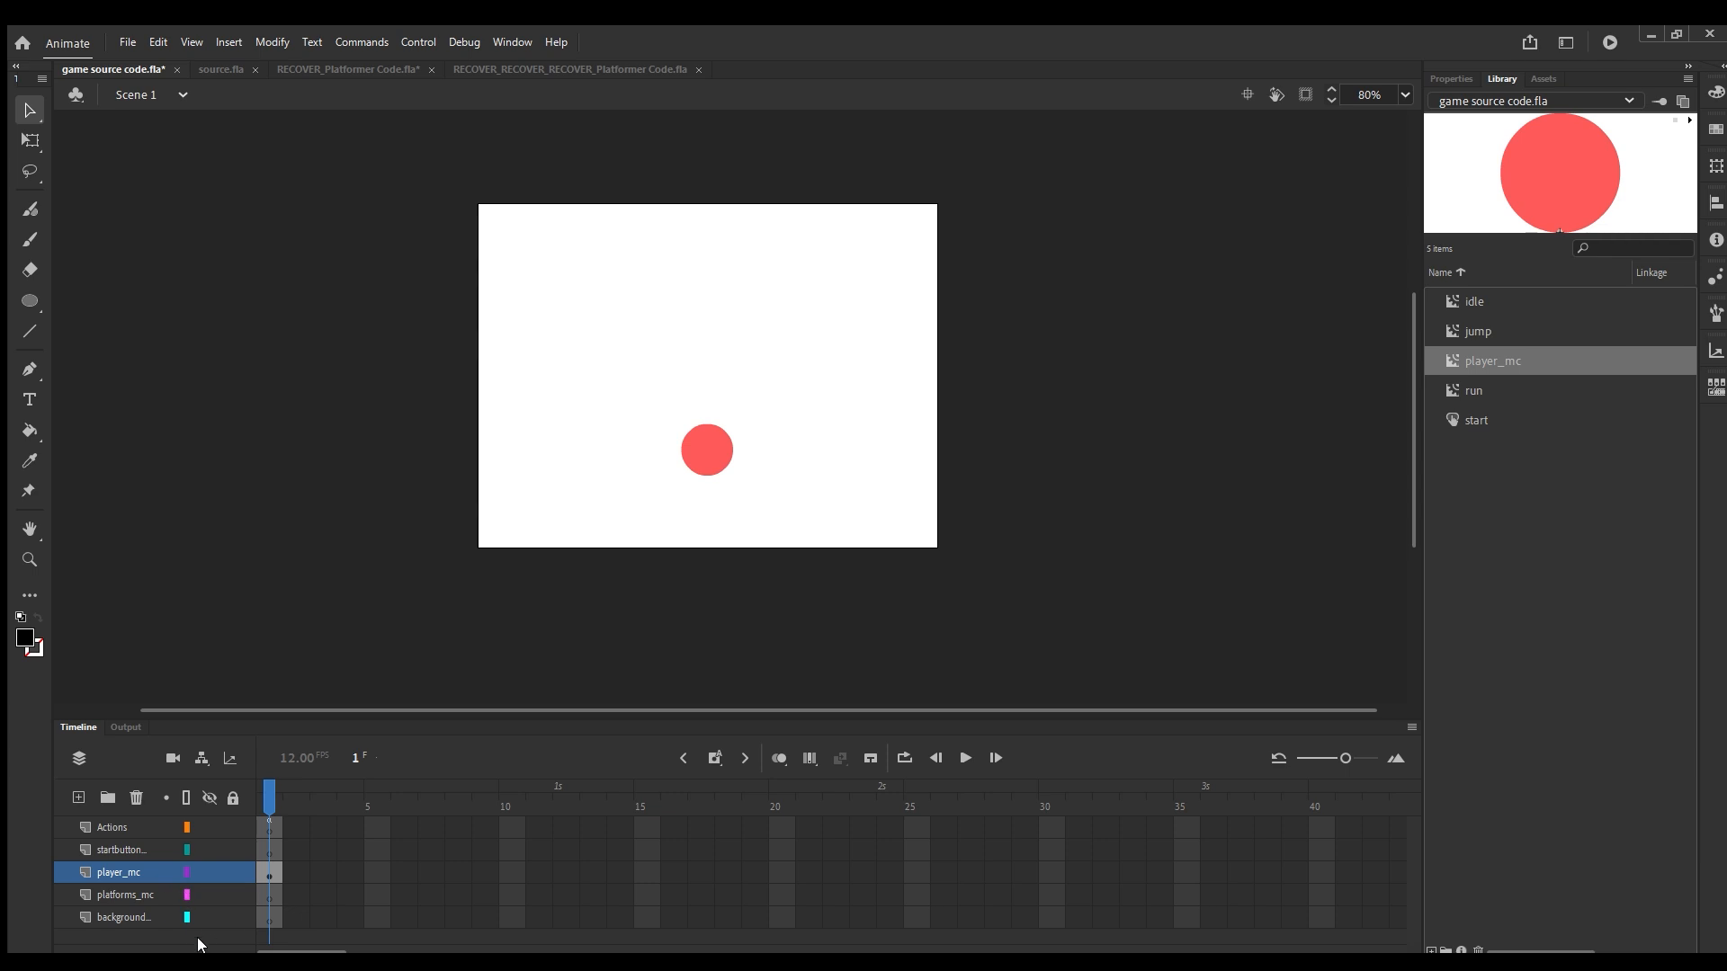
Extend the Actions, start button, player_mc, platforms_mc and background layers of Scene 1 to frame 2.
click(264, 818)
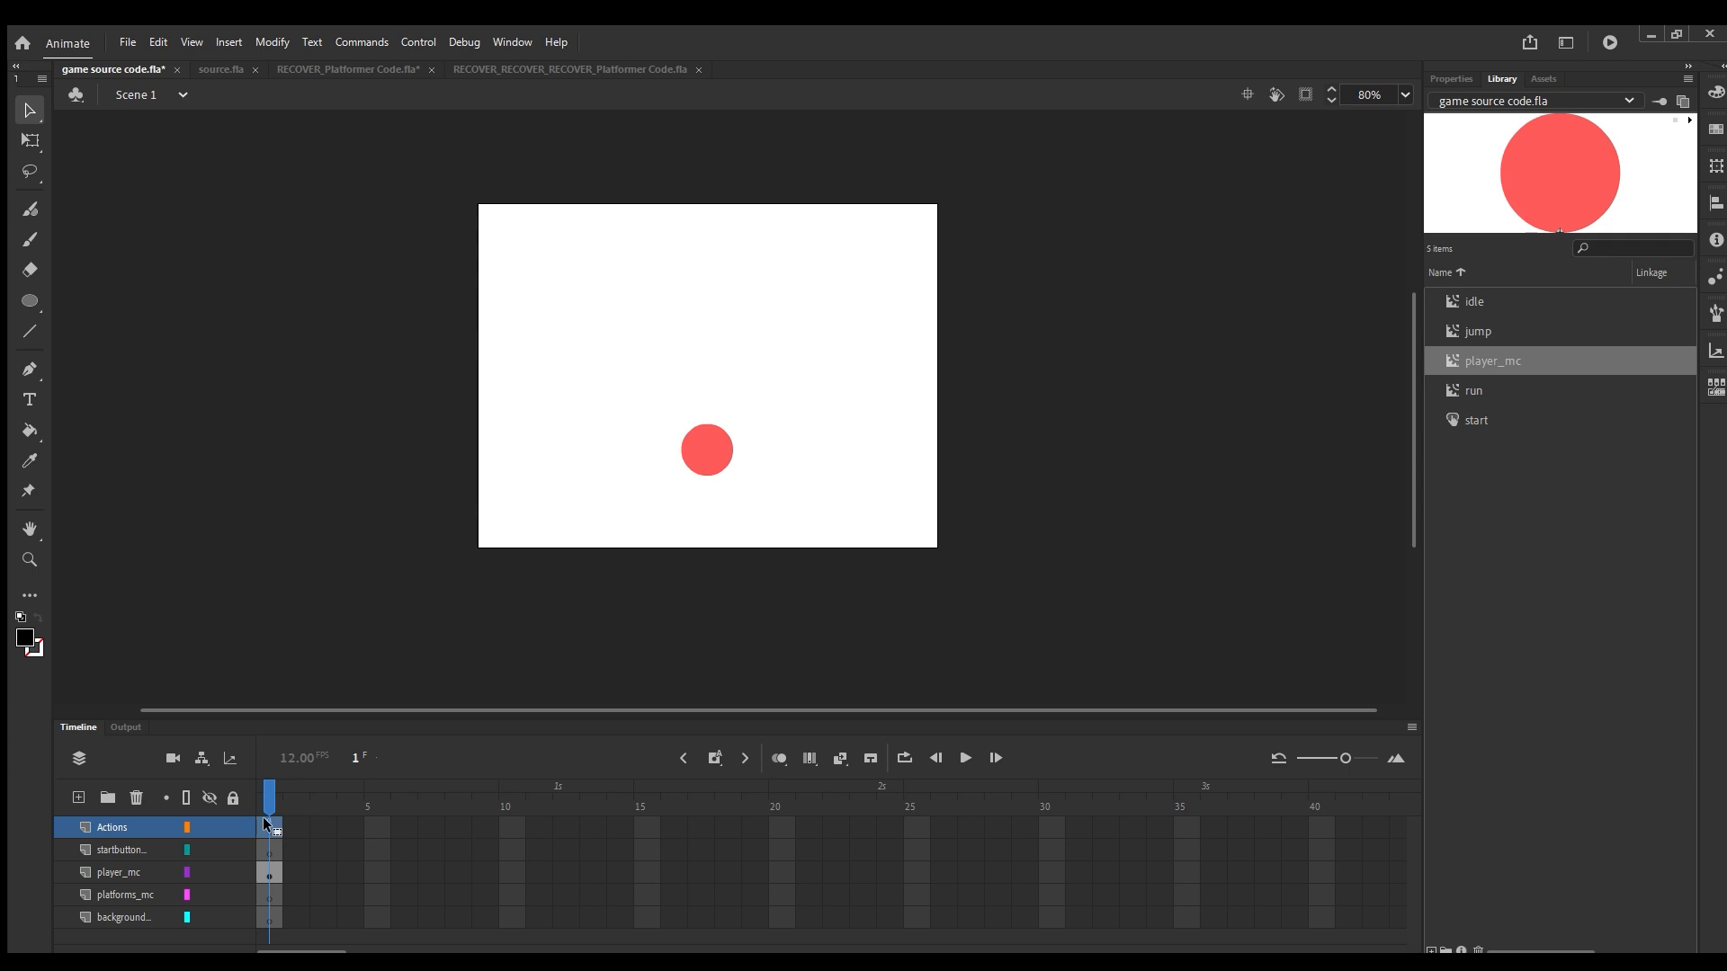
key(F5)
click(269, 854)
key(F5)
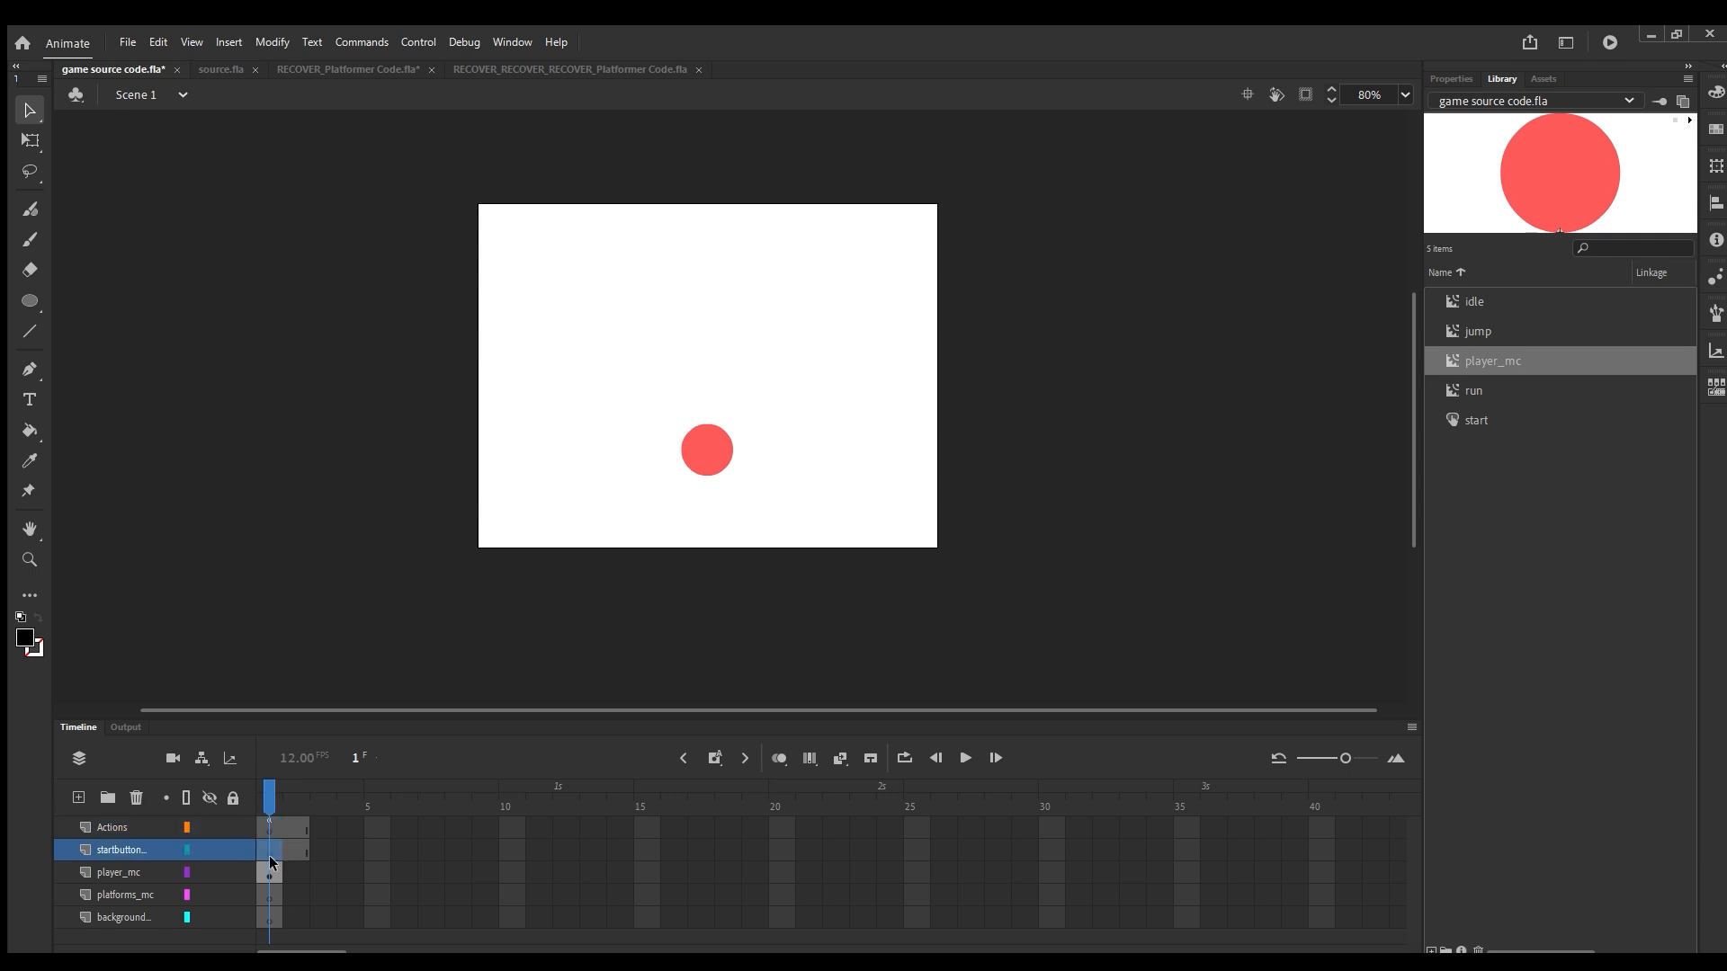
click(270, 868)
key(F5)
drag(270, 870, 264, 901)
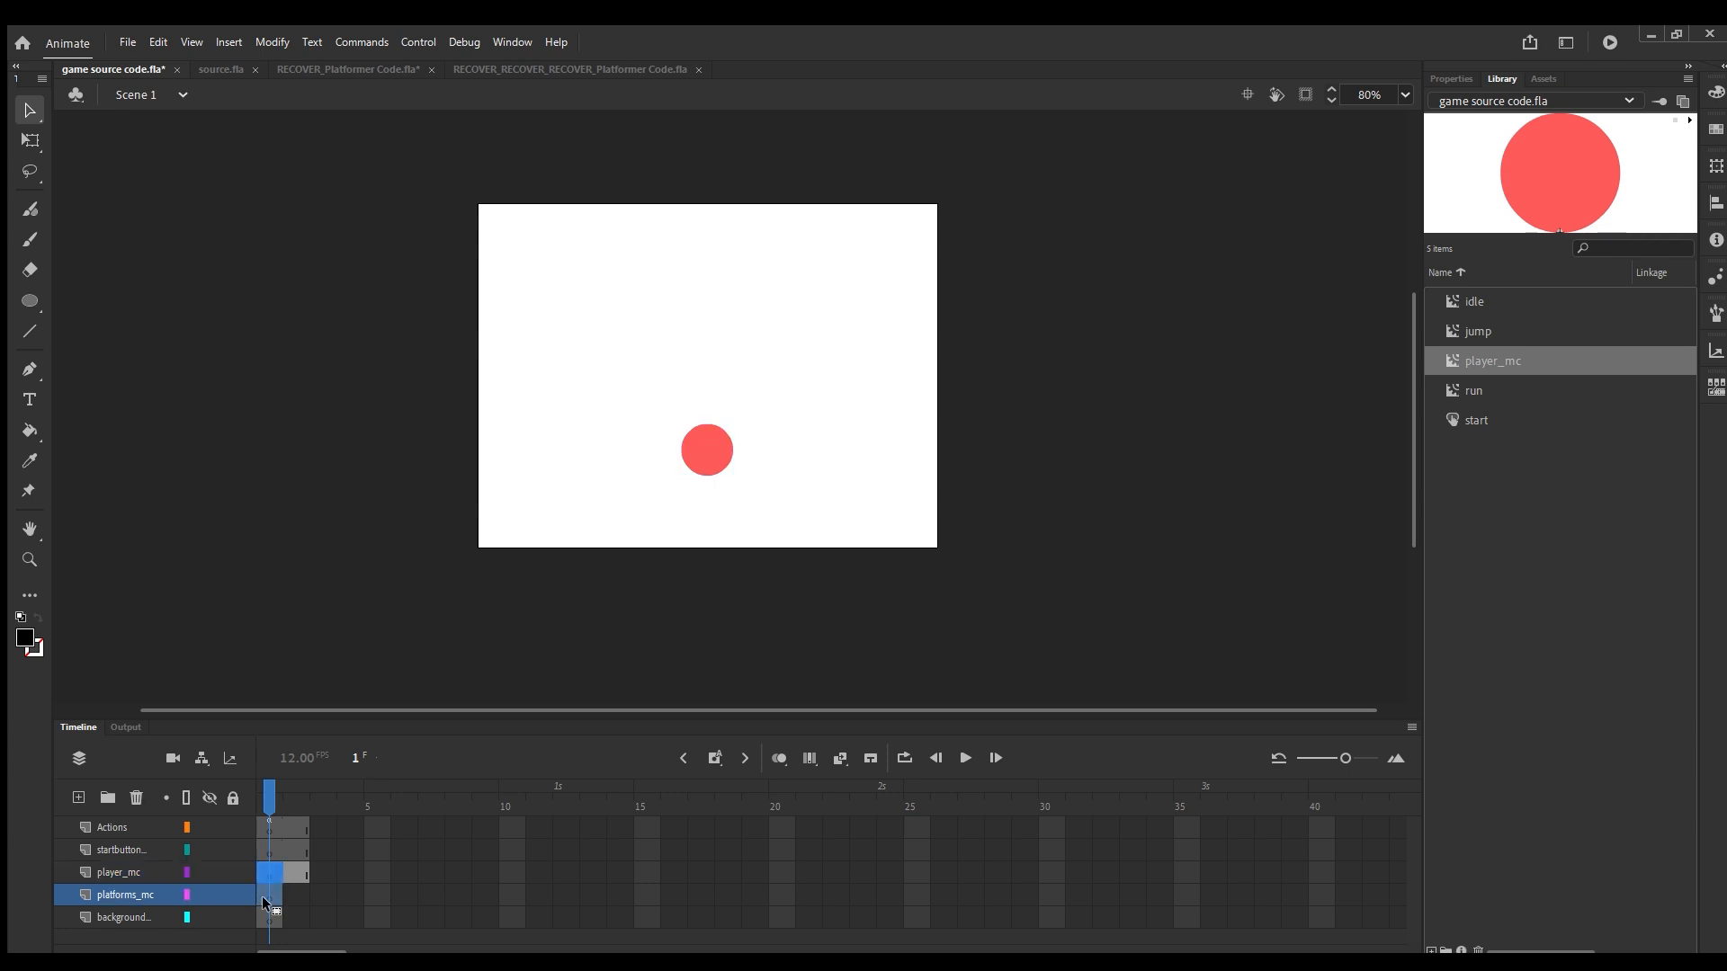
click(263, 912)
key(F5)
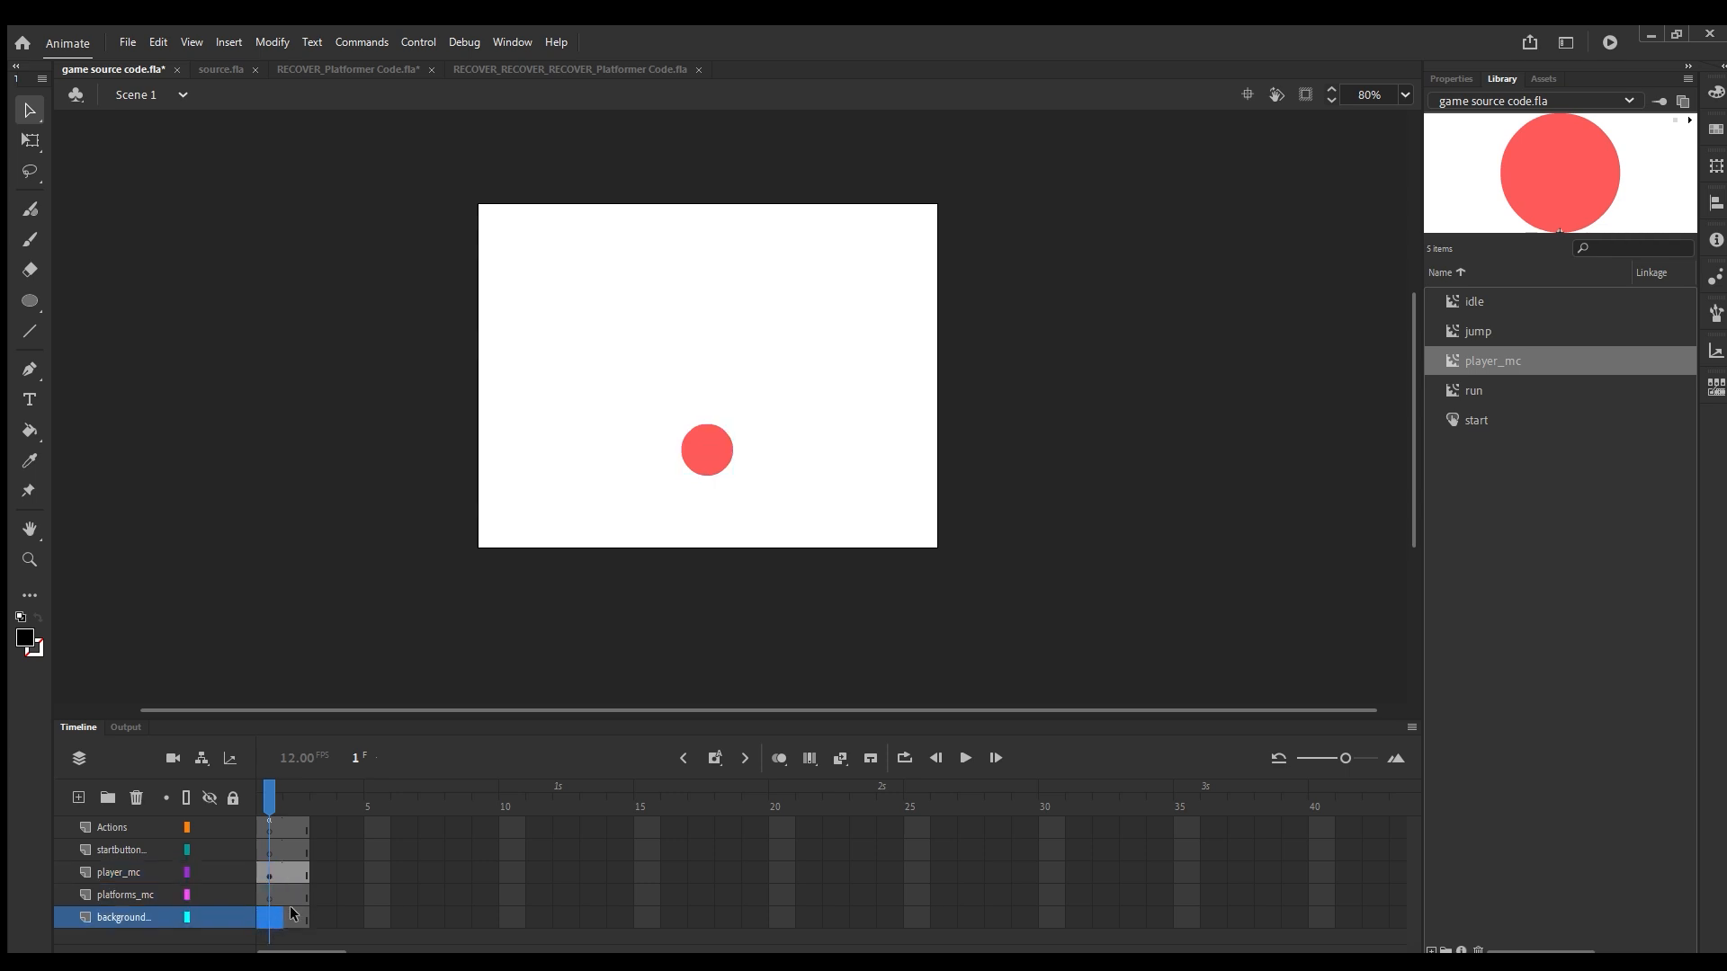
Insert a keyframe at frame 2 on all five layers, from Actions down to background.
click(298, 822)
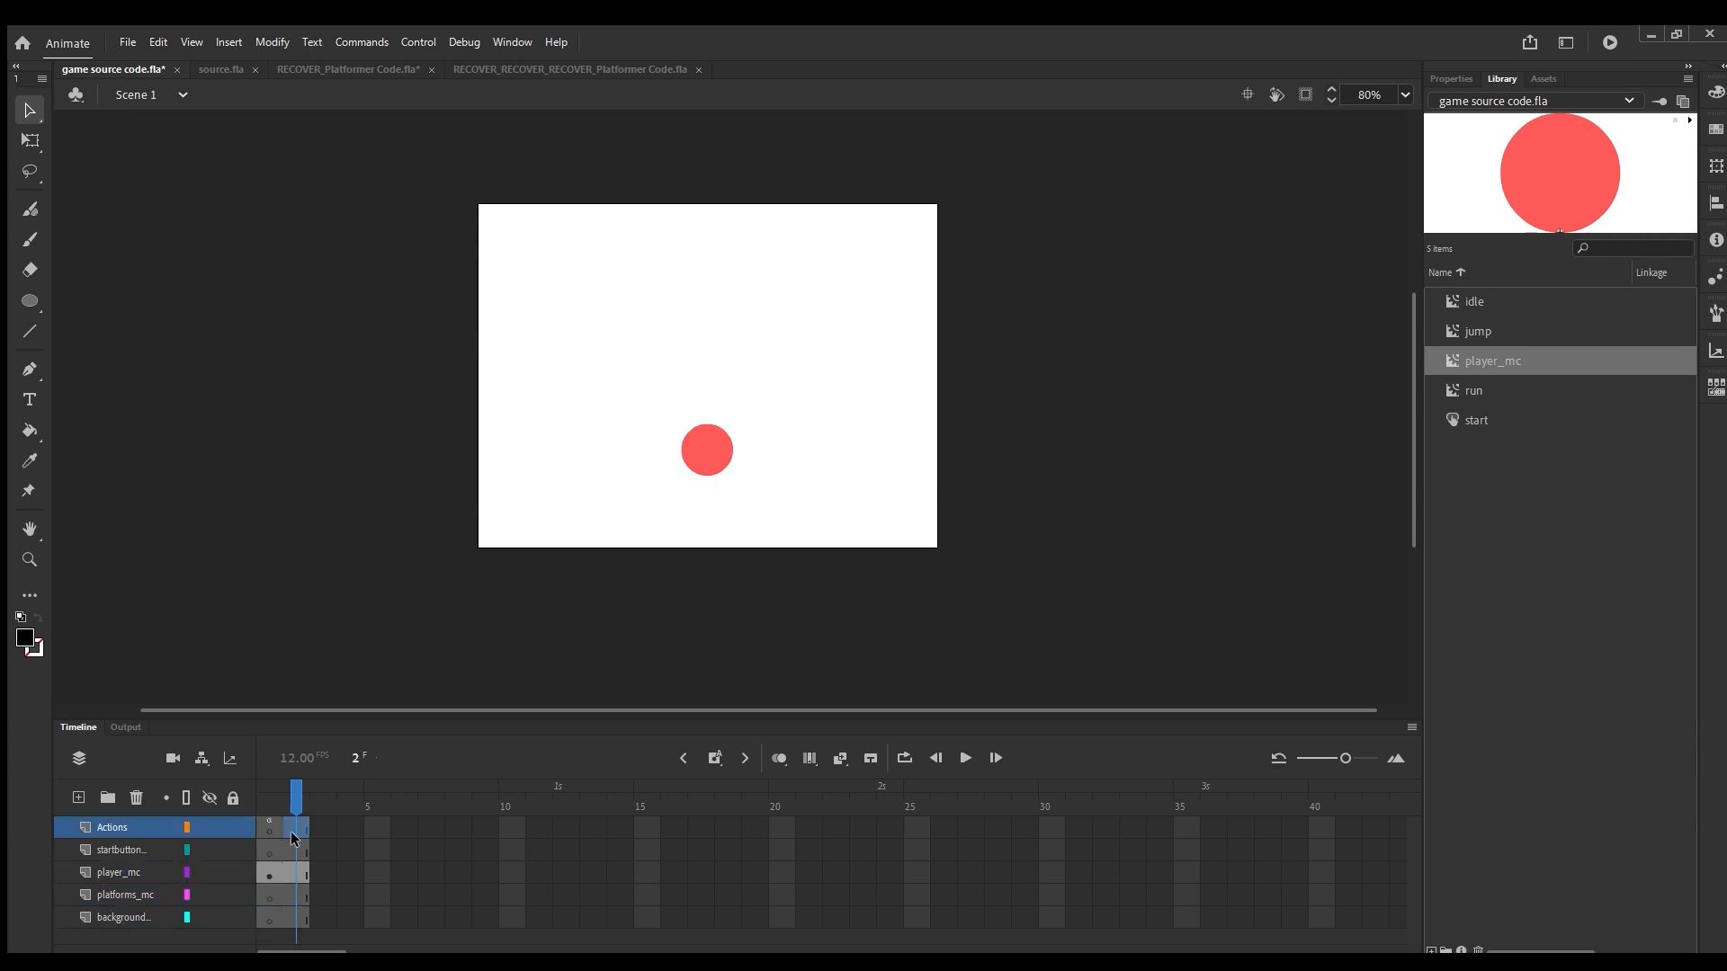
key(F6)
click(290, 843)
key(F6)
click(293, 869)
key(F6)
click(295, 895)
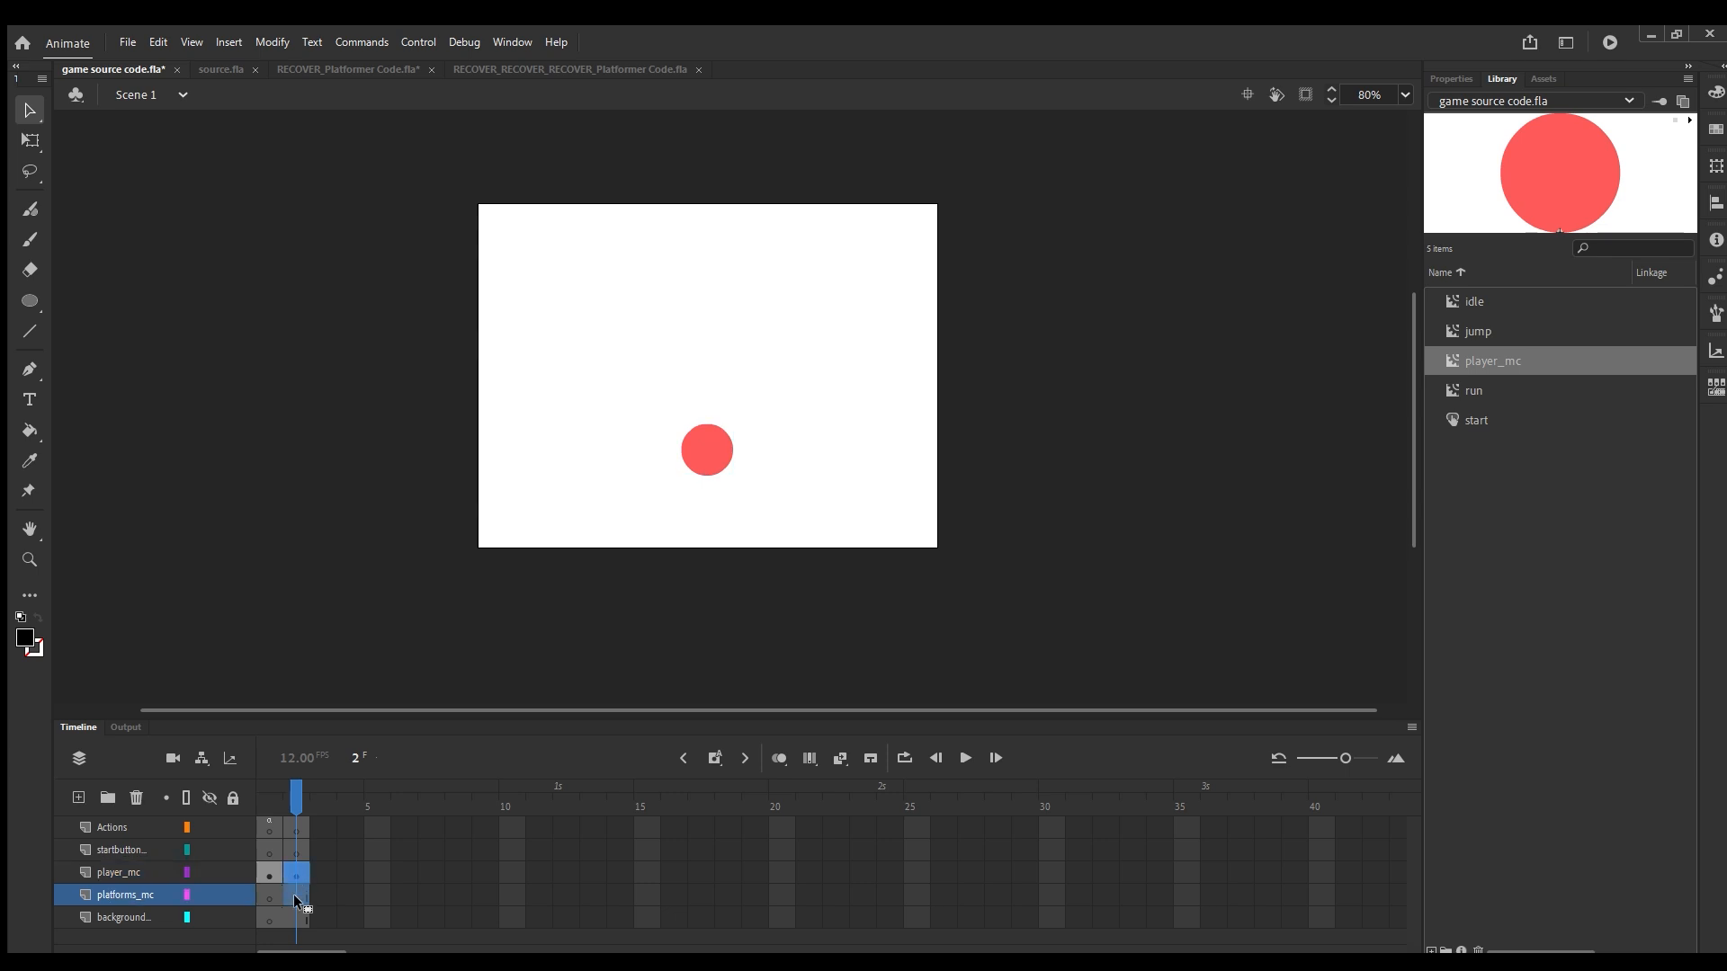
key(F6)
click(292, 912)
key(F6)
Place scripts on both the frame 1 and frame 2 keyframes of the Actions layer.
click(349, 918)
click(311, 895)
click(268, 828)
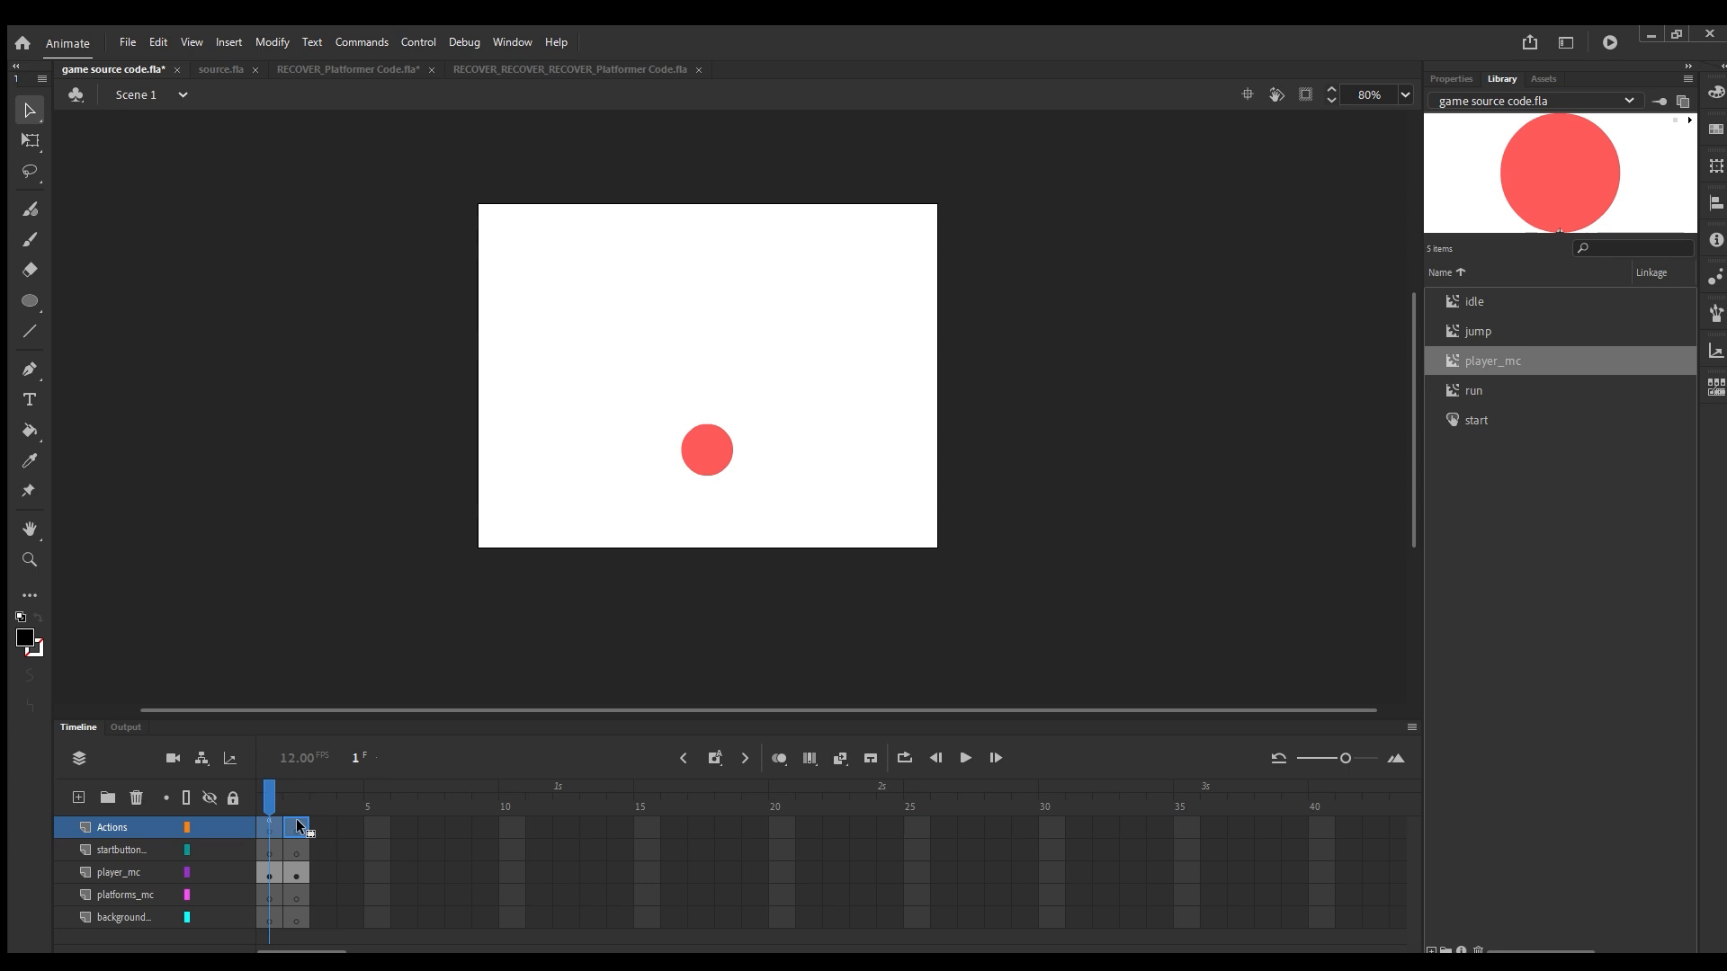
click(298, 827)
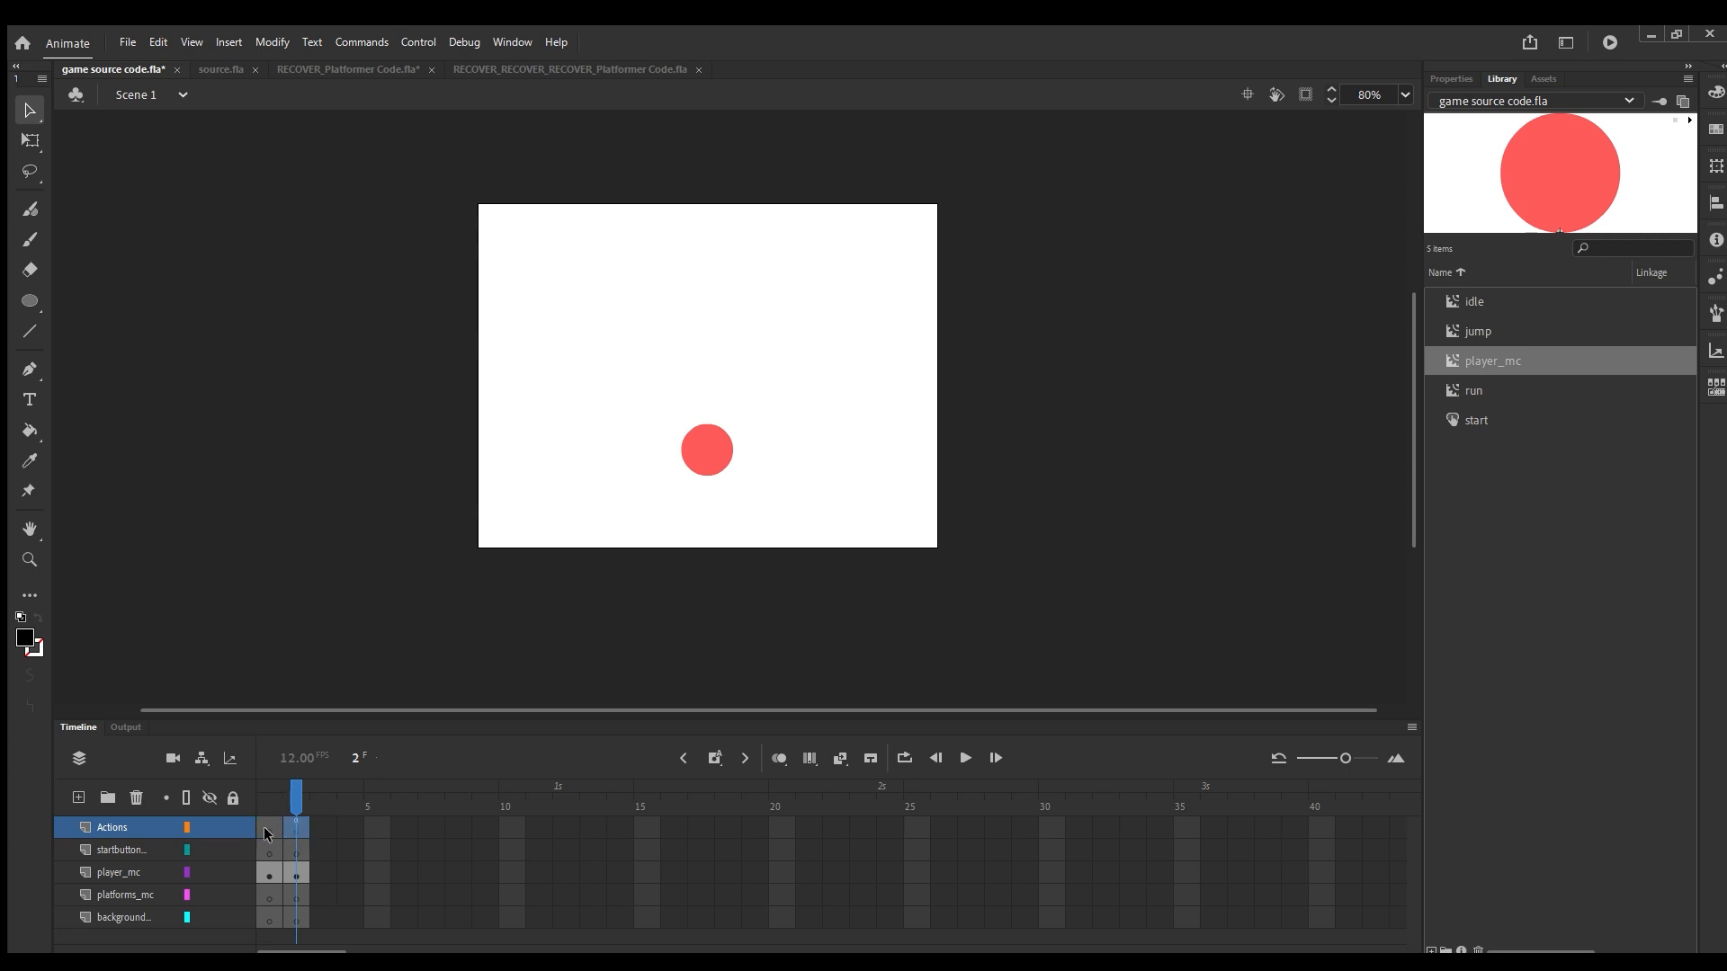
click(267, 828)
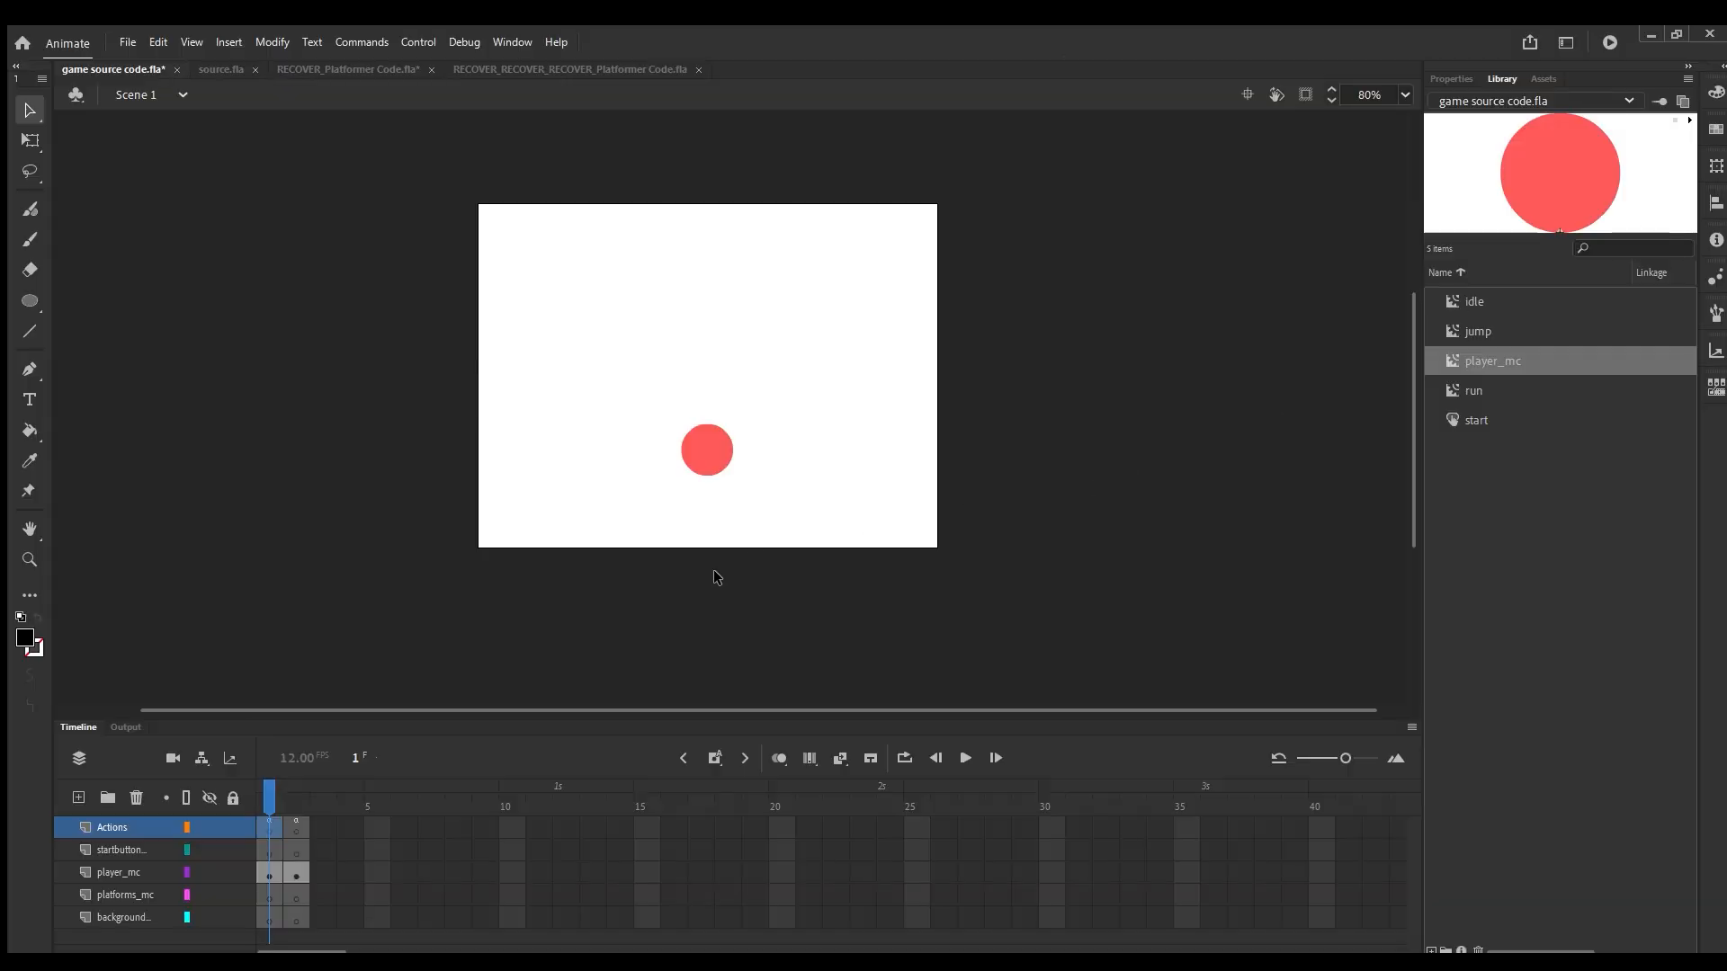
Delete the player instance from frame 1 of the player_mc layer.
click(267, 874)
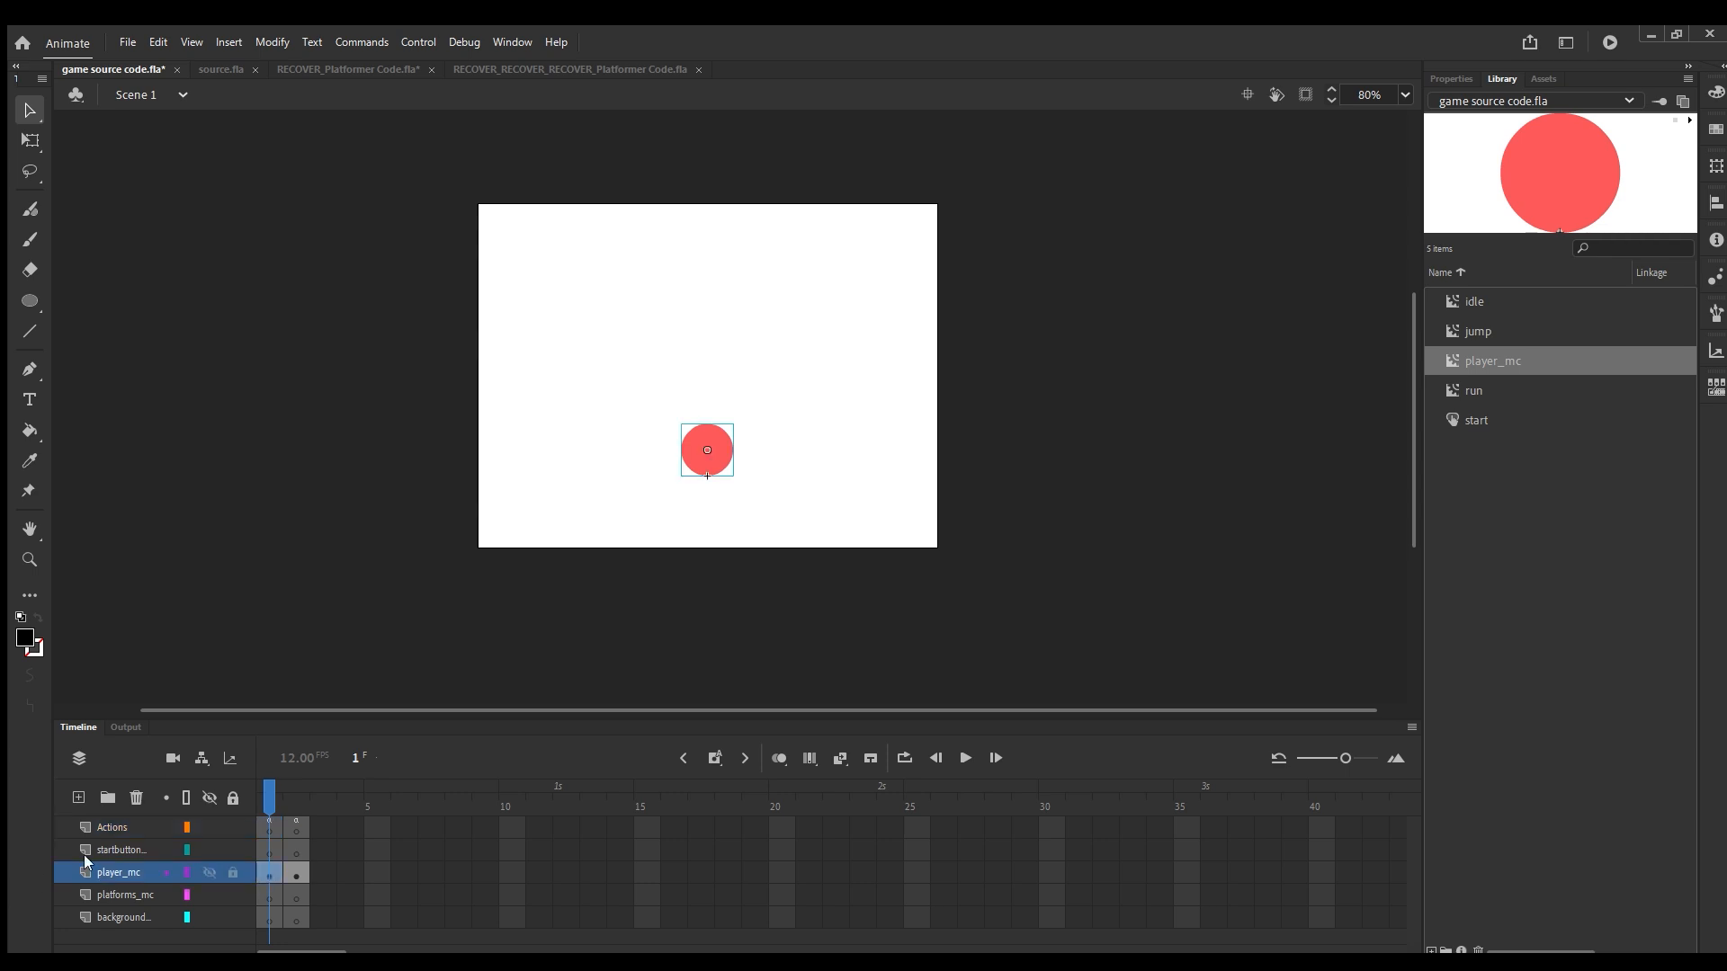
key(Delete)
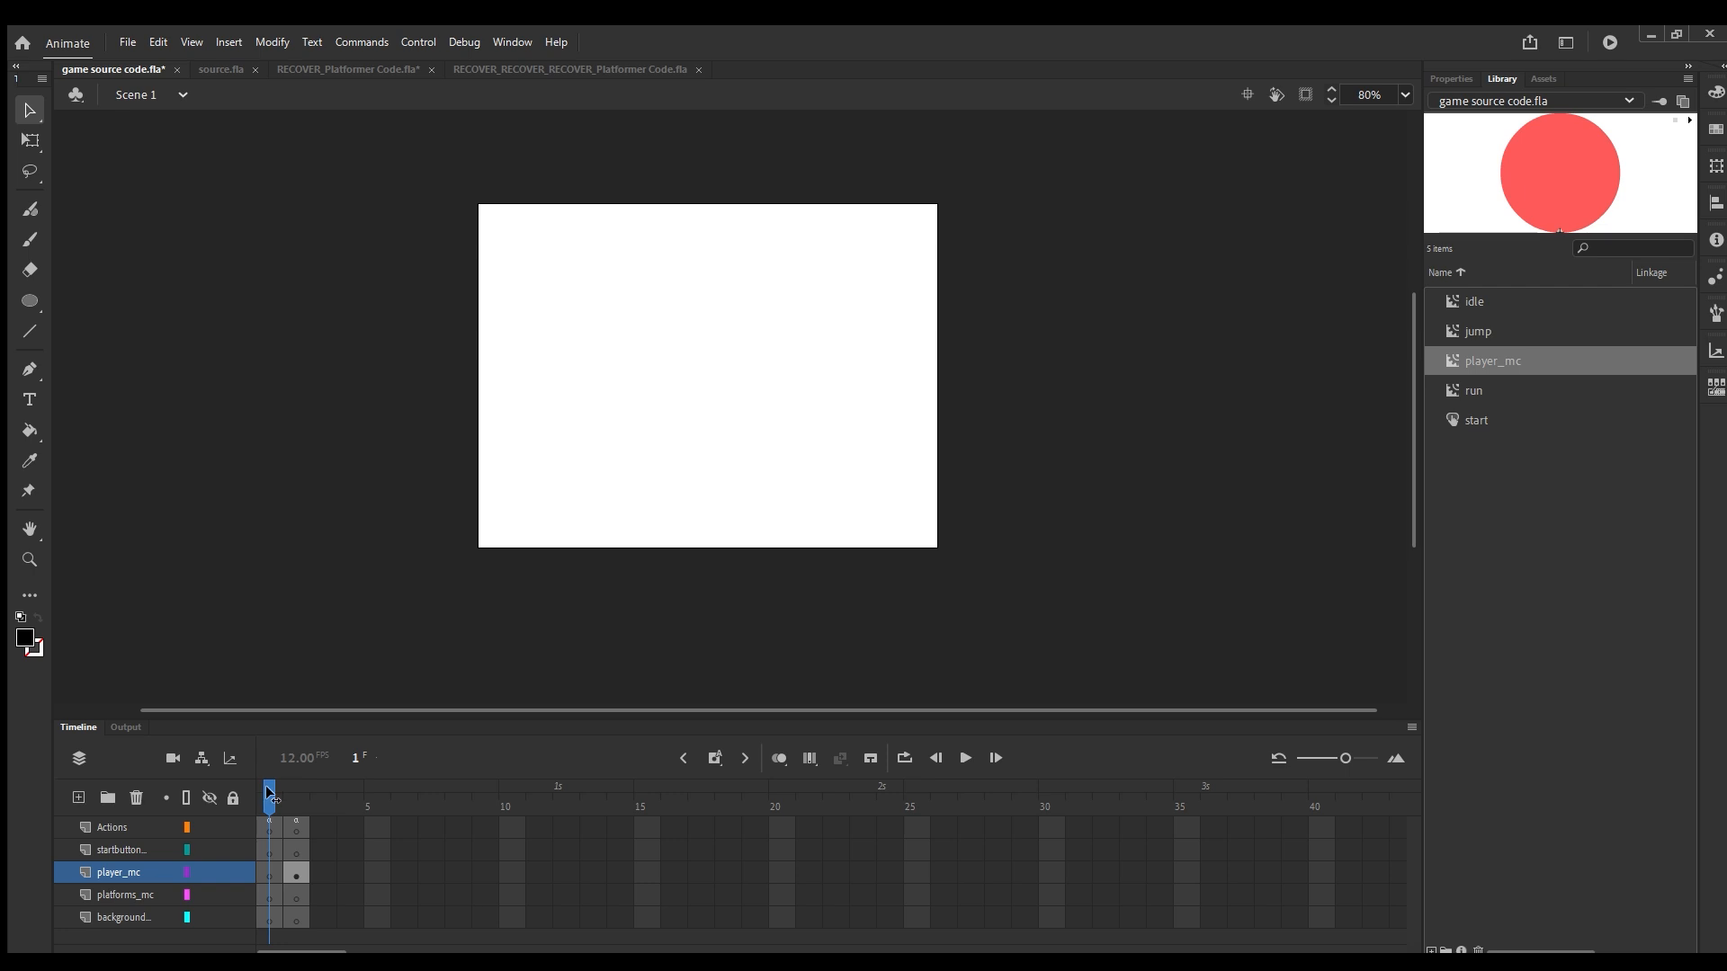
mouse_move(270, 795)
mouse_down()
mouse_move(297, 798)
mouse_move(272, 803)
mouse_up()
Draw a black rectangle about 93 px high near the middle of the stage on frame 1 of the background layer.
click(102, 844)
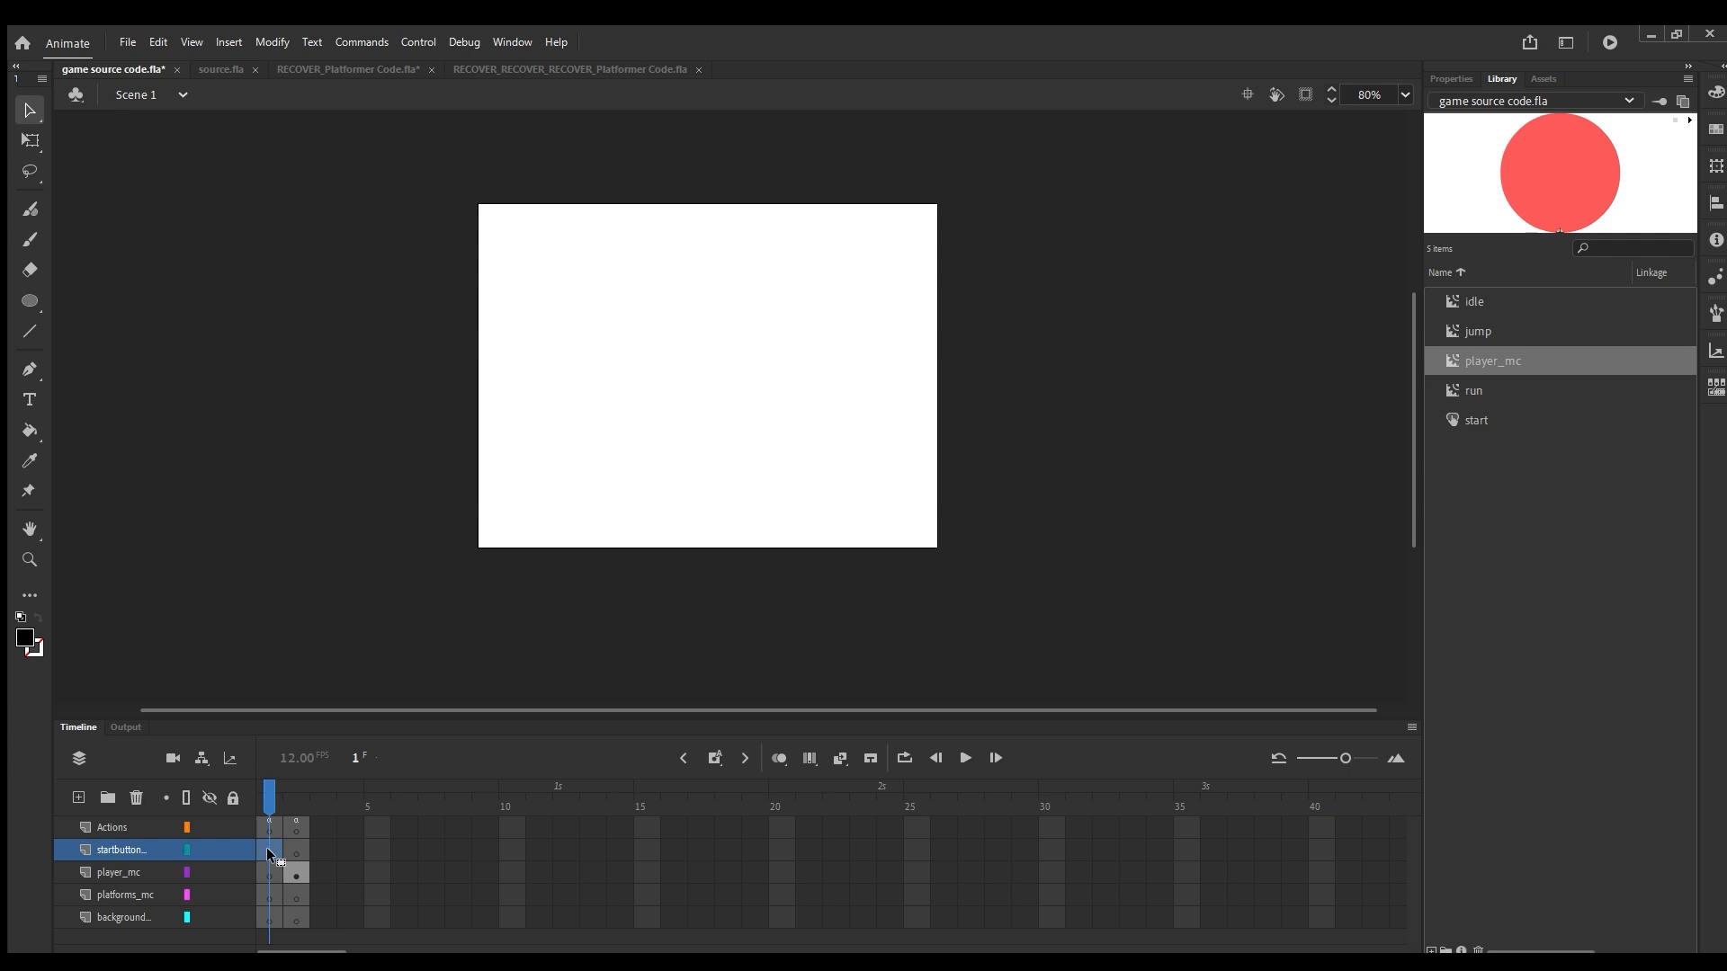
click(268, 915)
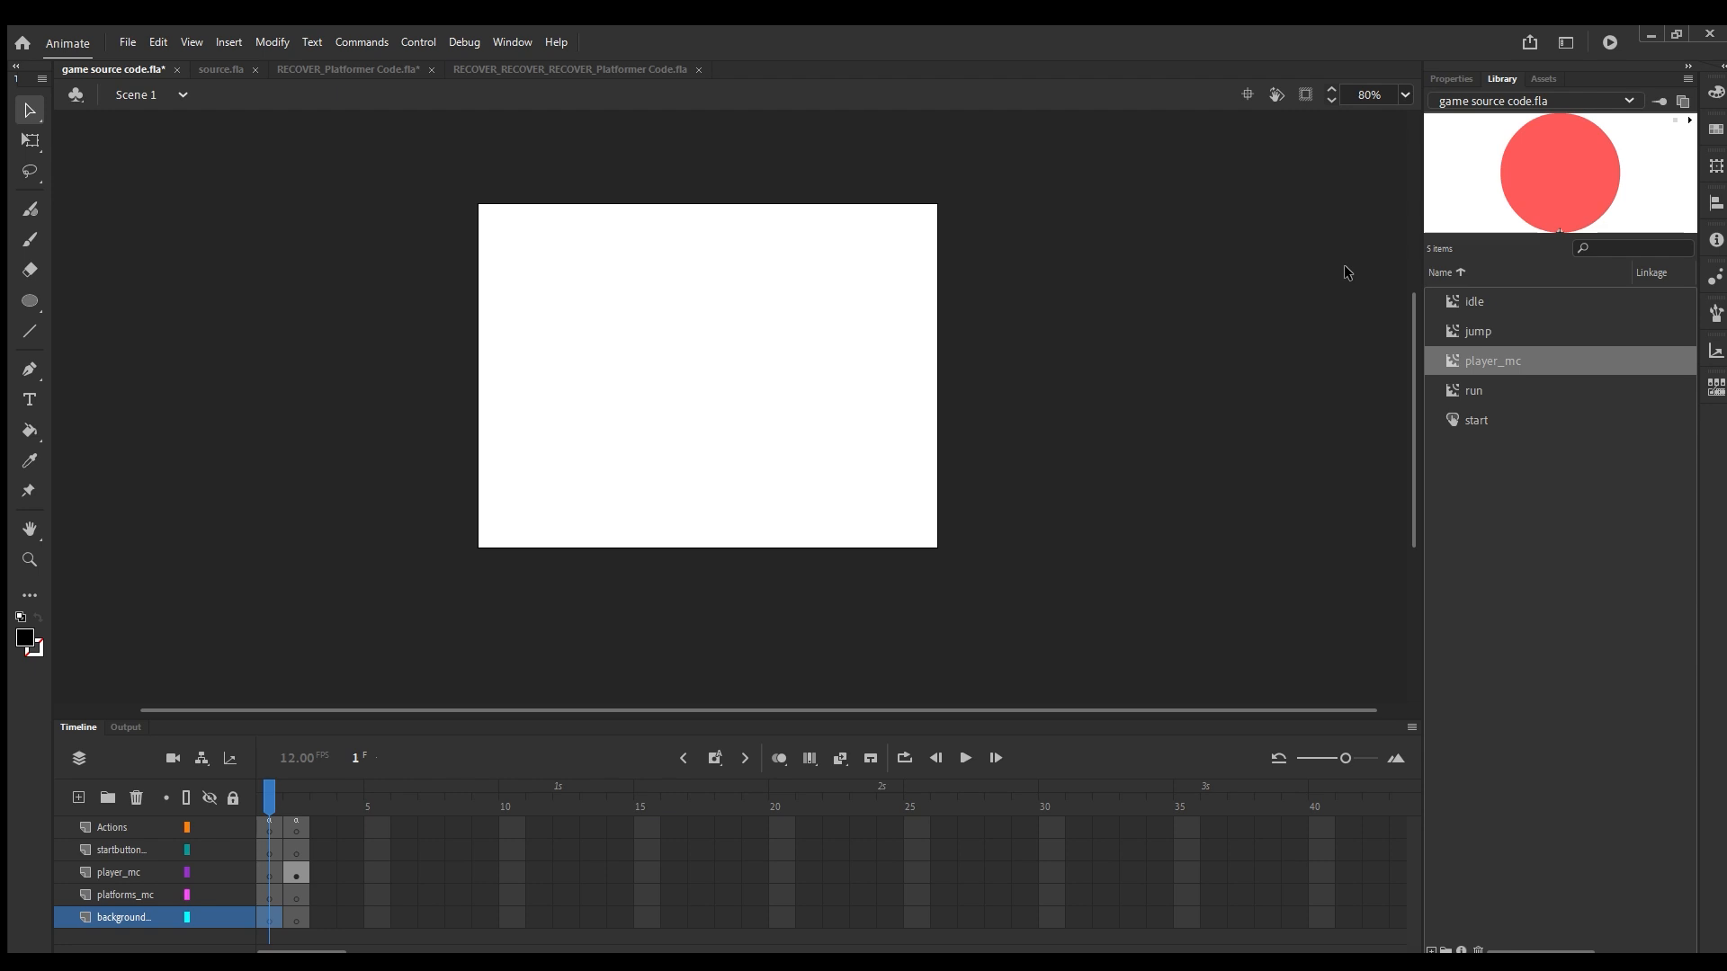
click(24, 300)
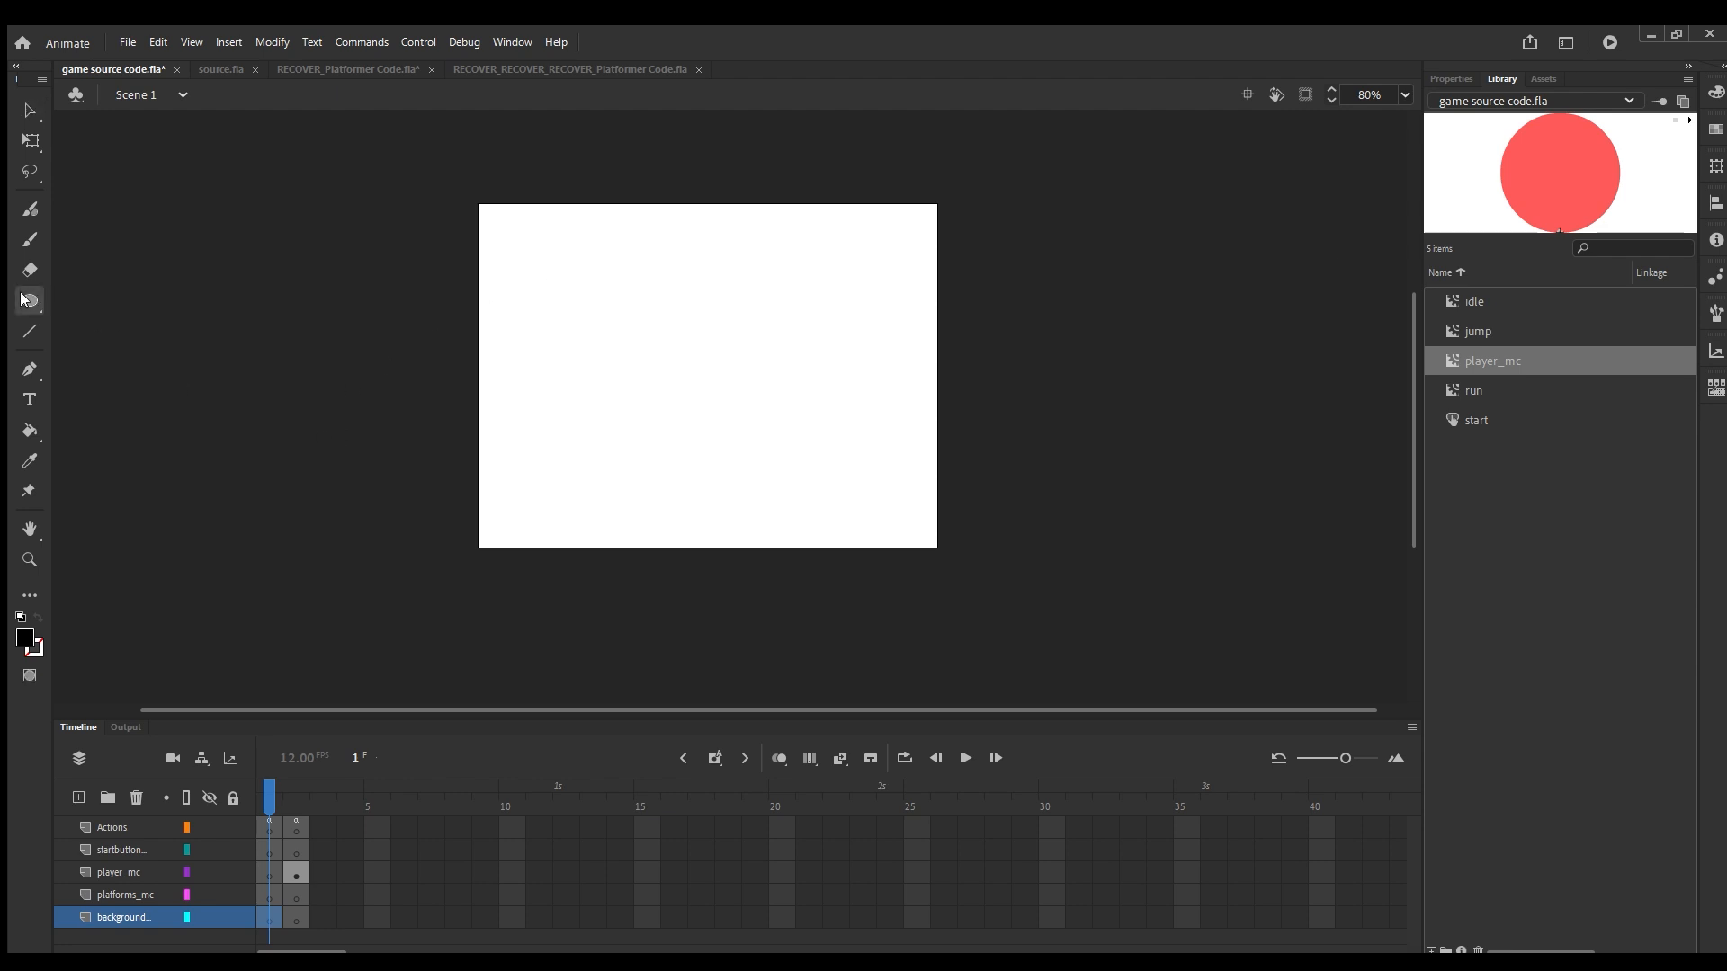
key(r)
drag(608, 390, 839, 456)
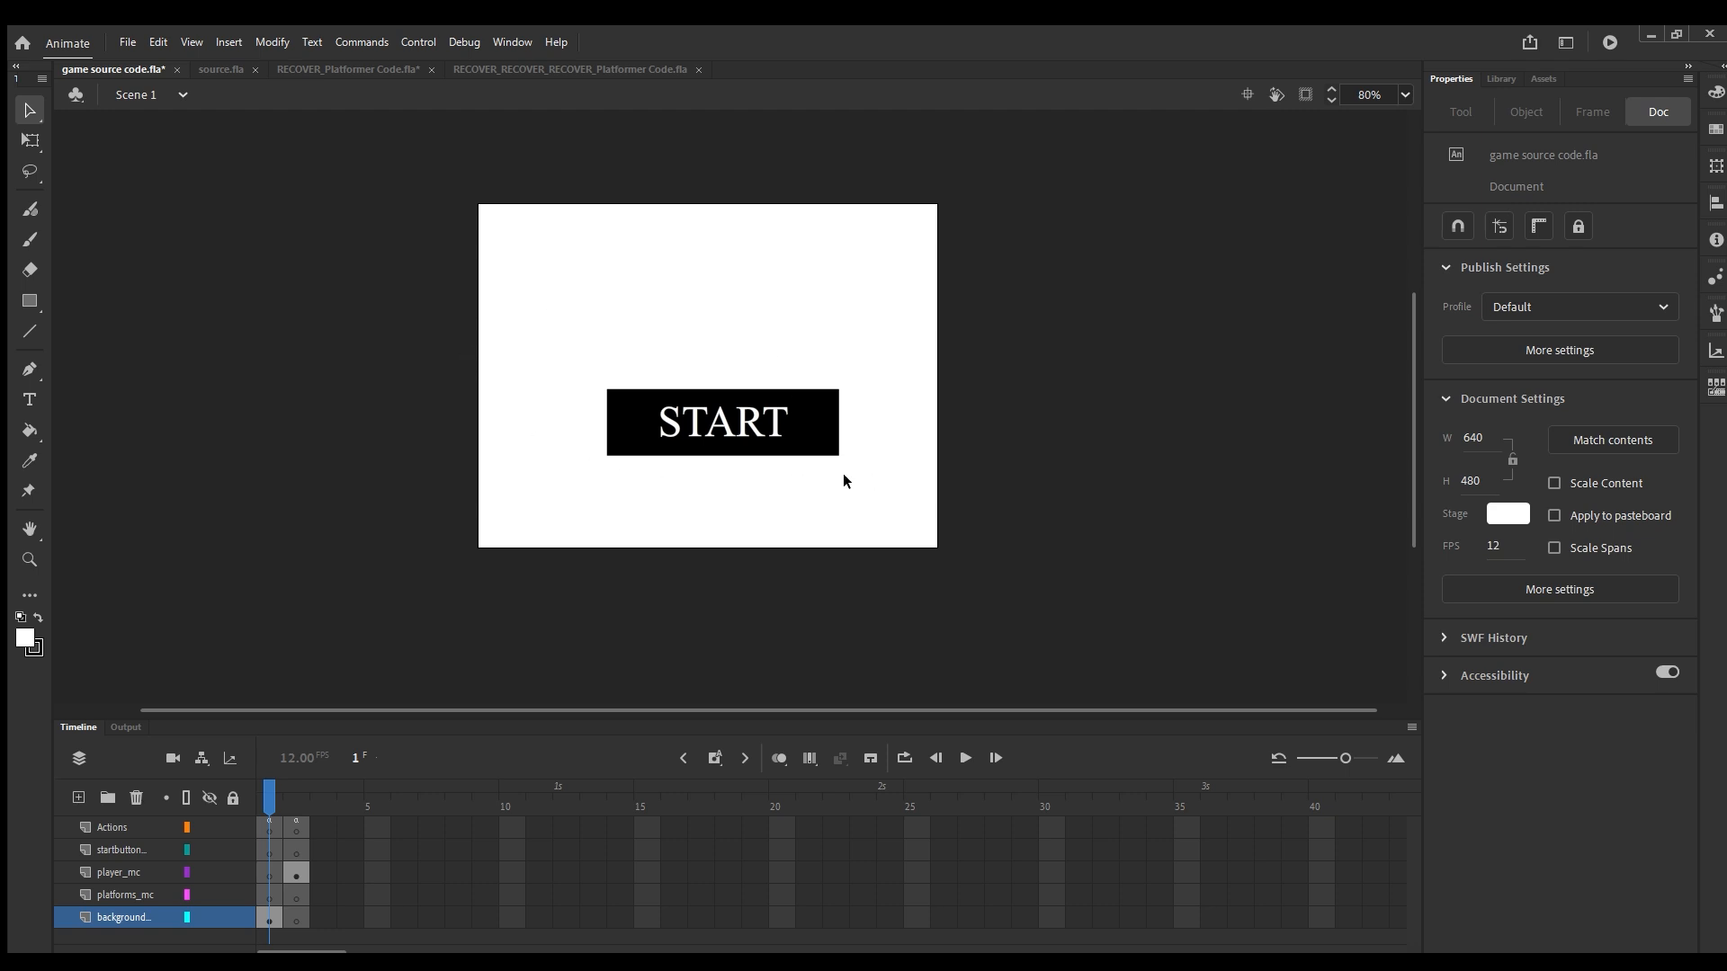
Move the black rectangle and its START text, in place, from the background layer to frame 1 of the start button layer.
drag(574, 347, 903, 511)
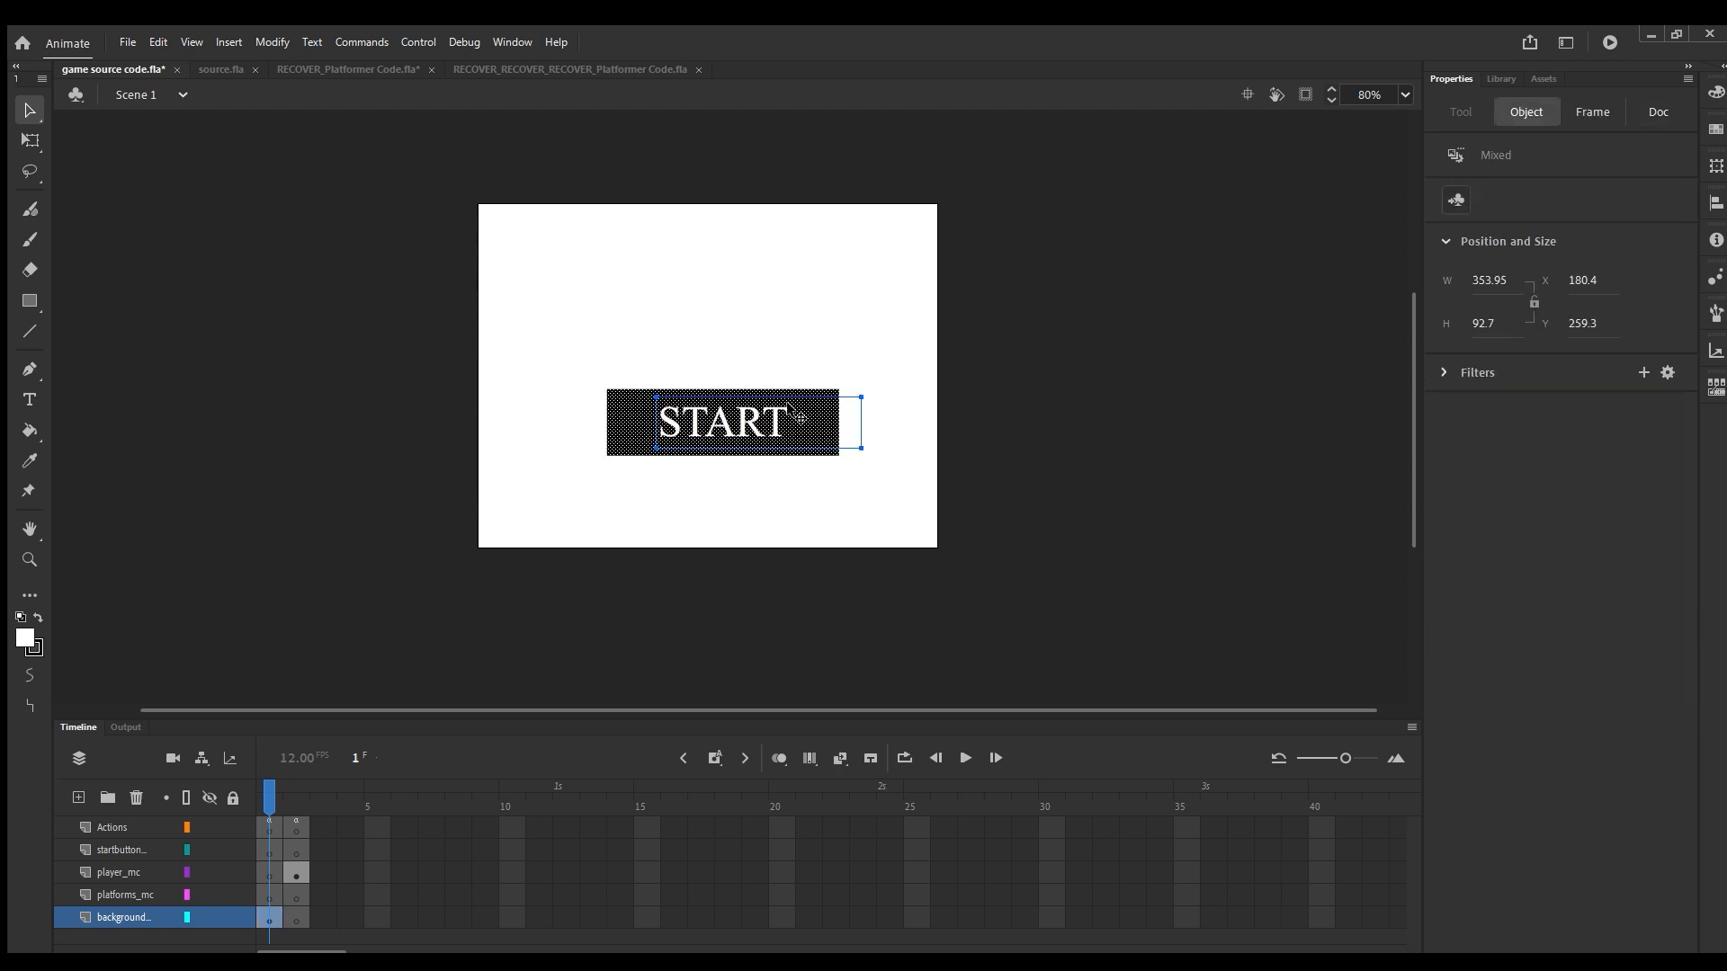
click(582, 506)
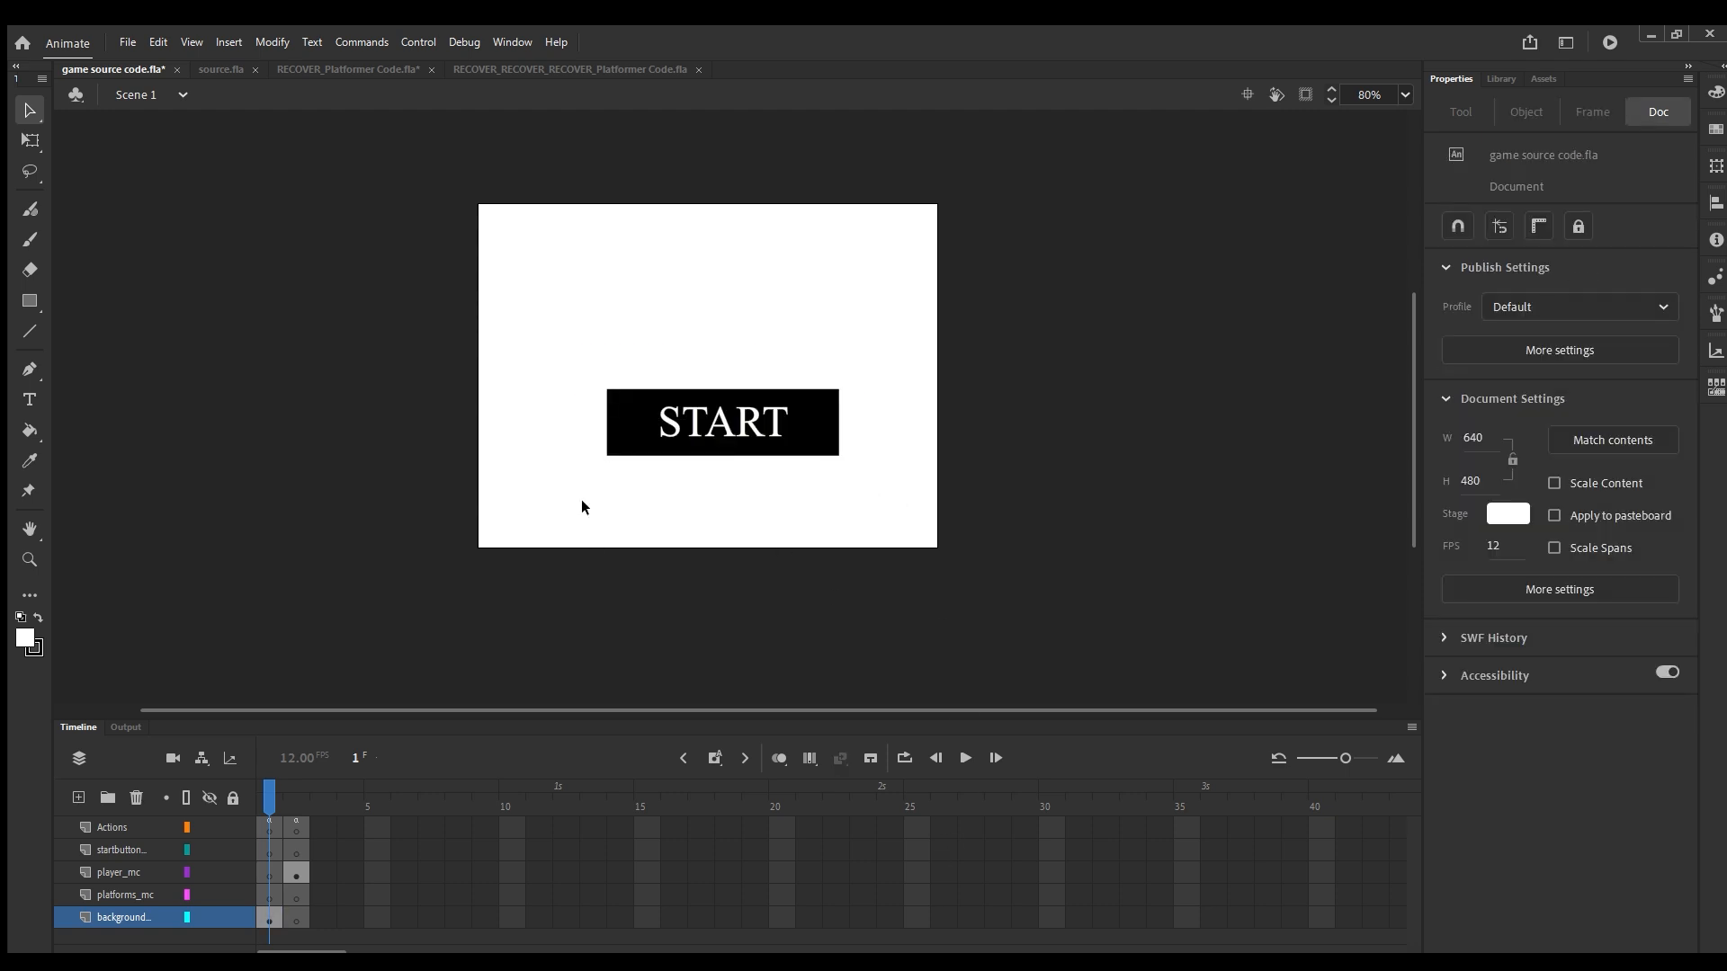
drag(586, 405, 600, 423)
drag(531, 319, 596, 493)
drag(581, 369, 864, 495)
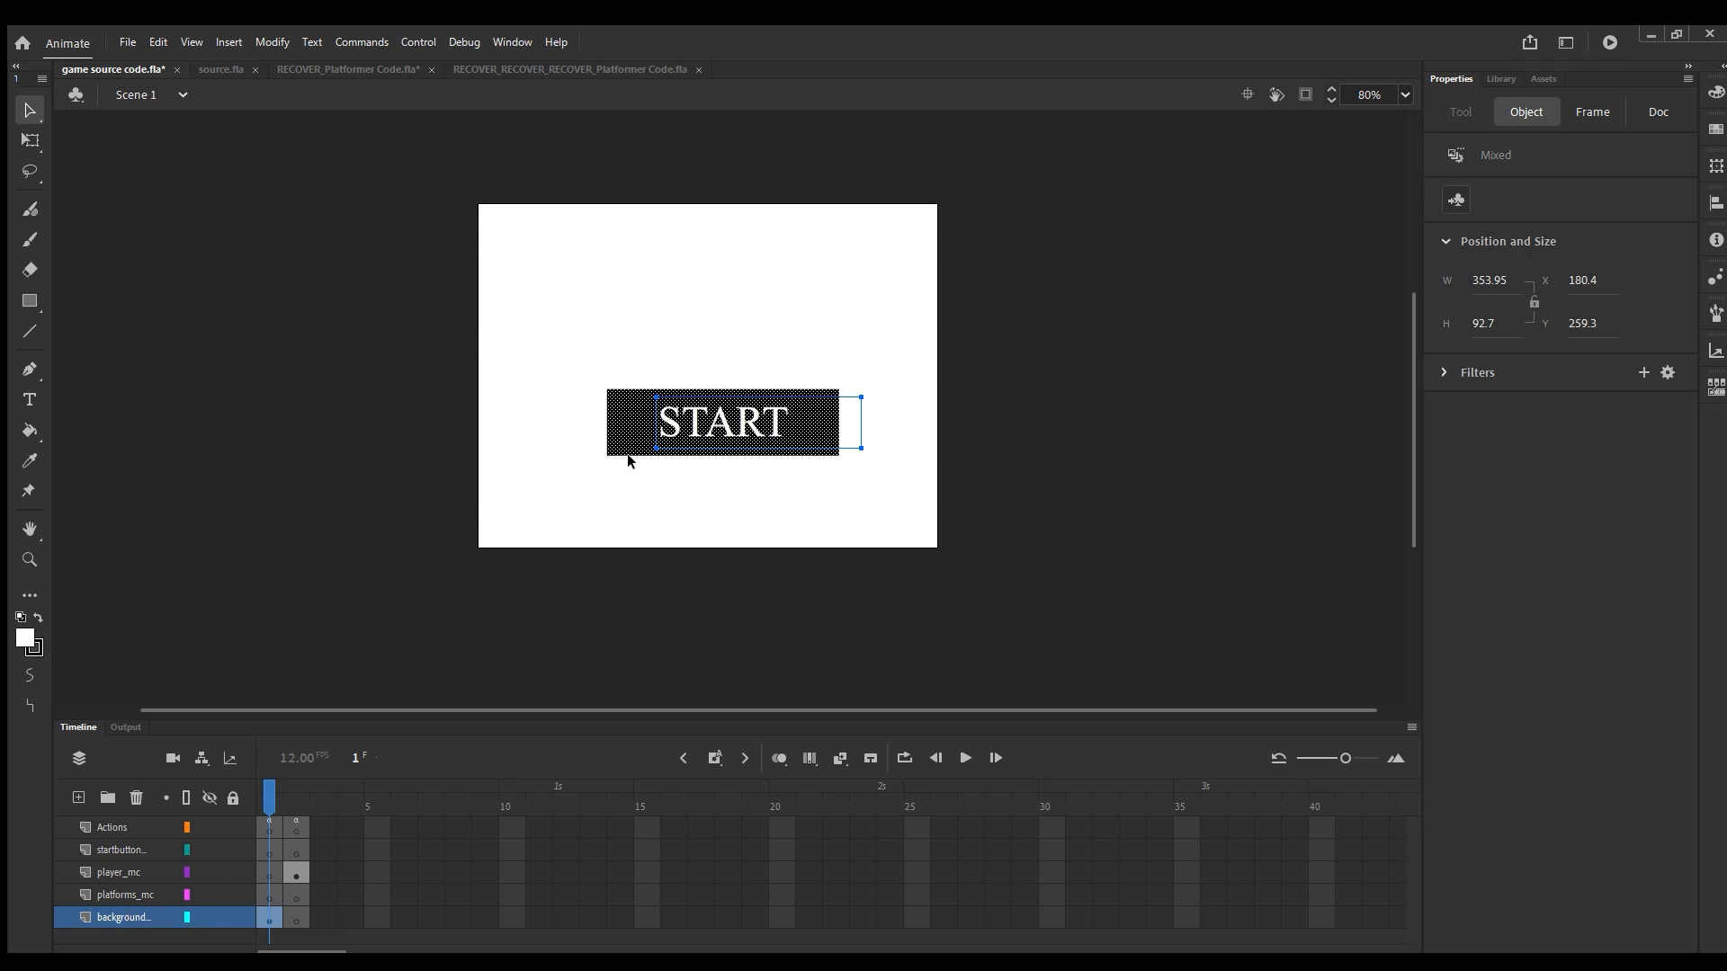
key(Delete)
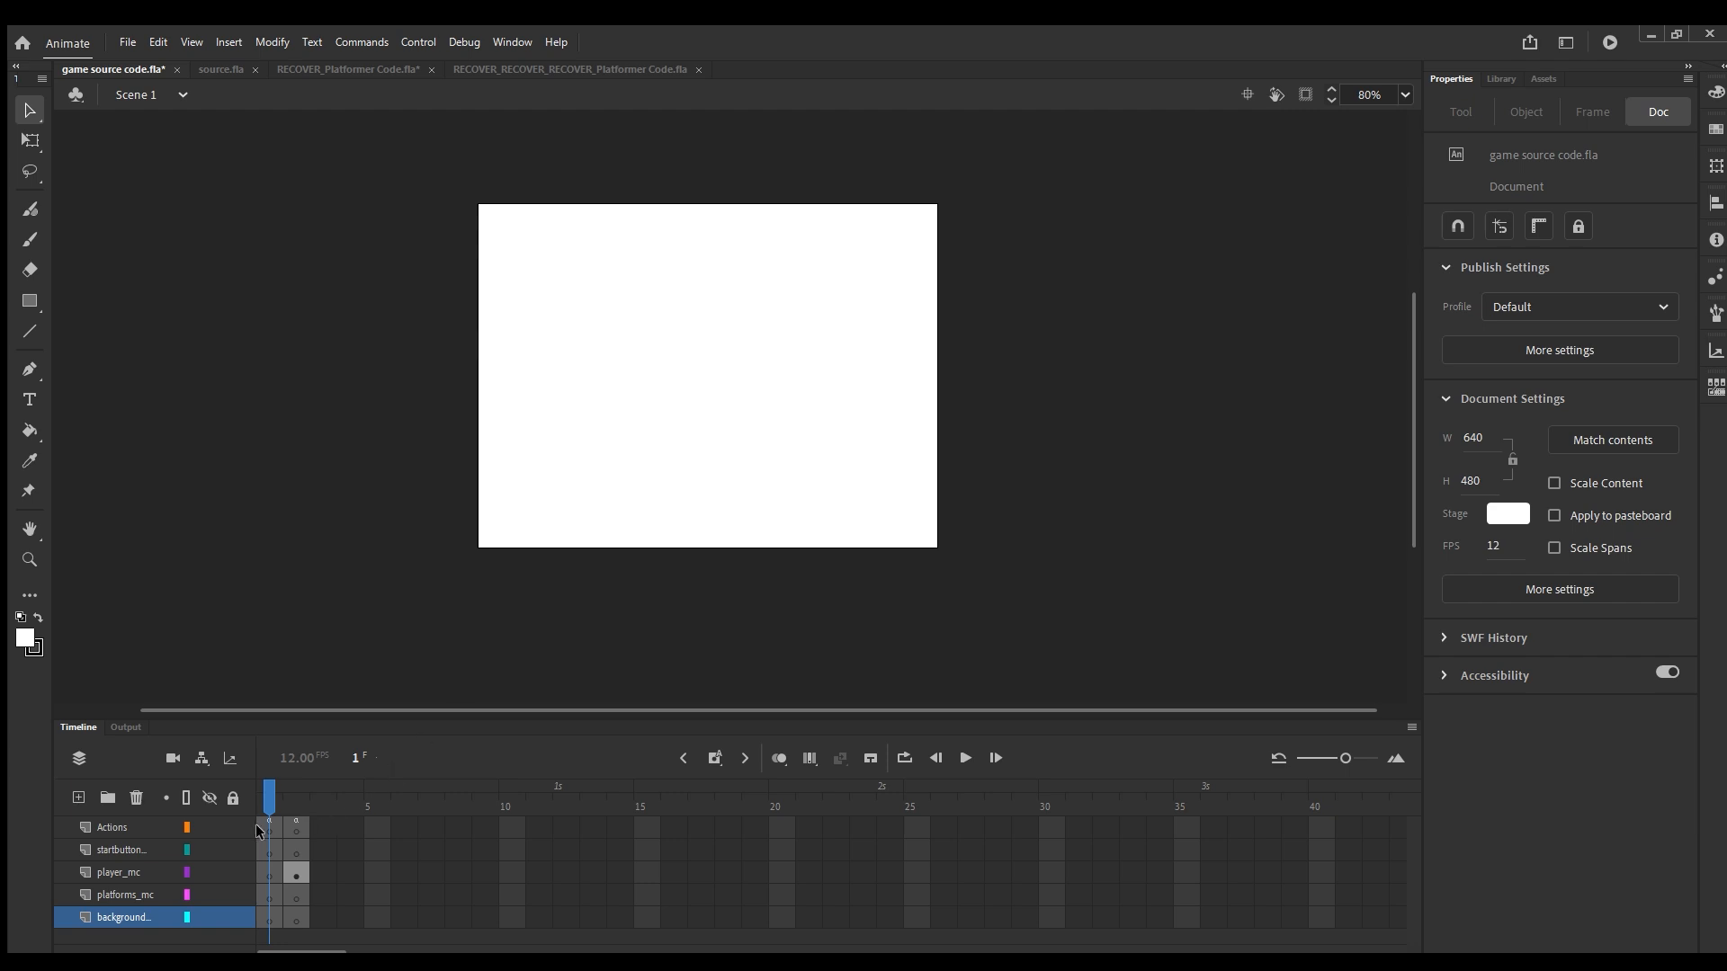
click(274, 851)
click(532, 405)
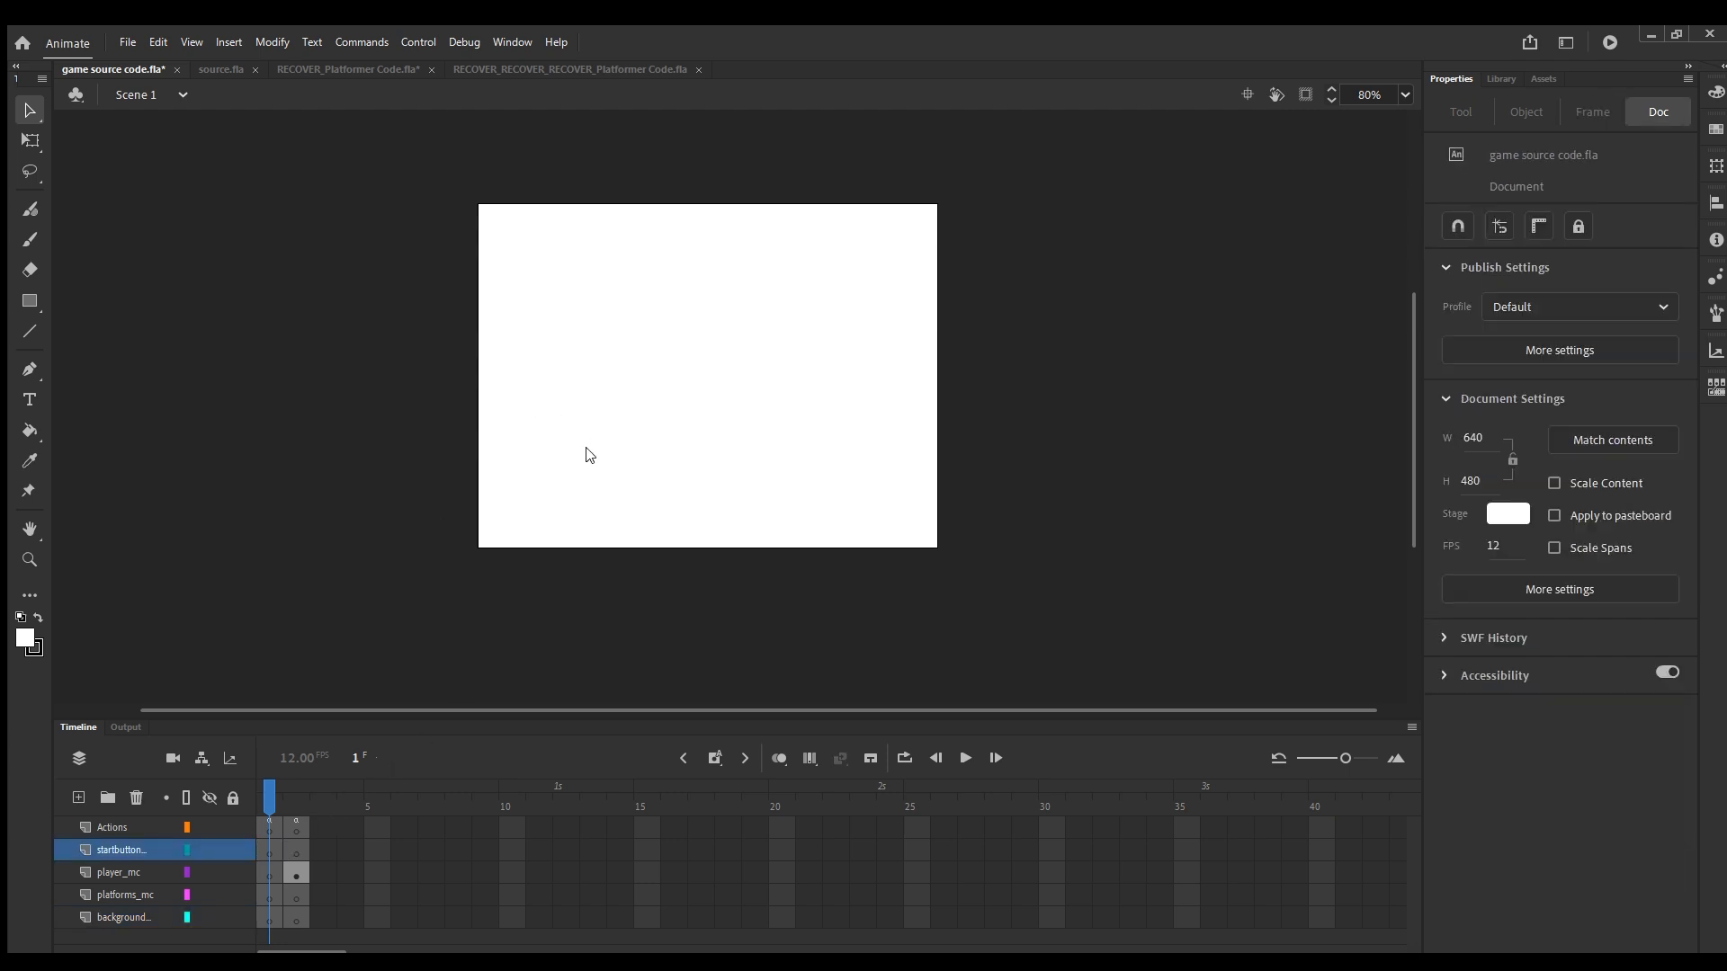
key(ctrl+z)
click(788, 514)
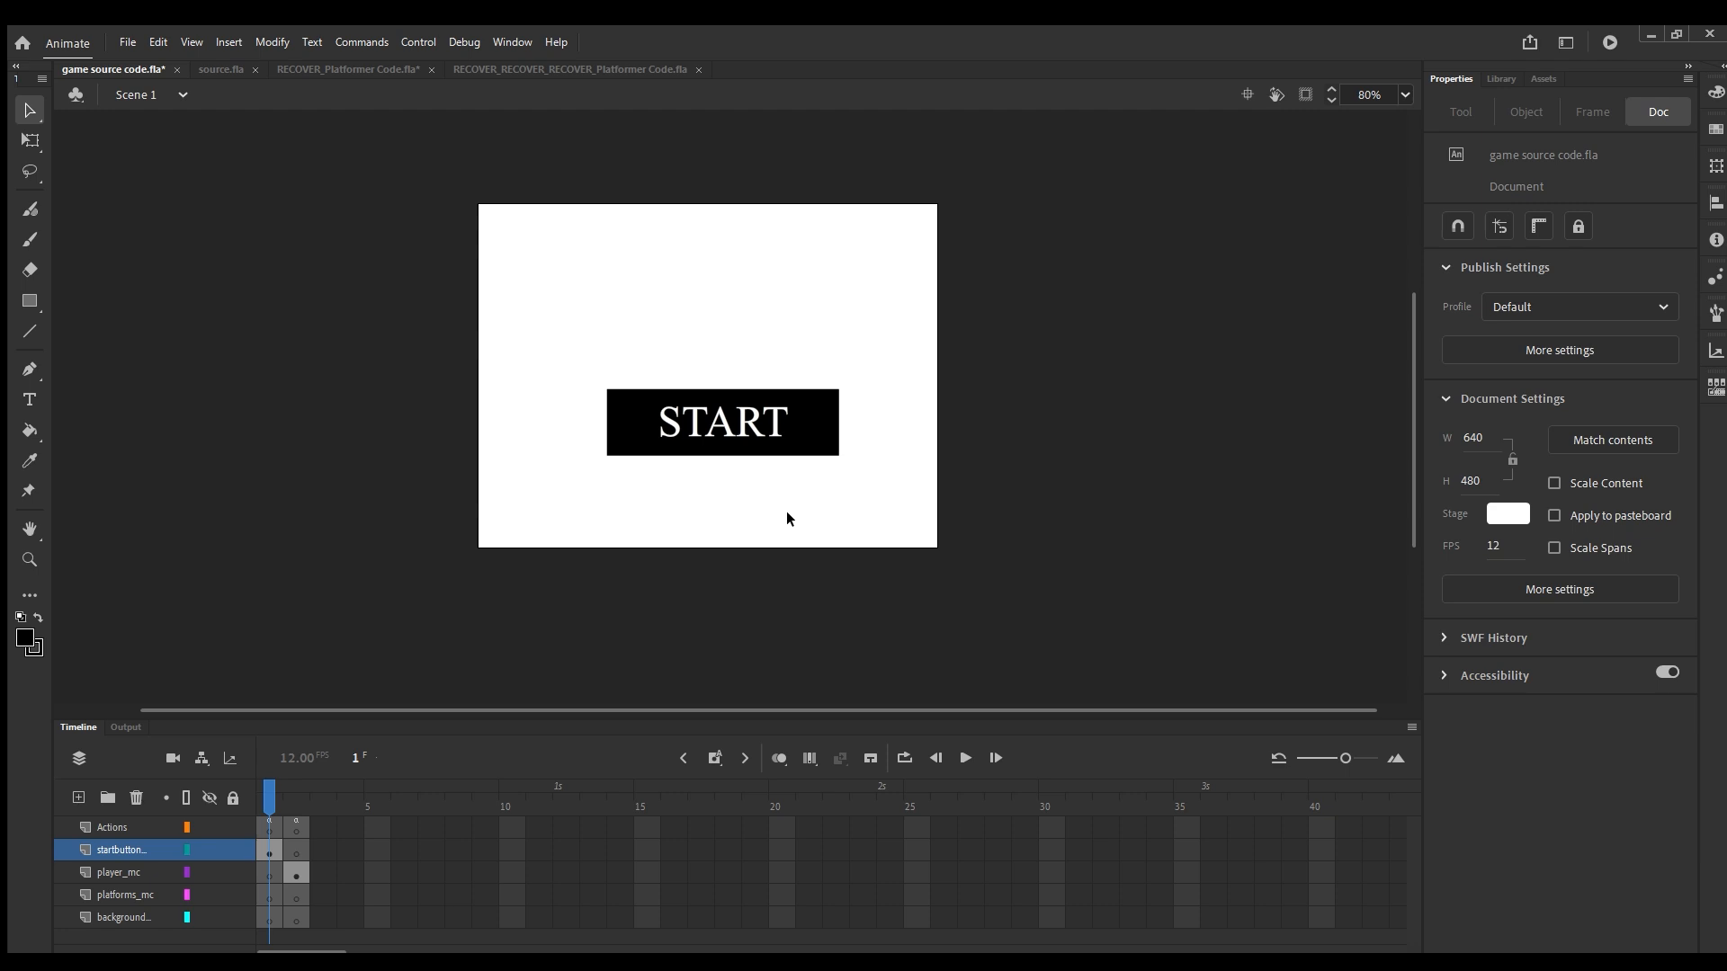
Convert the rectangle and START text into a Button symbol named START.
drag(569, 359, 904, 495)
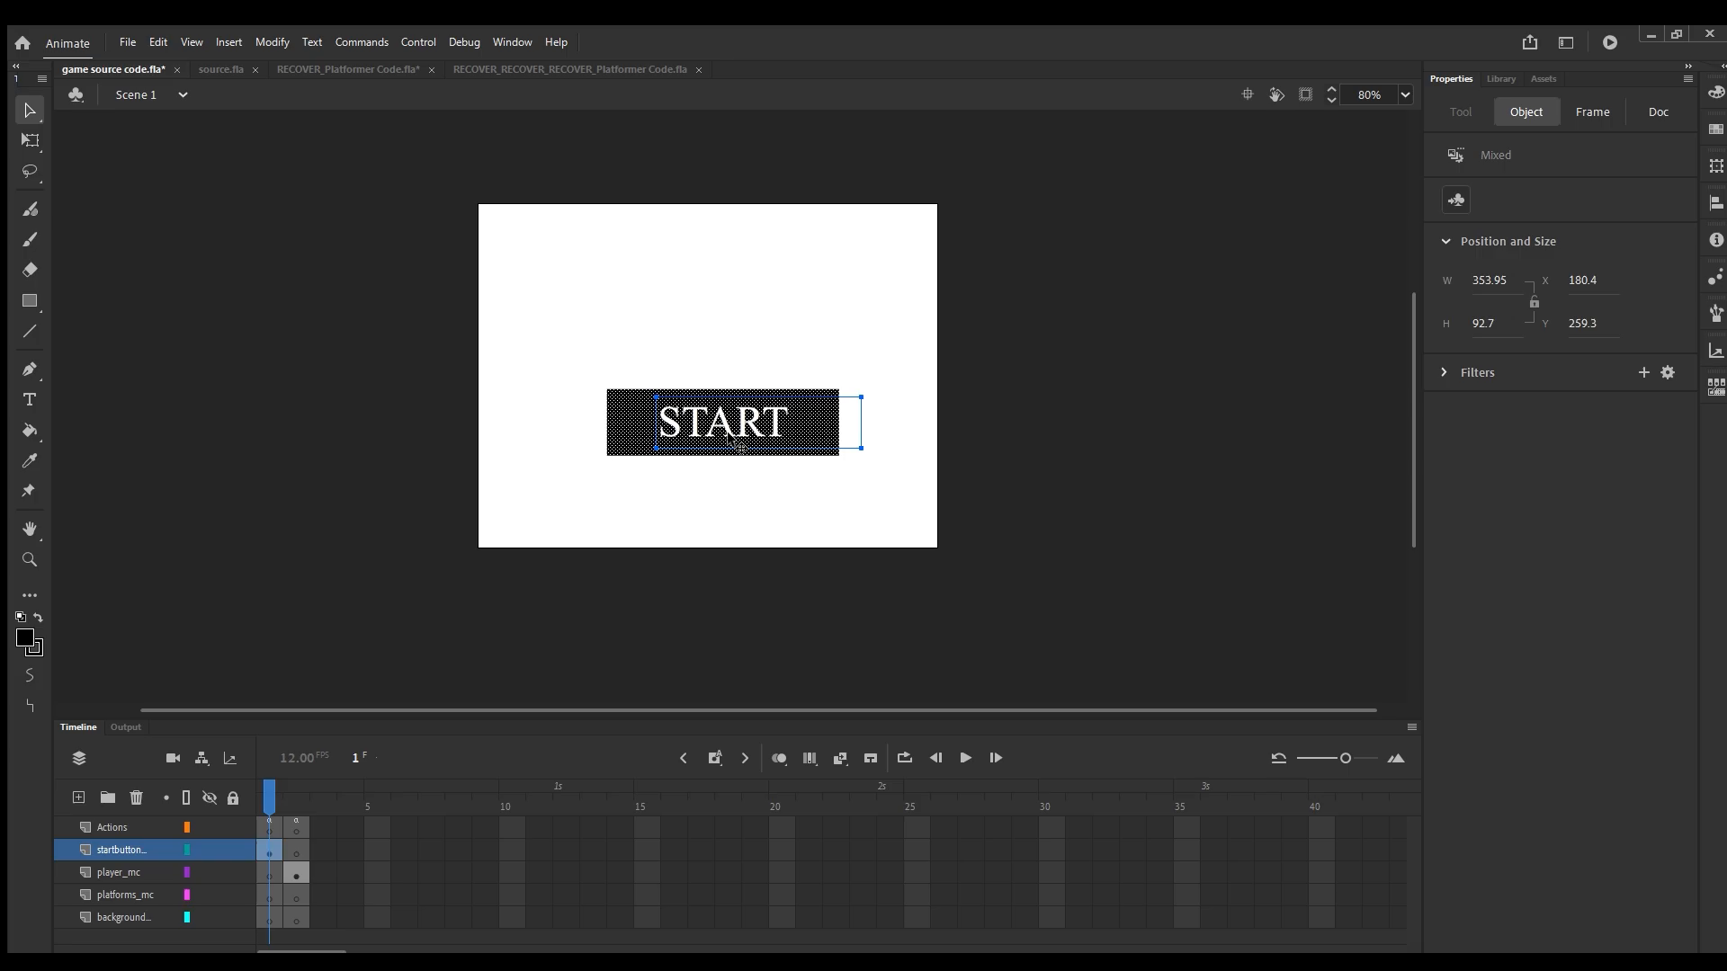
key(F8)
text(START)
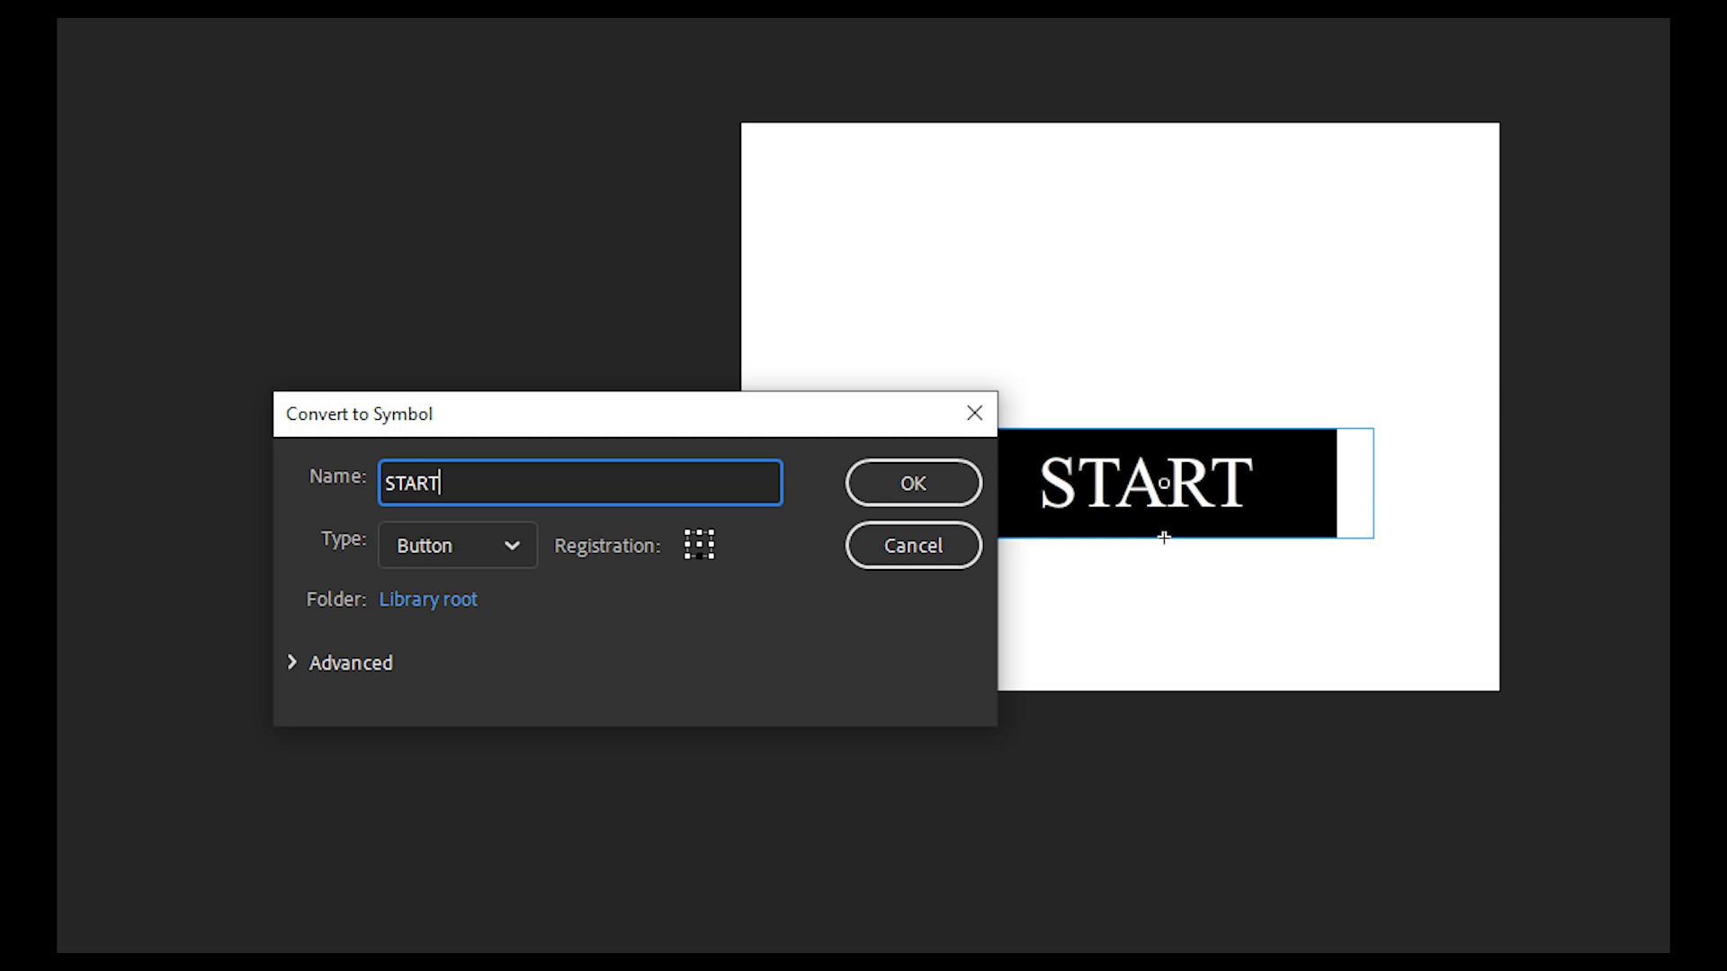
key(Return)
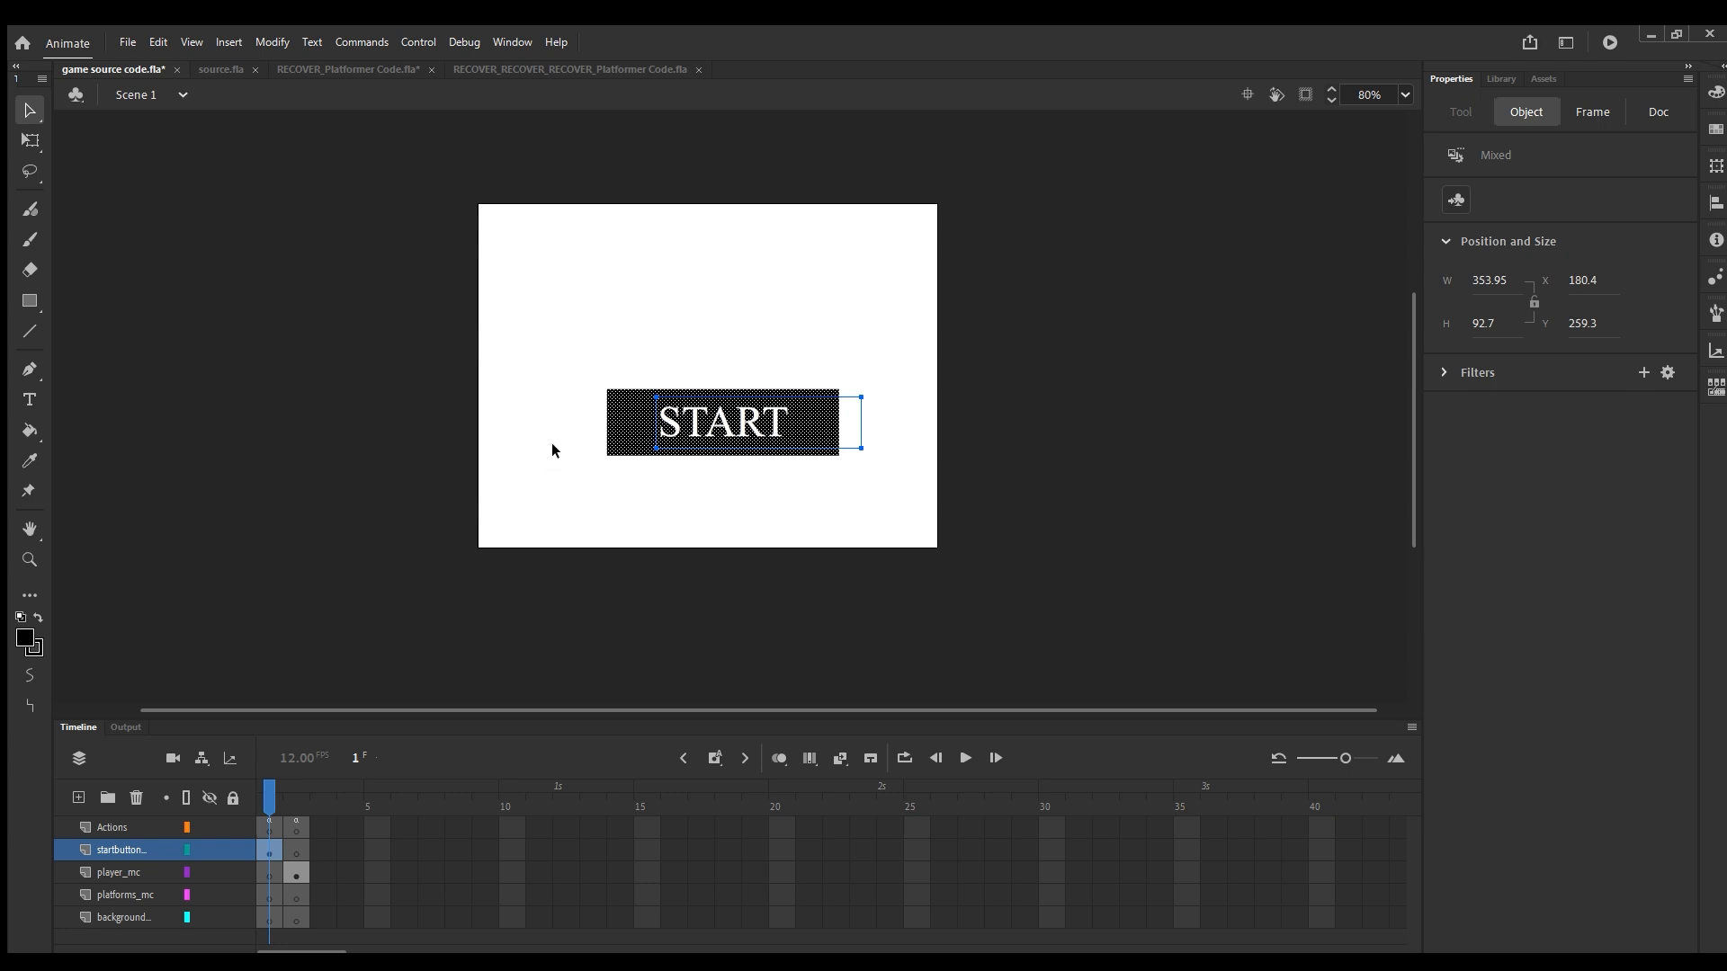
Save the document and set the button's instance name to START.
click(698, 582)
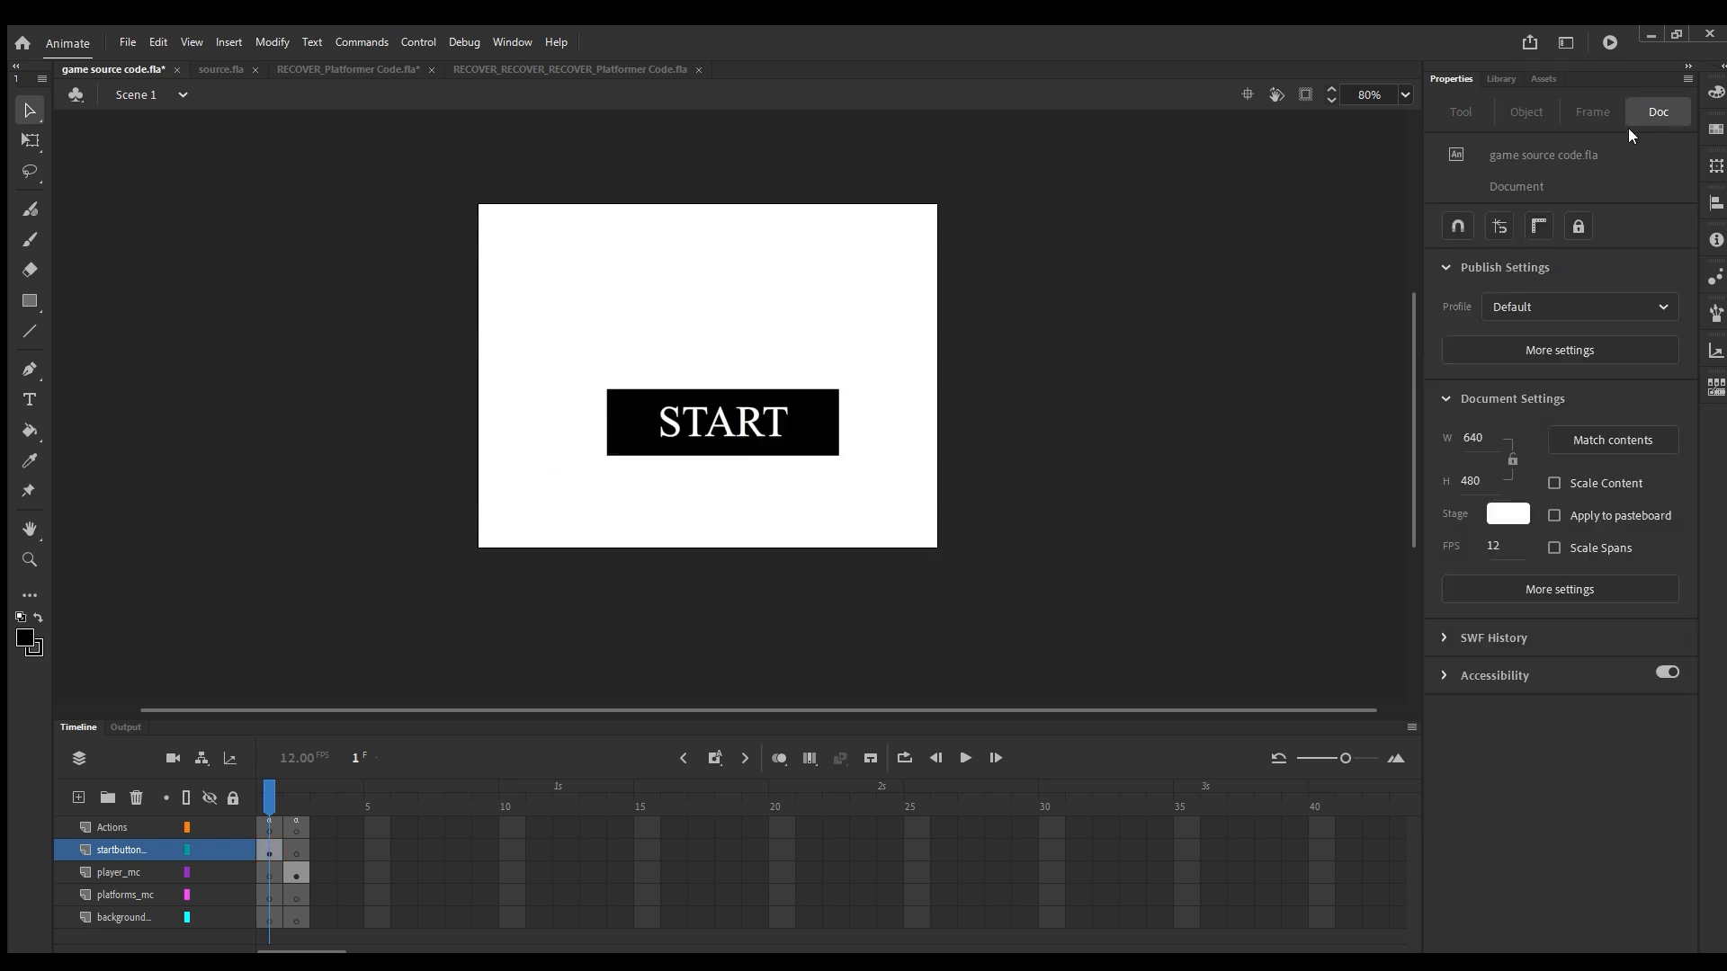
key(ctrl+s)
click(793, 419)
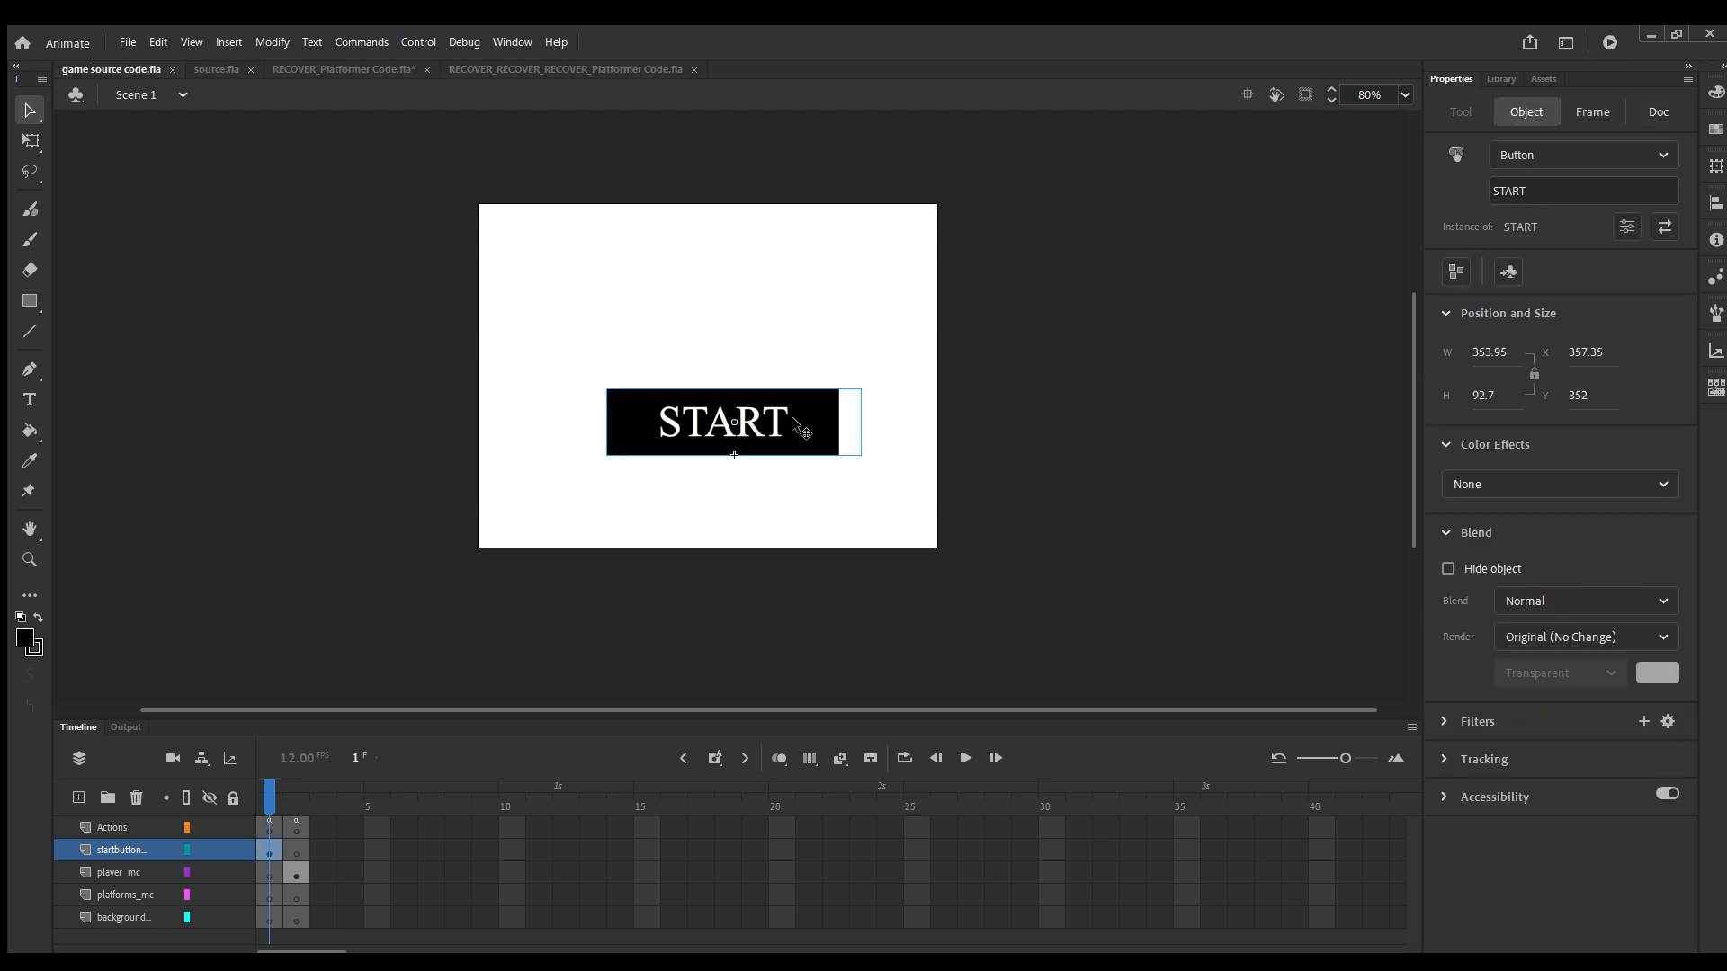
click(1562, 189)
Show the library and open the script editor for frame 1 of the Actions layer.
click(1502, 79)
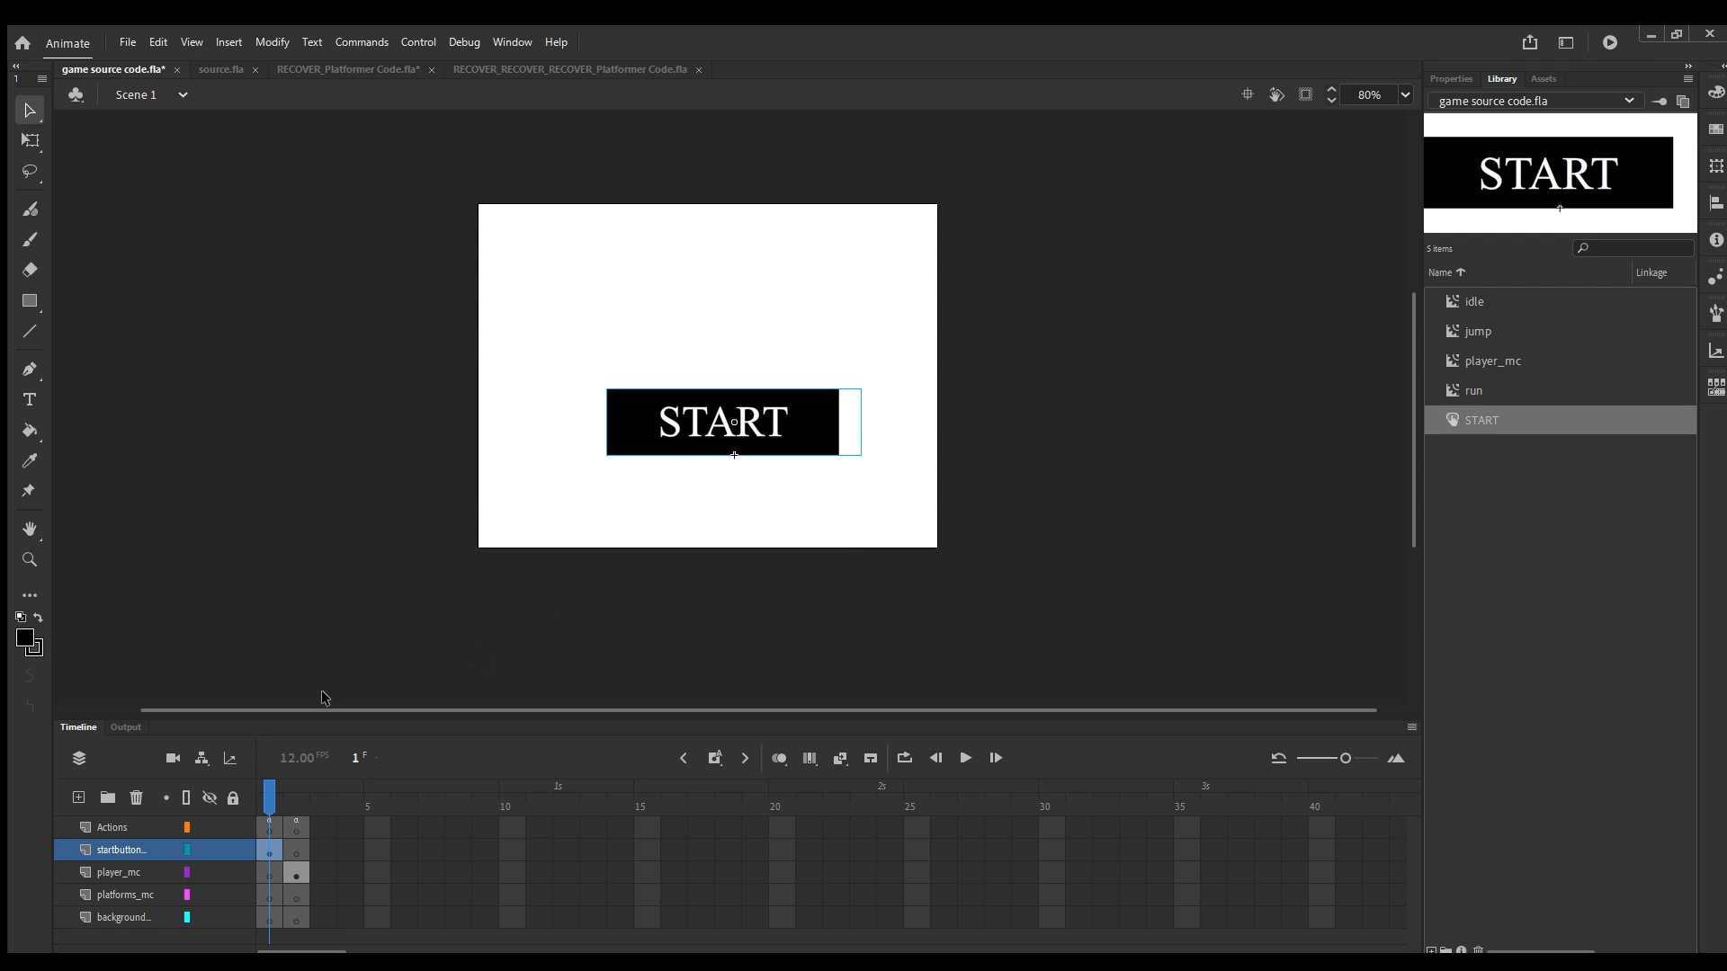
click(263, 829)
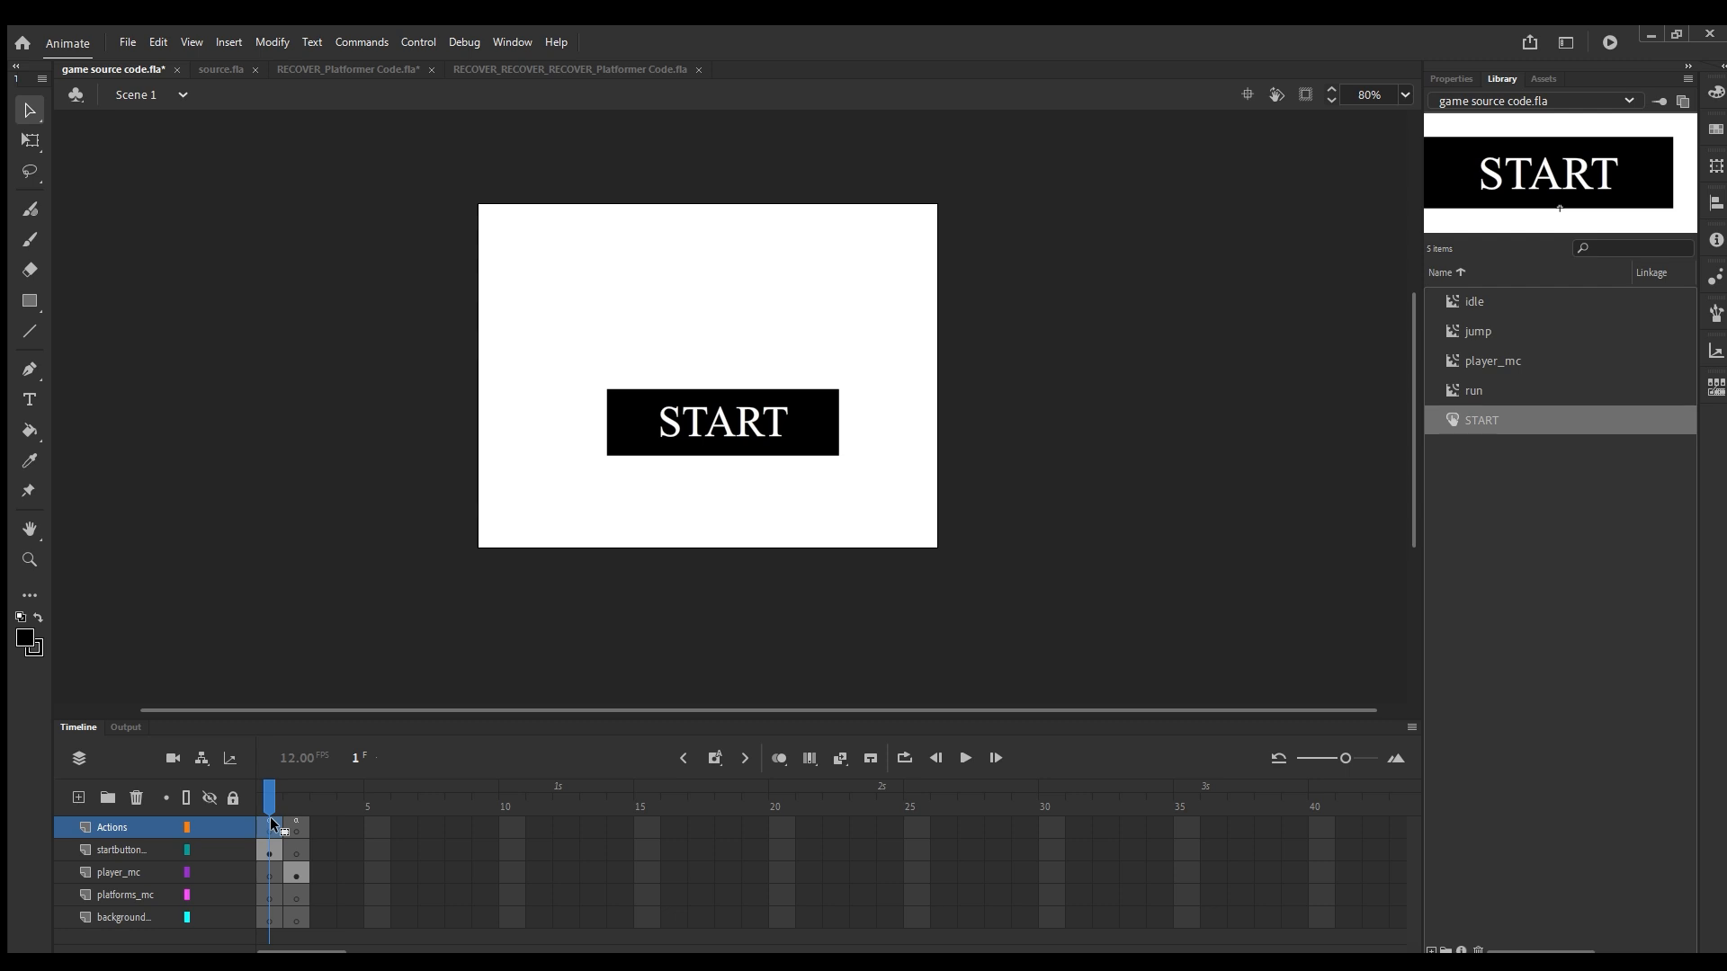
key(F9)
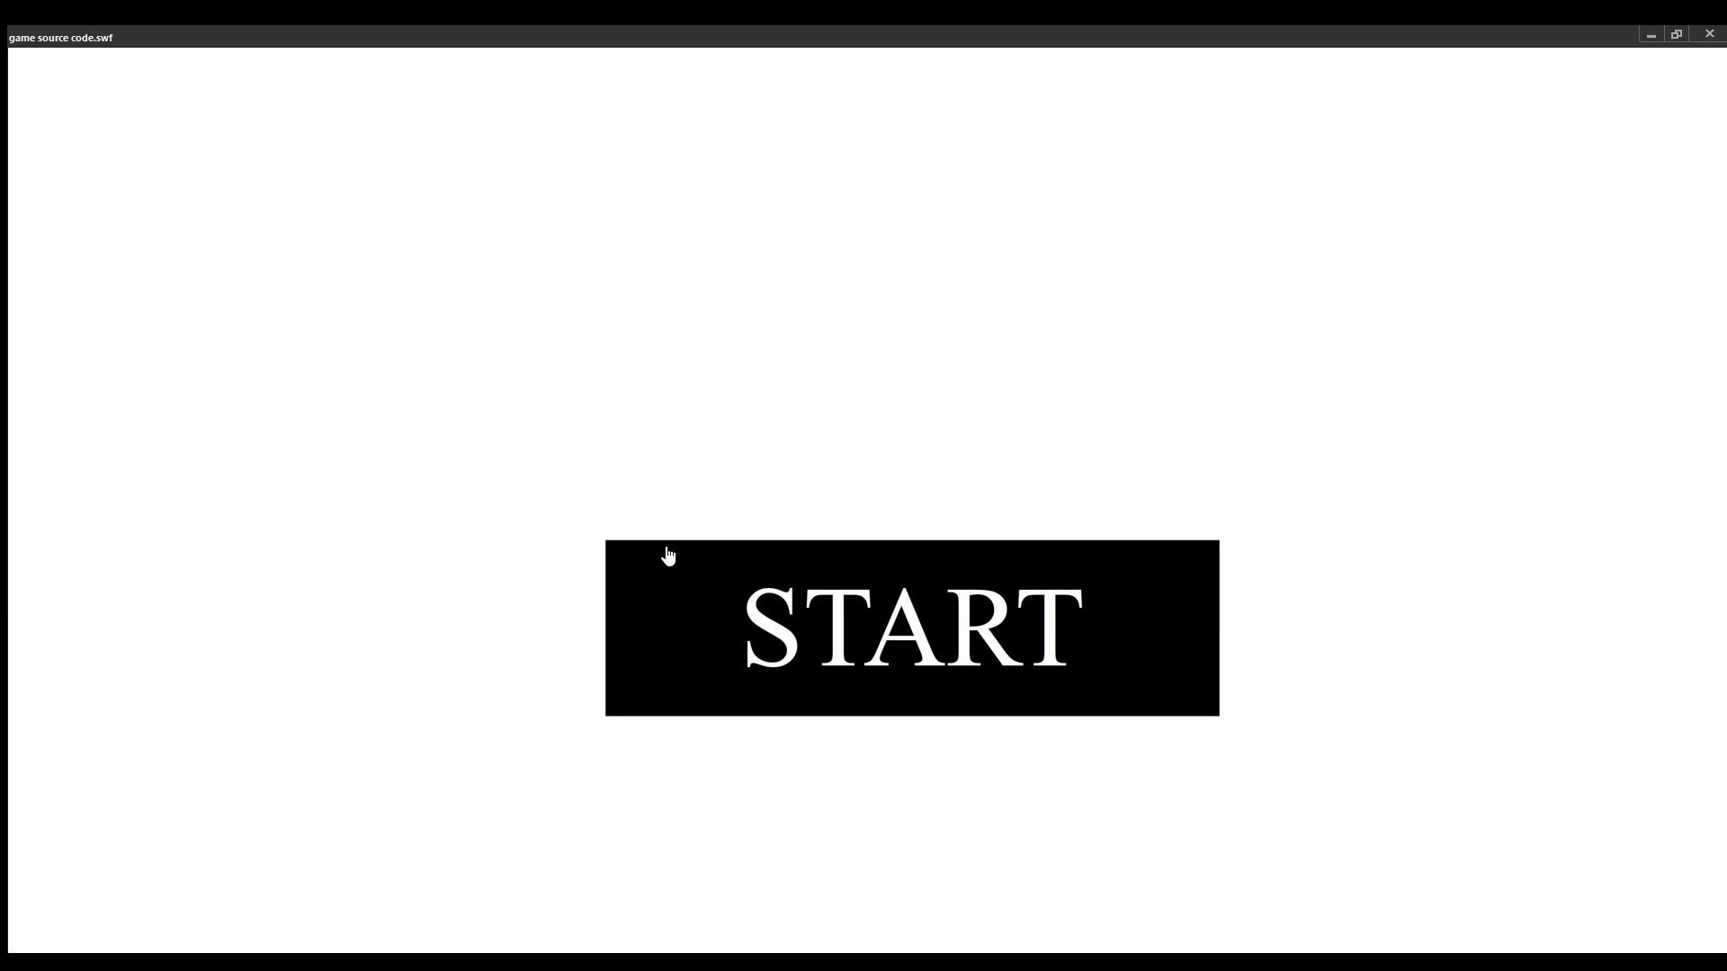
Test the START button in the movie preview and review frames 1 and 2 on the timeline.
click(1124, 666)
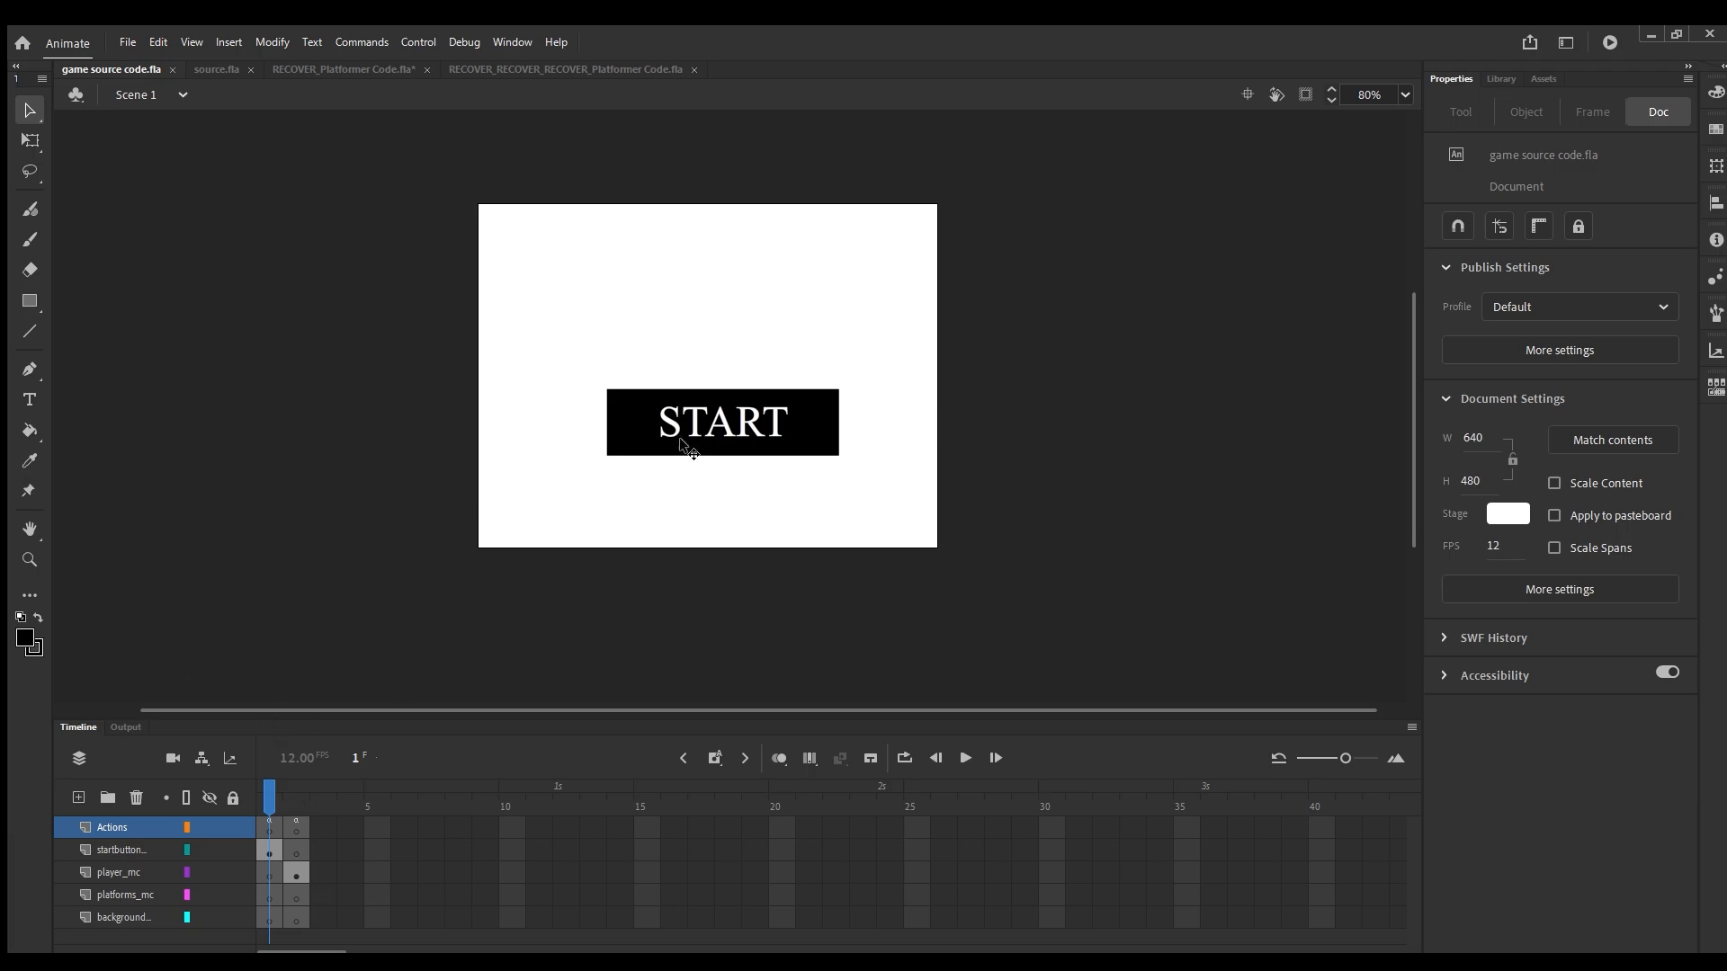
click(289, 873)
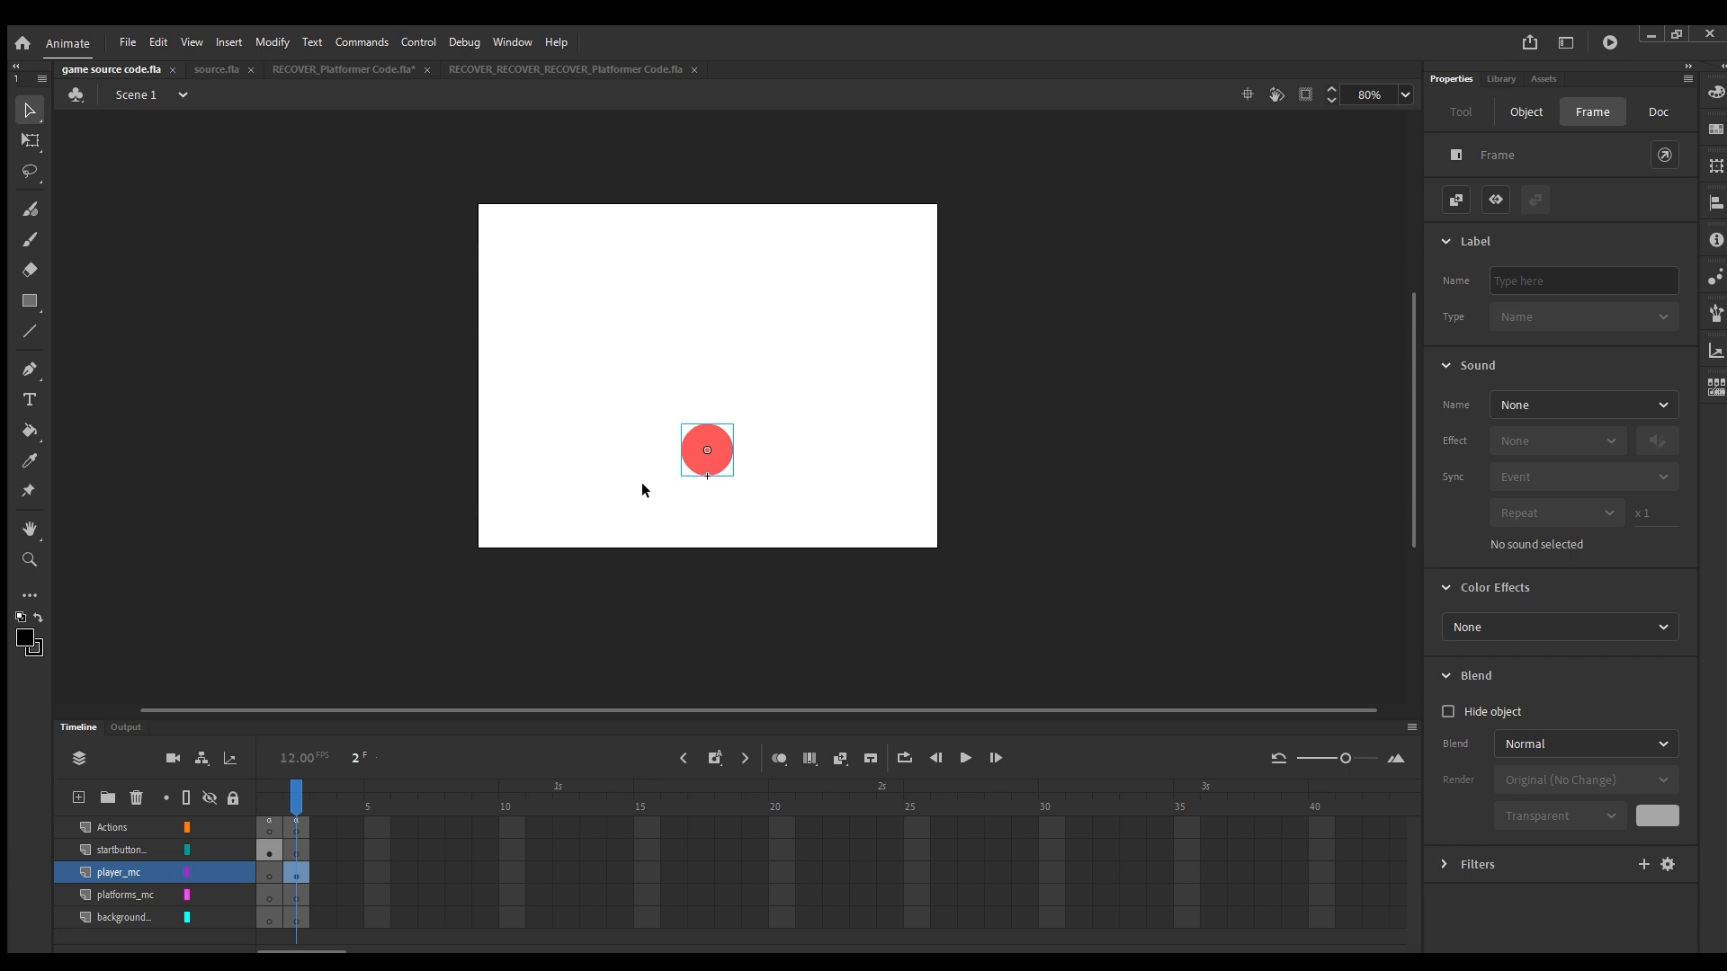
click(296, 827)
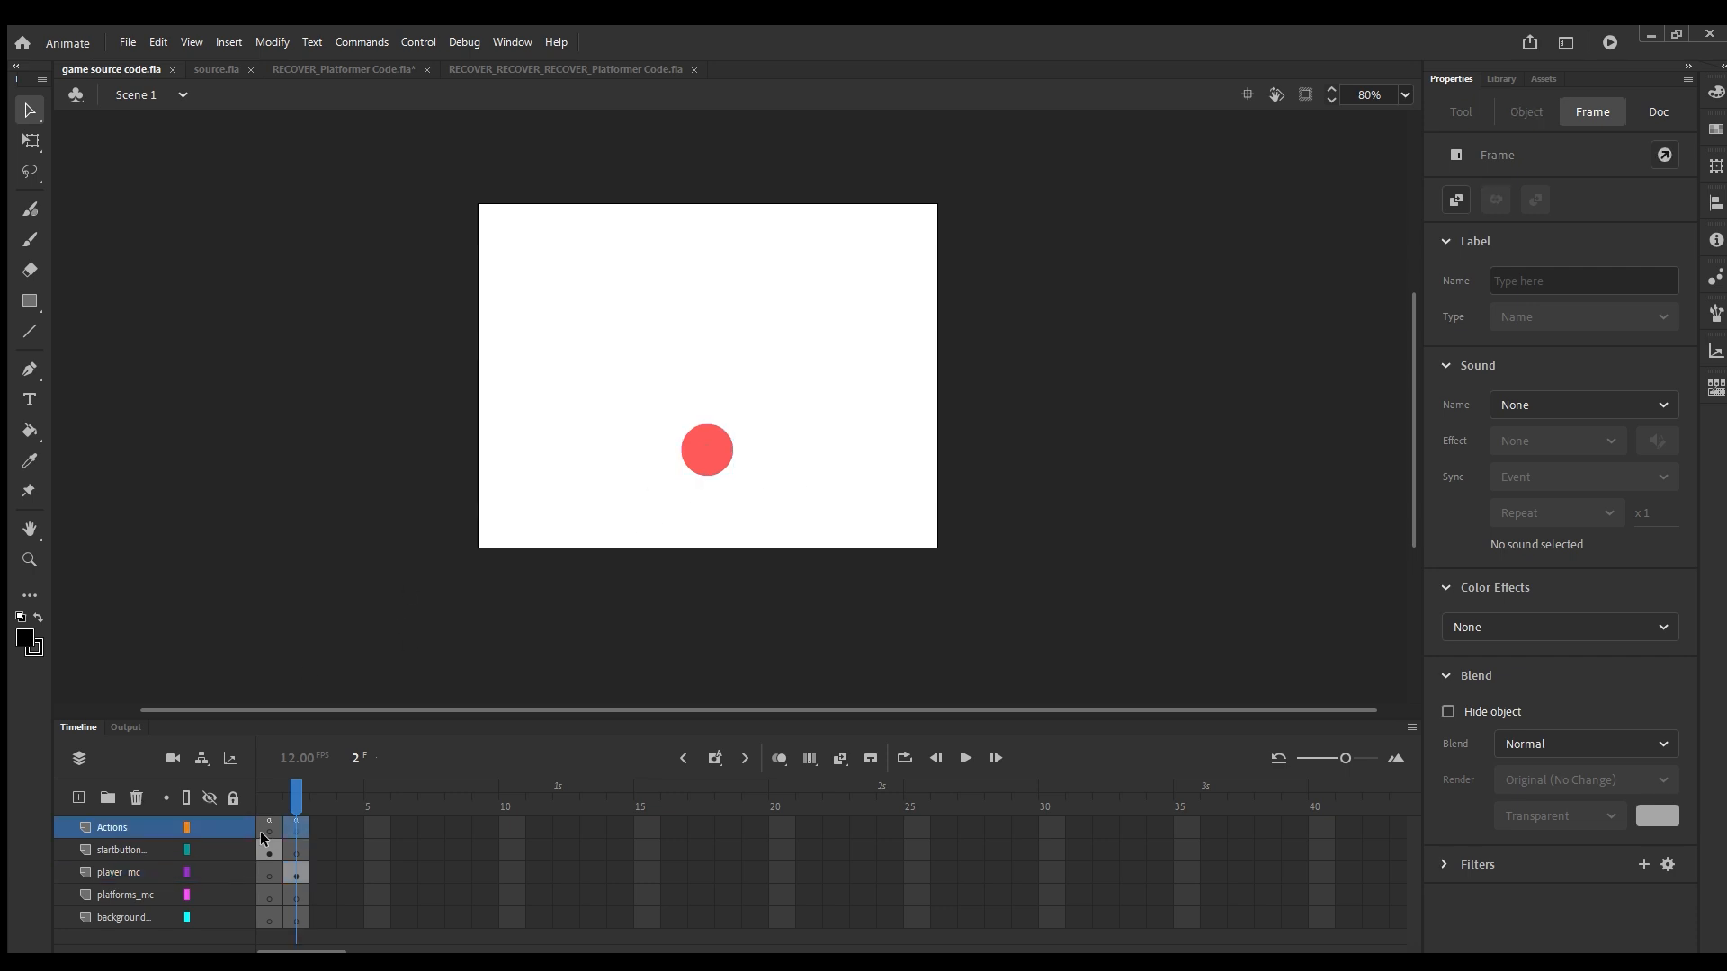
click(263, 826)
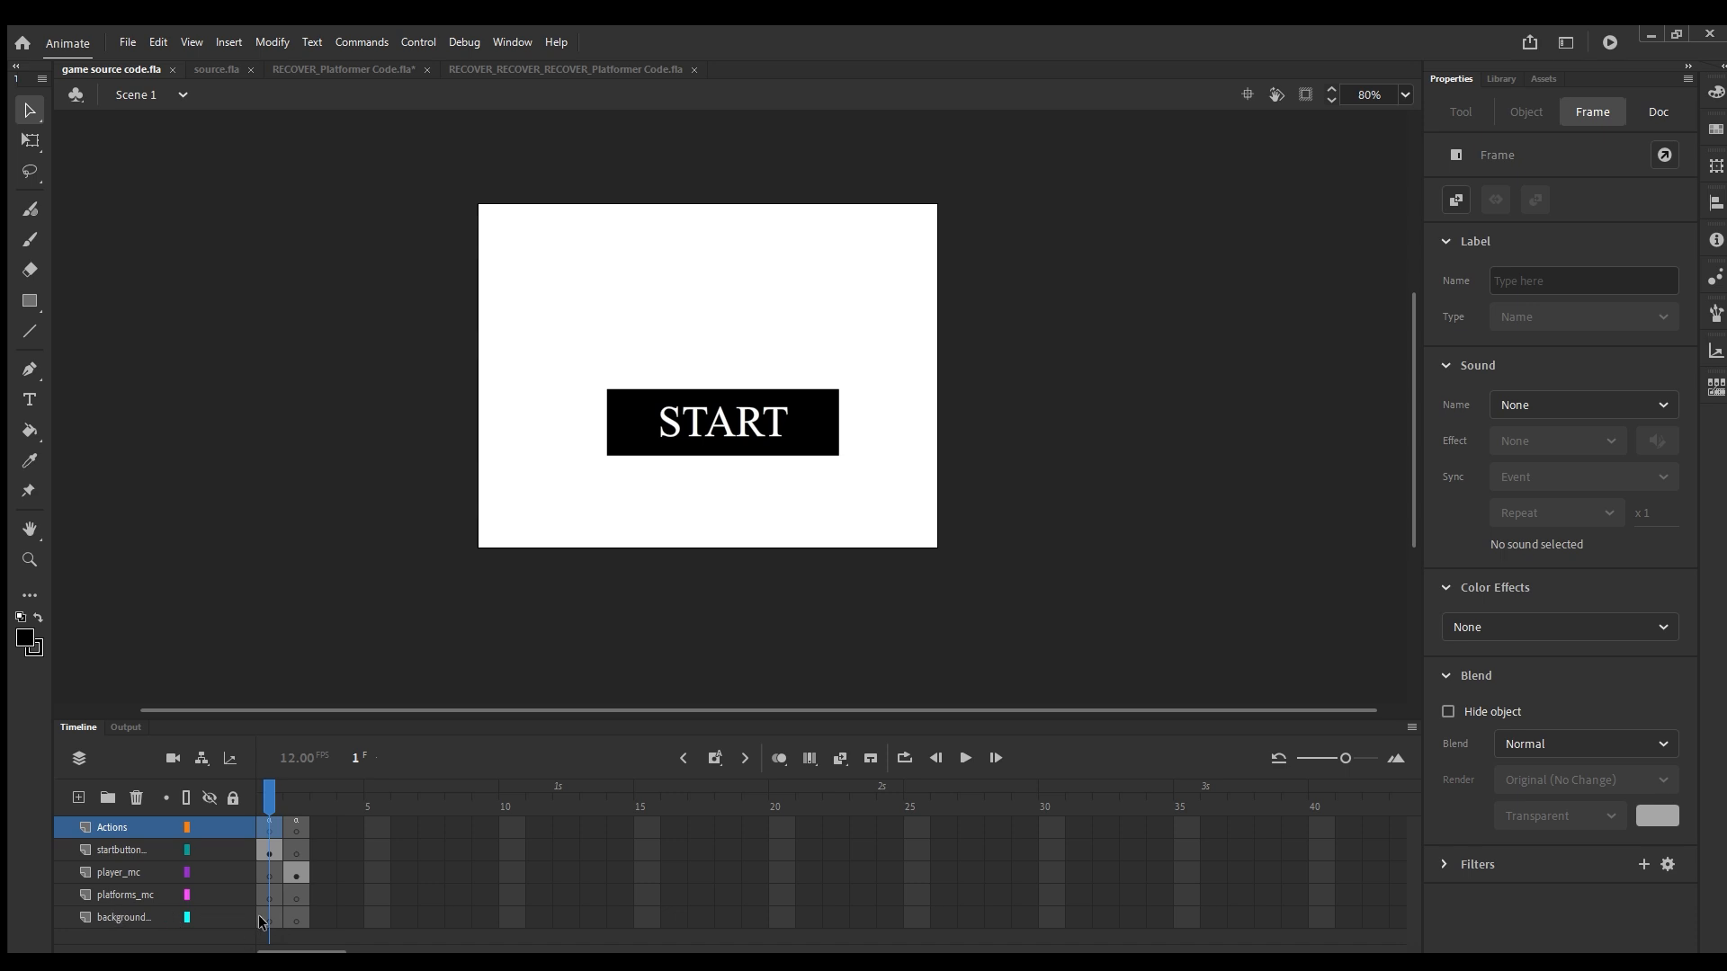
Select frame 2 of the platforms_mc layer.
click(139, 917)
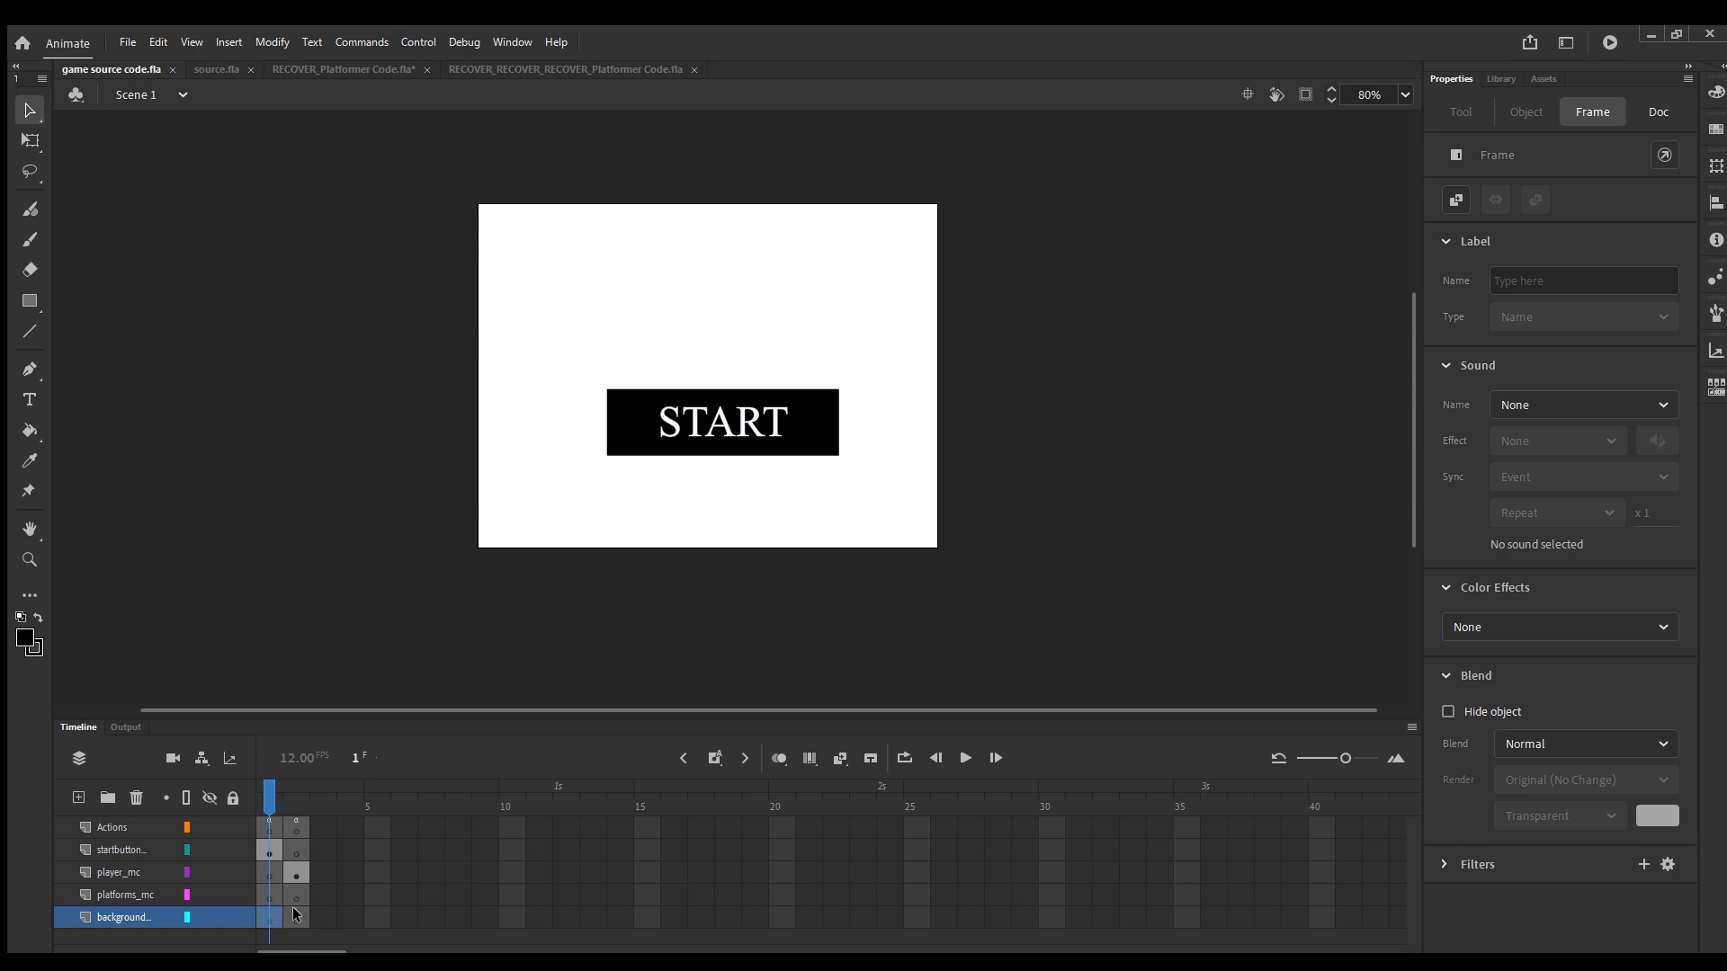
click(296, 915)
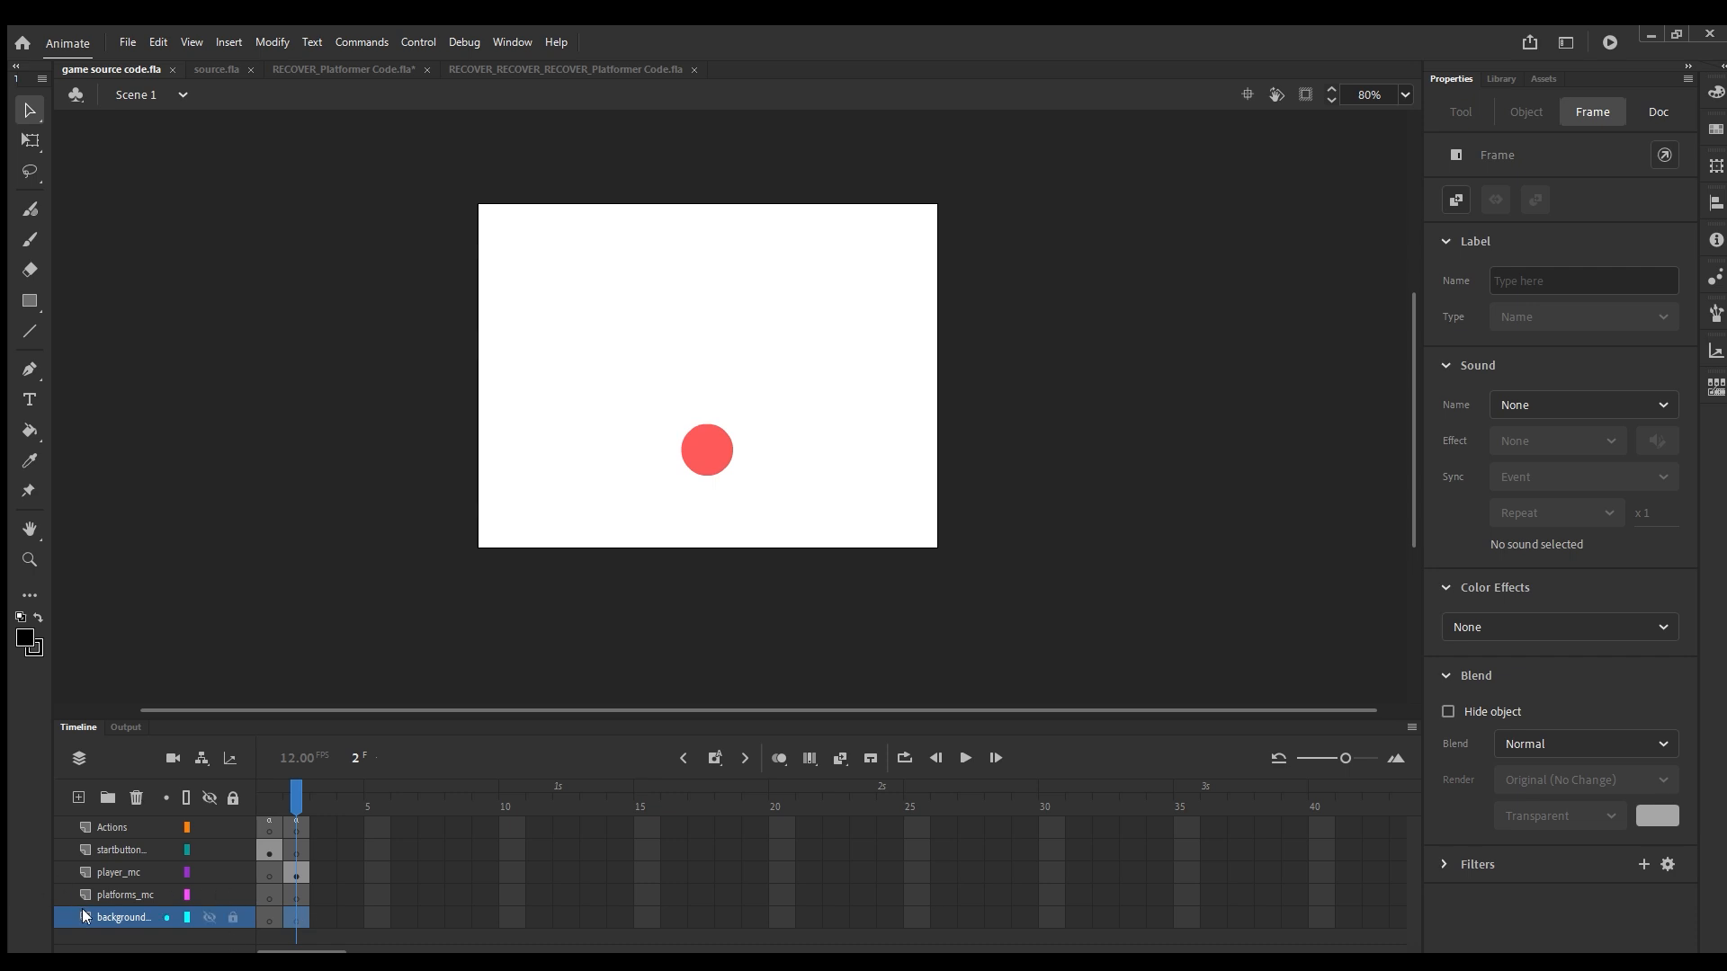
click(295, 890)
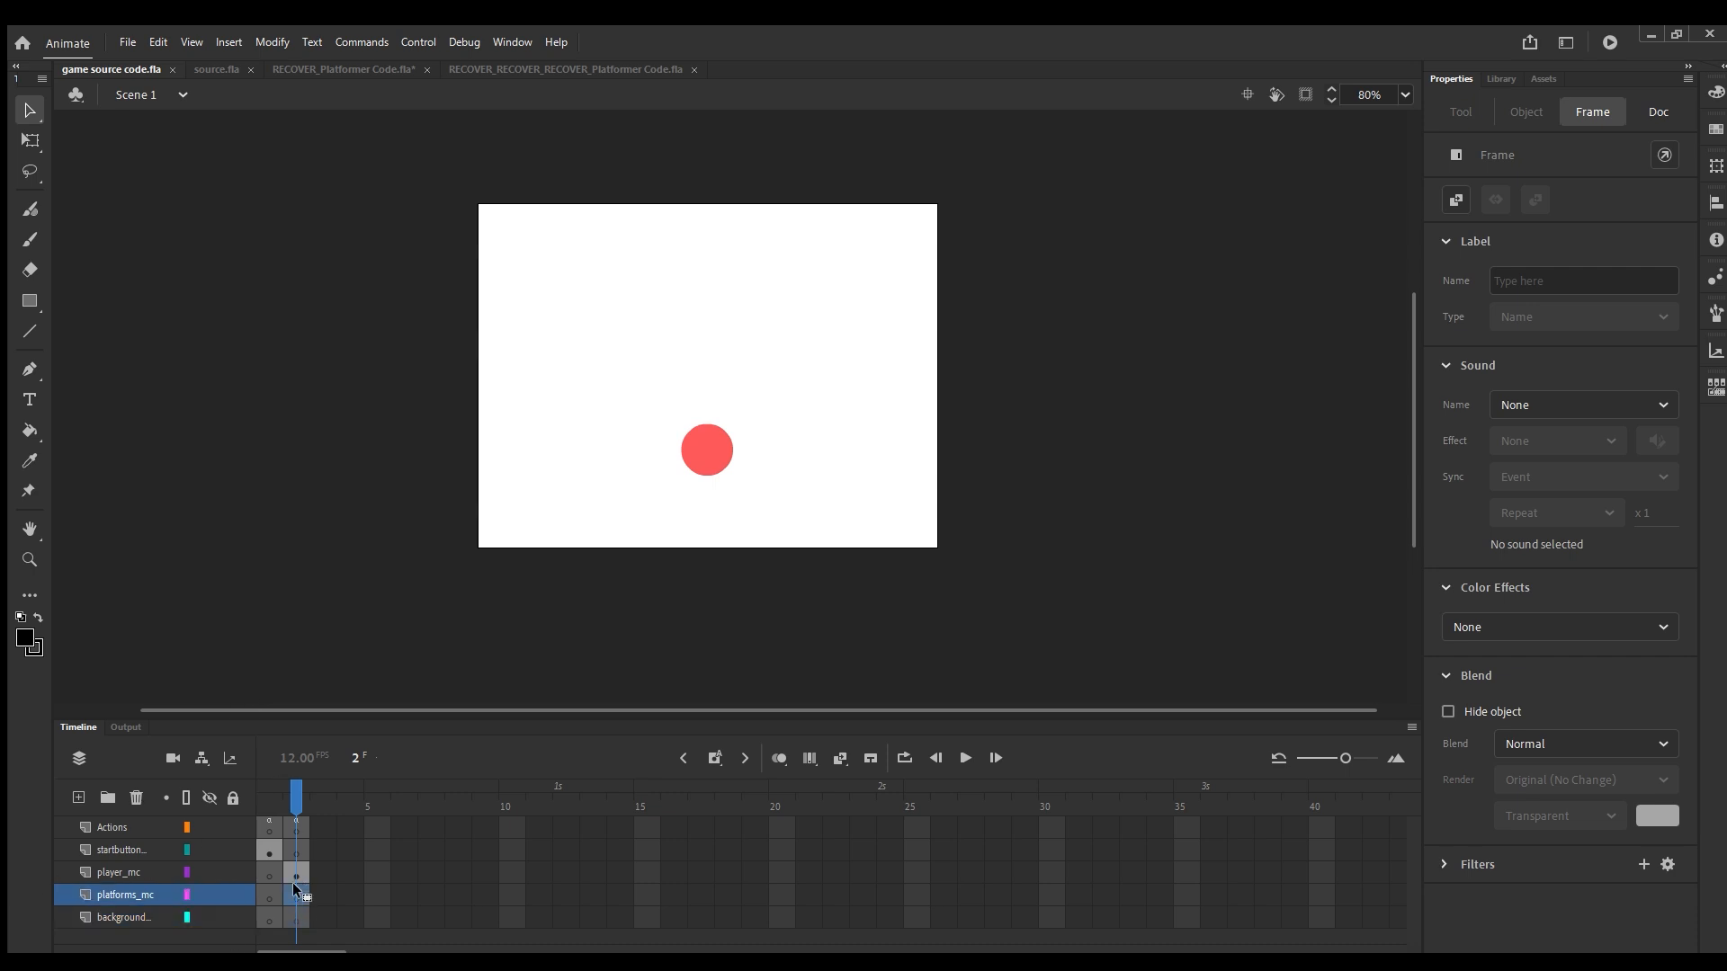